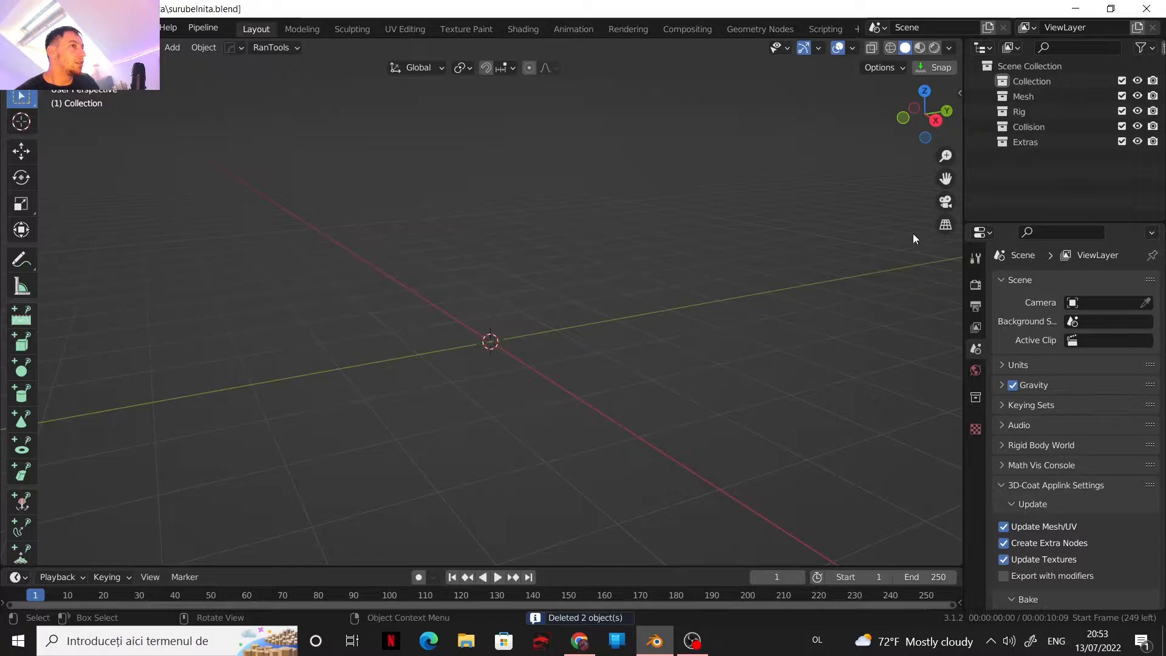
Set the scene's length unit to Centimeters
click(975, 259)
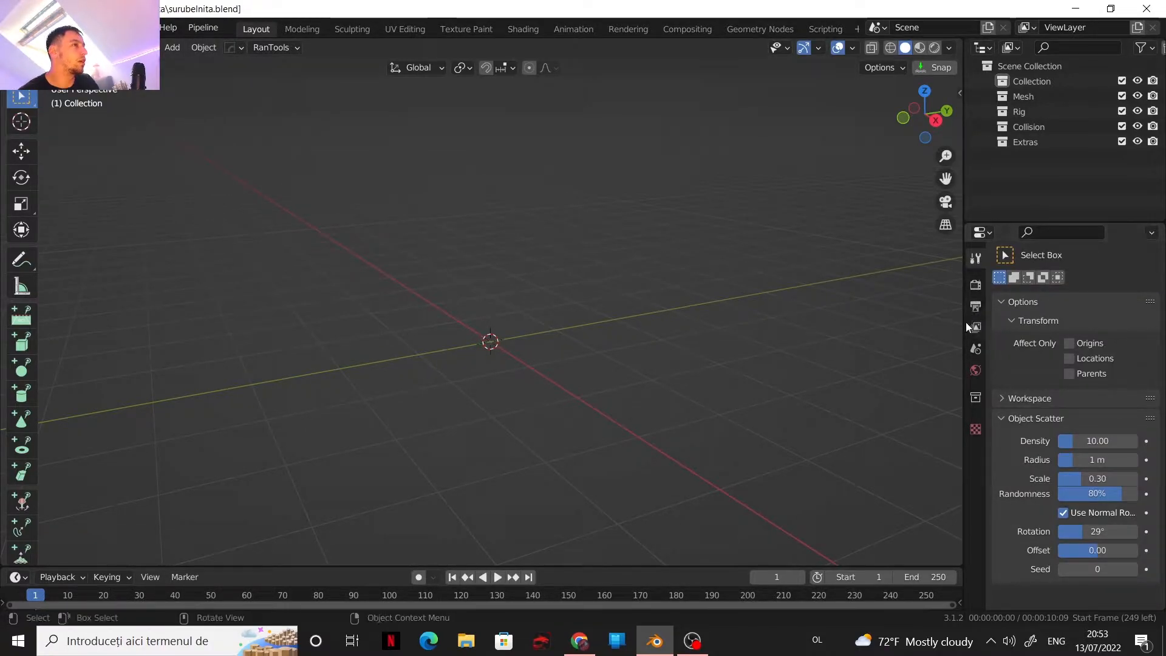
click(976, 308)
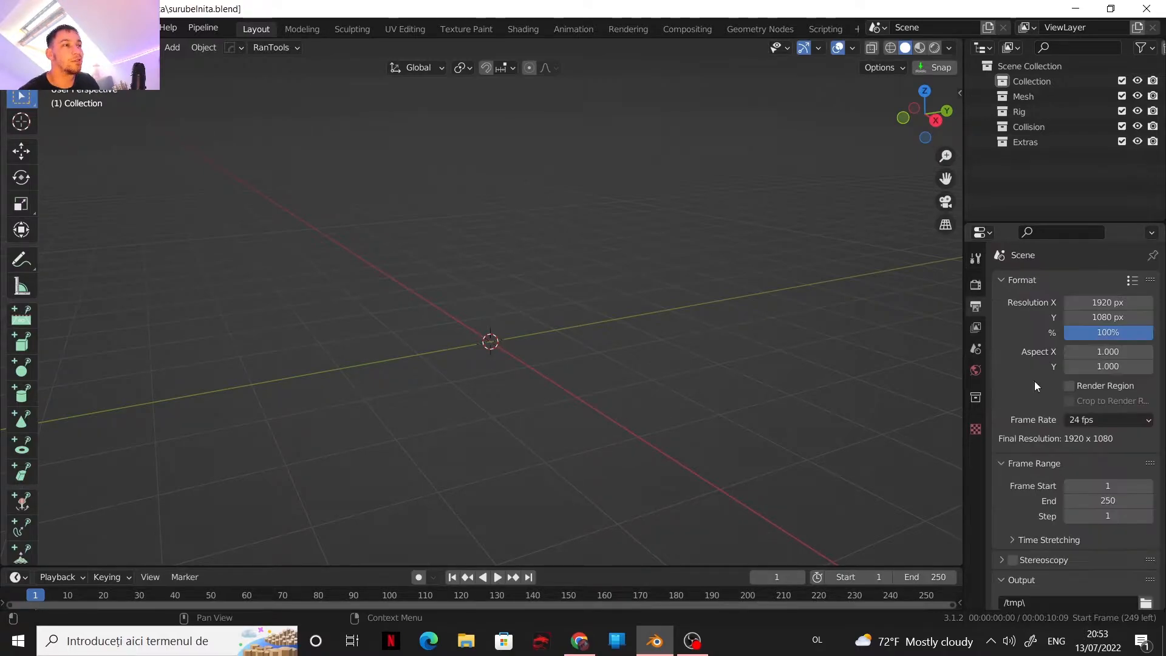
click(976, 351)
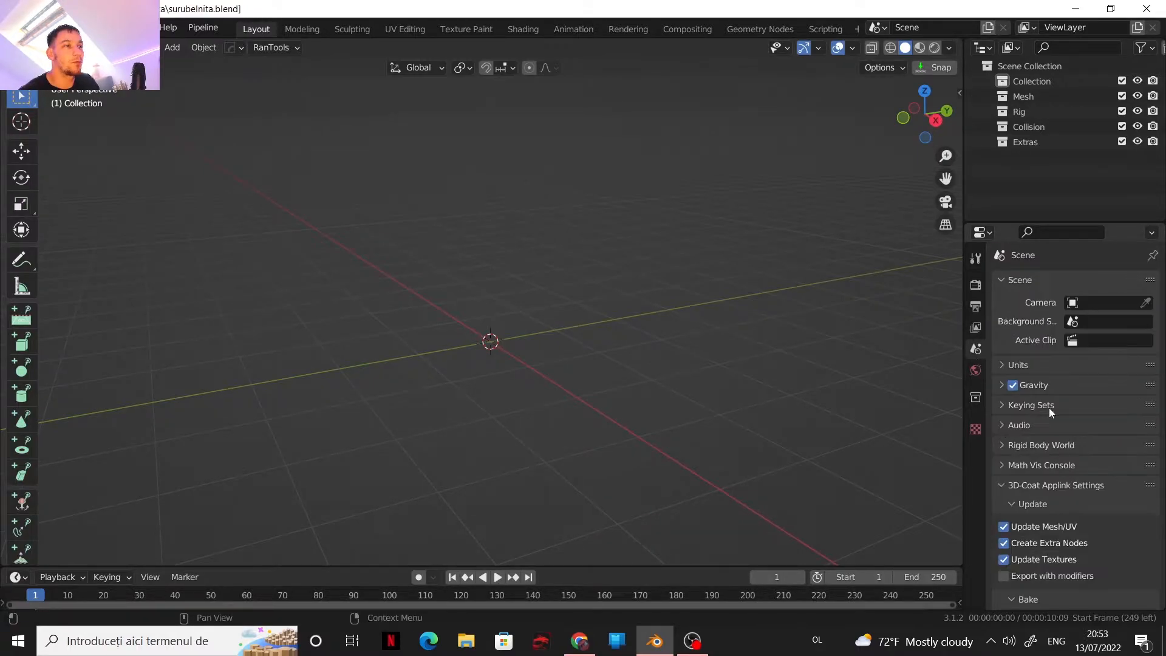
click(999, 364)
click(1103, 459)
click(1091, 525)
Add a mesh cylinder to the empty scene
middle_drag(493, 354, 510, 328)
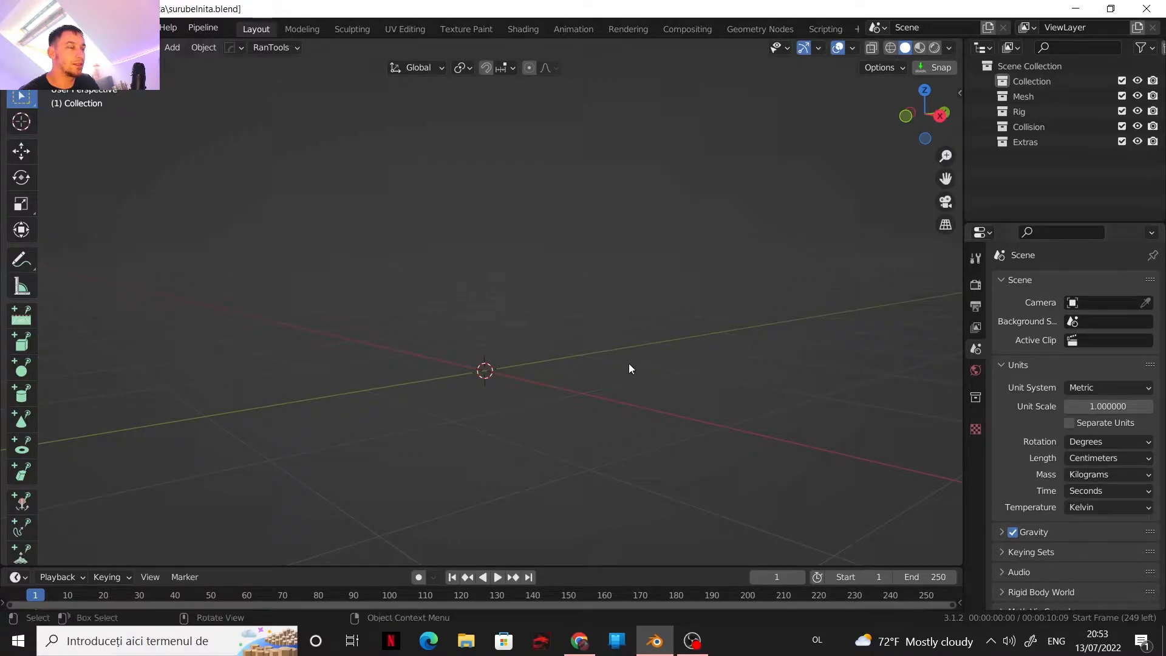
key(shift+a)
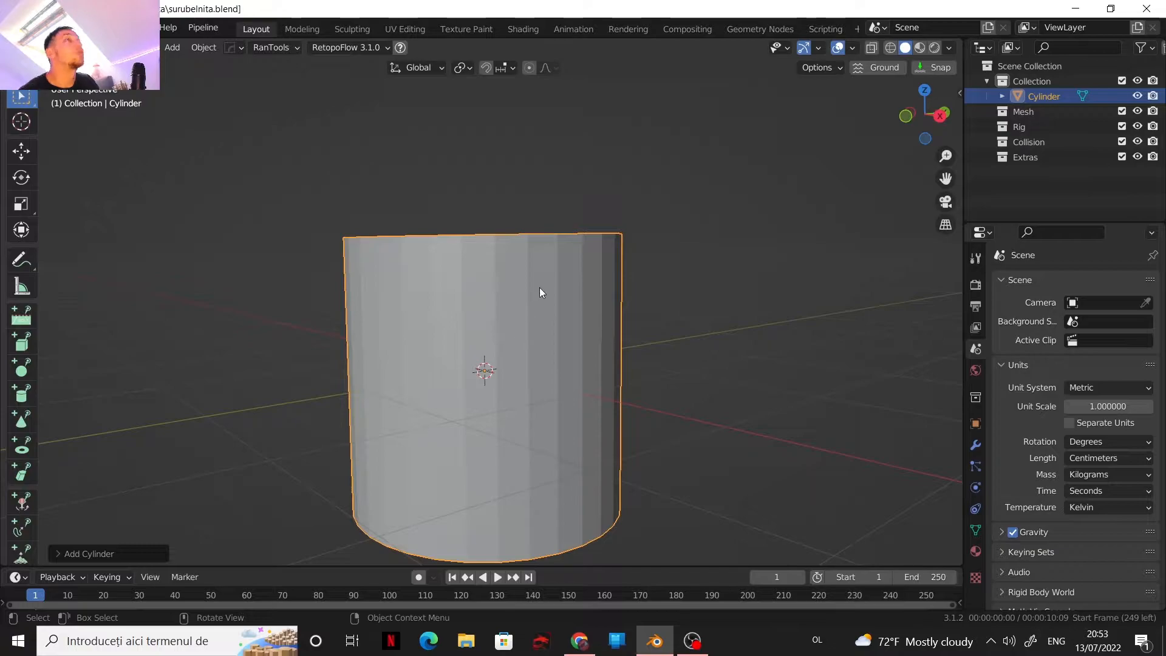
Switch to Chrome to examine the yellow Phillips screwdriver reference image, and return to Blender
click(580, 641)
drag(584, 0, 400, 13)
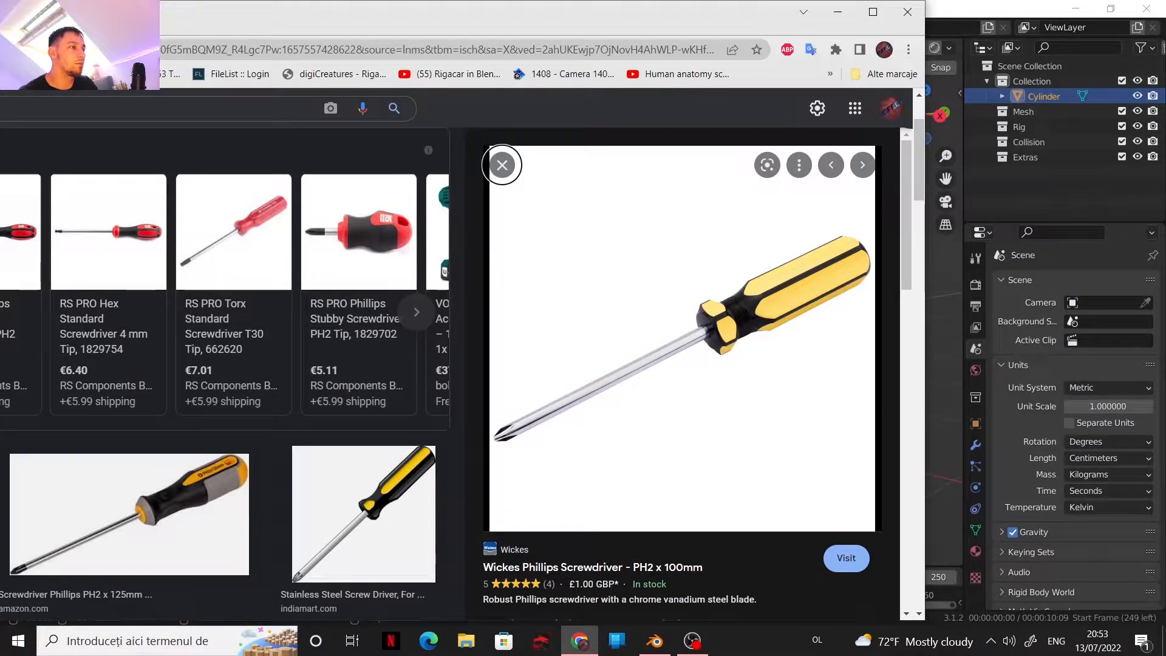
key(alt+Tab)
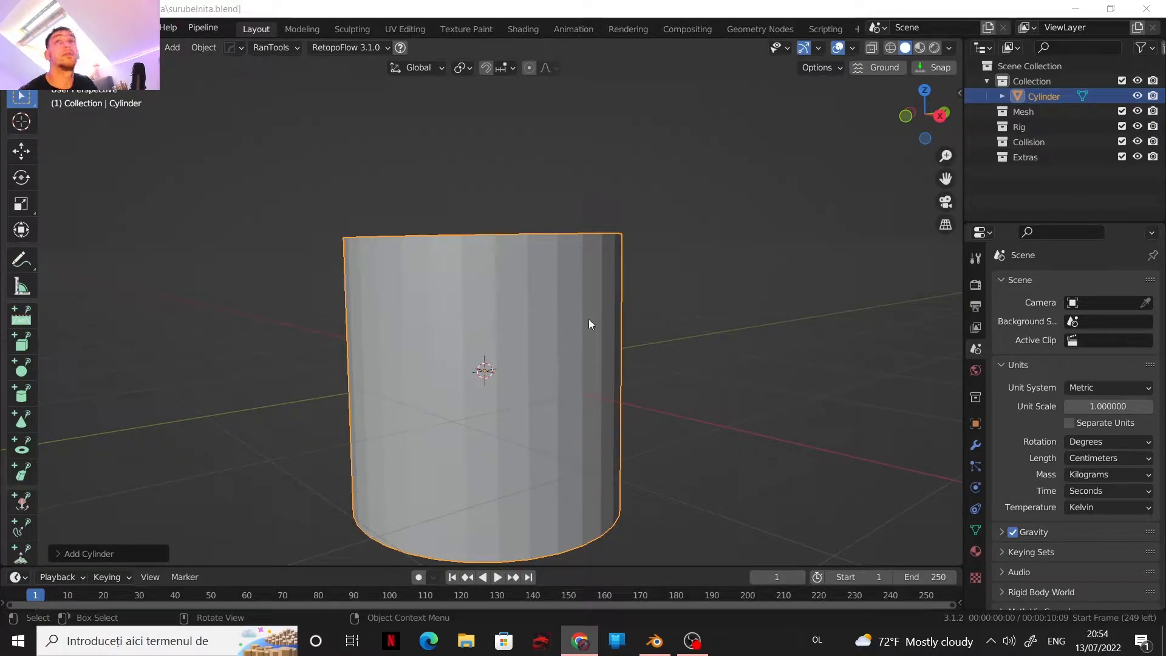
Set the new cylinder's radius to 0.3 cm and its depth to 10 cm
middle_drag(612, 297, 535, 213)
scroll(528, 216, up, 3)
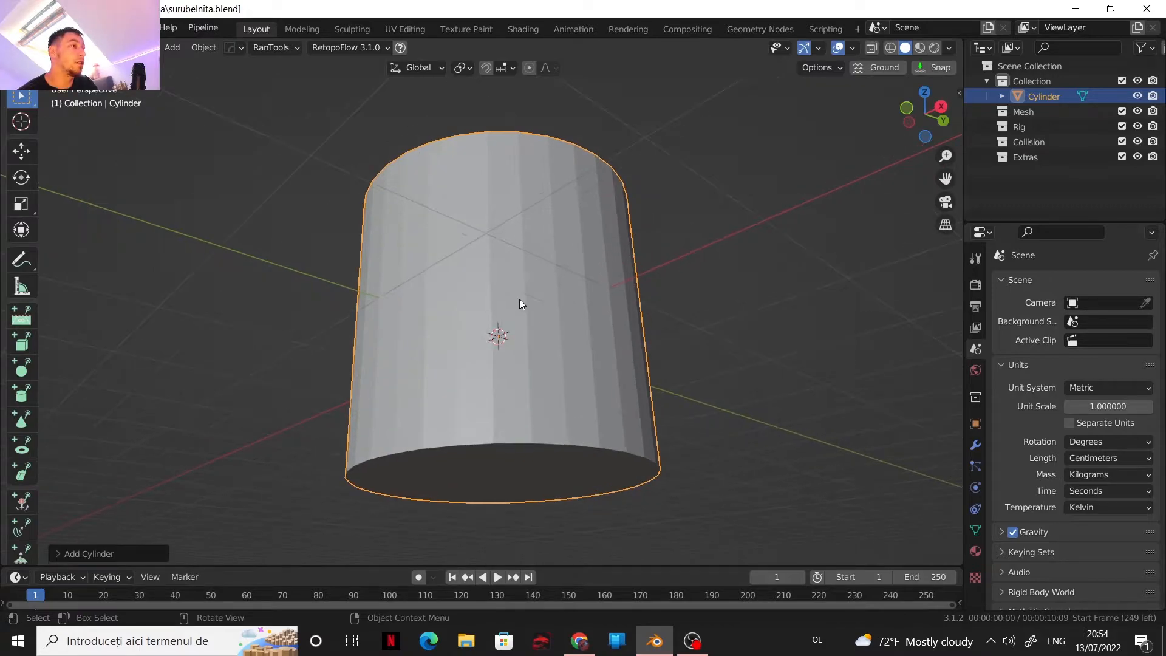
scroll(525, 272, up, 2)
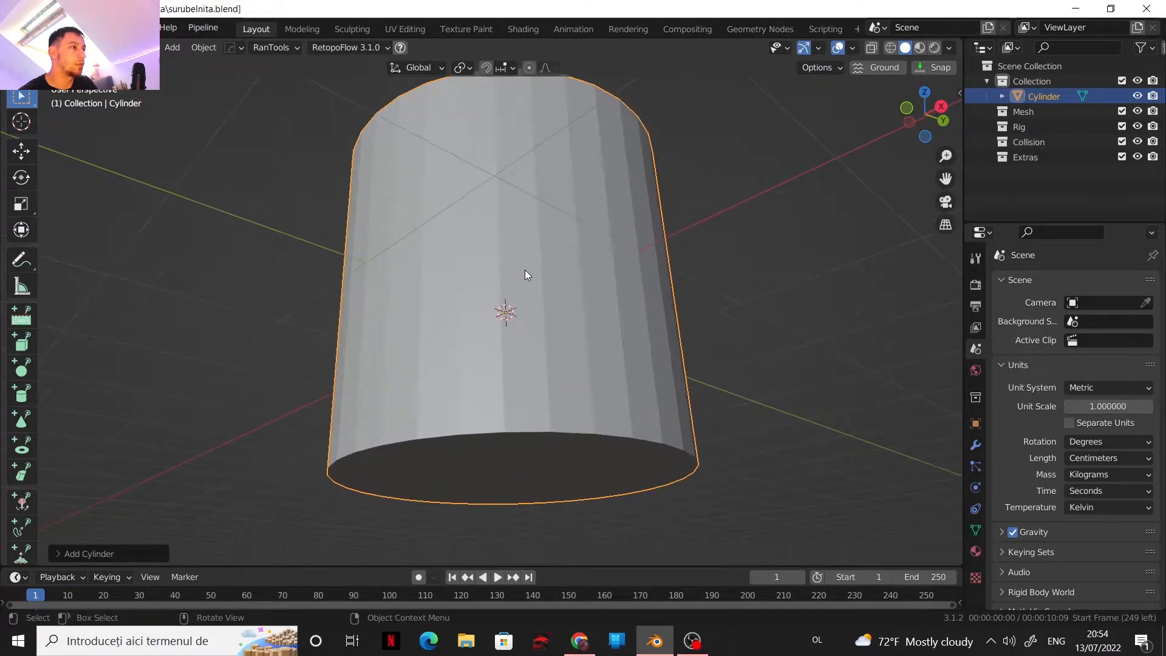
click(60, 553)
click(194, 389)
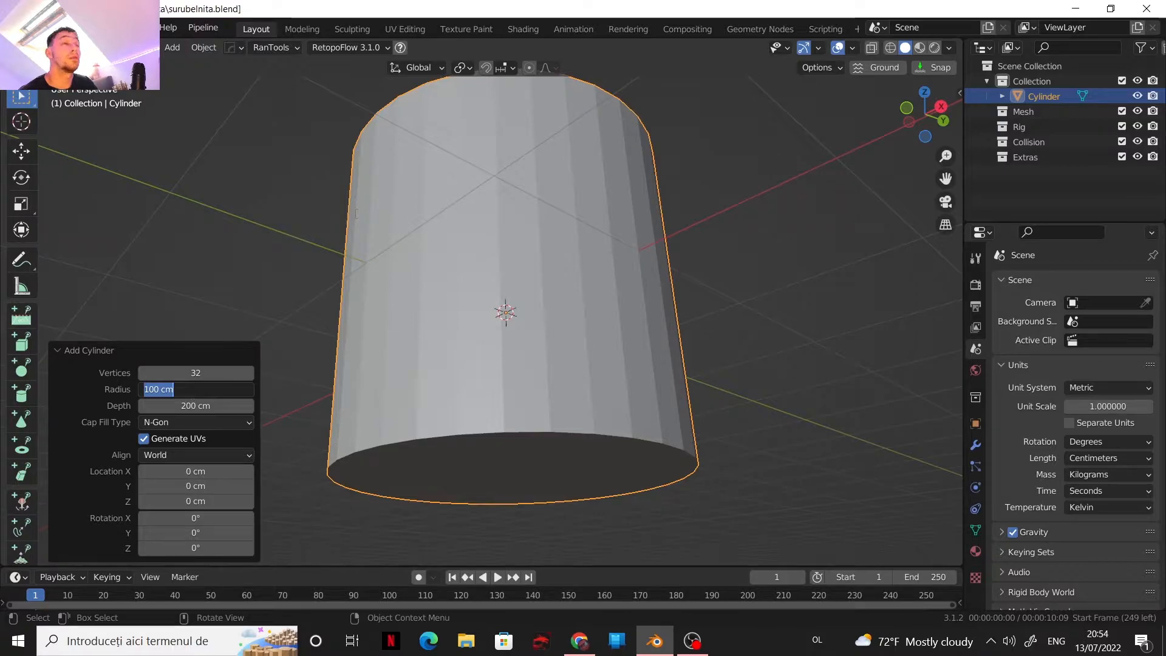
text(0.3)
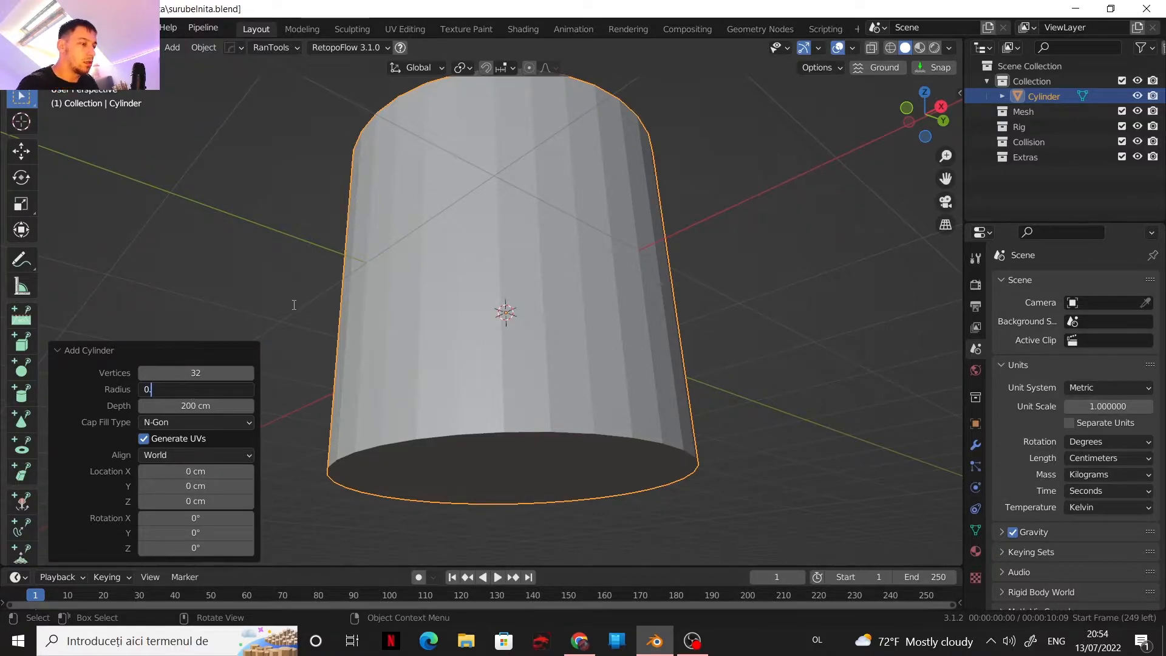
key(Return)
click(186, 406)
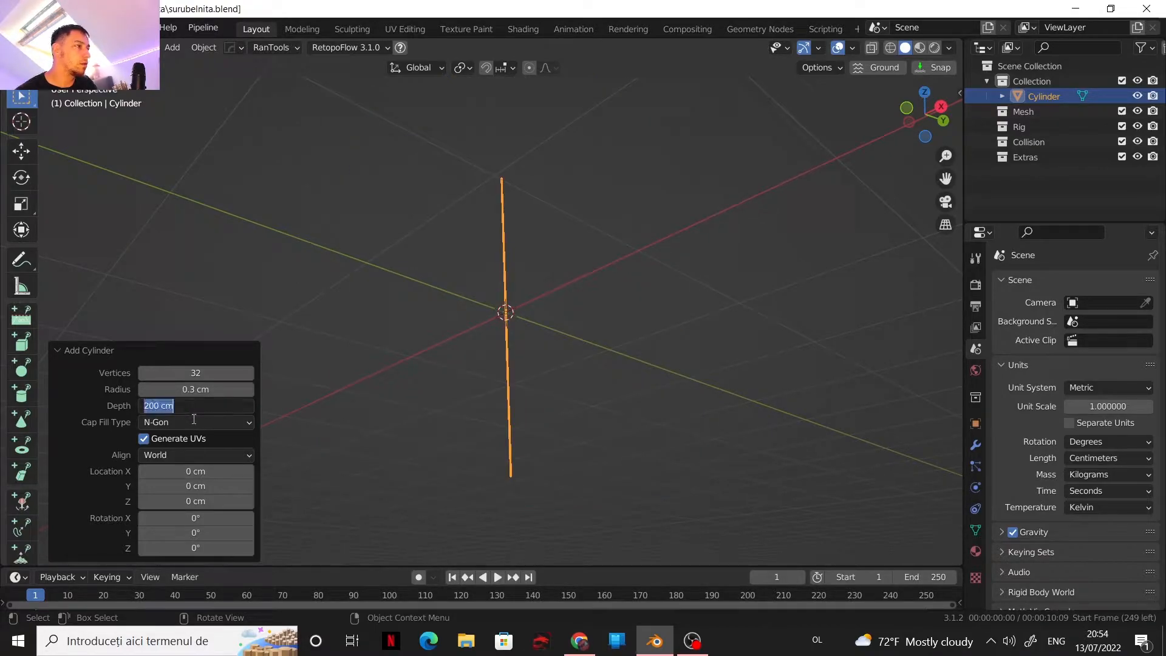
text(10)
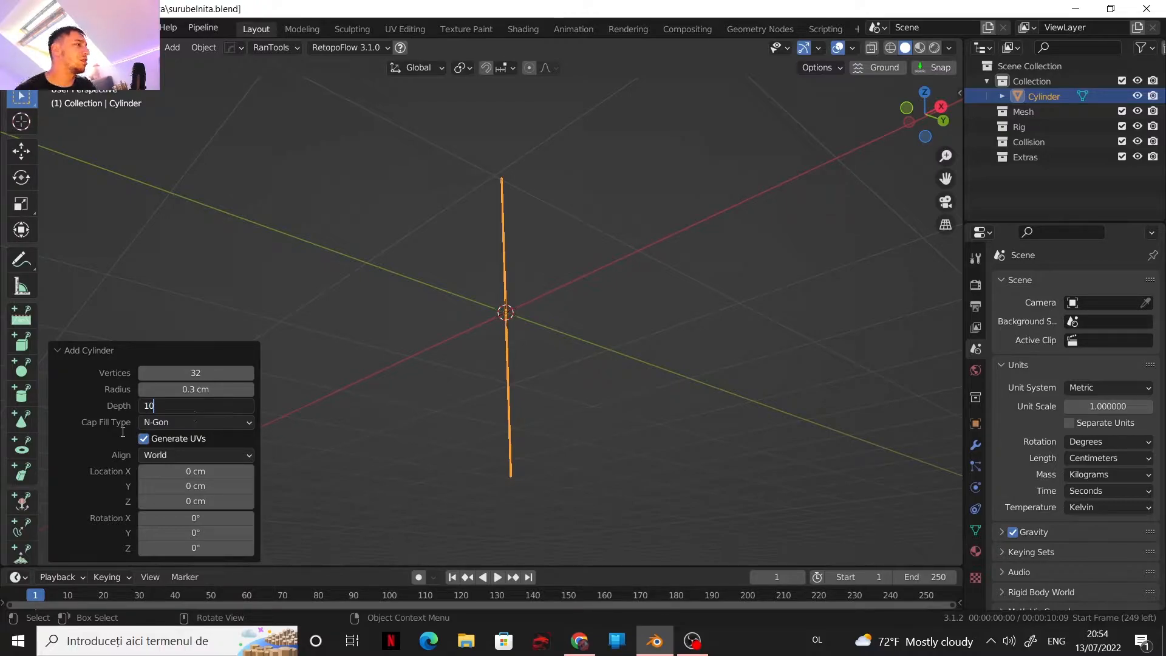
key(Return)
Delete the end-cap face at the cylinder's lower end in Edit Mode
scroll(514, 313, up, 7)
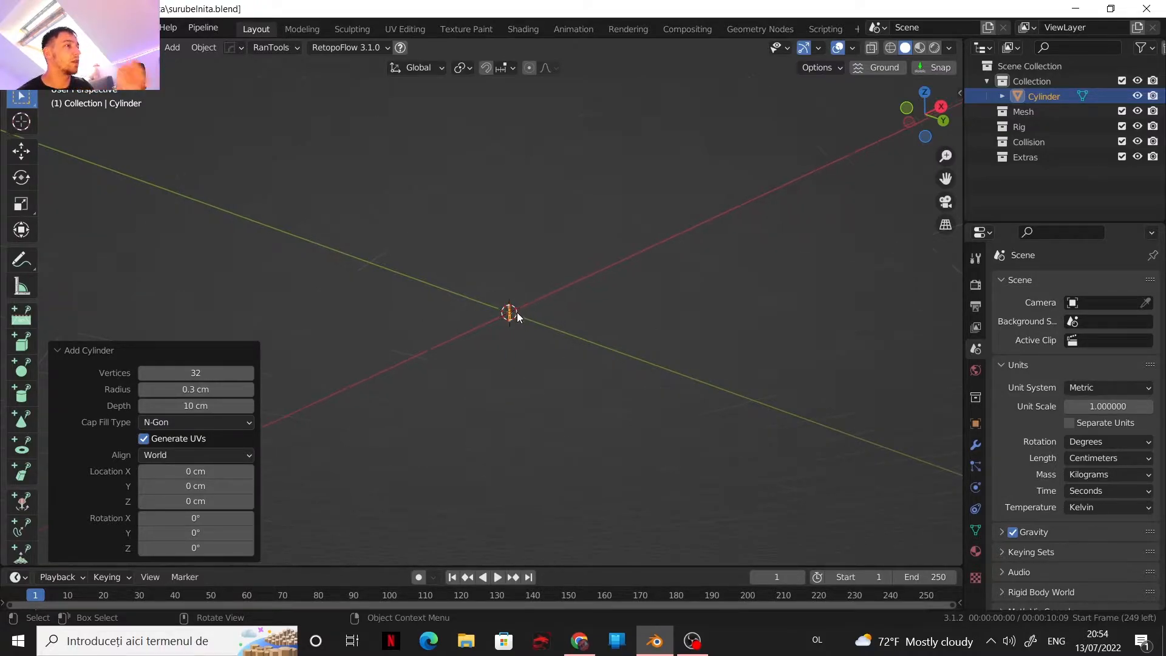
scroll(540, 322, up, 4)
scroll(409, 340, up, 4)
shift+middle_drag(580, 333, 468, 340)
scroll(488, 345, up, 2)
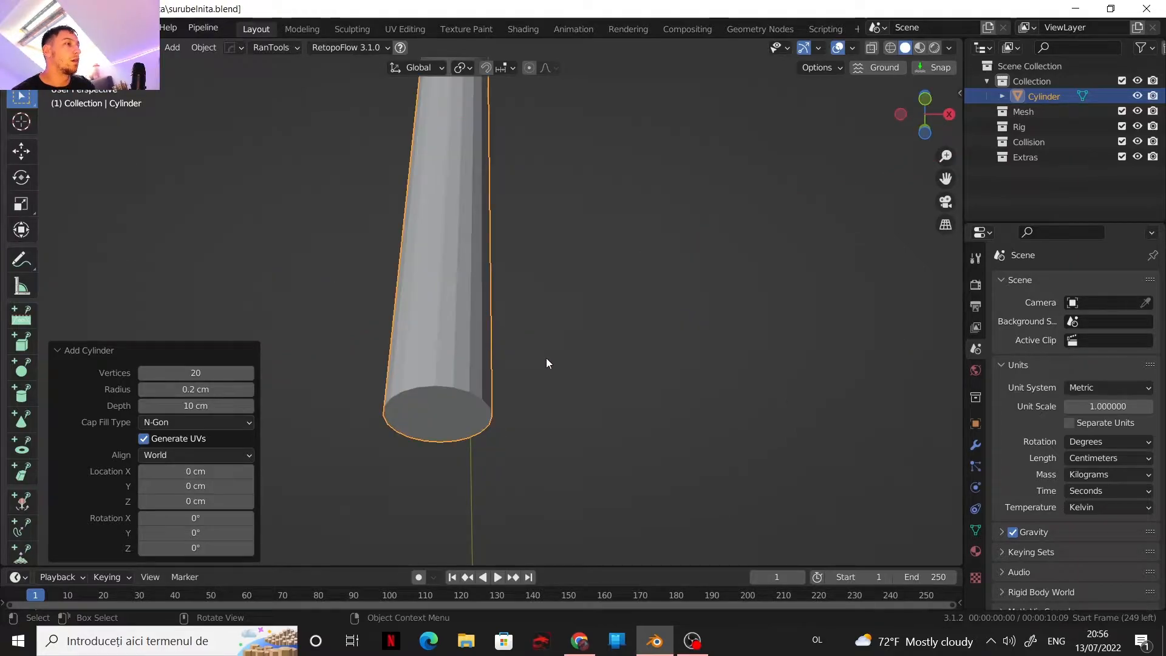
scroll(536, 364, up, 1)
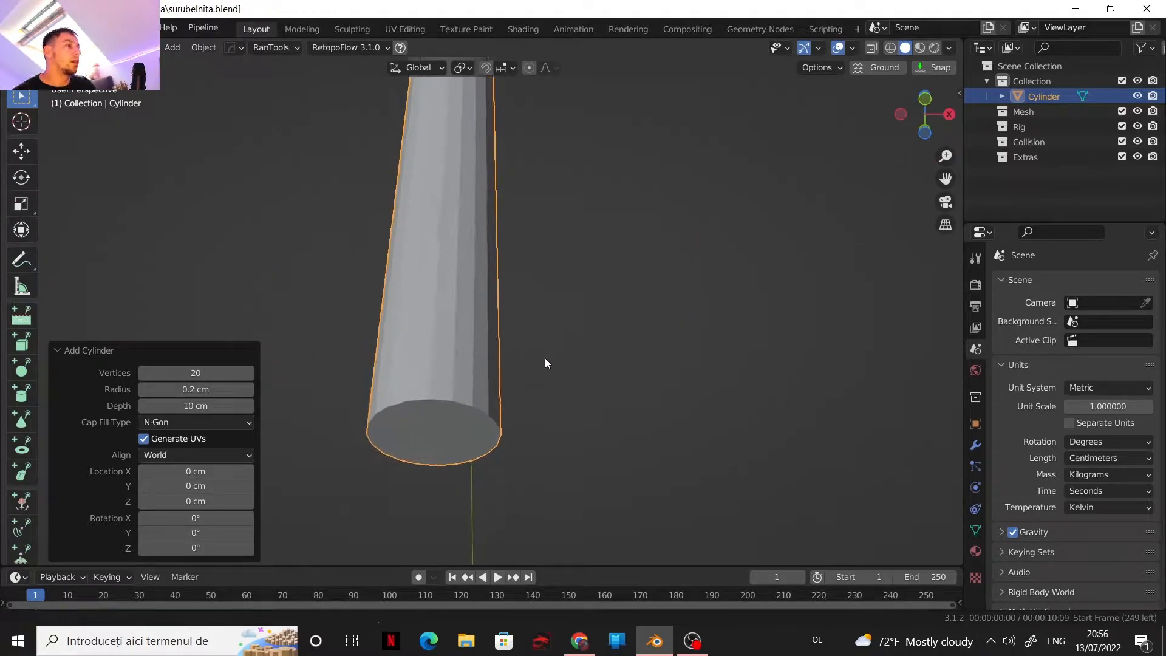
shift+middle_drag(537, 362, 577, 336)
scroll(577, 337, up, 2)
key(Tab)
key(alt+a)
click(562, 407)
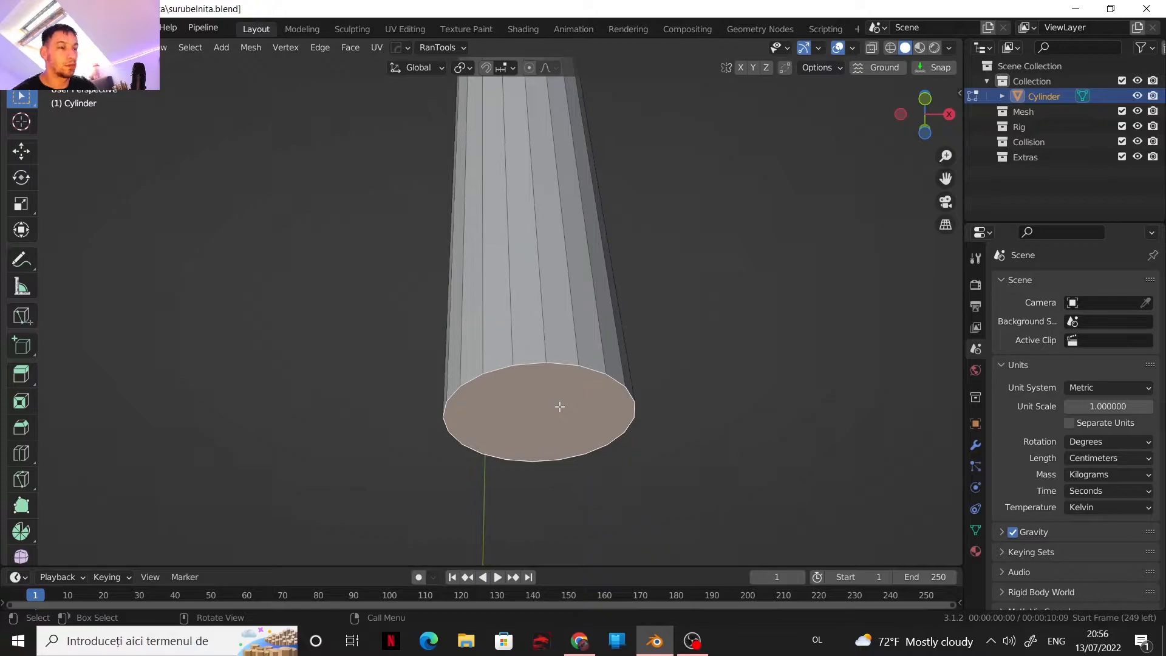
key(x)
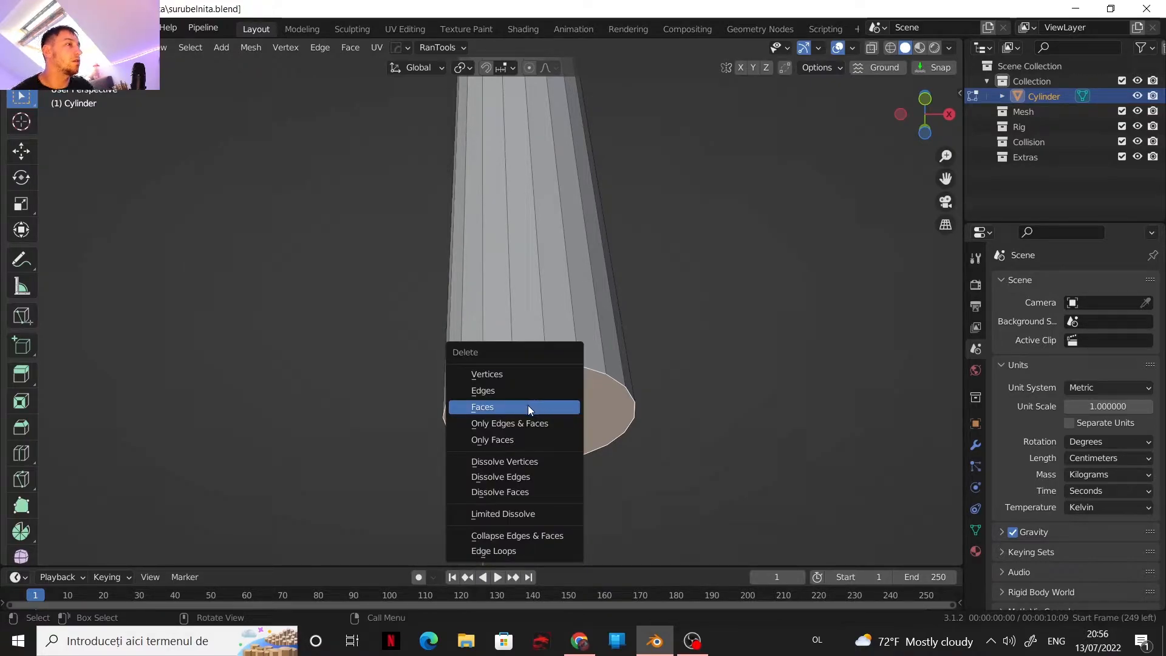
click(528, 407)
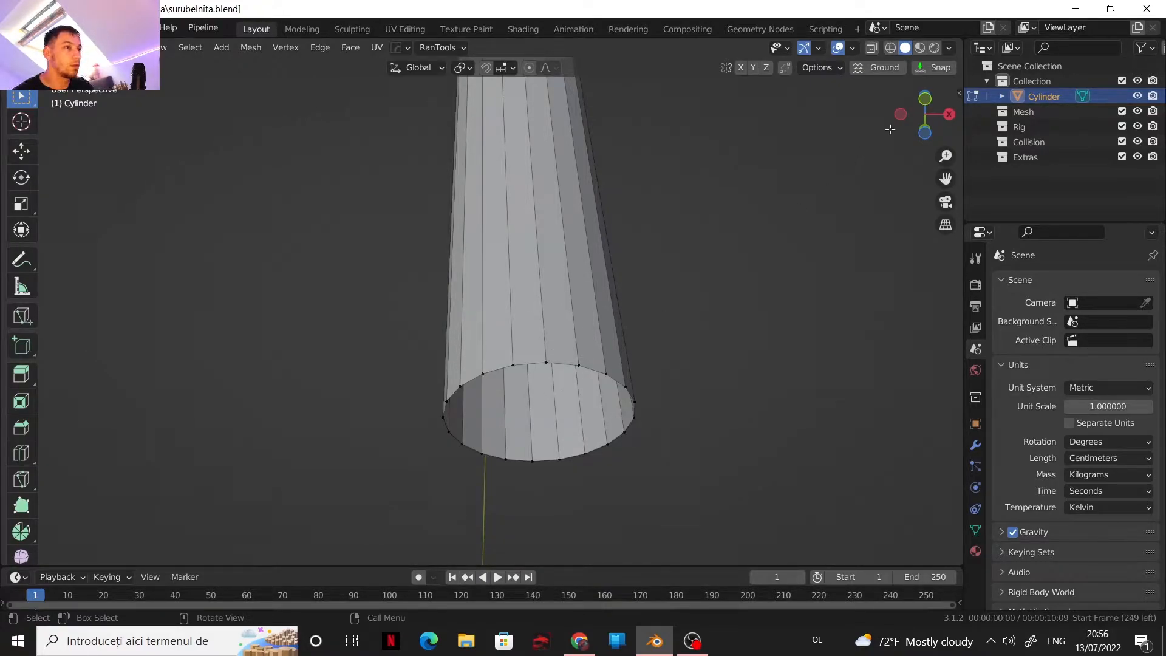
Raise the three middle rim vertices on each of the cylinder's four sides about 0.235 cm along Z to form four notches at the lower end
click(924, 100)
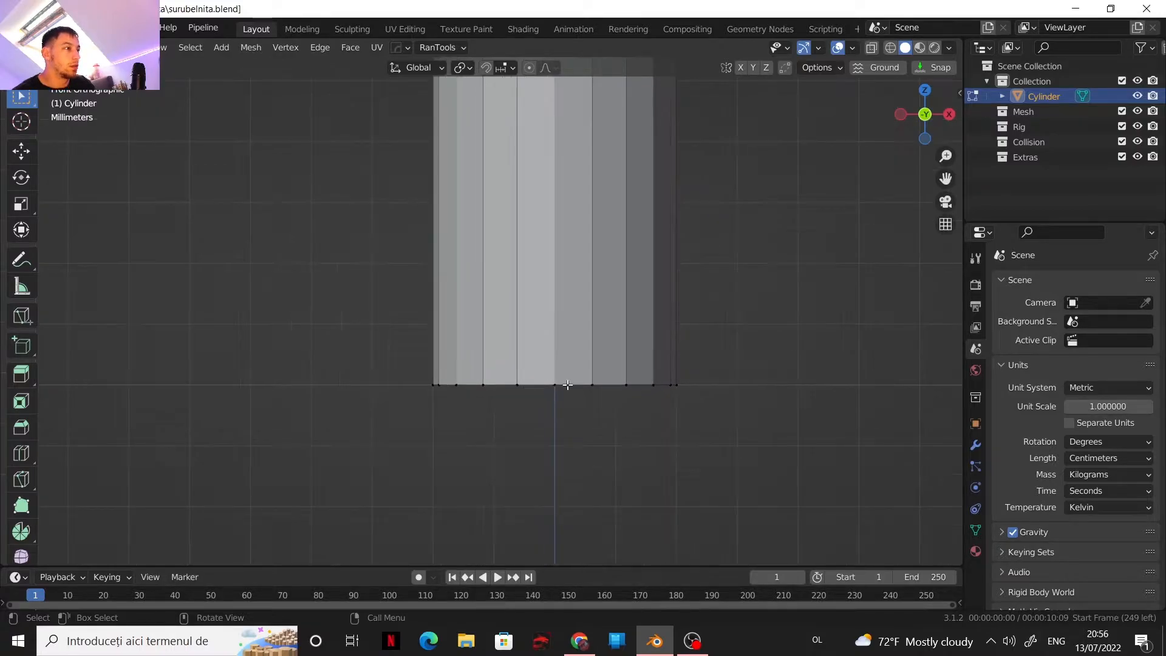
click(873, 48)
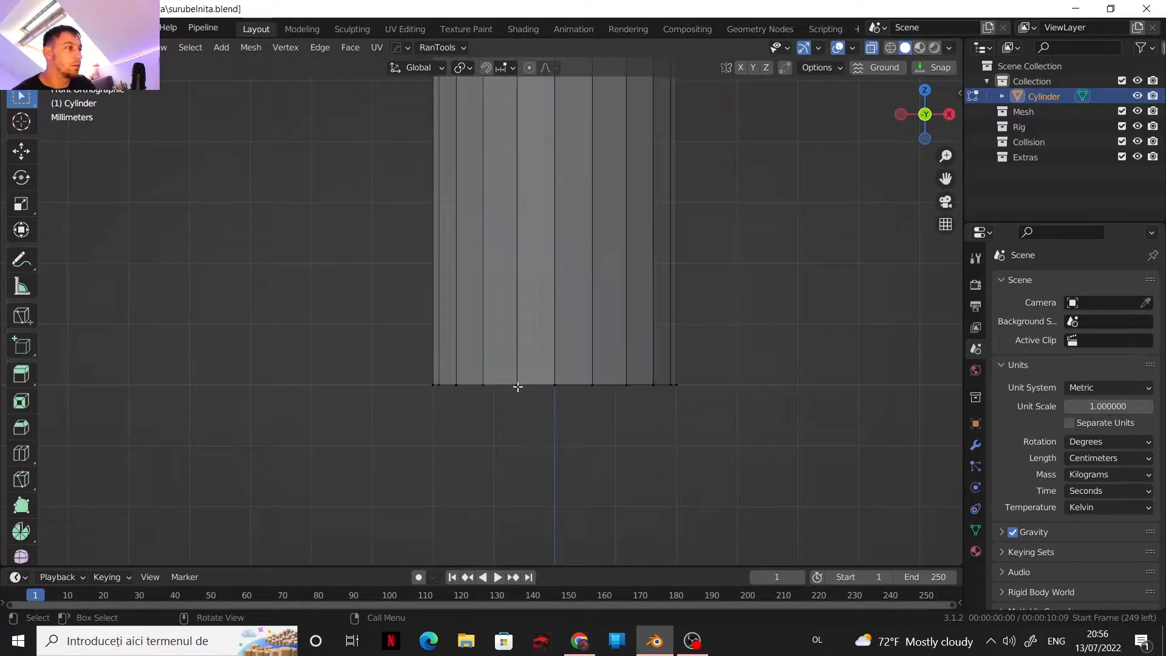
drag(510, 393, 504, 336)
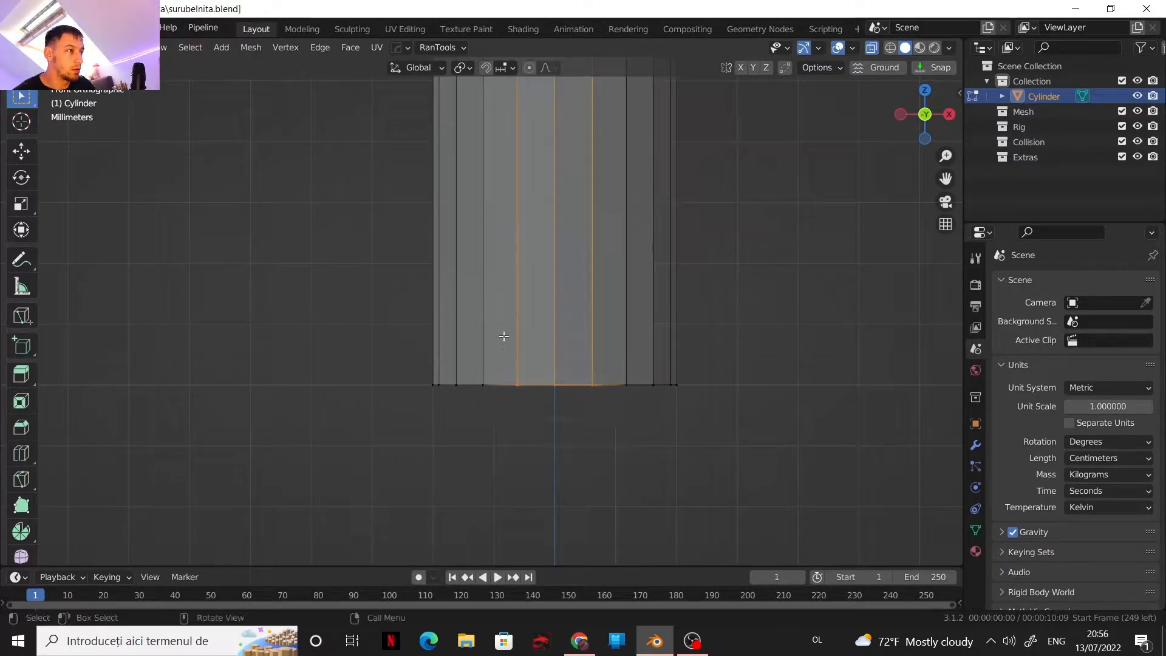
click(950, 115)
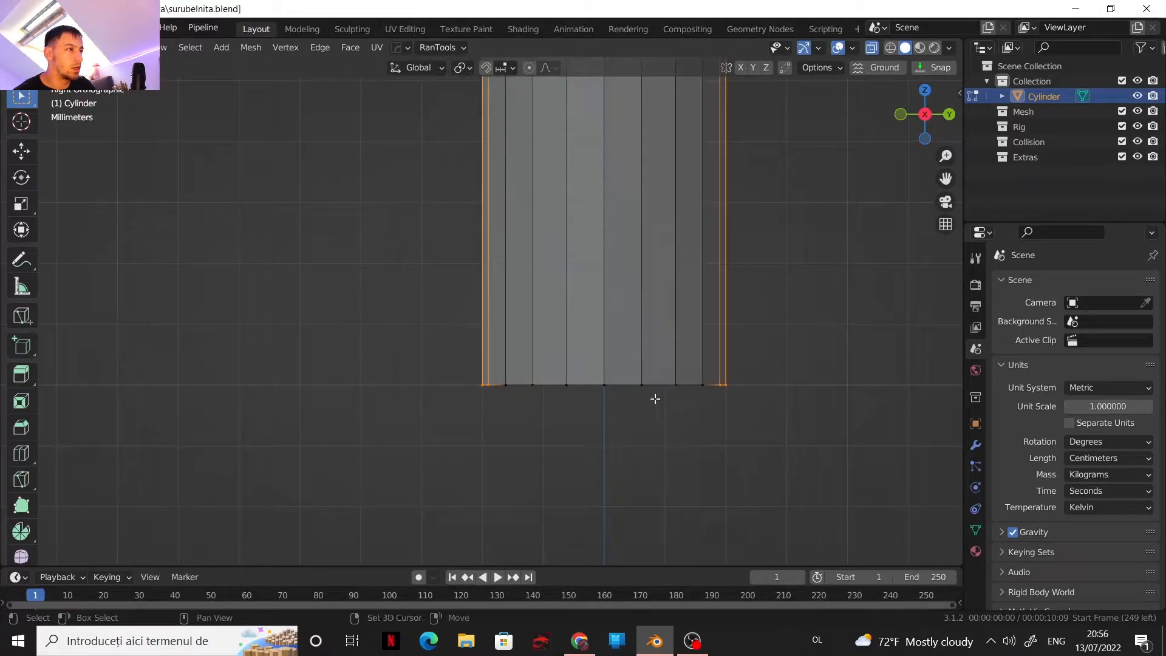
drag(646, 396, 546, 358)
middle_drag(547, 359, 612, 359)
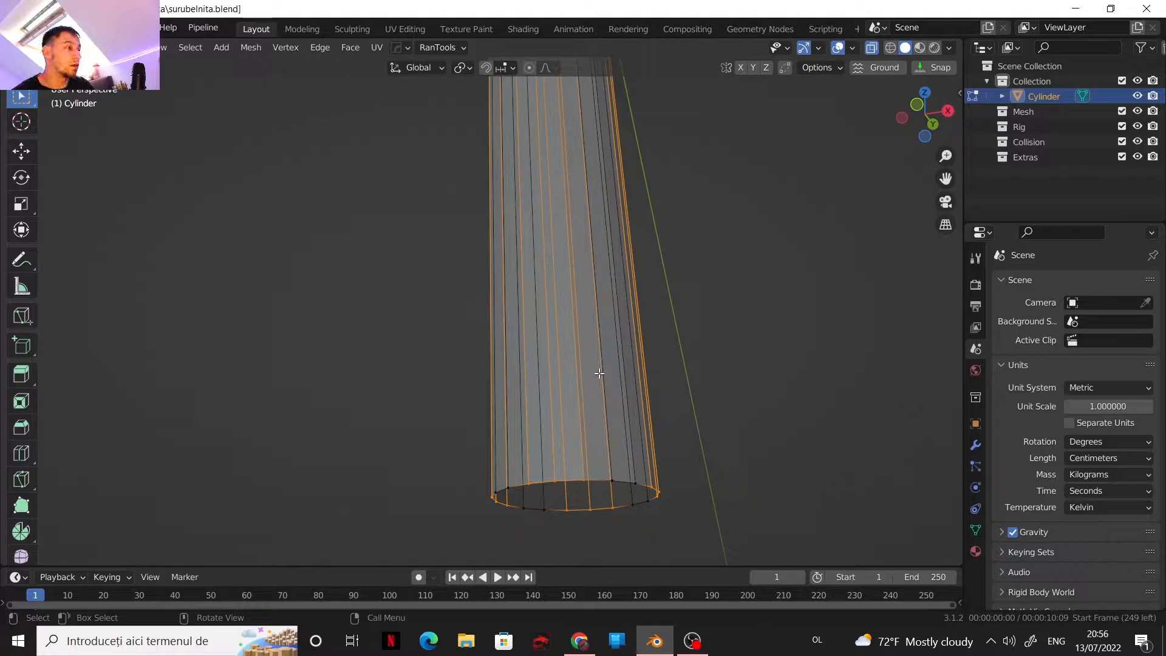
key(g)
key(z)
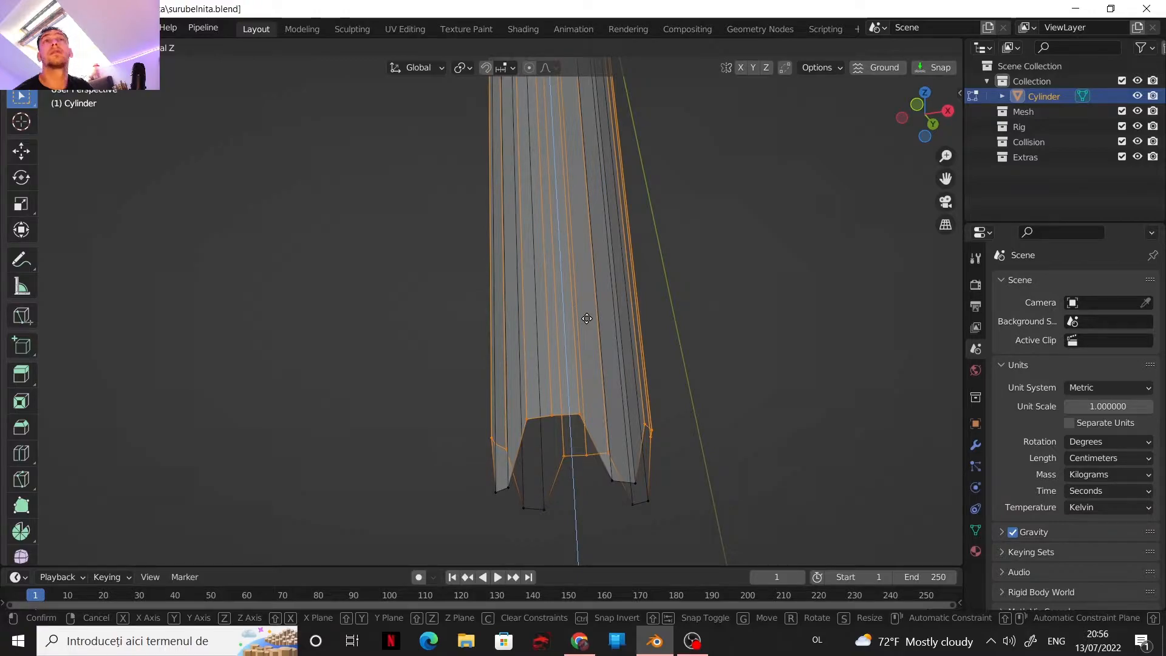
click(588, 285)
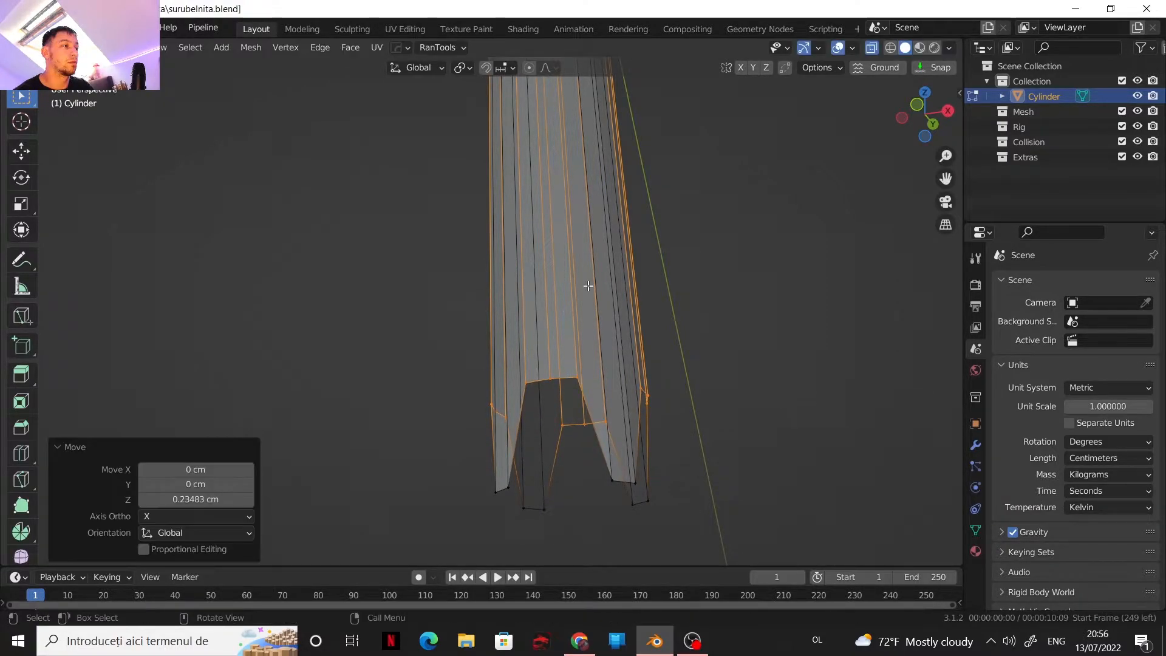
click(872, 49)
Select the middle vertex of each of the four notches and display the selection's transform values
middle_drag(625, 366, 558, 389)
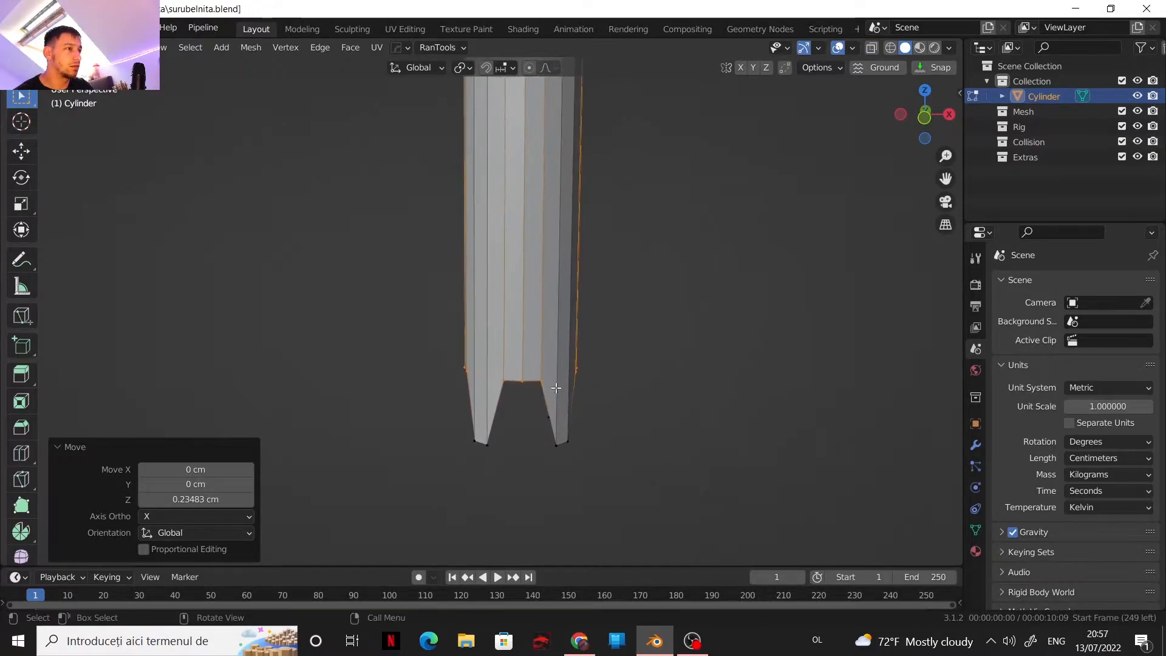
click(923, 119)
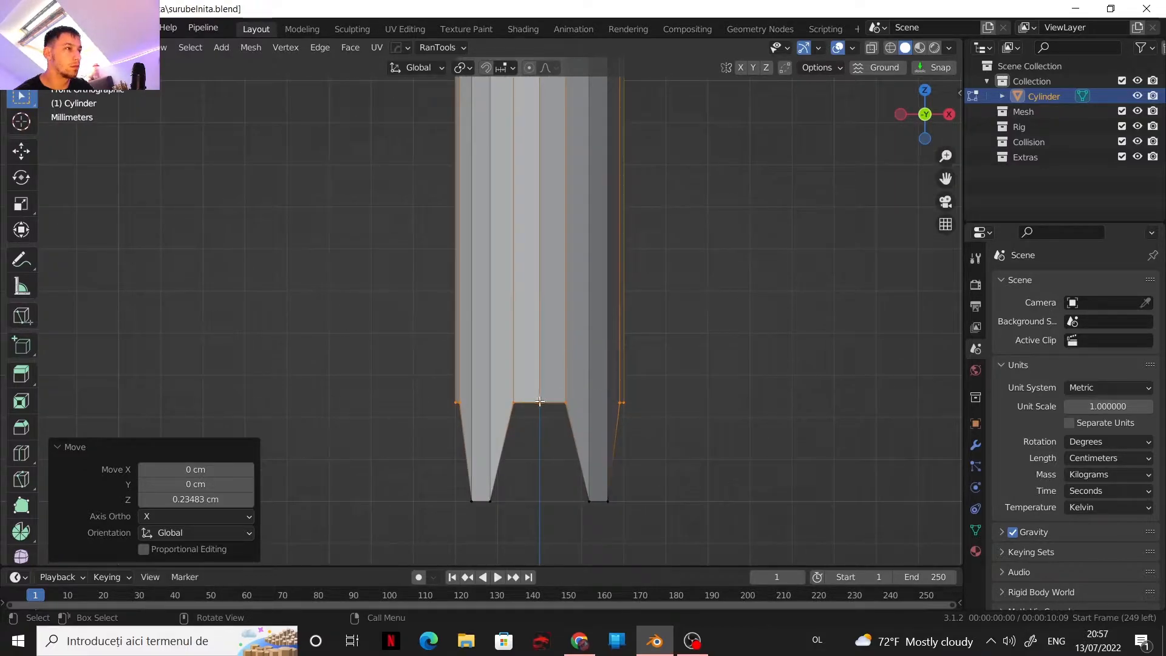
click(672, 322)
click(538, 405)
click(949, 114)
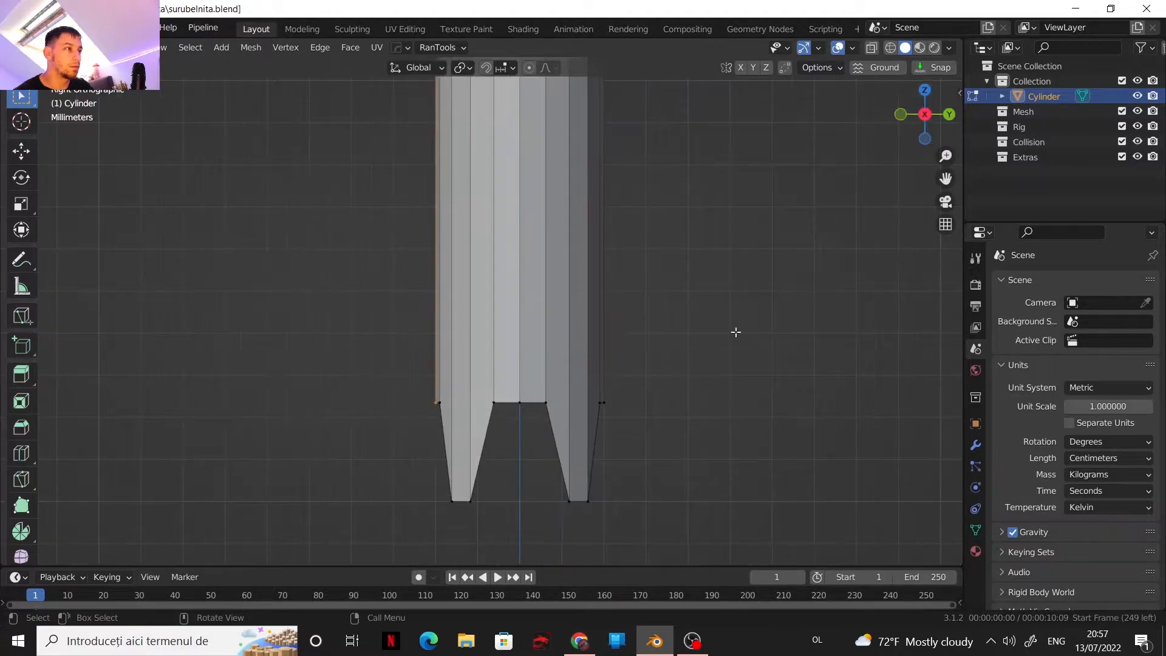
click(519, 402)
key(b)
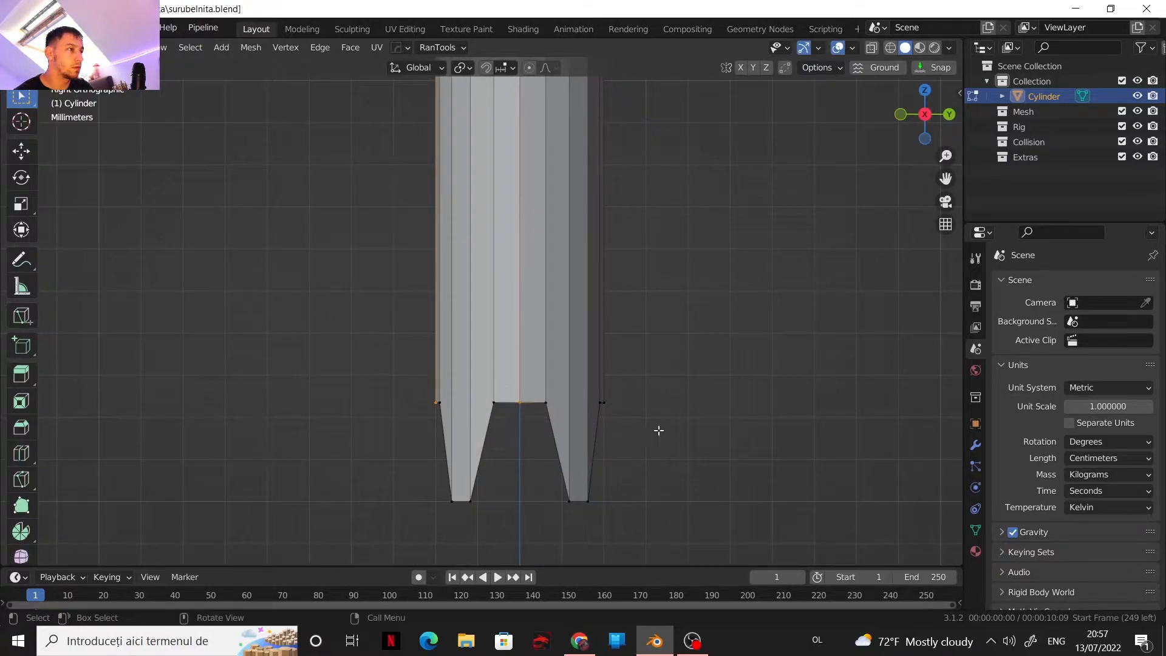
drag(646, 425, 605, 380)
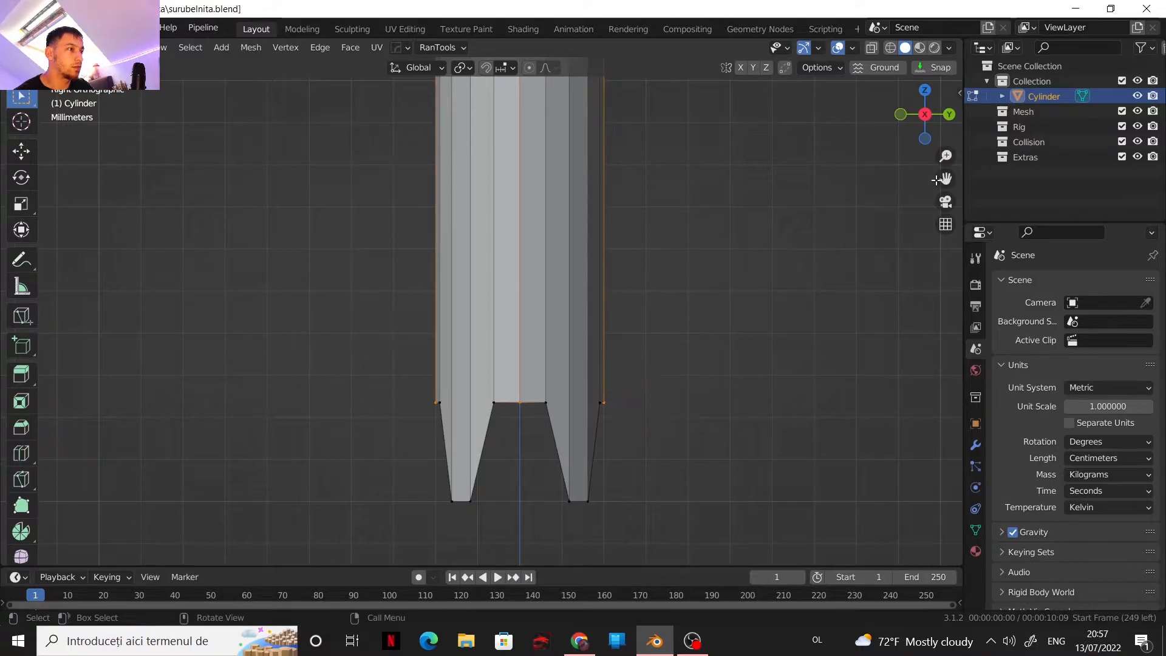
click(948, 114)
key(b)
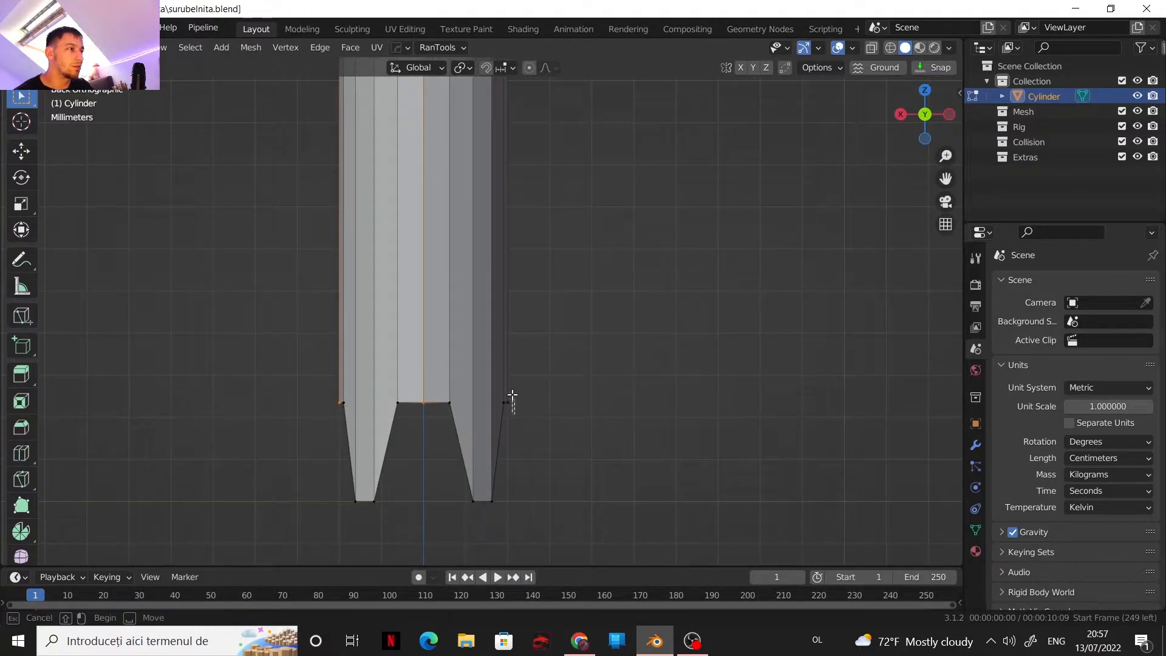
drag(504, 377, 510, 380)
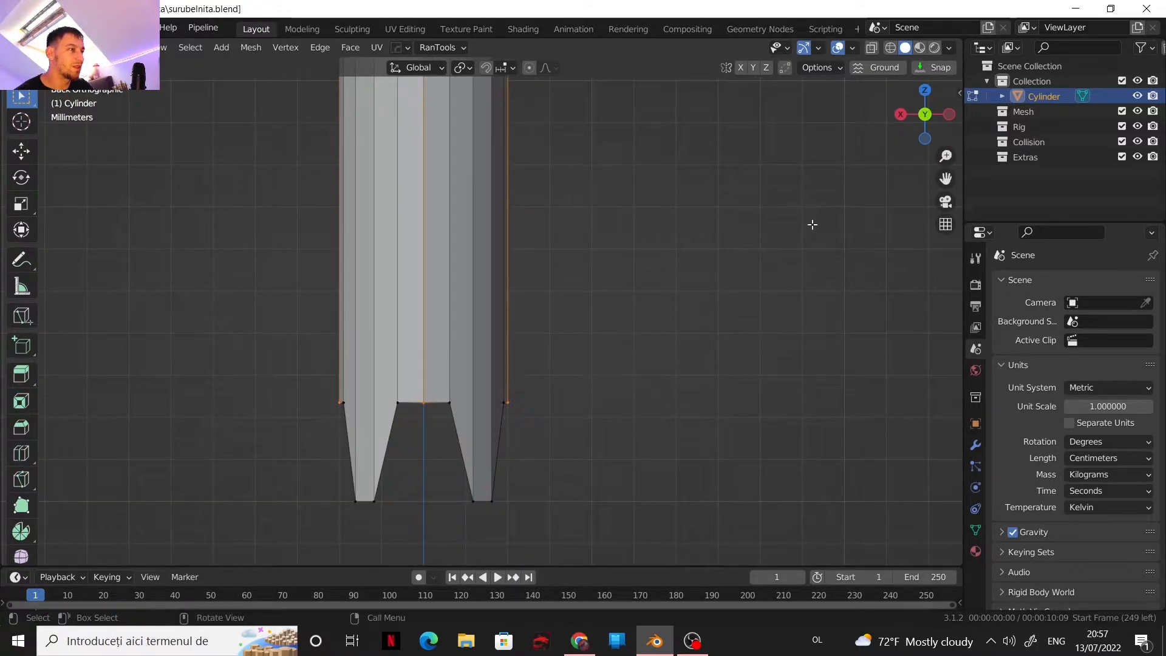
middle_drag(528, 246, 620, 338)
click(959, 91)
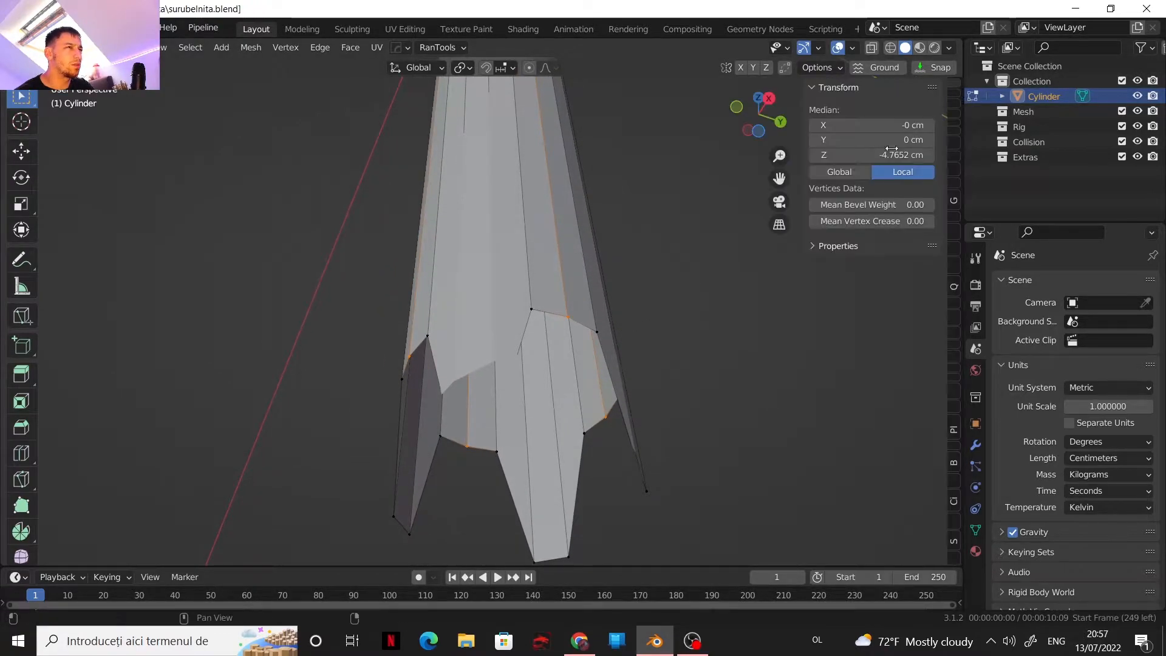
scroll(516, 328, down, 1)
scroll(517, 329, up, 2)
scroll(516, 330, down, 2)
scroll(515, 331, up, 2)
scroll(515, 333, down, 2)
scroll(515, 334, up, 1)
scroll(515, 333, up, 1)
scroll(515, 334, down, 1)
scroll(515, 334, up, 2)
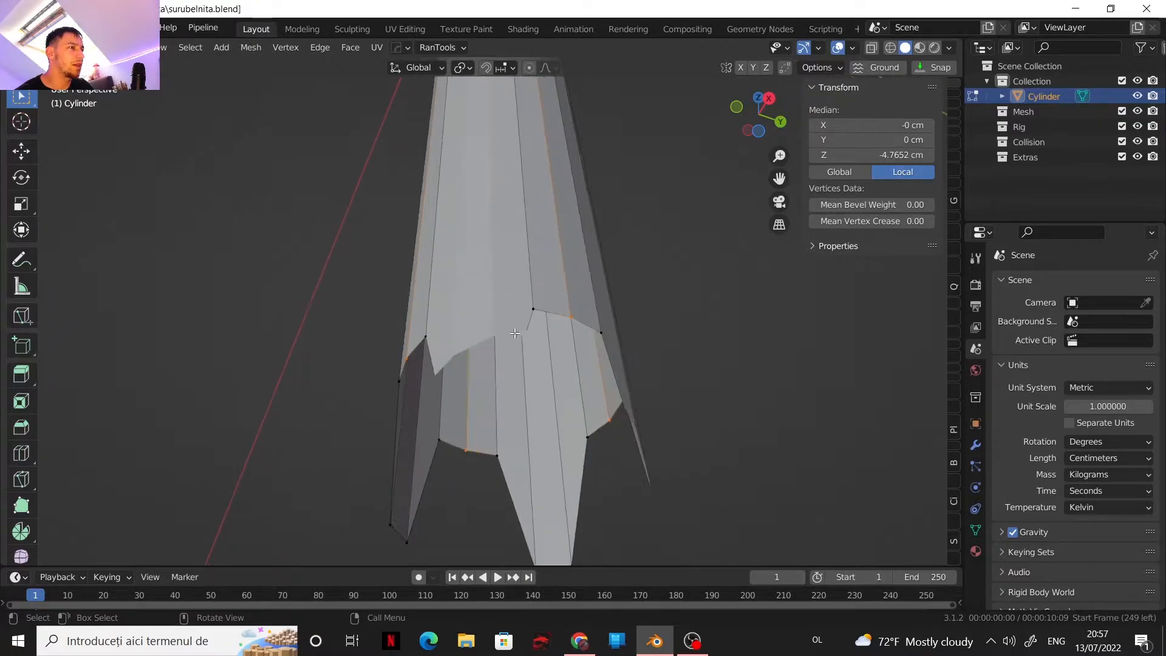
Set the viewport's Clip Start to 0.1 cm, hide the sidebar and check the notched tip at close range
scroll(515, 333, down, 3)
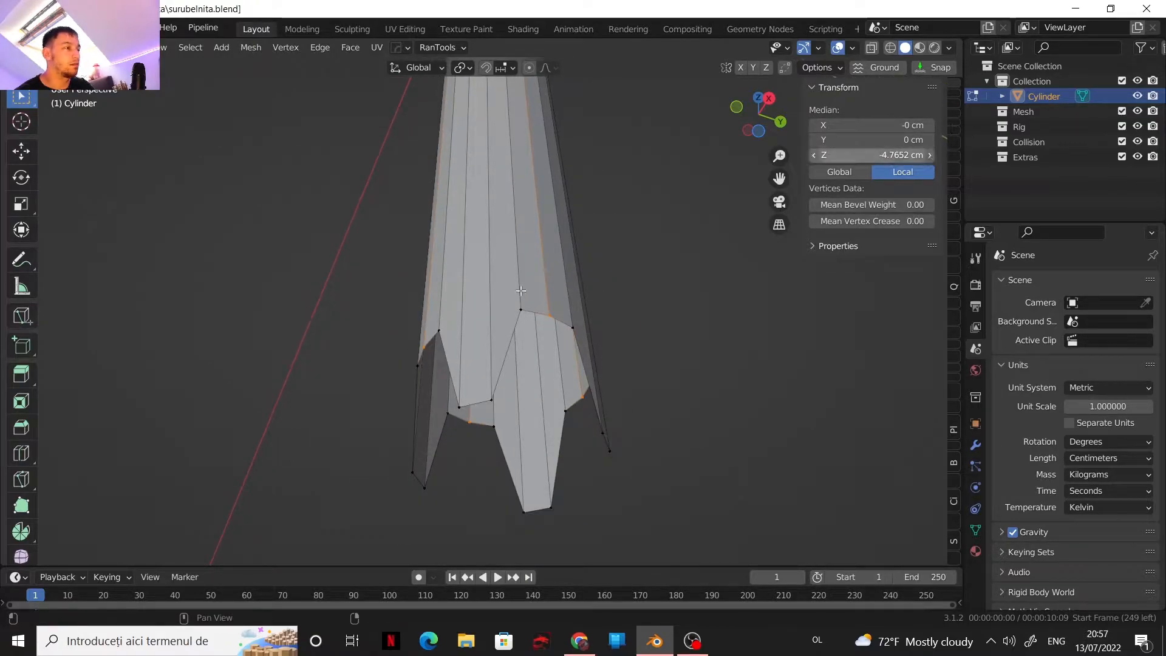
scroll(958, 122, down, 2)
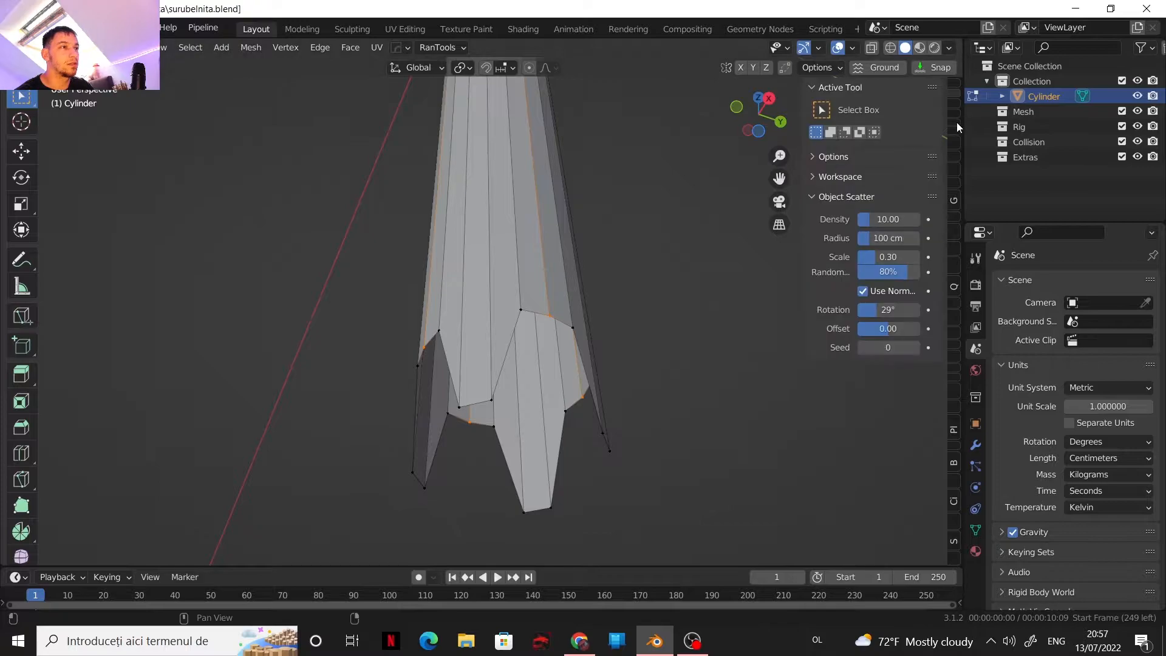
click(889, 126)
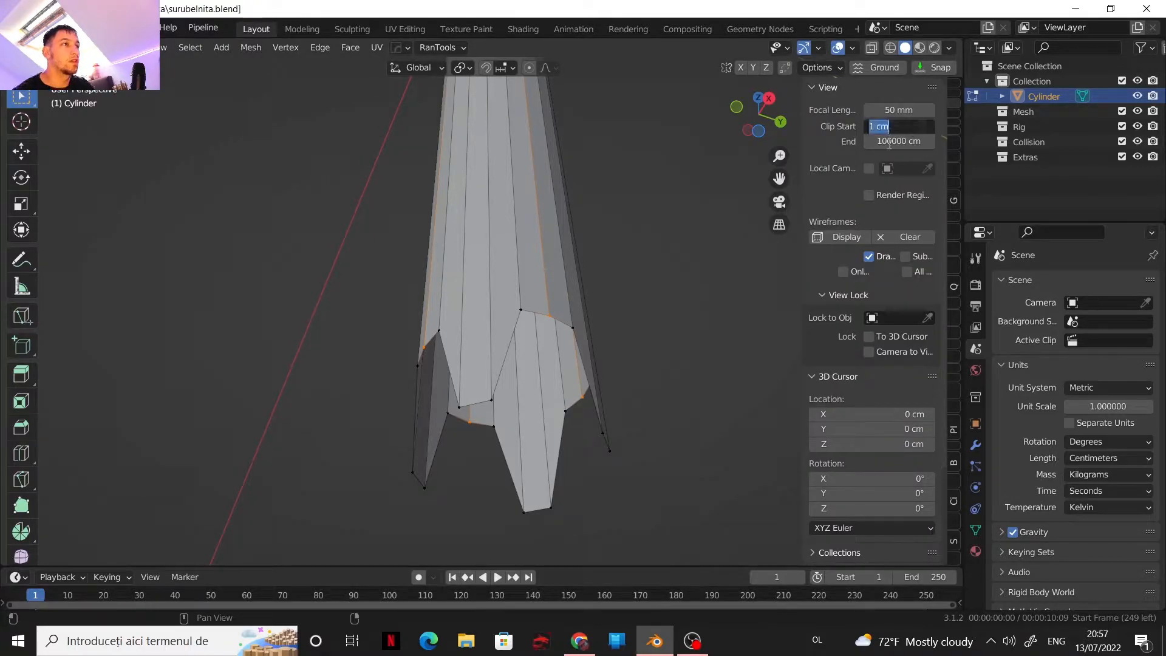
key(Home)
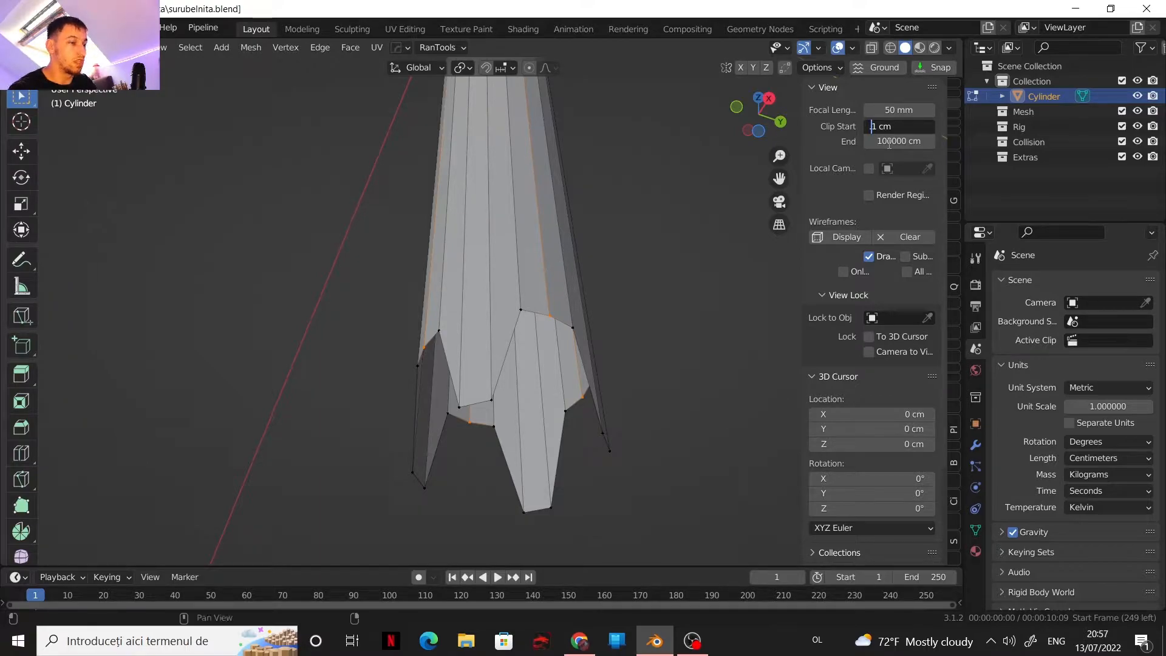
text(0.)
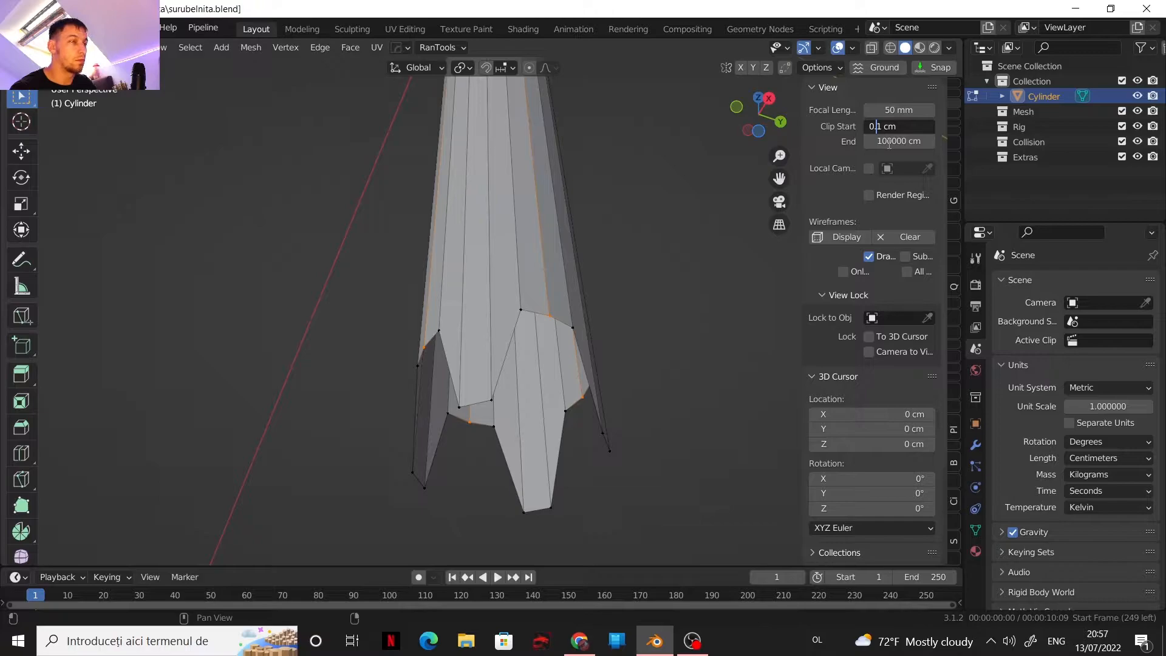
key(Return)
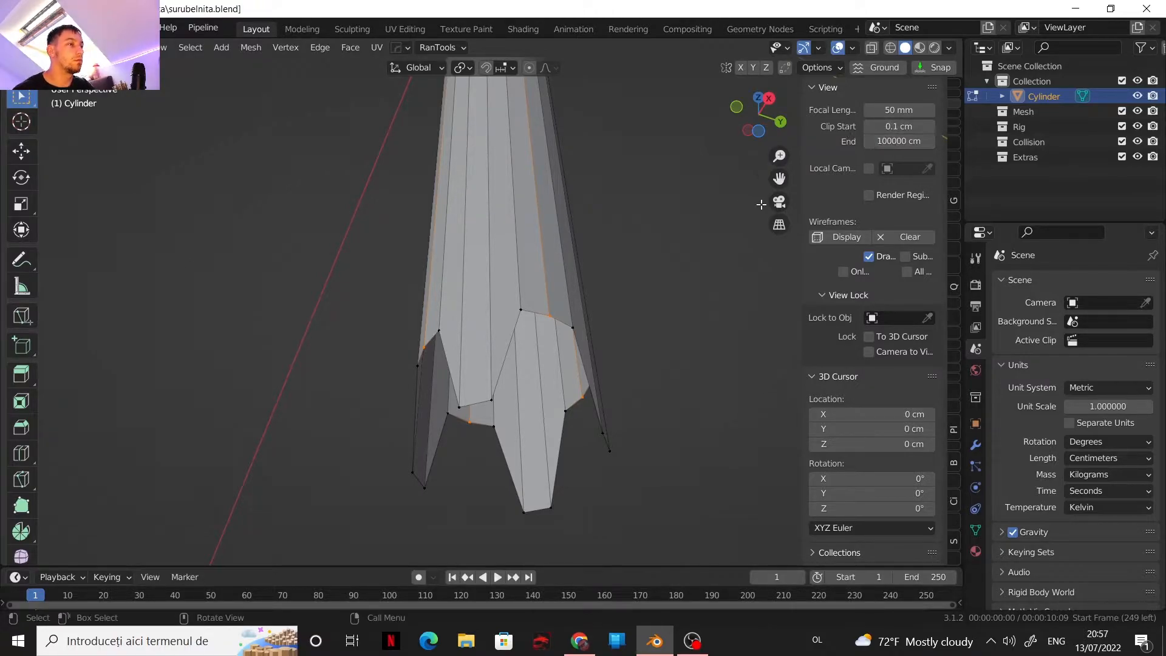
drag(803, 288, 948, 289)
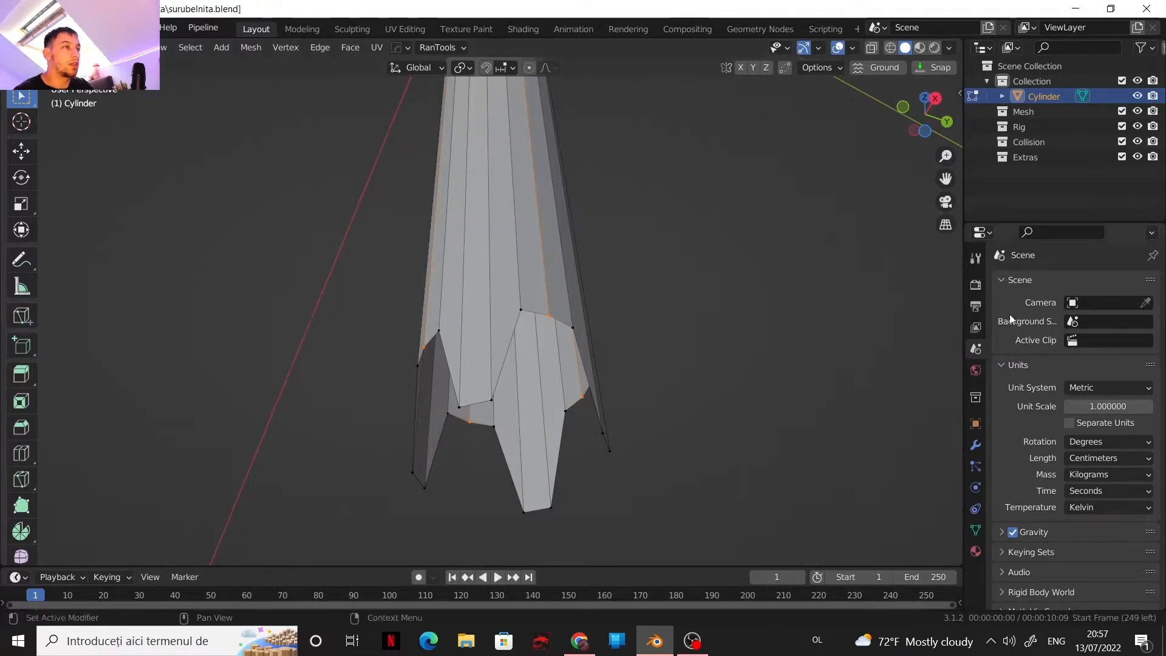
scroll(526, 347, up, 5)
scroll(526, 347, up, 6)
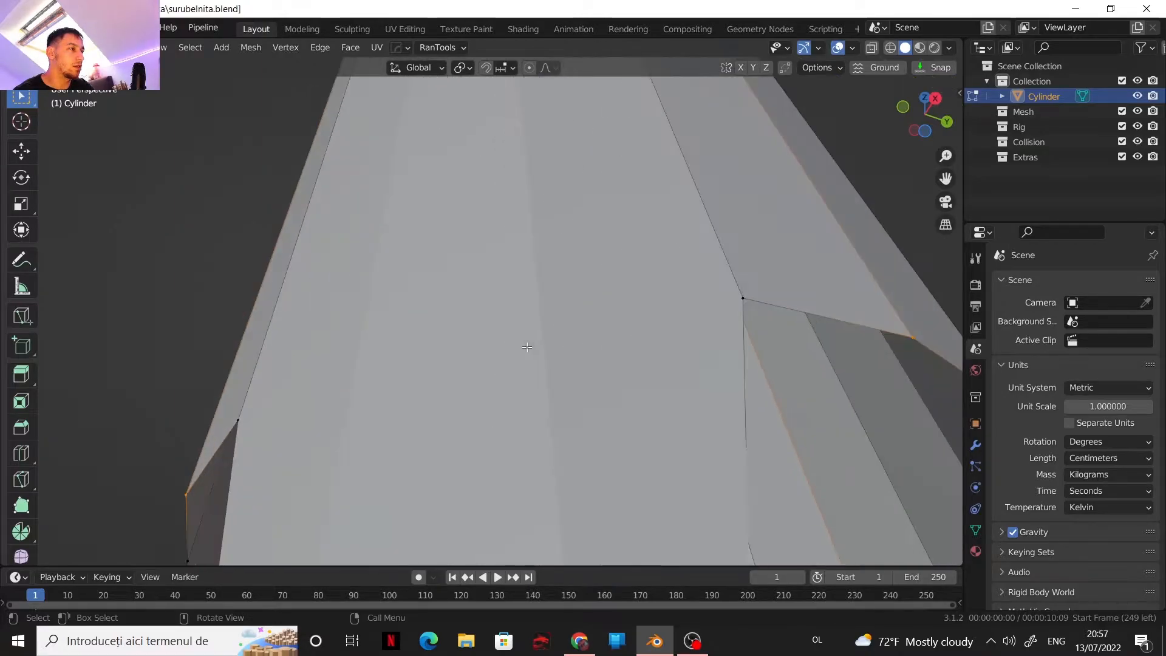
scroll(682, 306, down, 8)
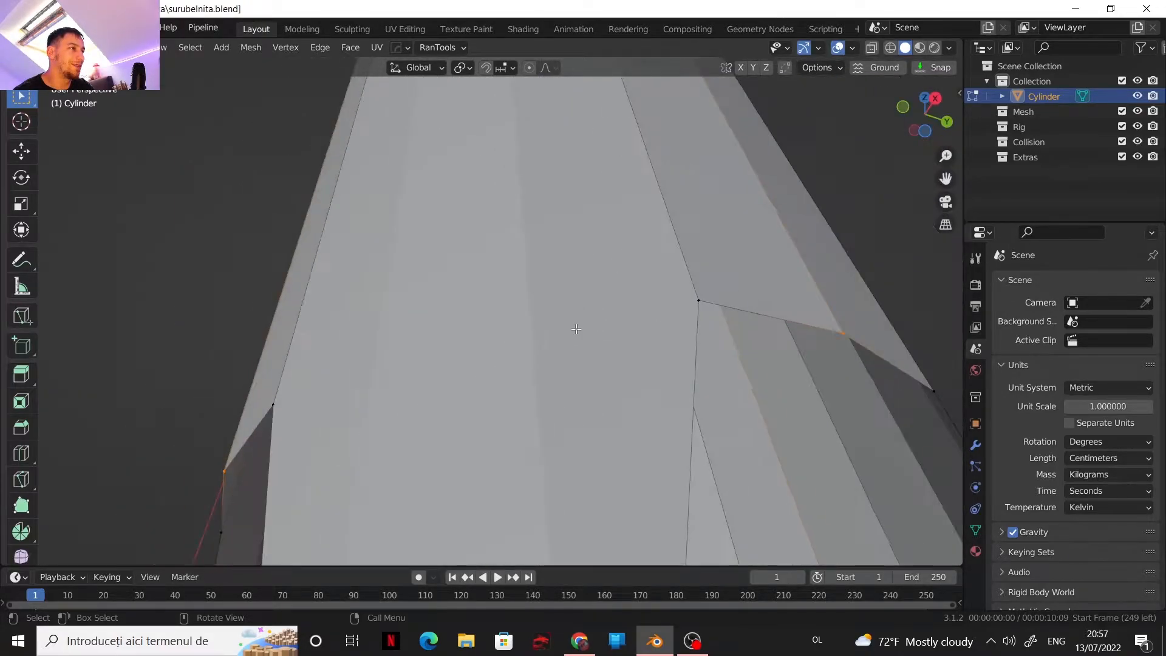
scroll(536, 269, down, 2)
Raise the selected middle vertices of the four notches along Z so each notch comes to a peak
middle_drag(536, 270, 502, 237)
scroll(536, 291, up, 3)
middle_drag(532, 340, 512, 326)
key(g)
key(z)
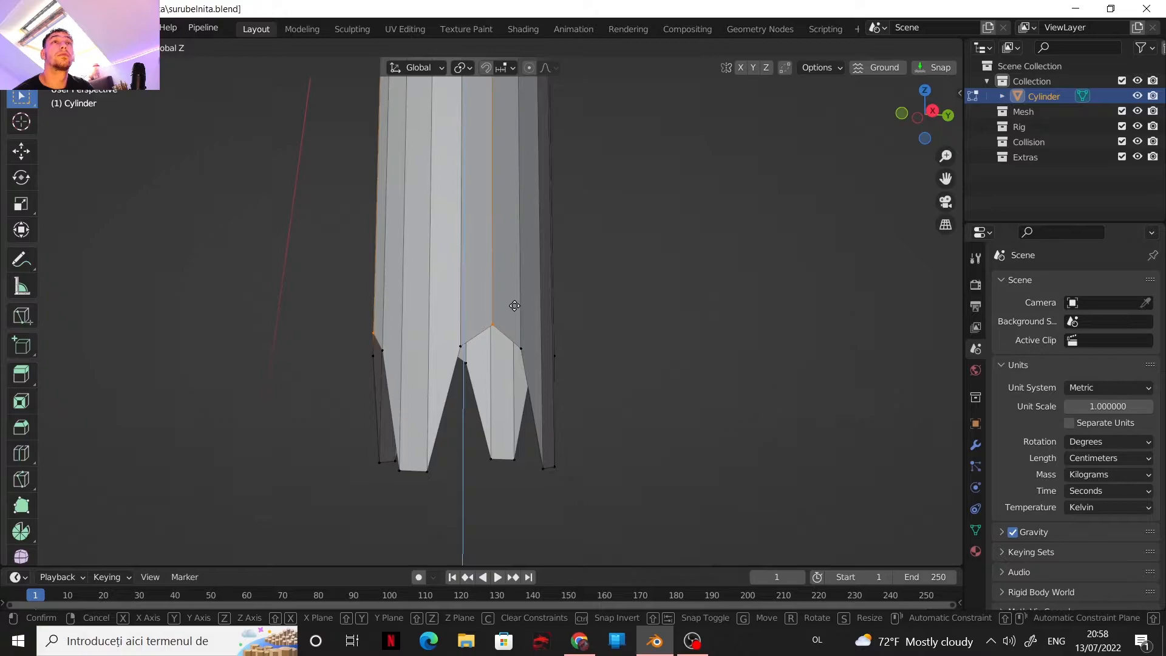
click(514, 306)
middle_drag(515, 305, 535, 268)
Extrude the end edges of the four teeth about 0.185 cm downward along Z
key(Tab)
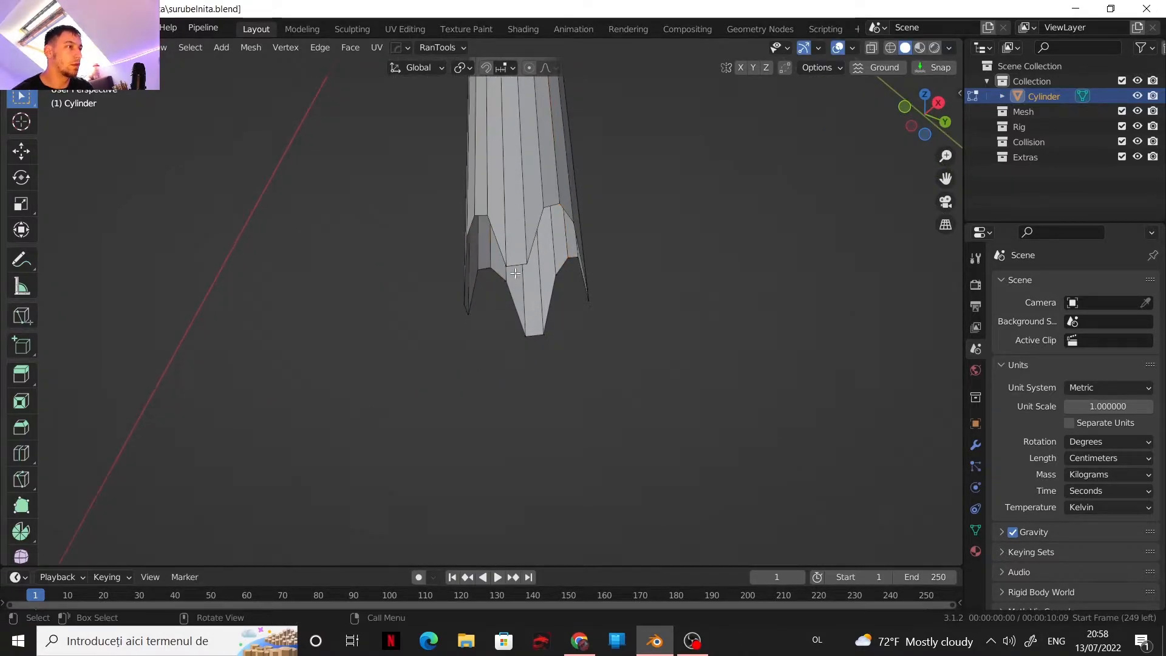
middle_drag(599, 299, 467, 354)
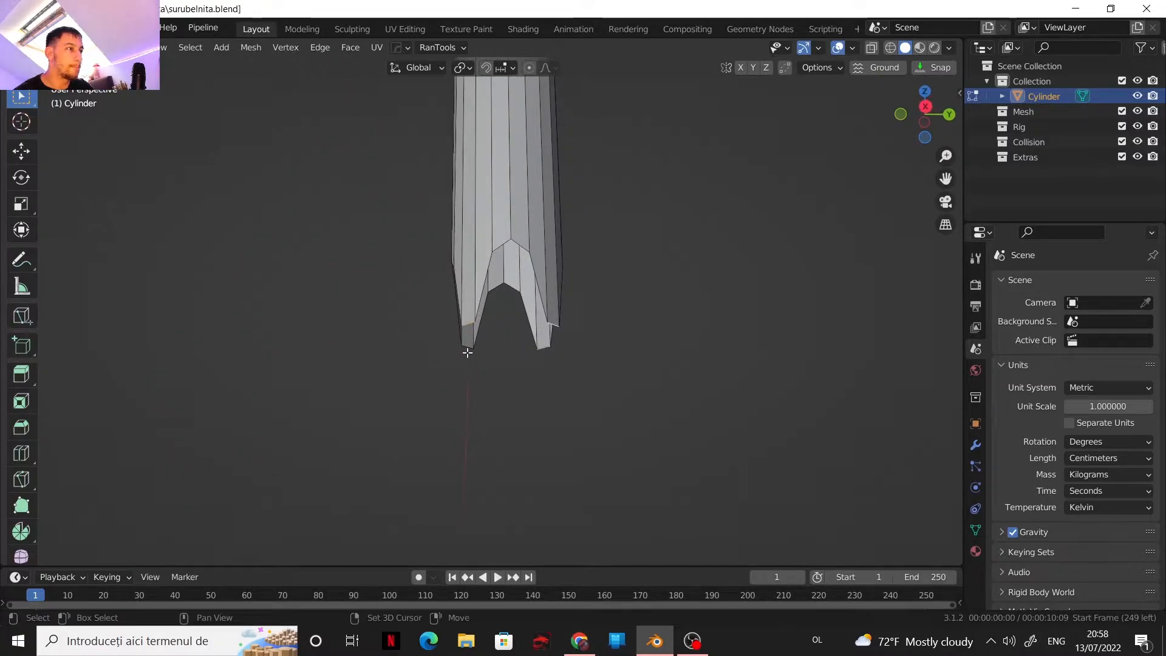
click(927, 108)
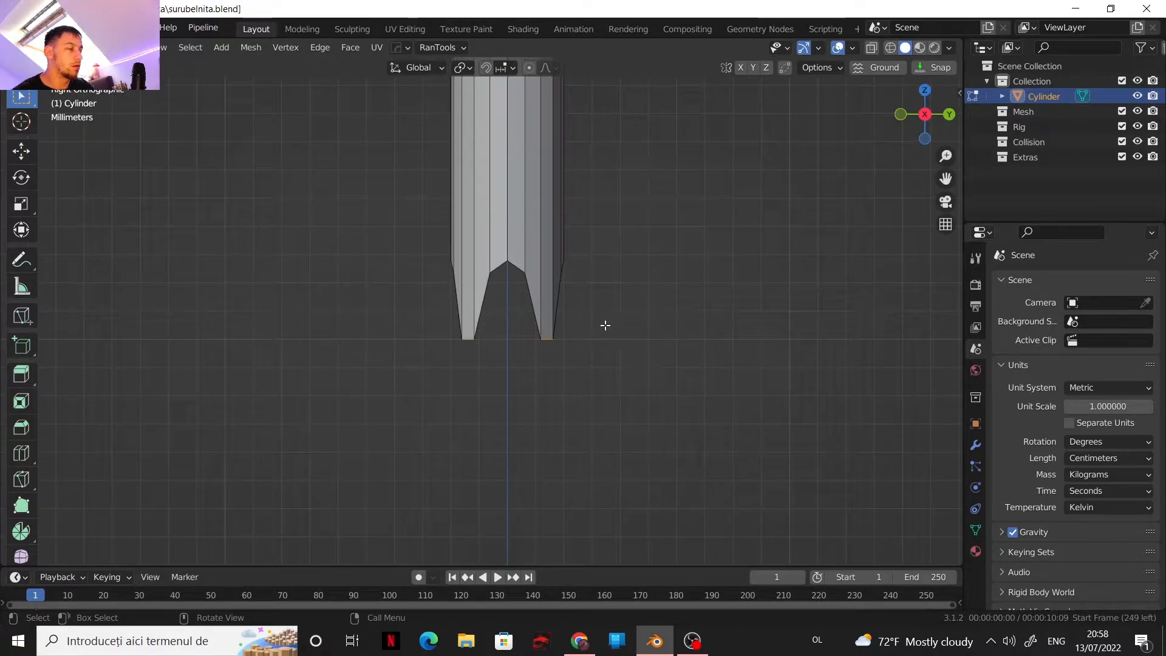
key(e)
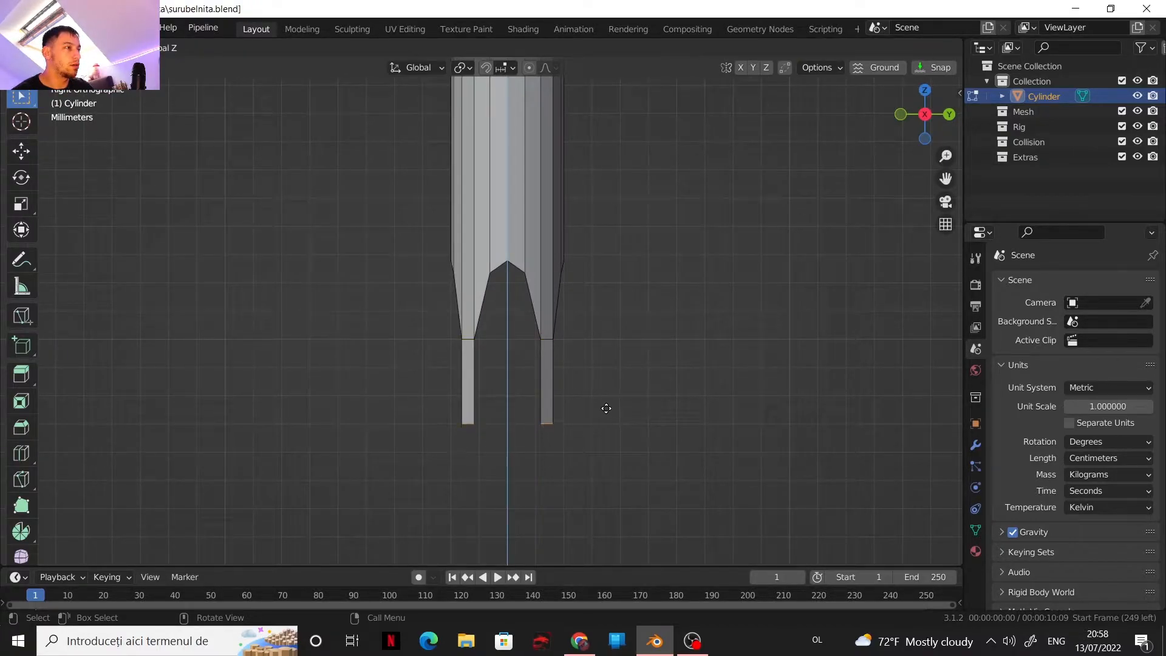
click(607, 408)
Use the Normal transform orientation to move the four extruded end edges about 0.137 cm inward toward the shaft's axis
middle_drag(607, 408, 685, 351)
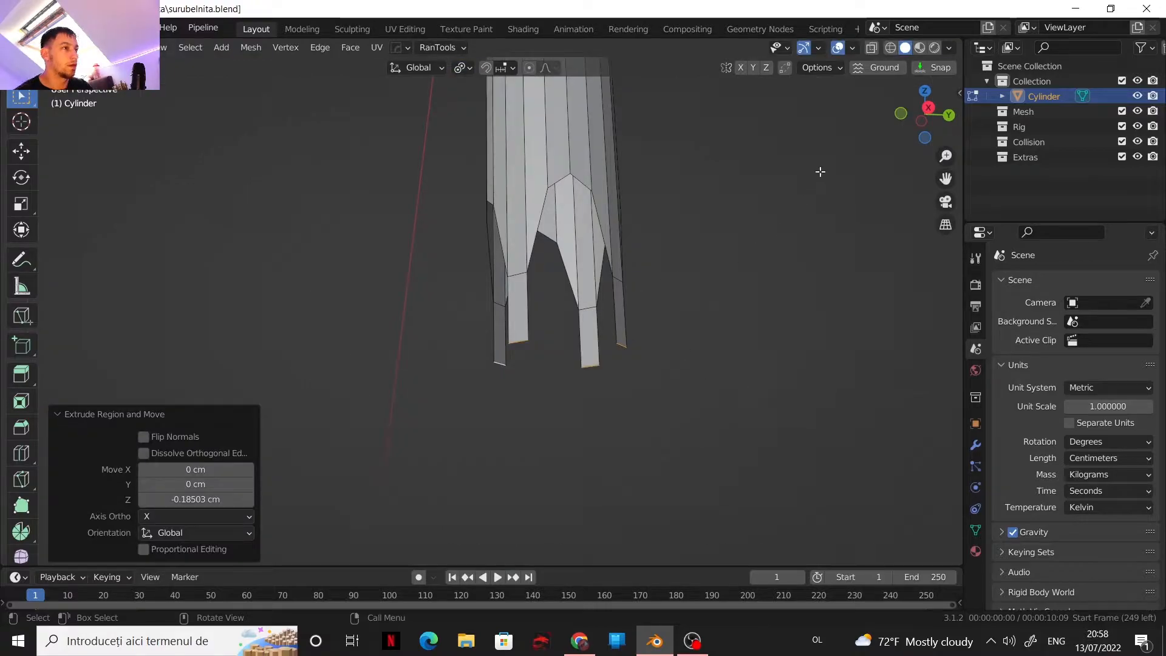
scroll(567, 357, up, 2)
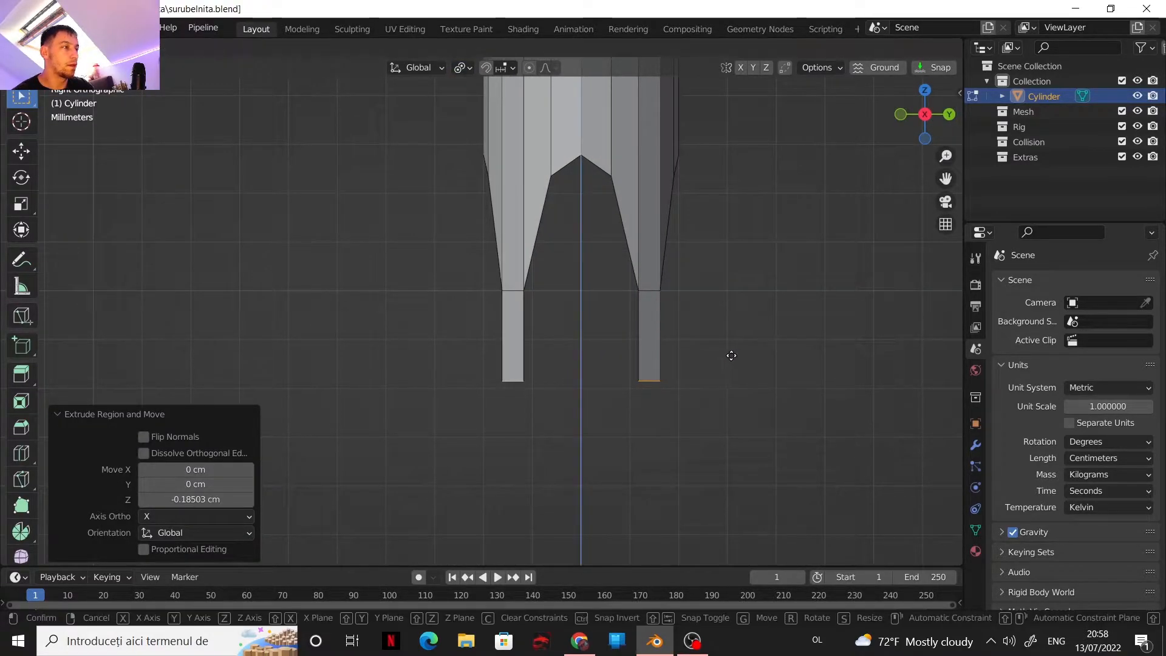
click(404, 68)
click(402, 149)
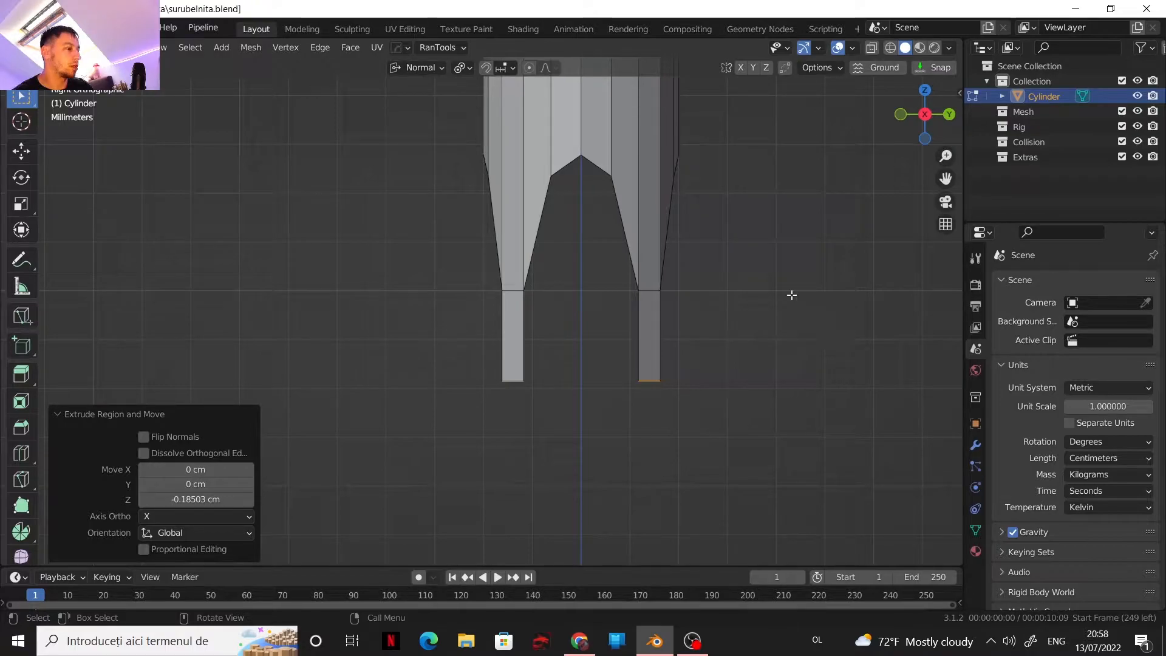
key(g)
key(z)
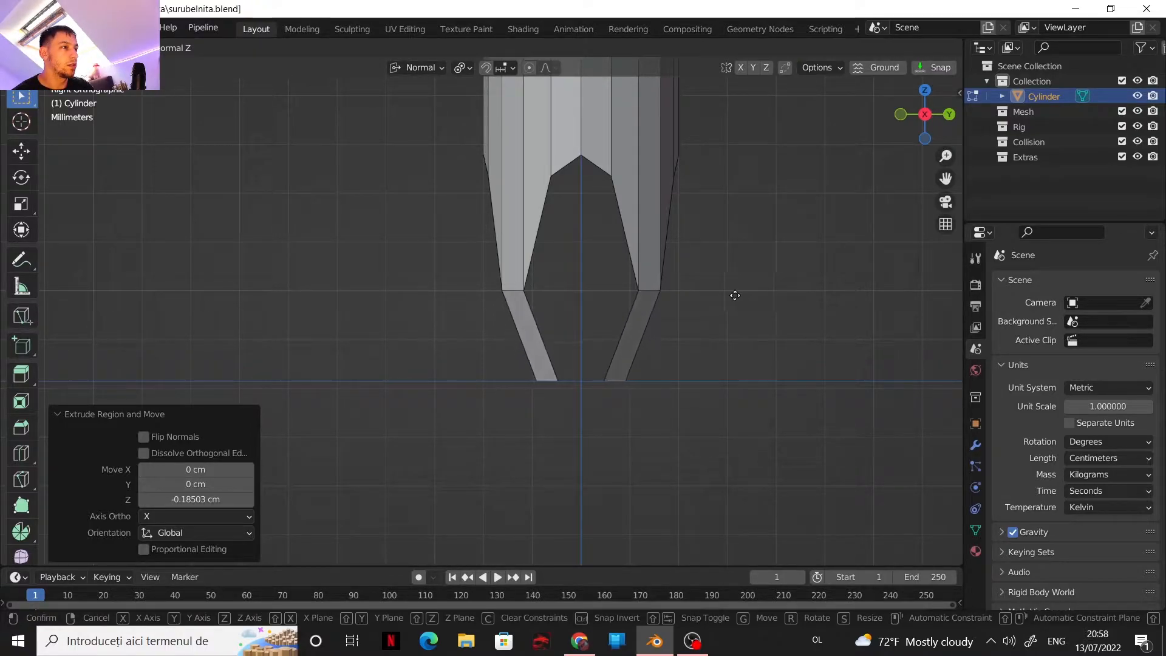
click(723, 283)
mouse_move(691, 328)
middle_down()
mouse_move(752, 271)
mouse_move(707, 327)
middle_up()
Lower the four end edges of the teeth about 0.061 cm along global Z
key(g)
key(z)
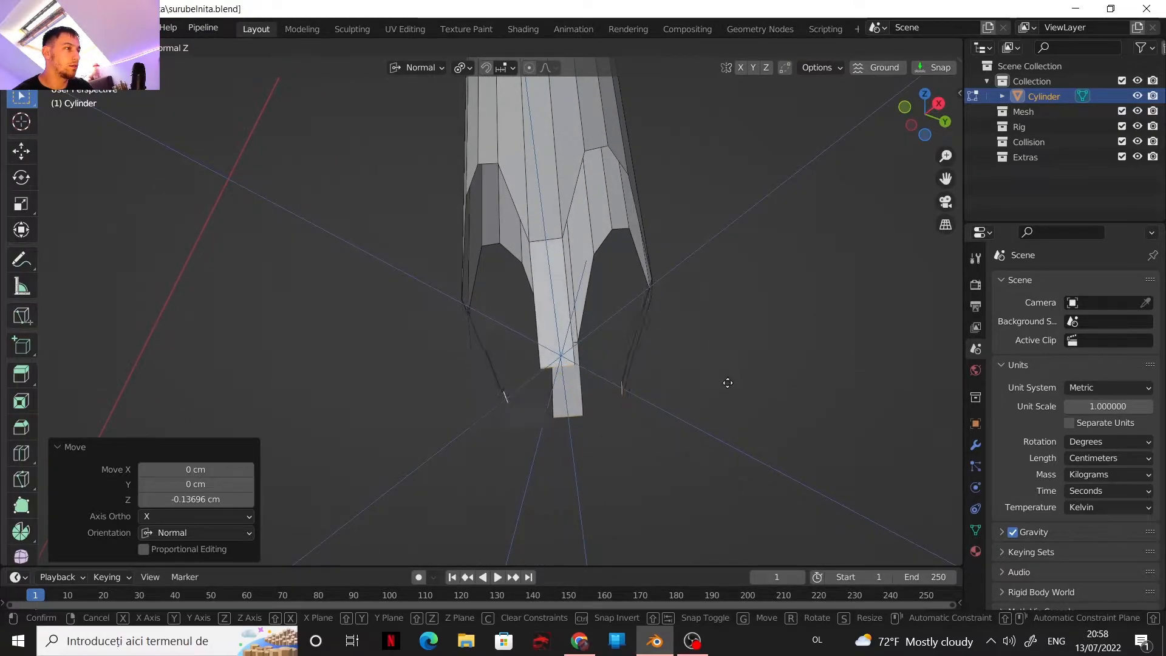
click(712, 318)
middle_drag(666, 342, 528, 320)
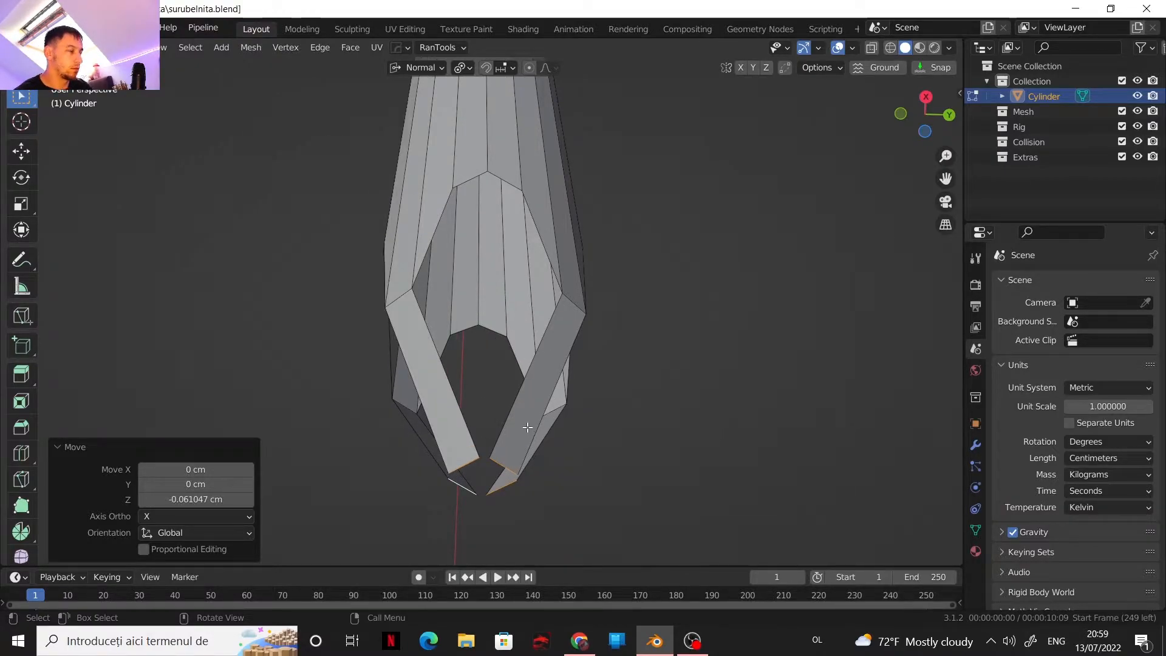
key(g)
key(z)
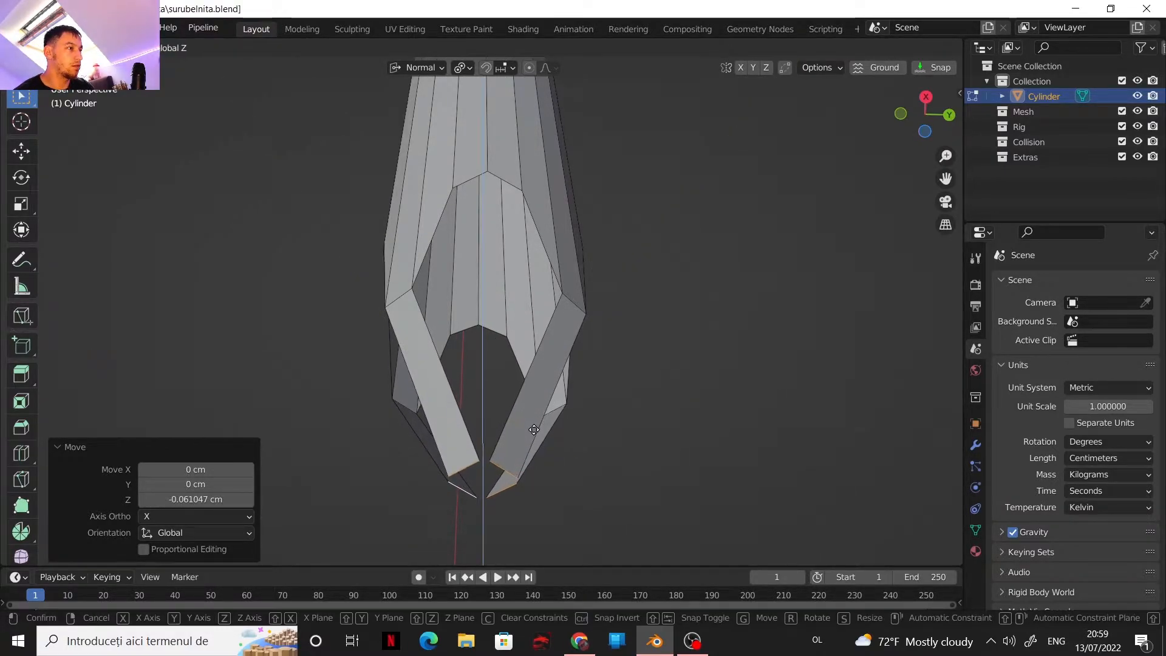
key(z)
right_click(532, 423)
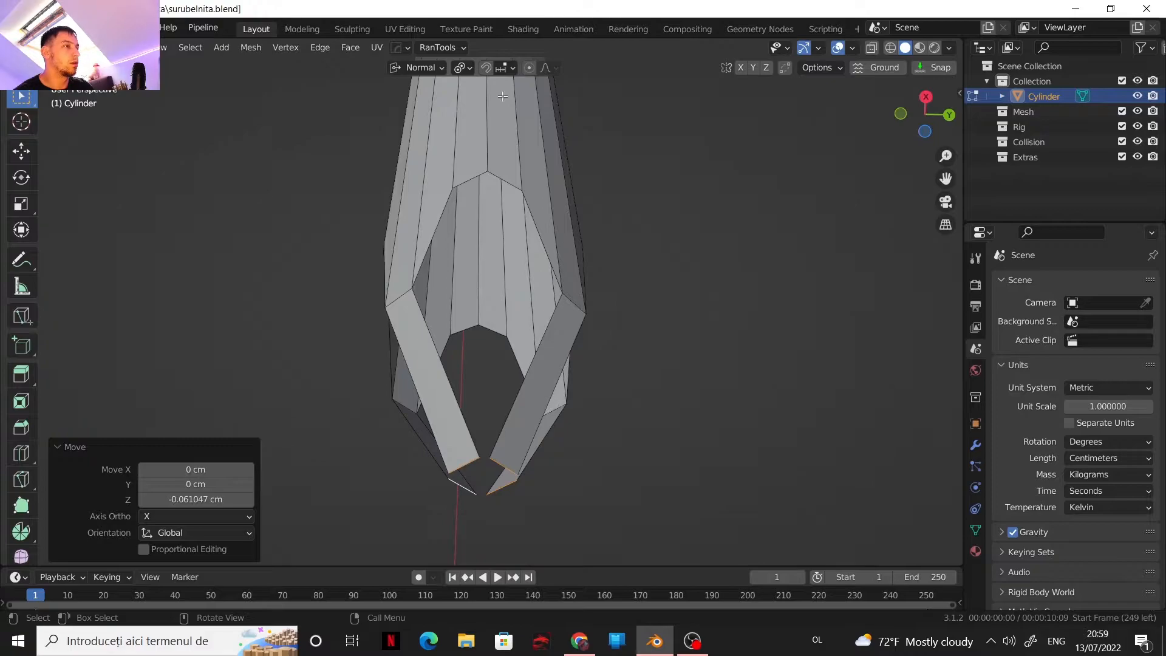
Restore the Global transform orientation and scale the four end edges to 0.467, each about its own centre
click(424, 67)
click(371, 115)
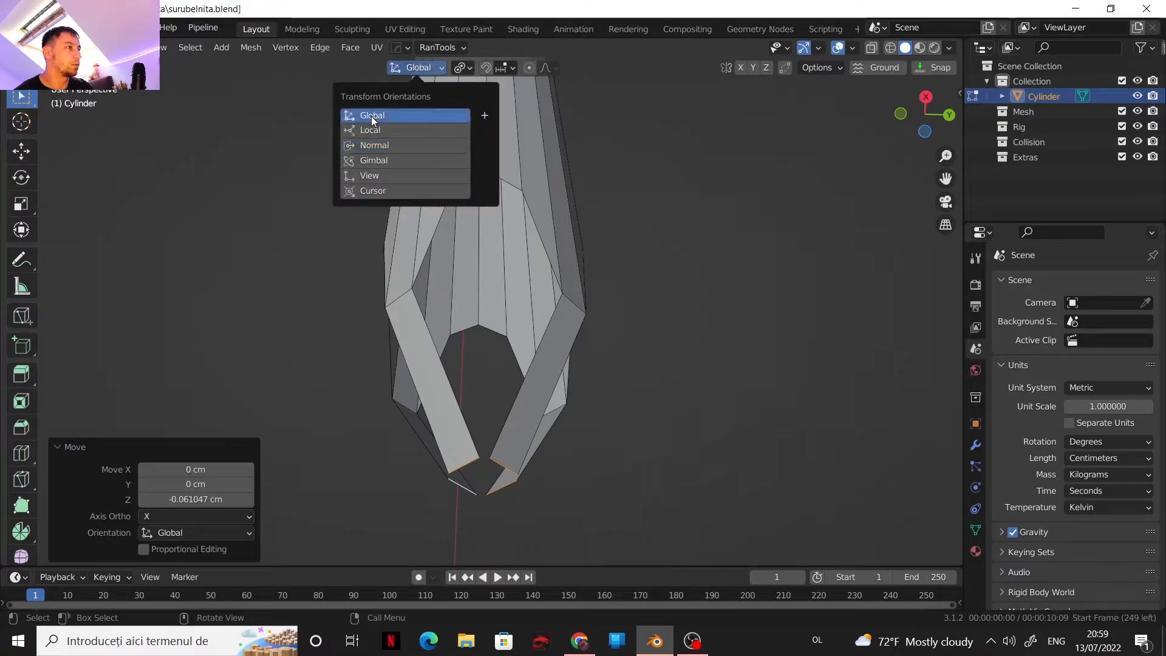
key(s)
key(z)
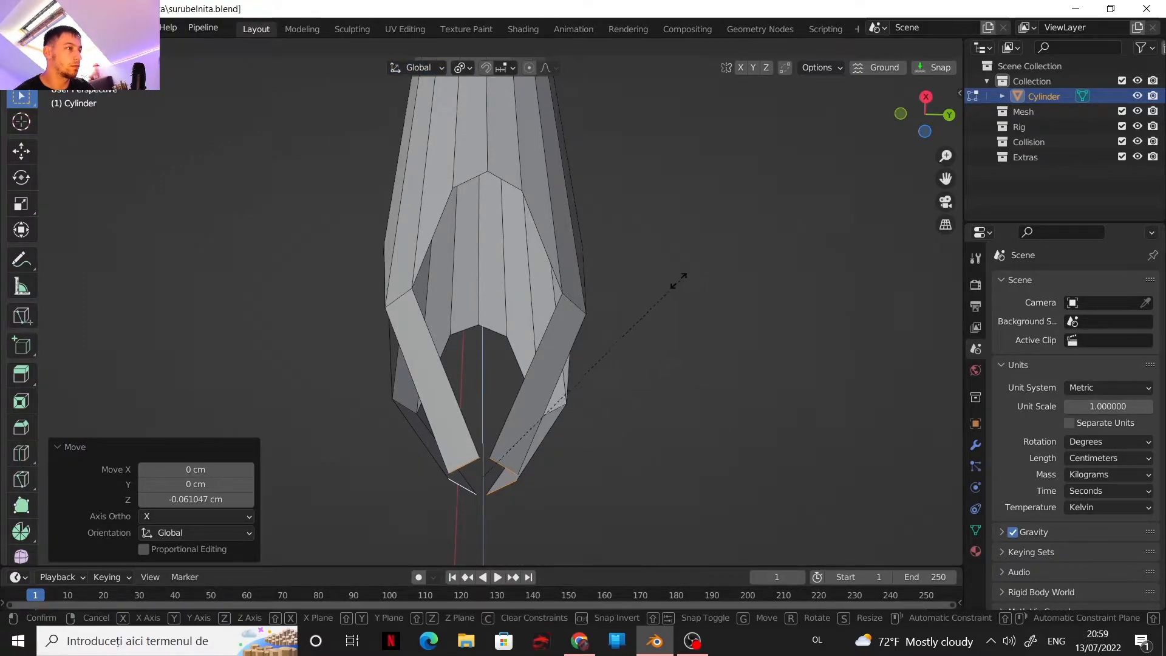
right_click(610, 349)
key(s)
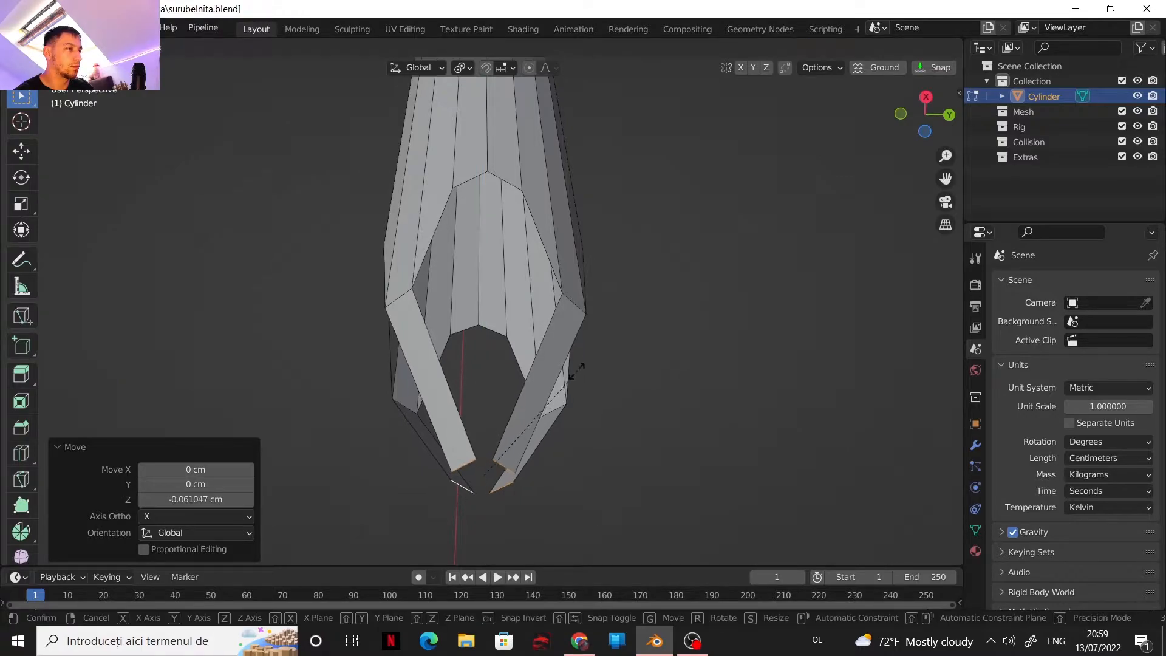
click(528, 404)
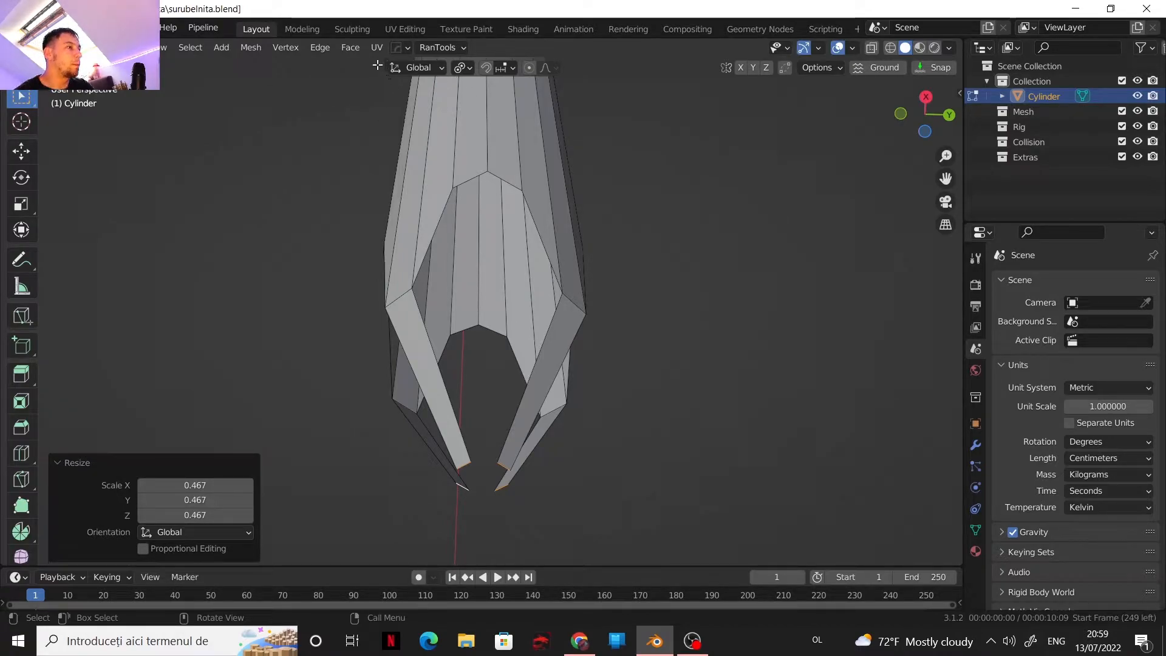
click(462, 68)
click(478, 131)
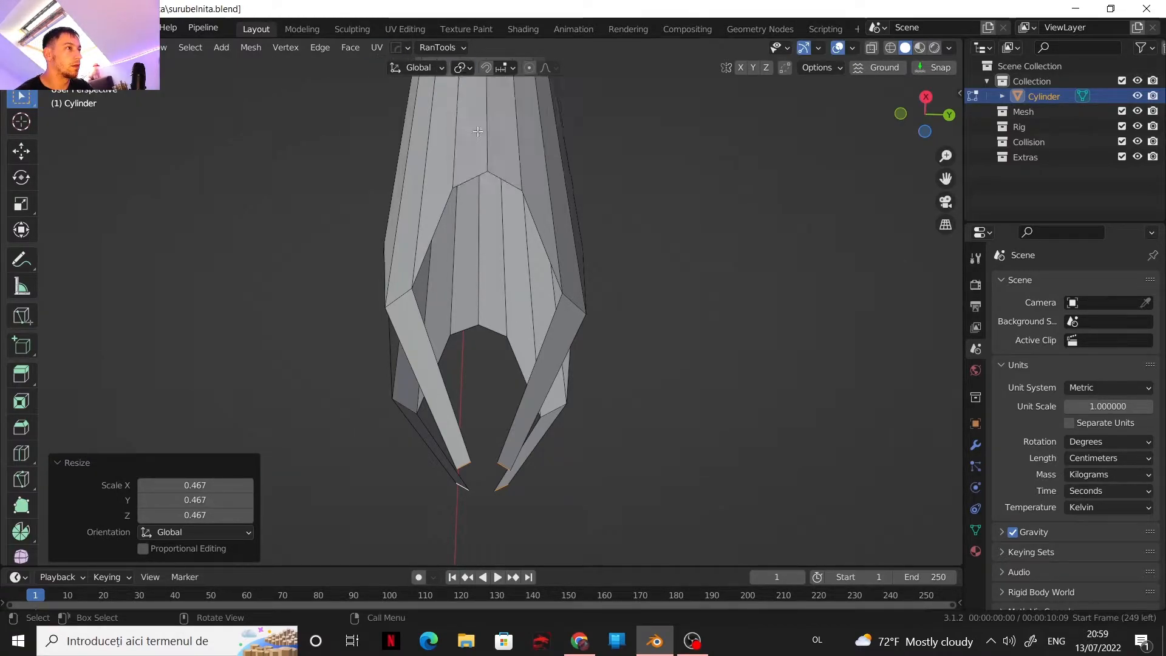
Fill the opening between the four end edges at the tip with three faces
scroll(483, 367, up, 1)
mouse_move(480, 368)
shift+middle_down()
mouse_move(498, 294)
mouse_move(486, 349)
shift+middle_up()
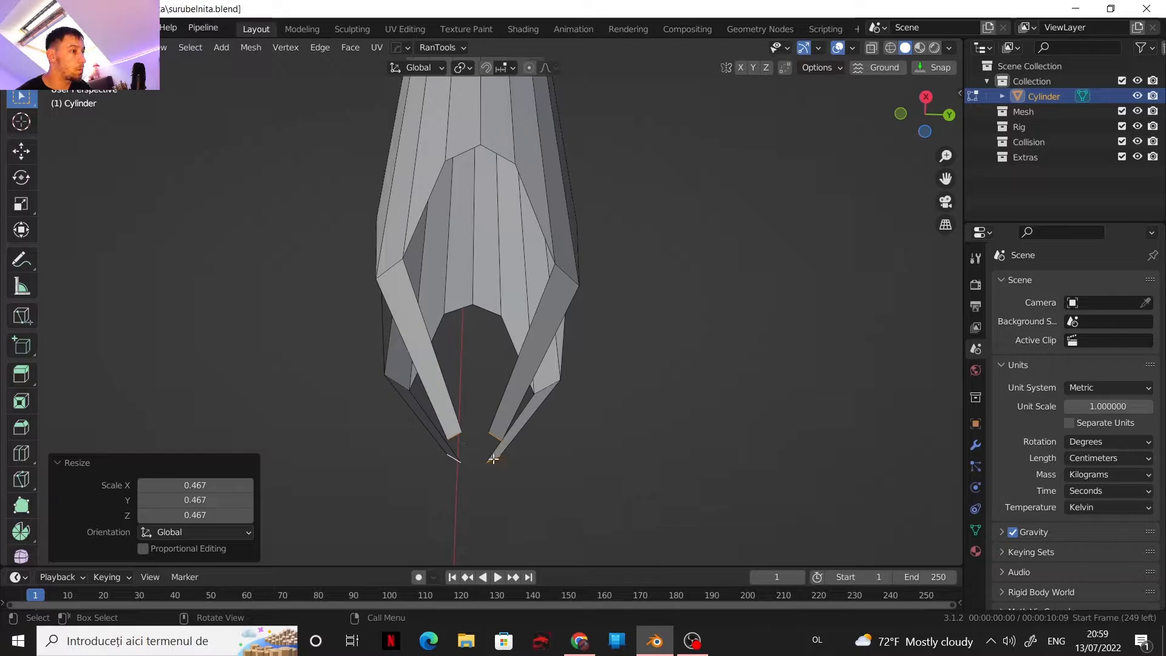
key(f)
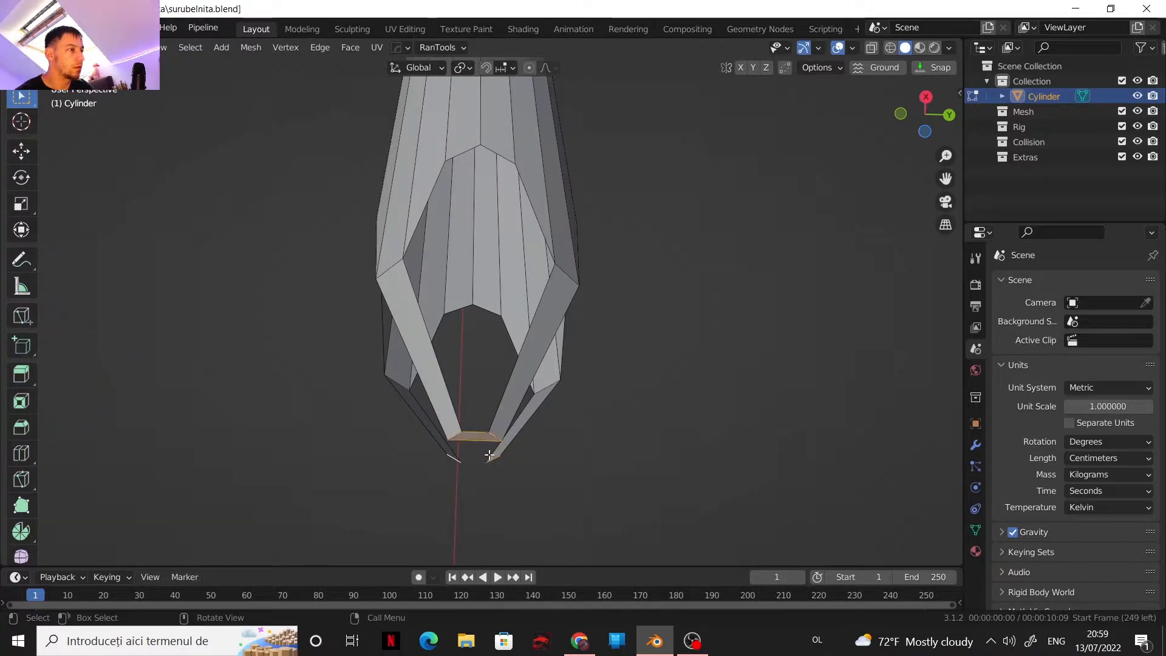
middle_drag(489, 456, 417, 367)
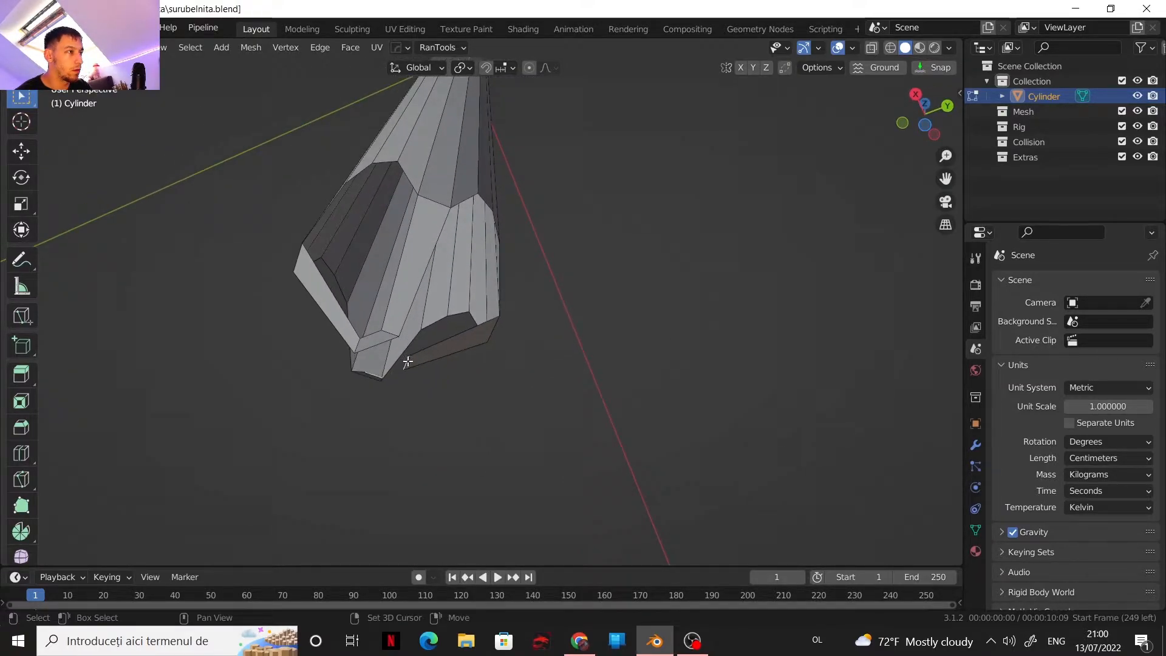
click(390, 362)
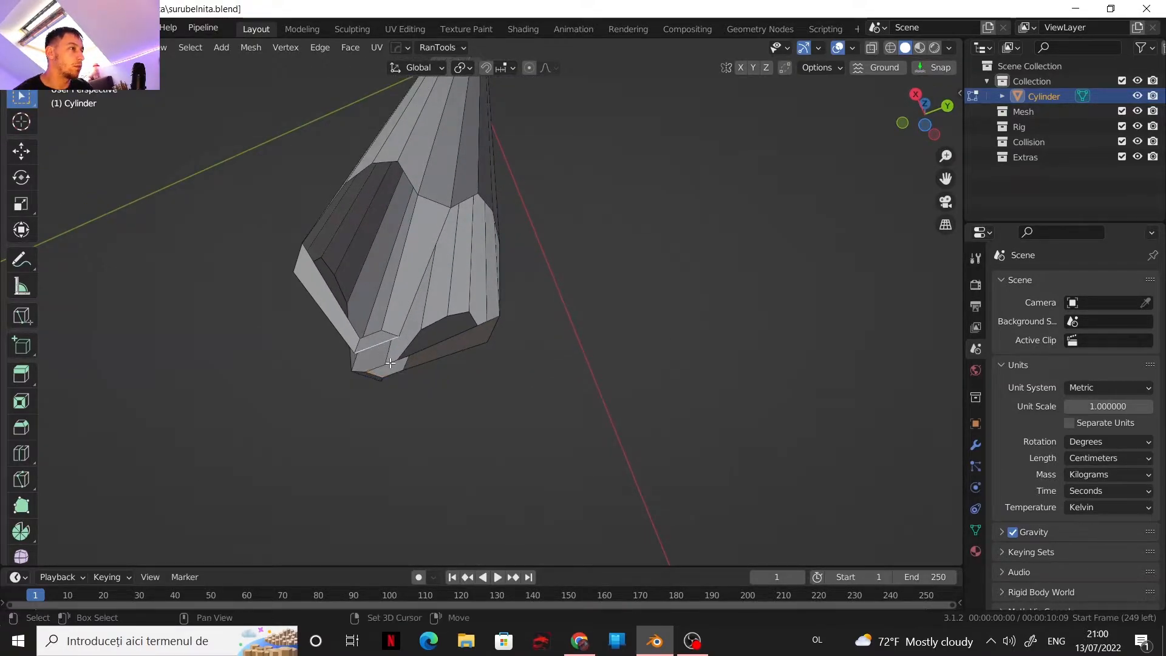
middle_drag(416, 358, 458, 373)
Add centred loop cuts in both directions across the tip's cap and scale the midpoints of its four open sides inward to 0.719
key(ctrl+r)
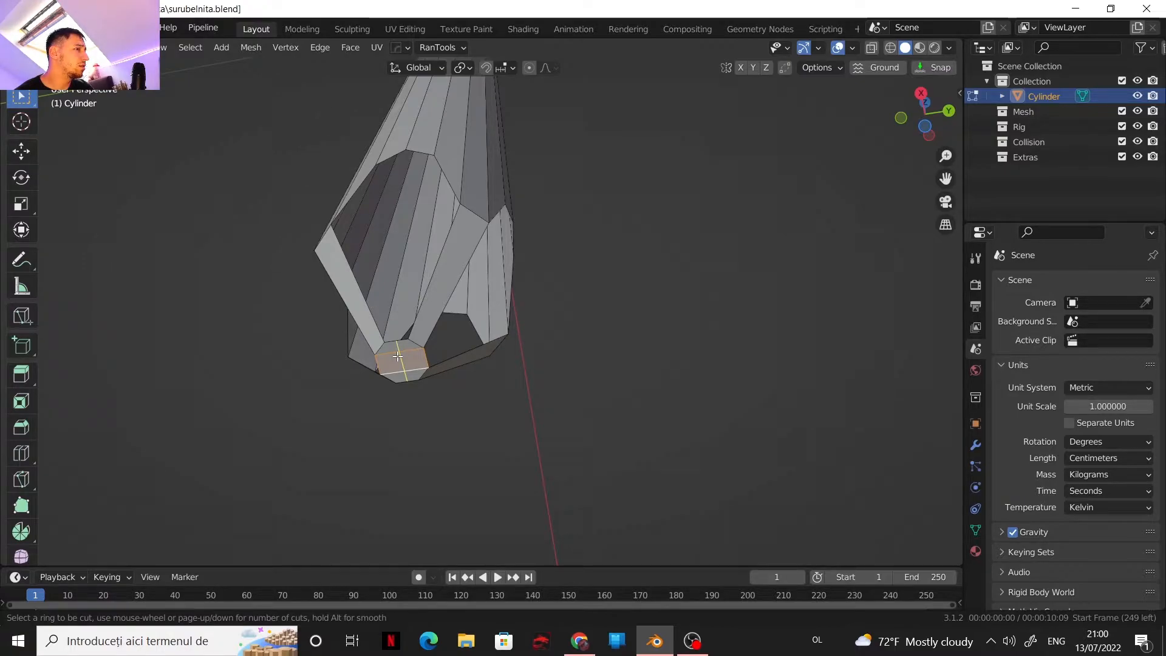
click(397, 357)
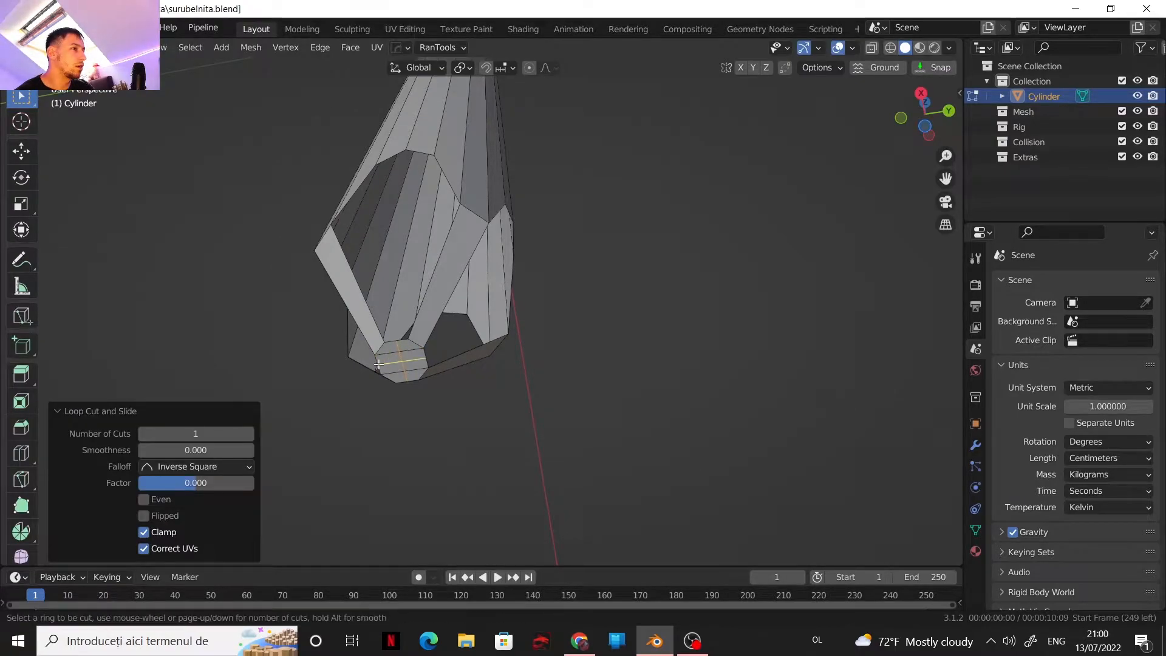
middle_drag(389, 364, 491, 364)
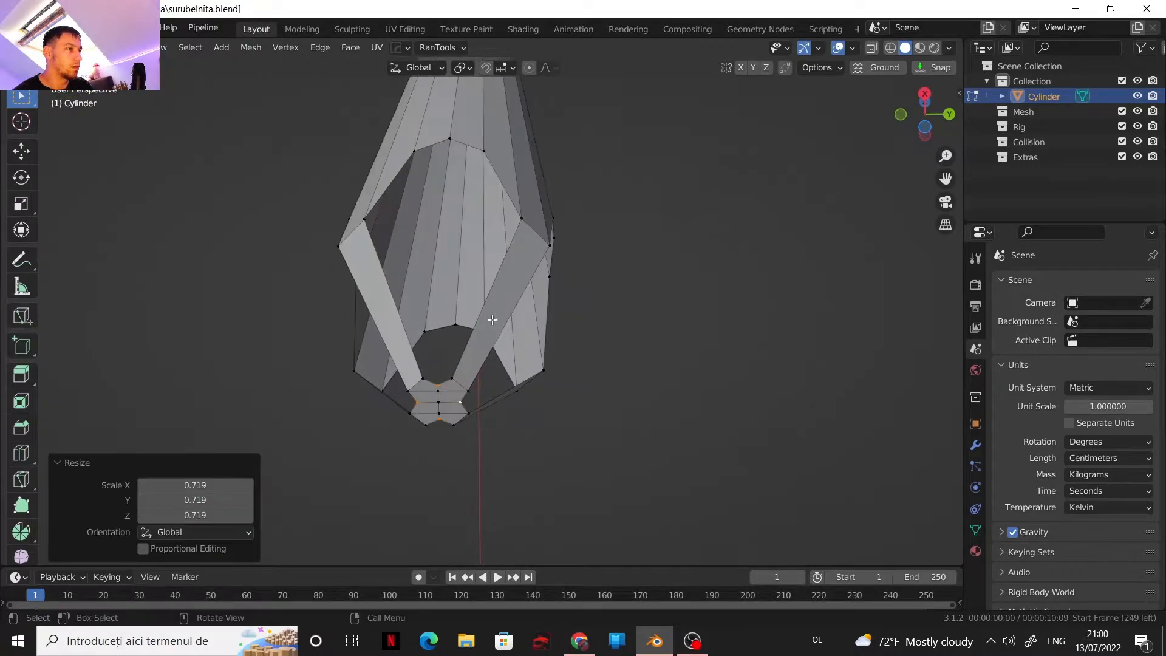
shift+middle_drag(544, 331, 641, 315)
scroll(580, 351, up, 1)
shift+middle_drag(562, 345, 519, 314)
scroll(526, 364, up, 3)
shift+middle_drag(532, 370, 494, 339)
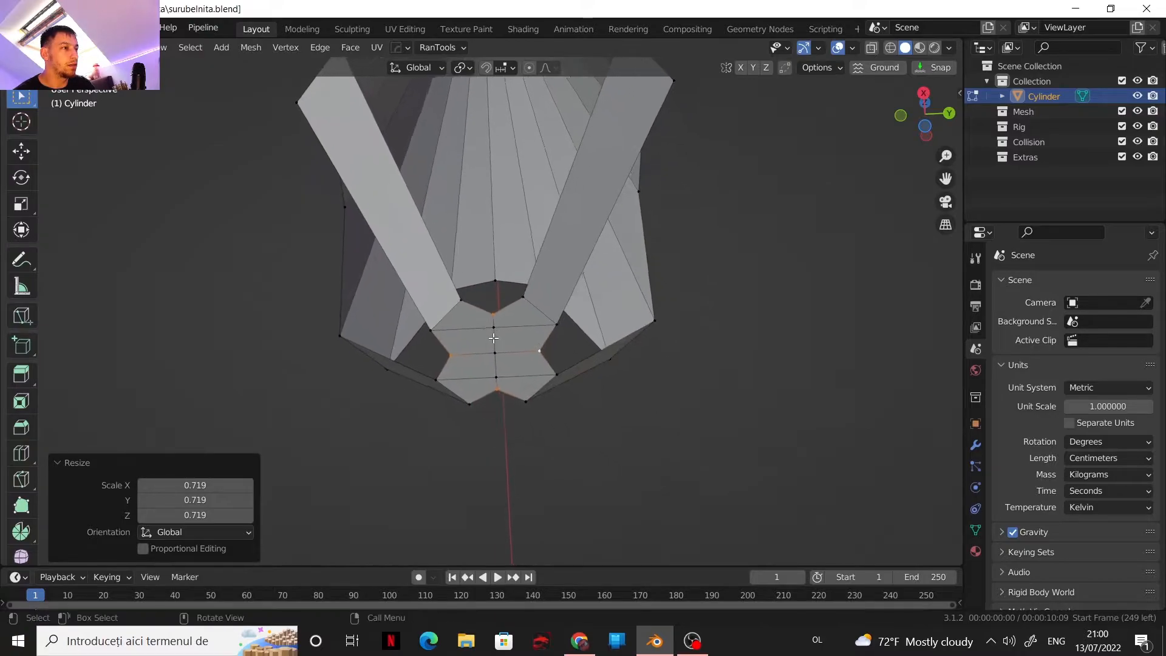
Scale the two cap vertices on either side of the tip's centre vertex toward each other to 0.570
click(493, 331)
shift+click(497, 378)
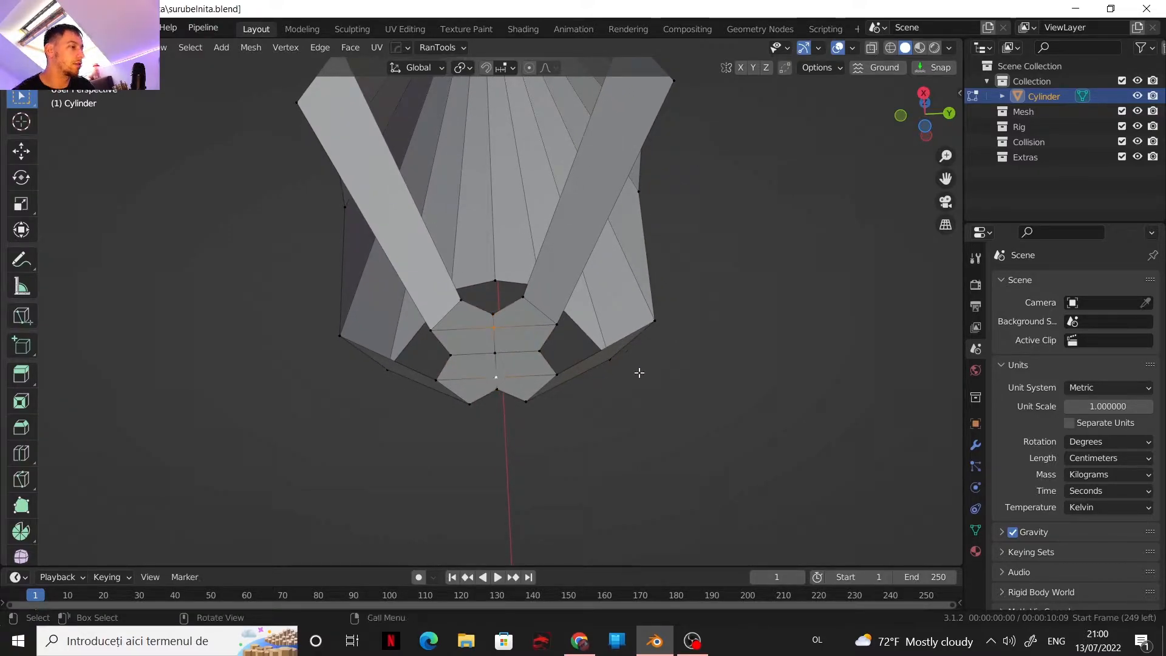
key(s)
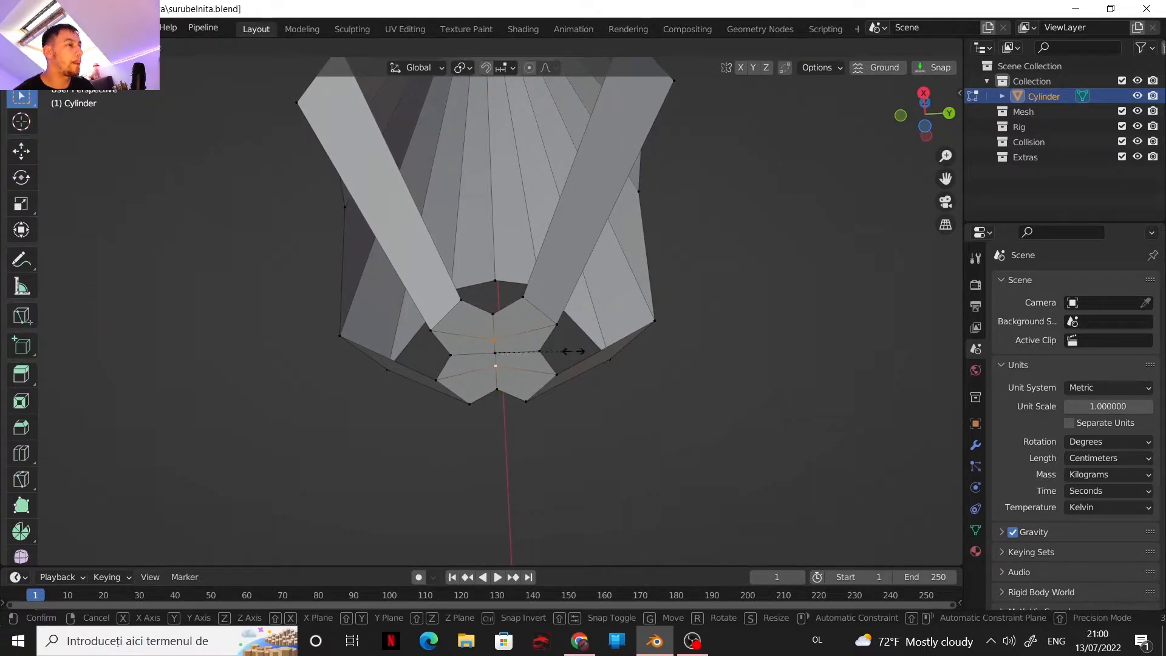
click(574, 350)
Fill one notch between the tip's teeth with four faces joining the shaft's edges to the cap
middle_drag(578, 346, 549, 395)
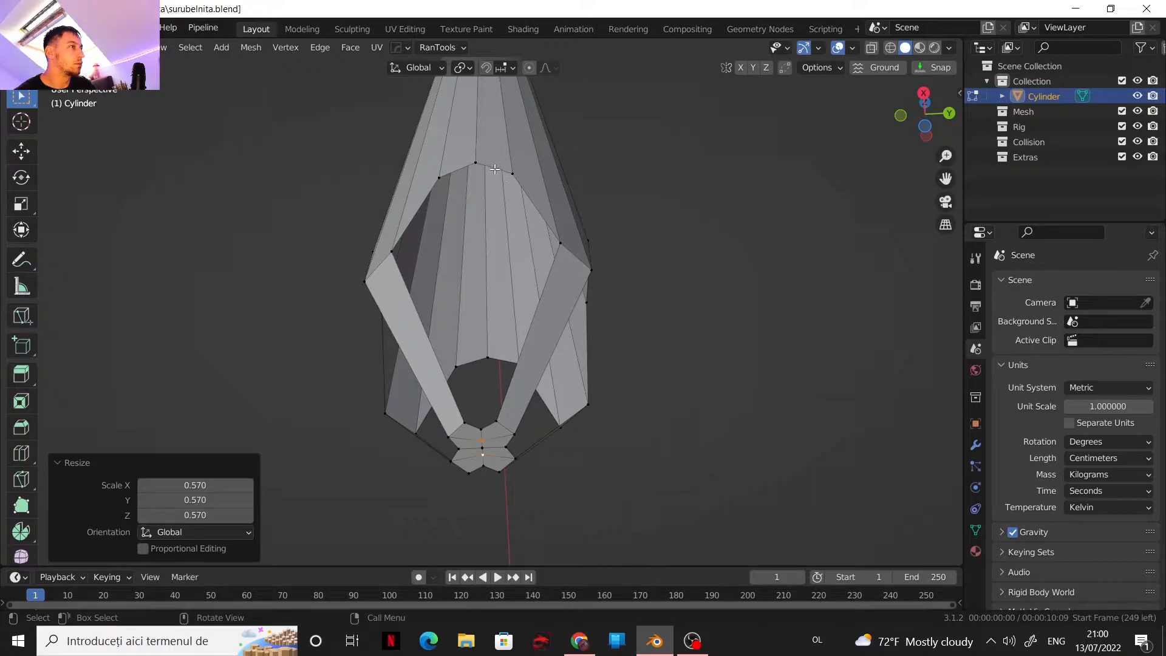
key(2)
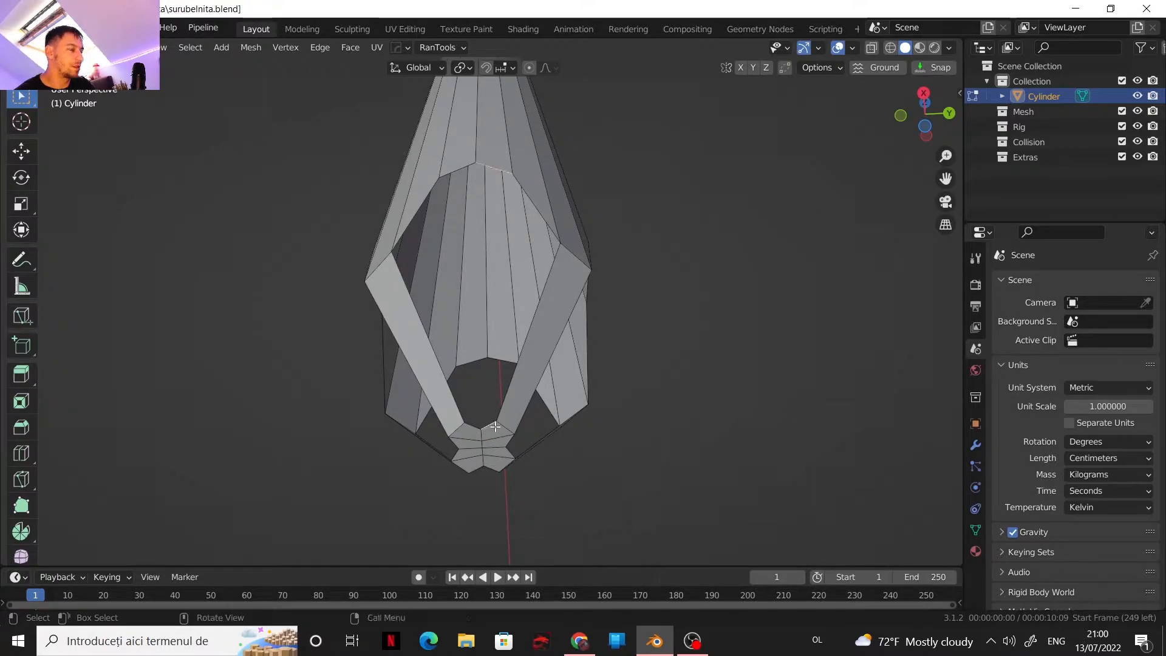
key(f)
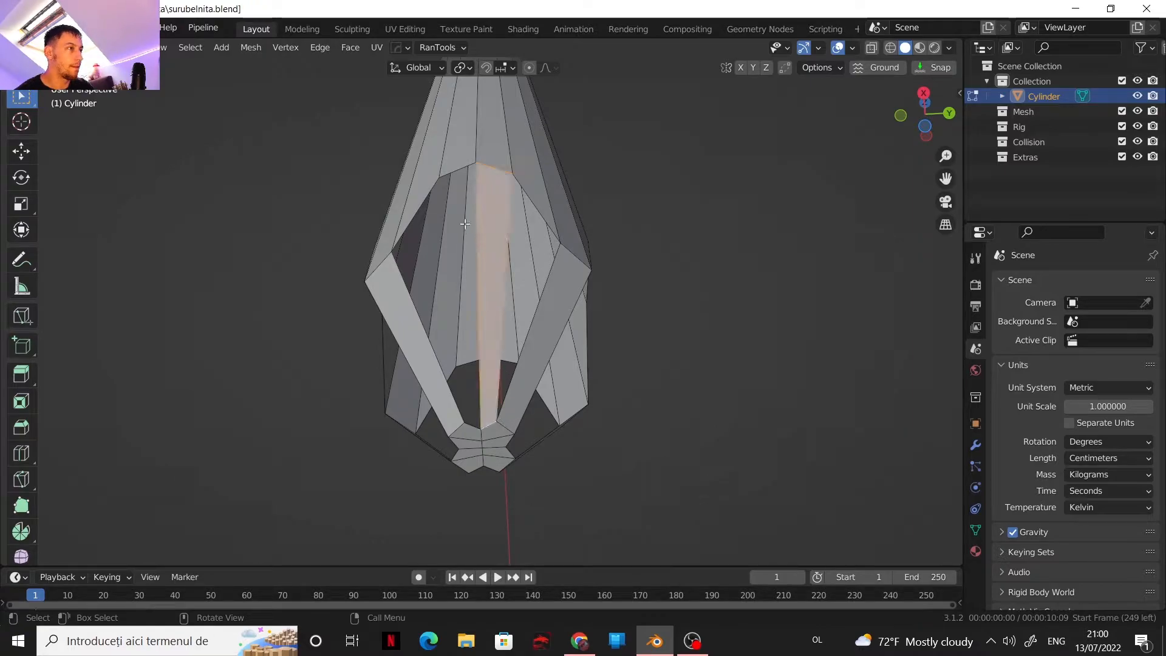
click(453, 174)
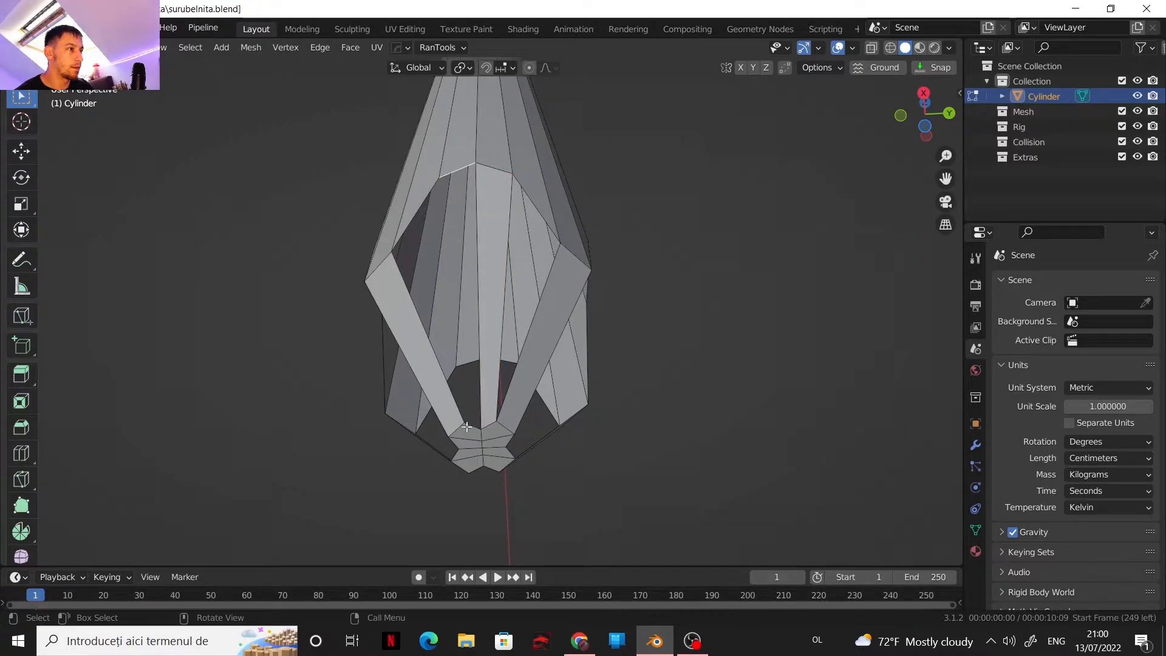
key(f)
key(f)
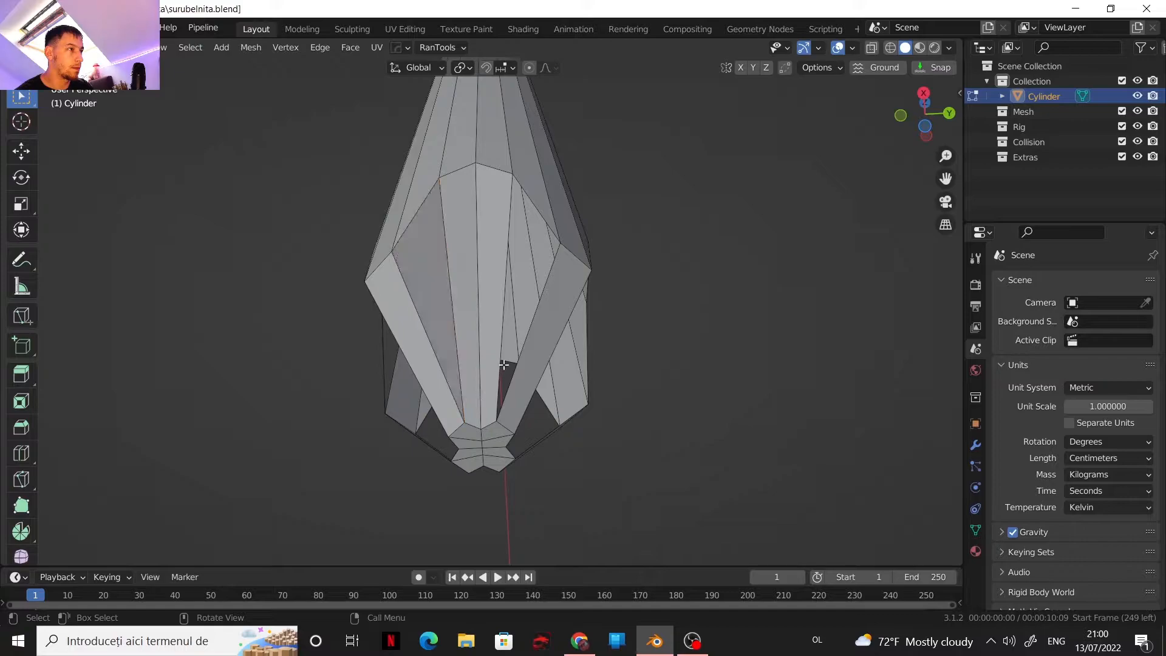
key(f)
Fill the remaining open notches around the tip with faces in the same way
middle_drag(556, 346, 384, 354)
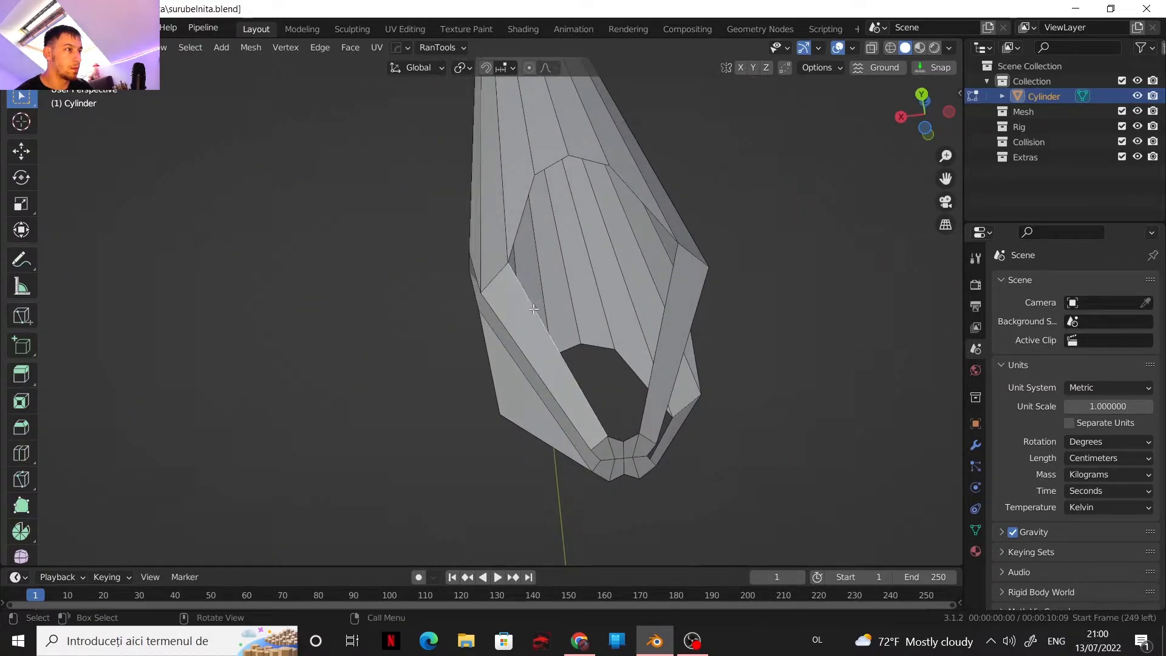
key(f)
key(f)
key(f)
middle_drag(533, 310, 710, 237)
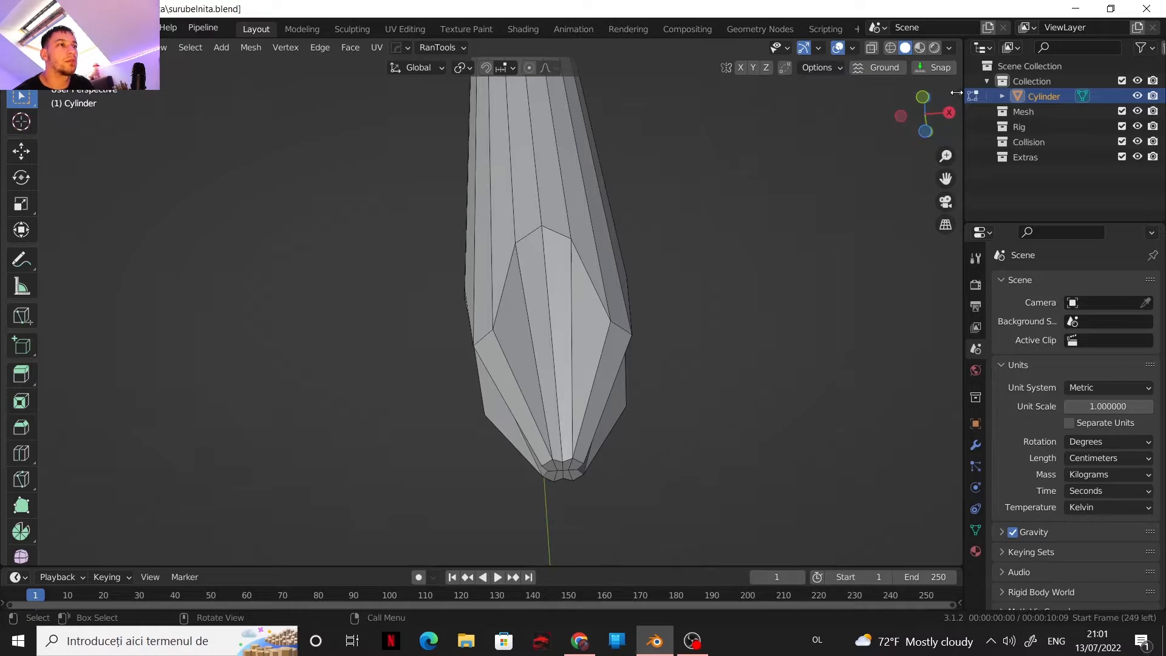
click(959, 94)
click(955, 503)
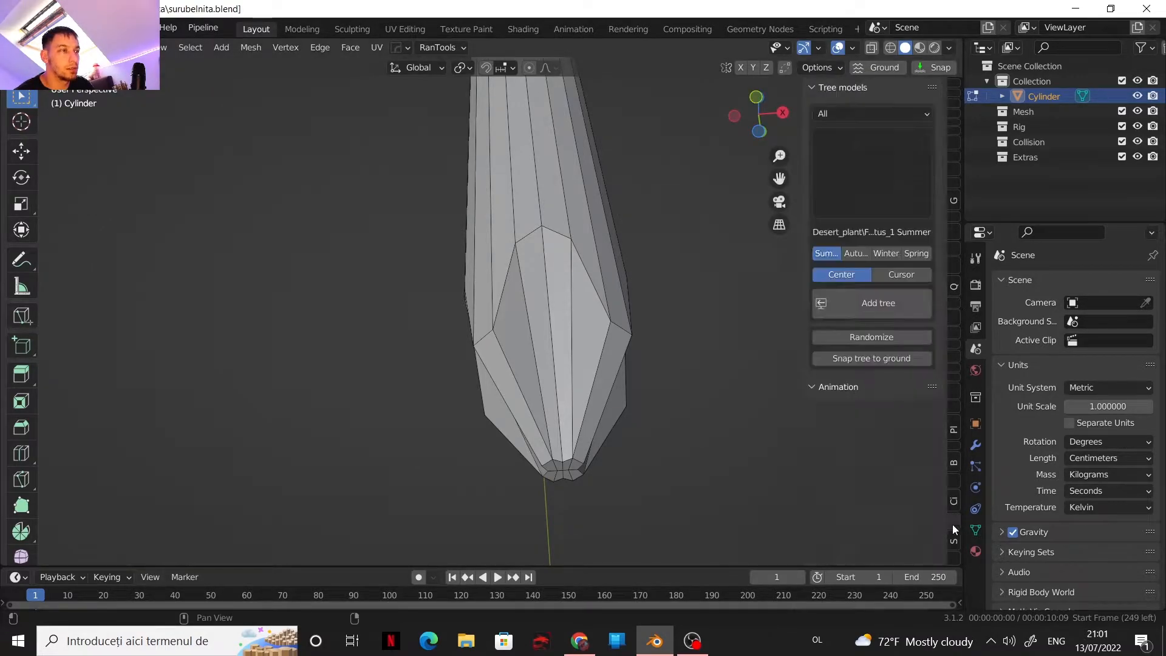
click(954, 541)
click(954, 86)
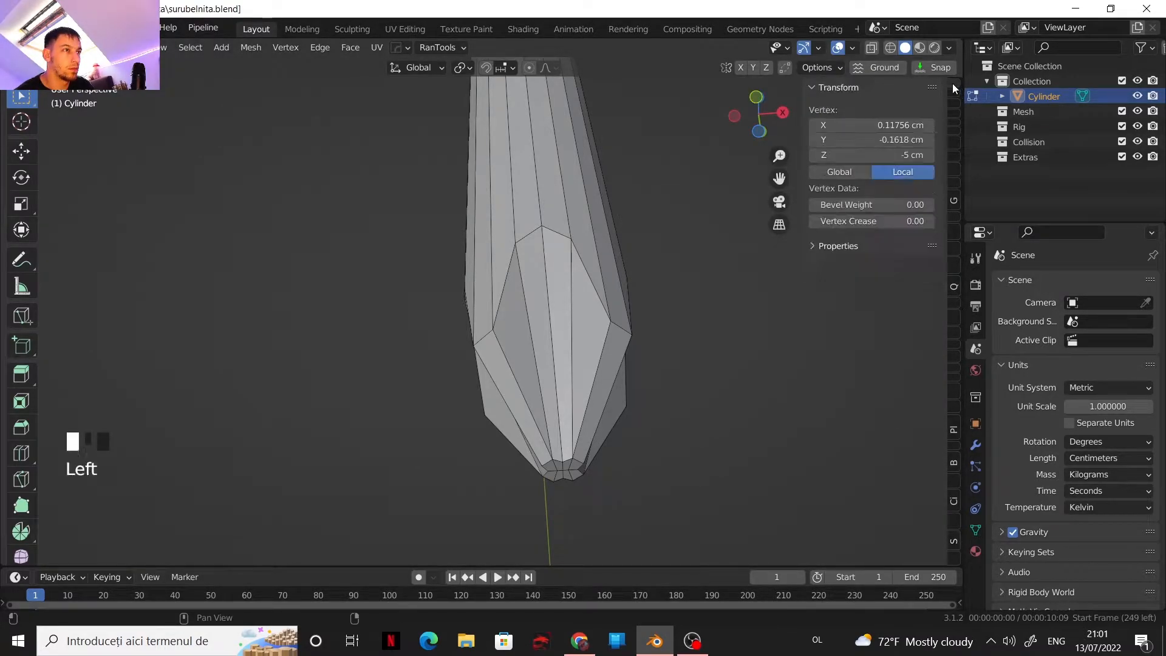
drag(803, 142, 991, 142)
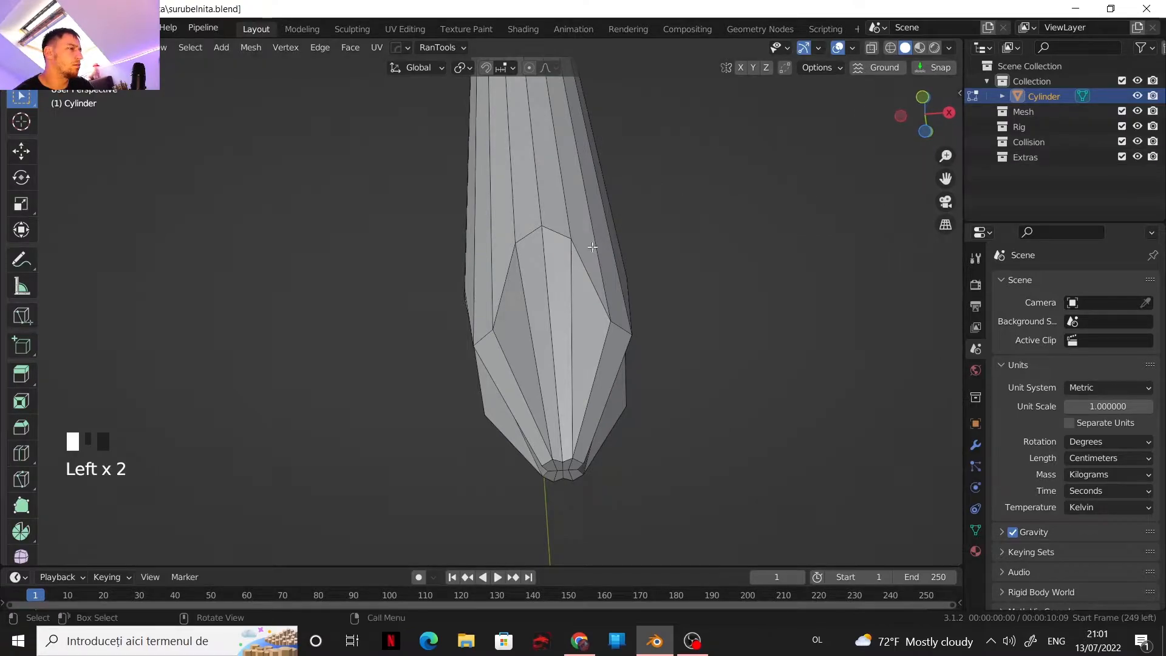
scroll(841, 130, up, 2)
shift+middle_drag(843, 121, 838, 140)
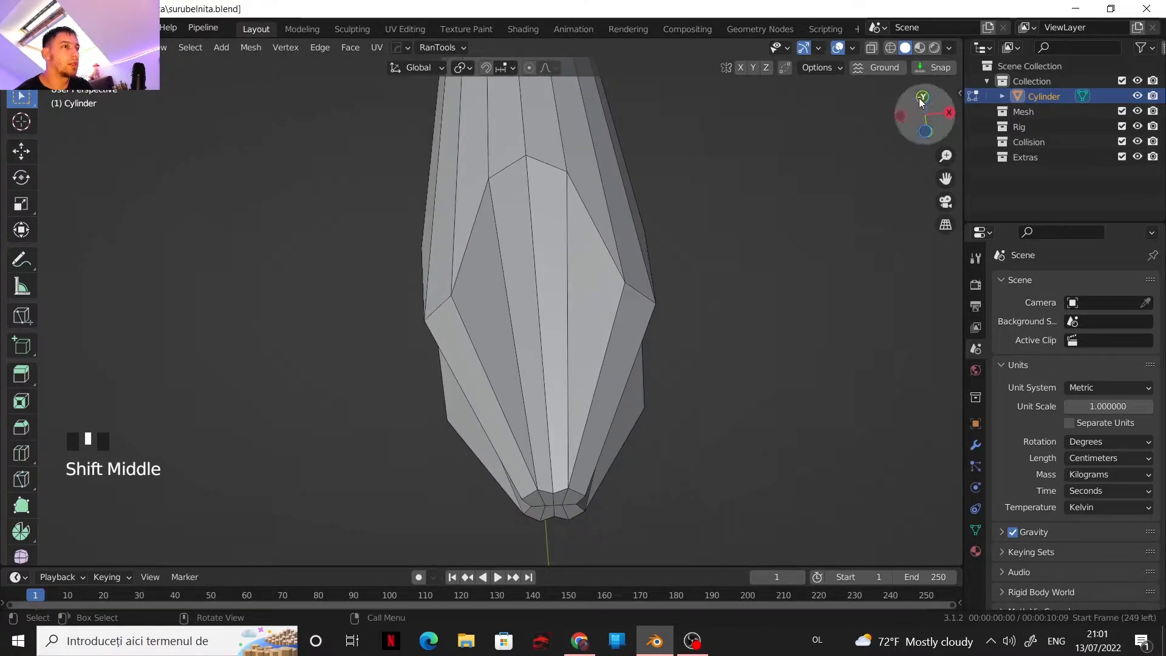
click(926, 129)
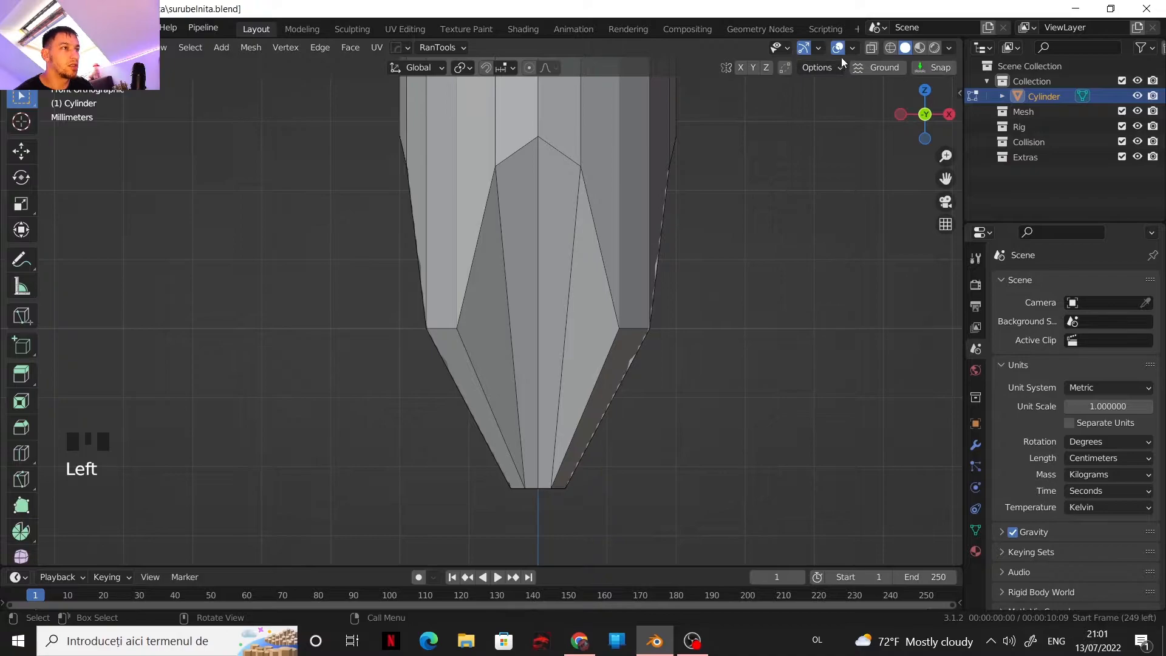
click(873, 53)
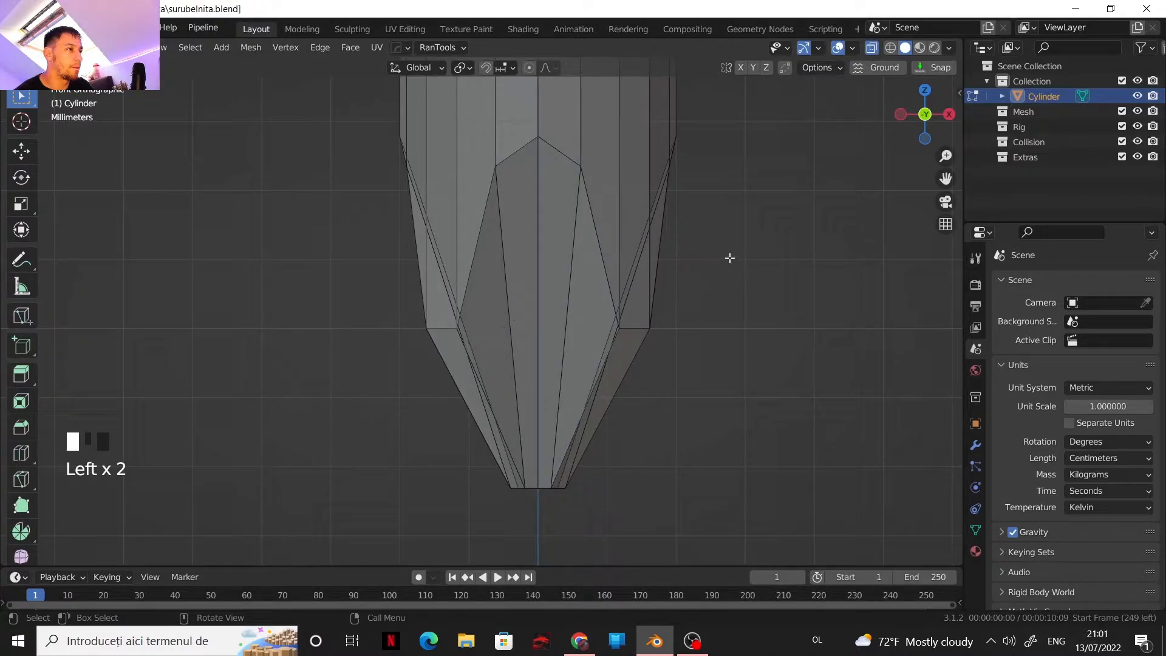
key(ctrl+z)
Add a single centred loop cut across the two middle faces of each of the tip's four notches
click(925, 114)
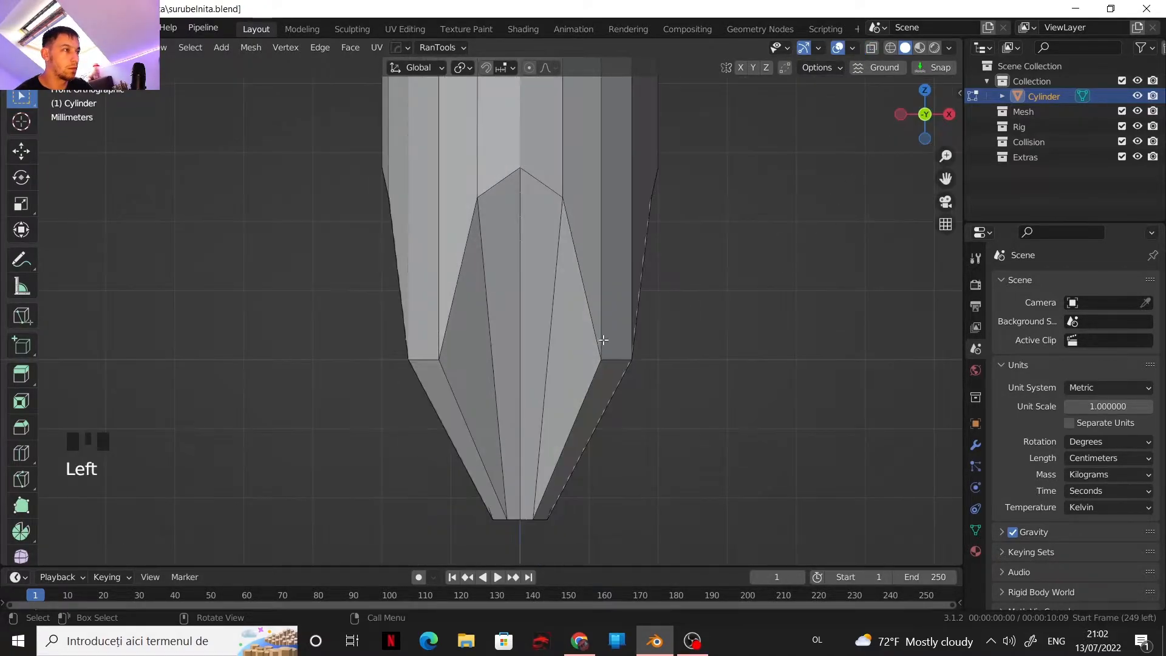
key(ctrl+r)
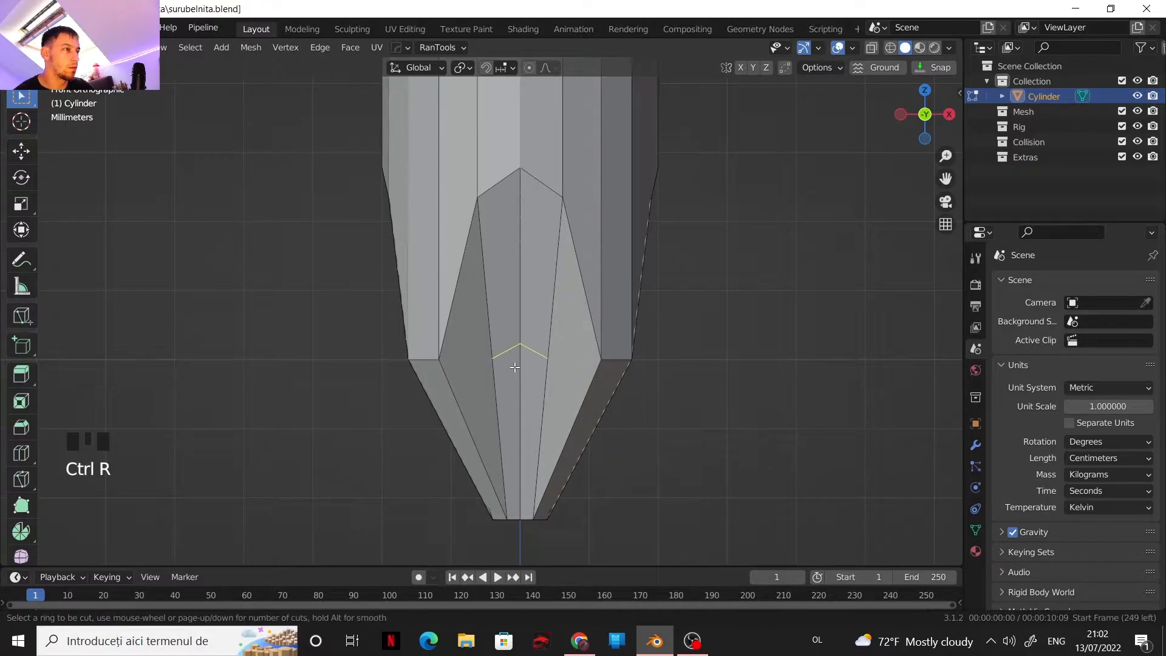
click(517, 368)
right_click(526, 372)
key(ctrl+r)
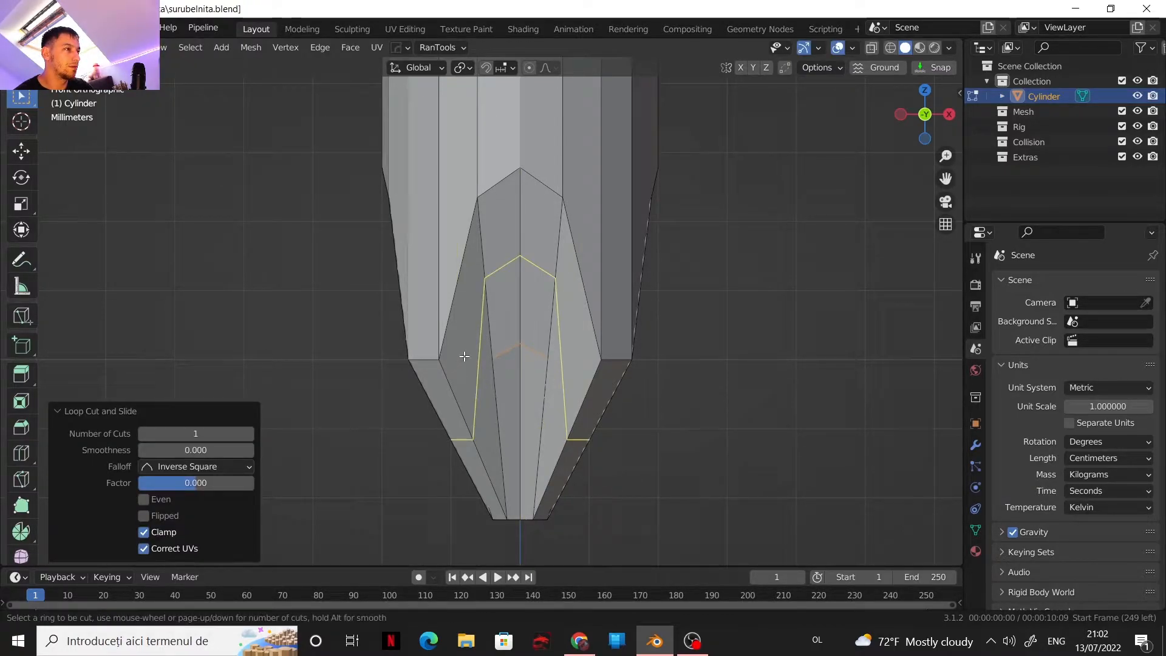
right_click(500, 370)
middle_drag(623, 352, 776, 302)
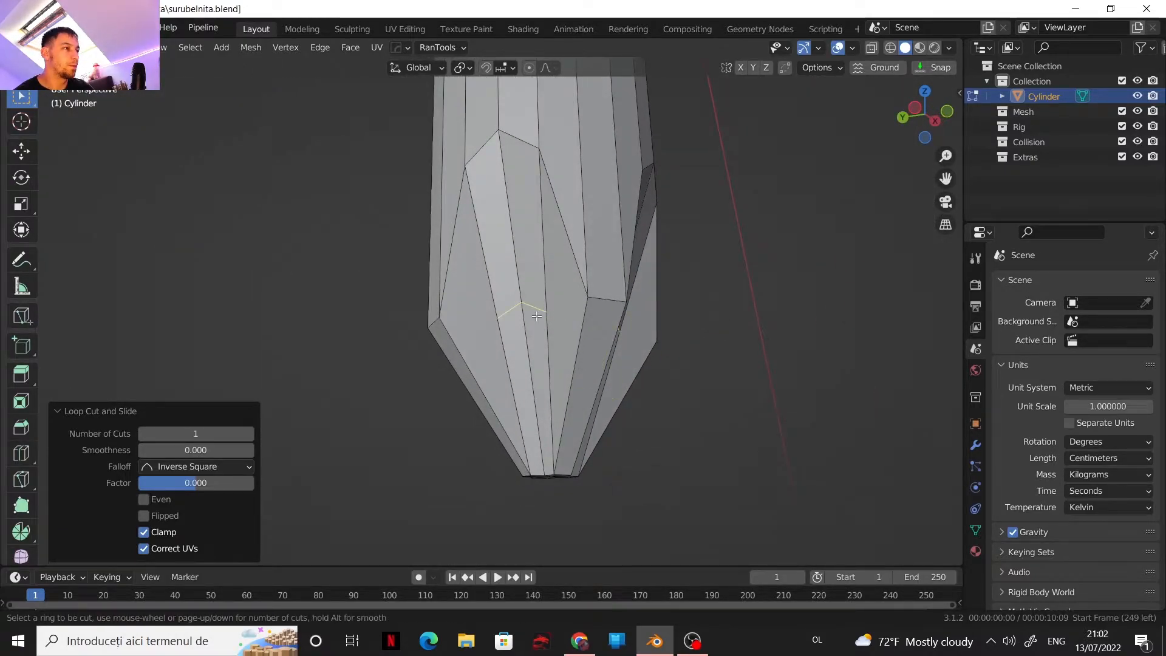
middle_drag(542, 331, 653, 346)
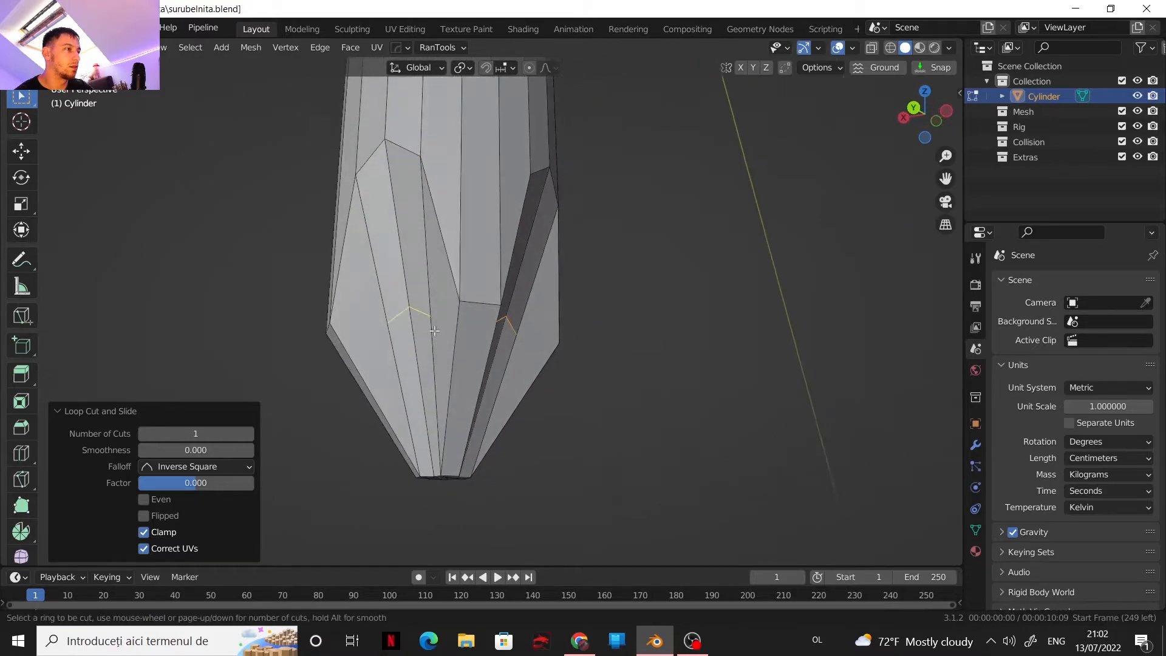
middle_drag(435, 328, 486, 337)
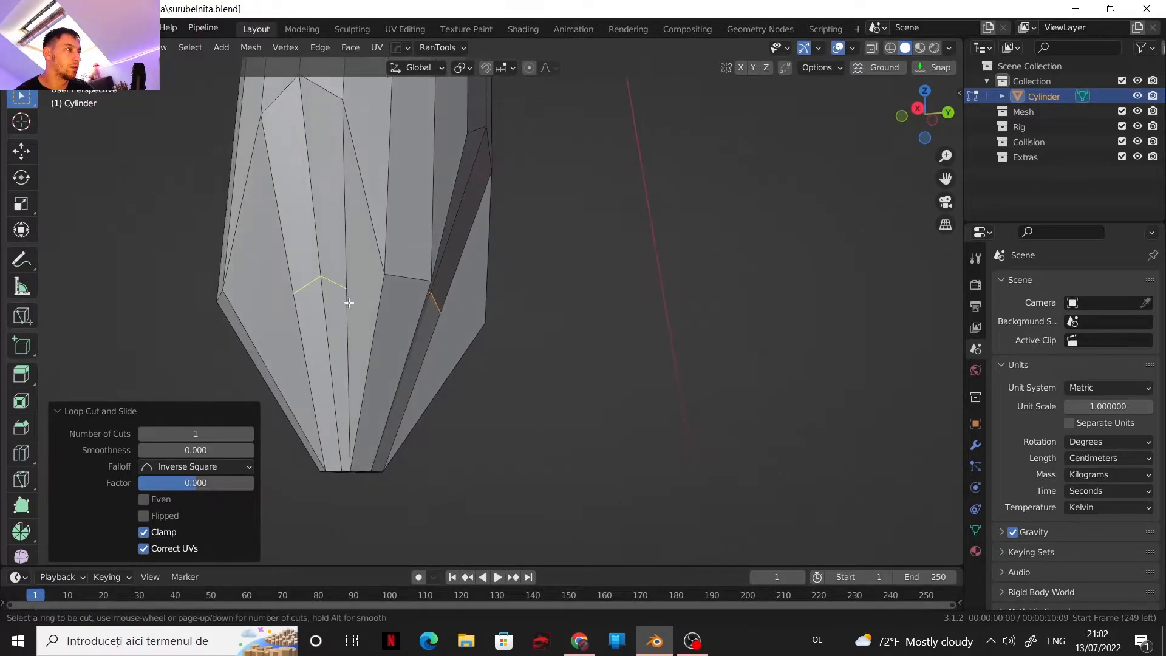
middle_drag(341, 307, 576, 354)
Flatten the new cut edges in all four notches by scaling them to 0 along global Z
click(550, 338)
shift+click(564, 345)
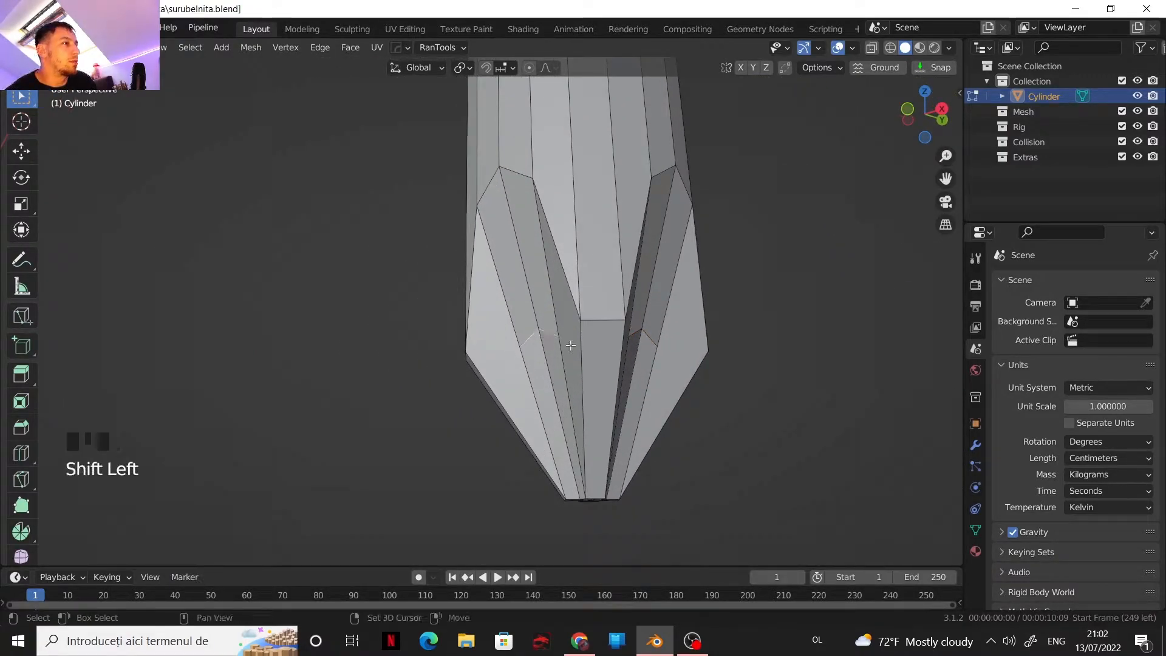
shift+click(645, 333)
middle_drag(778, 242, 657, 357)
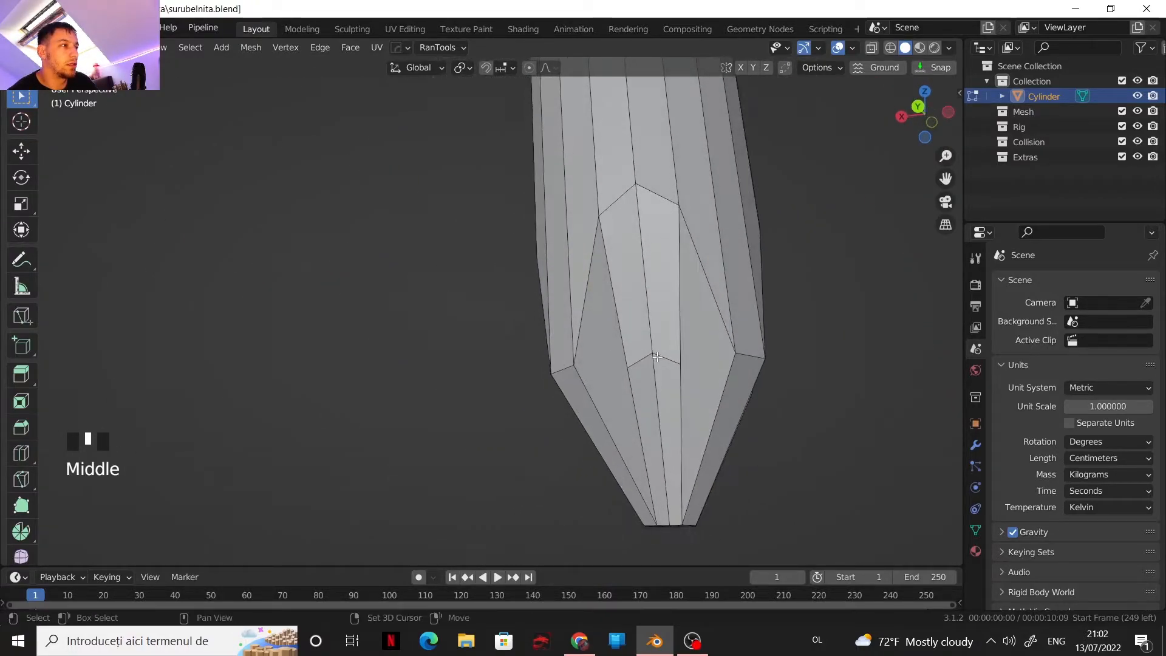
shift+click(670, 358)
shift+click(635, 358)
shift+click(645, 363)
middle_drag(646, 363, 376, 343)
shift+click(624, 338)
middle_drag(639, 338, 647, 316)
scroll(646, 316, up, 2)
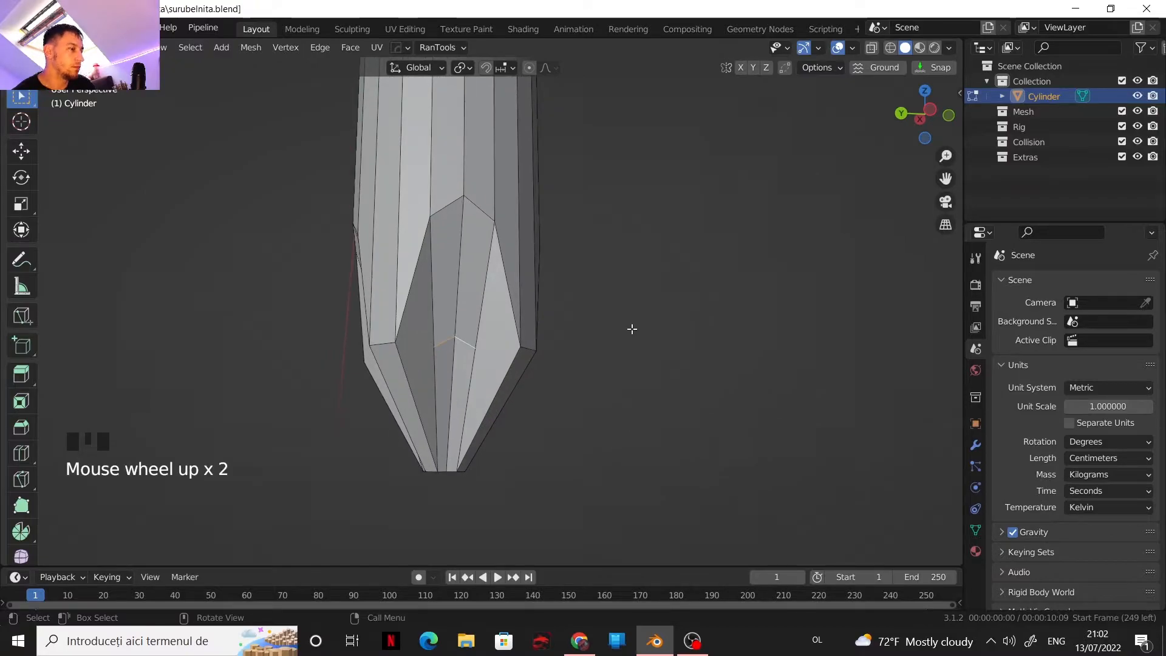
key(s)
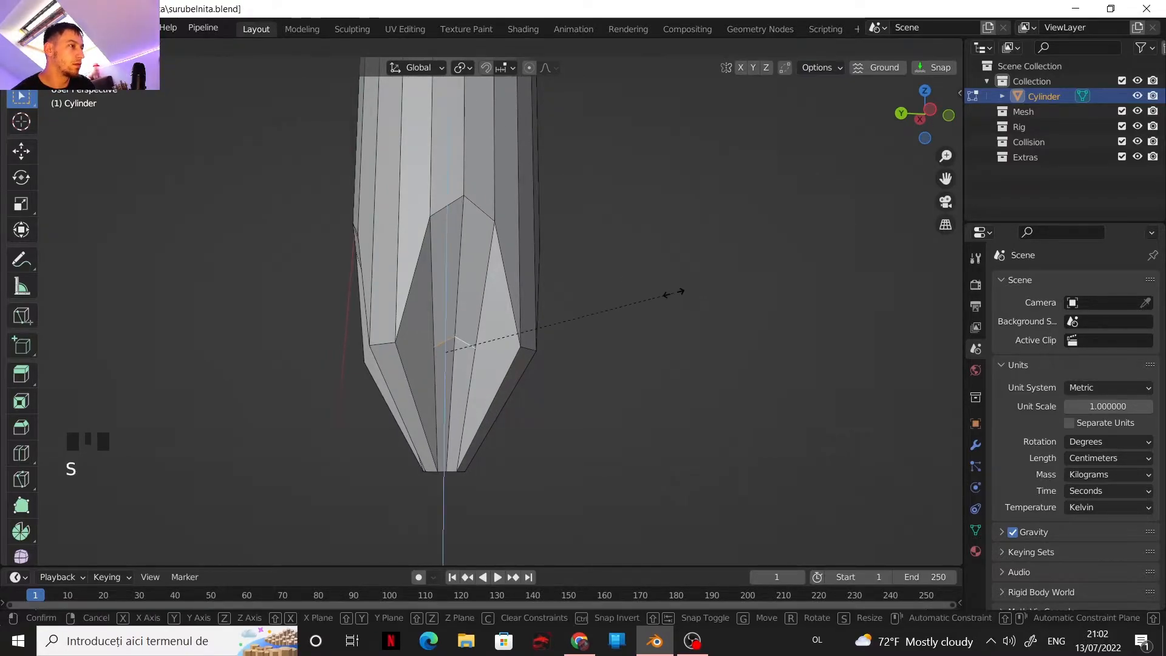
click(673, 293)
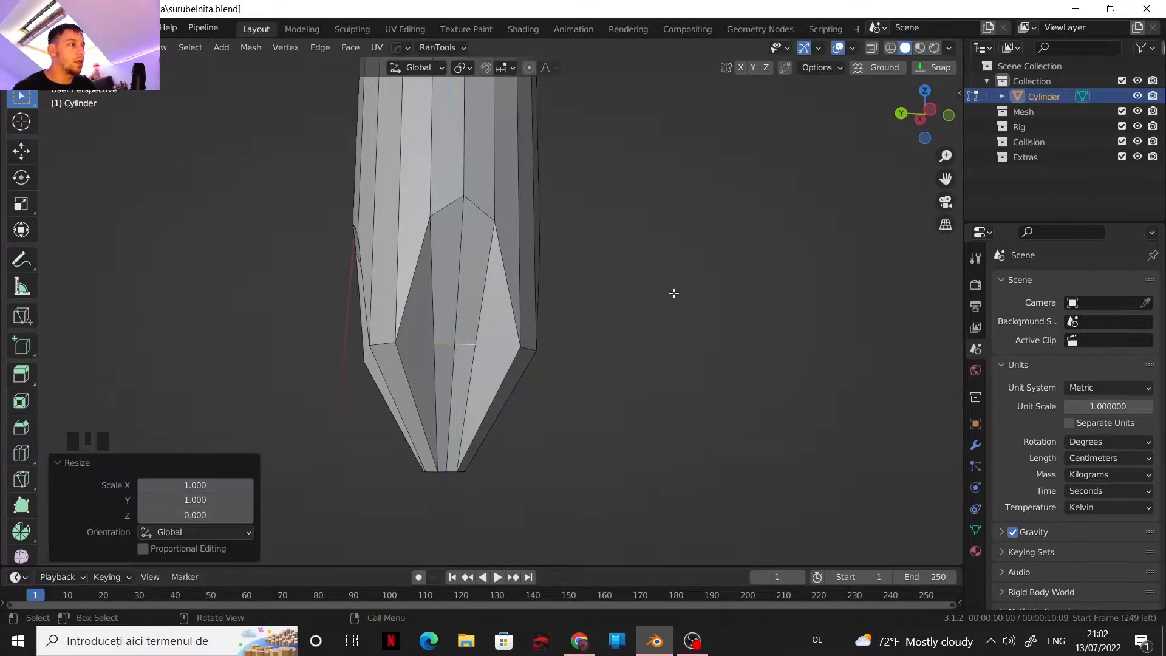
Set the transform orientation to Normal and move the notches' cut edges inward about 0.034 cm along their normal Z
middle_drag(565, 310, 820, 356)
middle_drag(549, 339, 701, 322)
scroll(657, 314, up, 3)
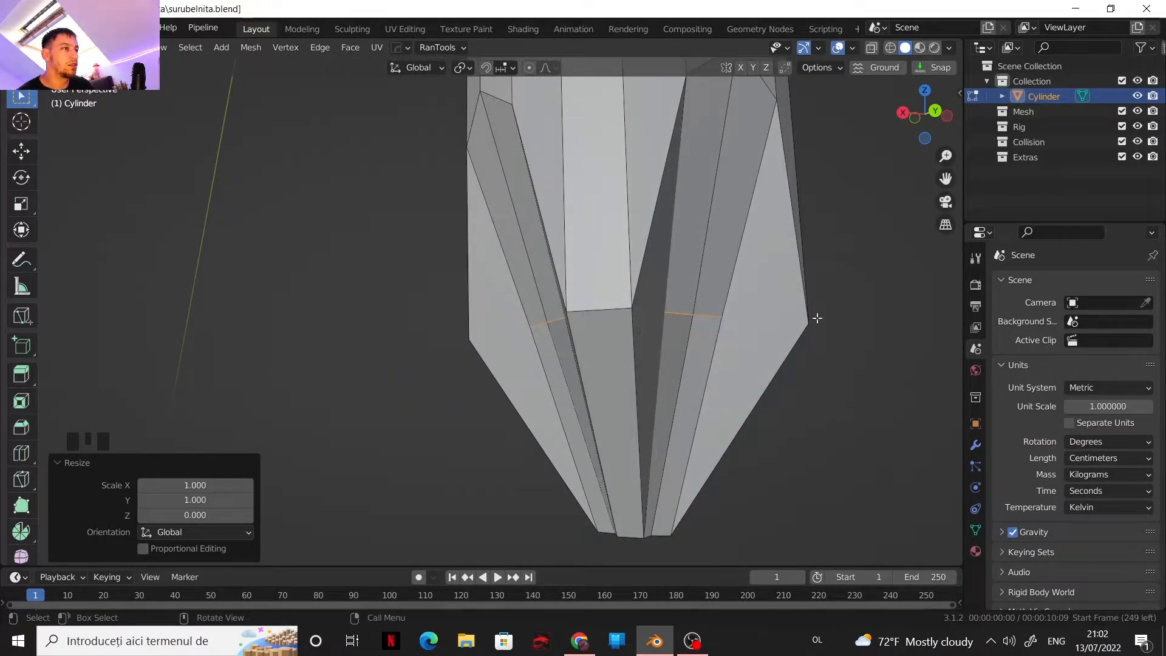
scroll(632, 320, down, 2)
shift+middle_drag(592, 326, 748, 298)
click(461, 68)
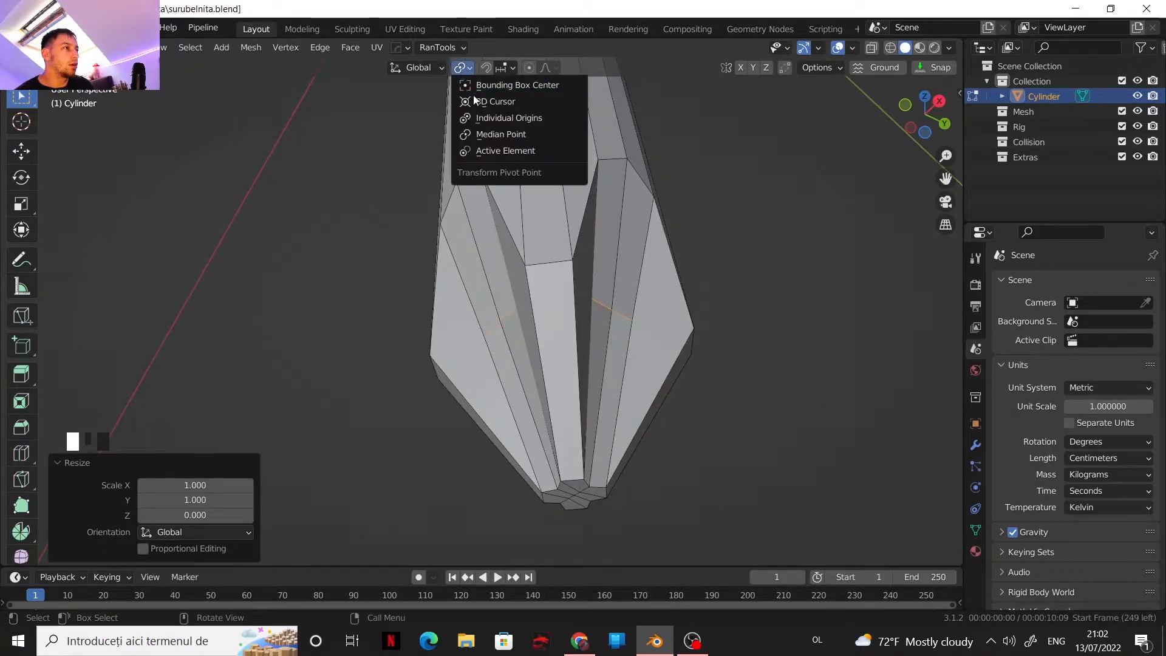
click(433, 69)
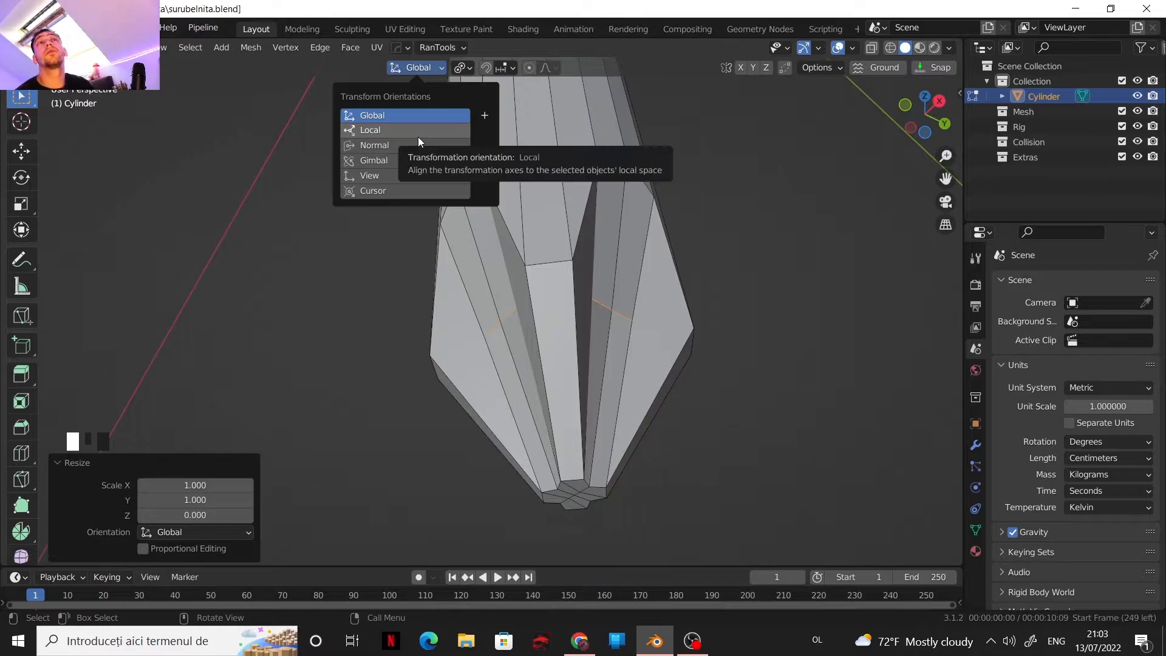
click(403, 146)
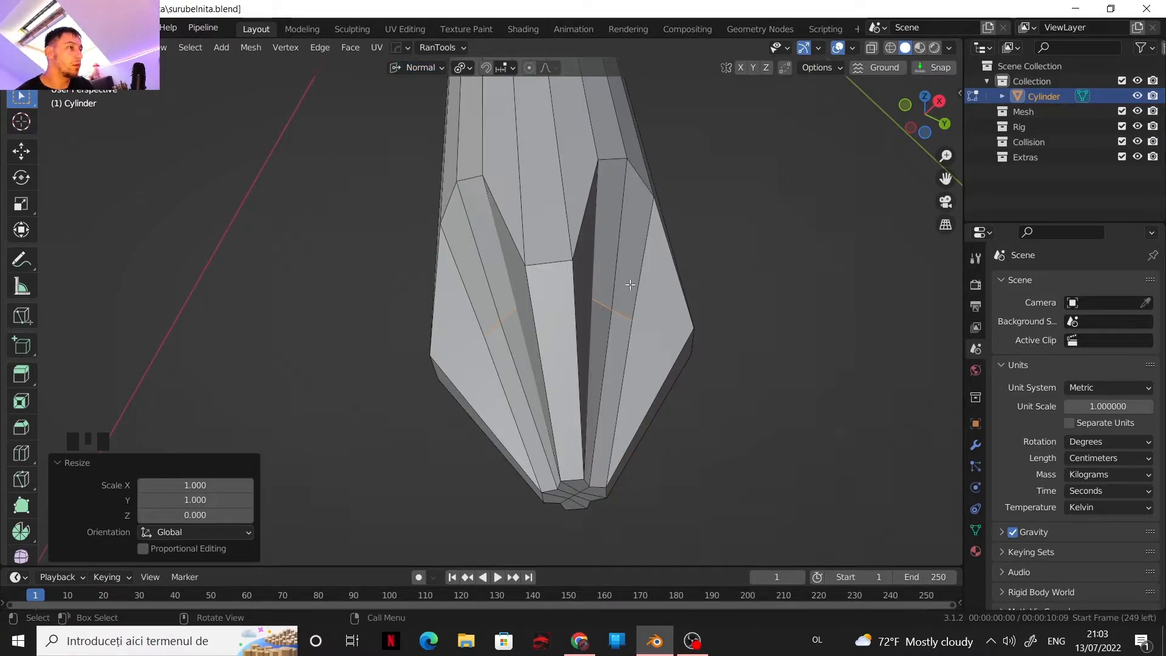
key(g)
key(z)
key(z)
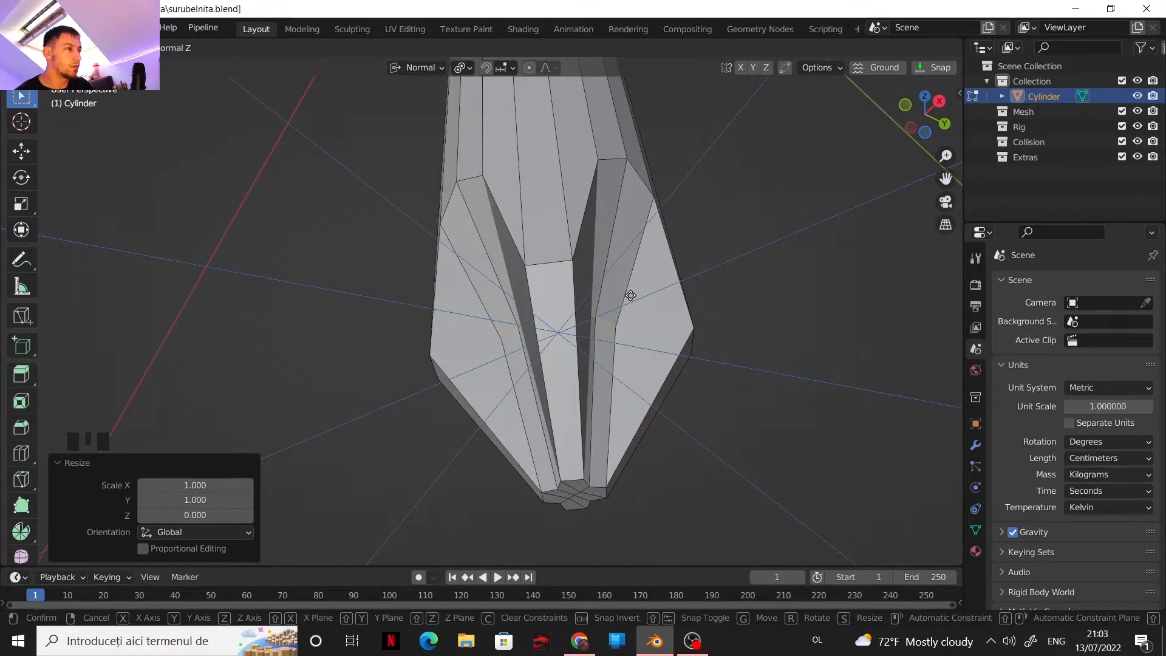
click(631, 295)
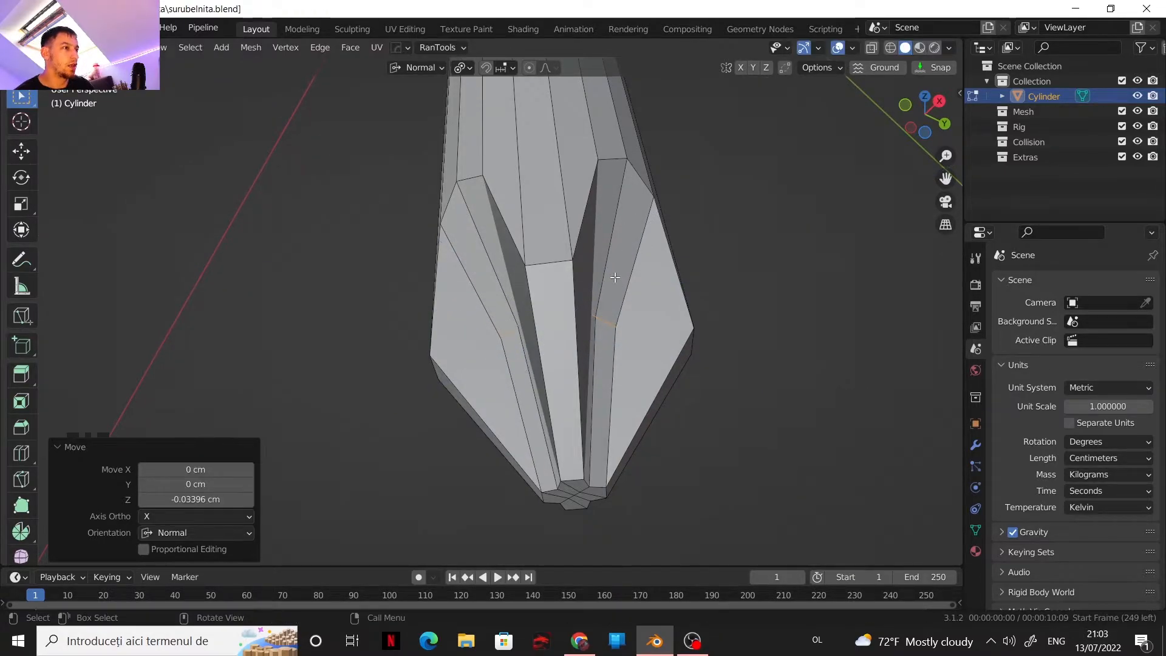
Return to Object Mode and shade the screwdriver shaft smooth
middle_drag(615, 327, 616, 368)
key(Tab)
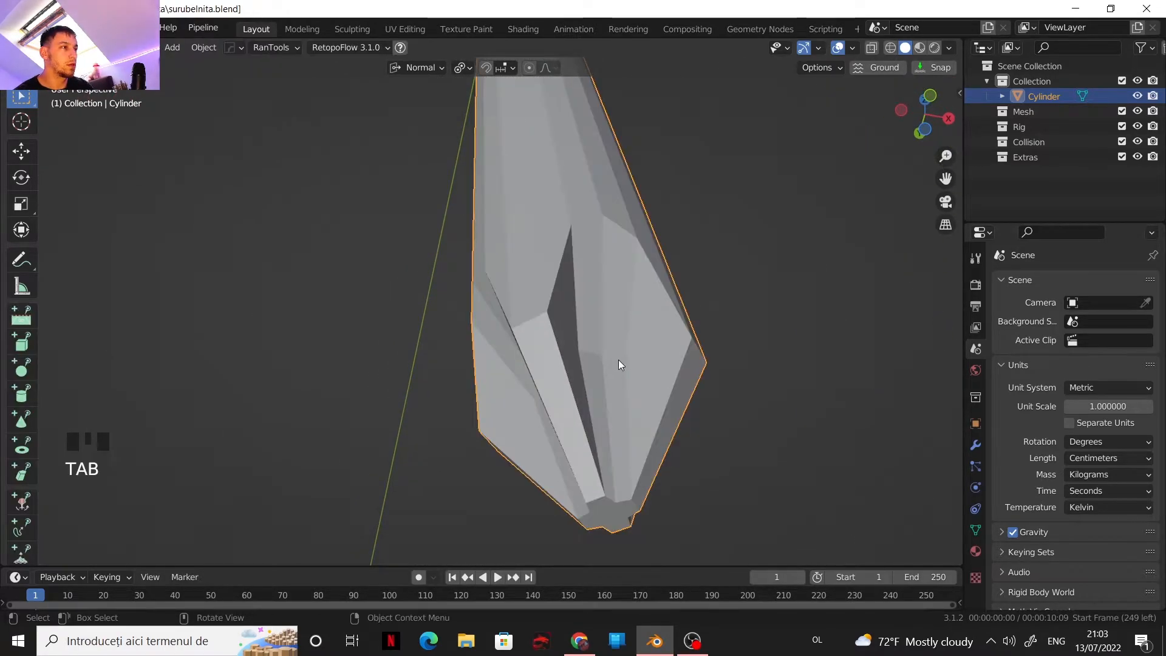
scroll(638, 326, down, 2)
right_click(537, 276)
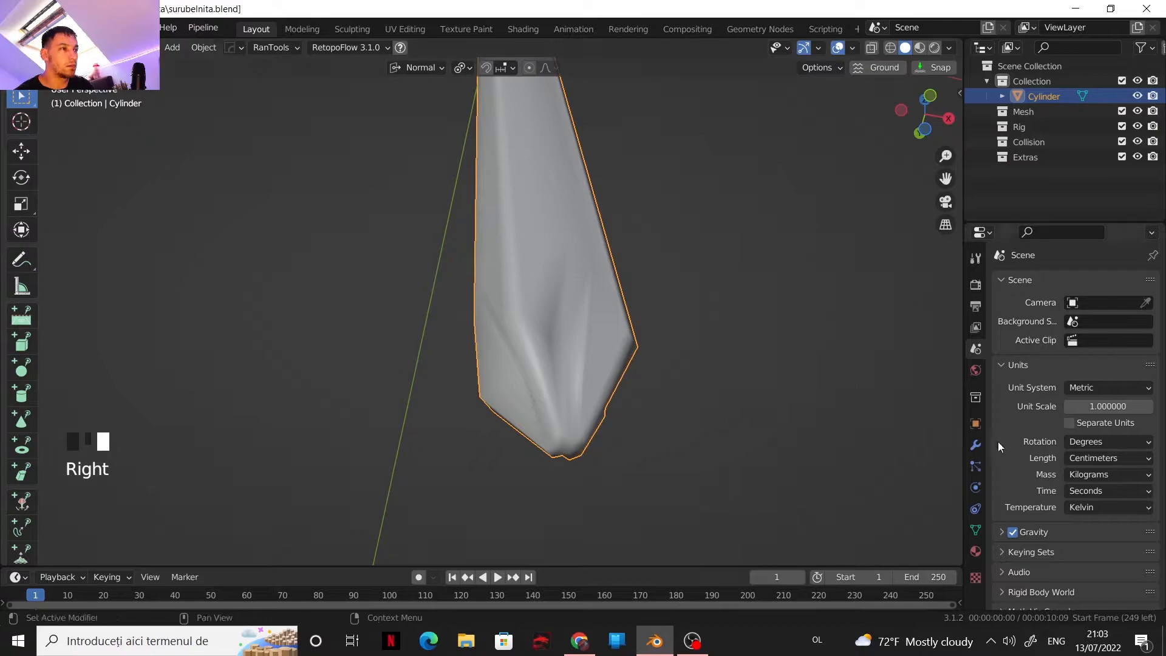
Add a Subdivision Surface modifier to the screwdriver shaft with a viewport level of 2
click(975, 448)
click(1044, 282)
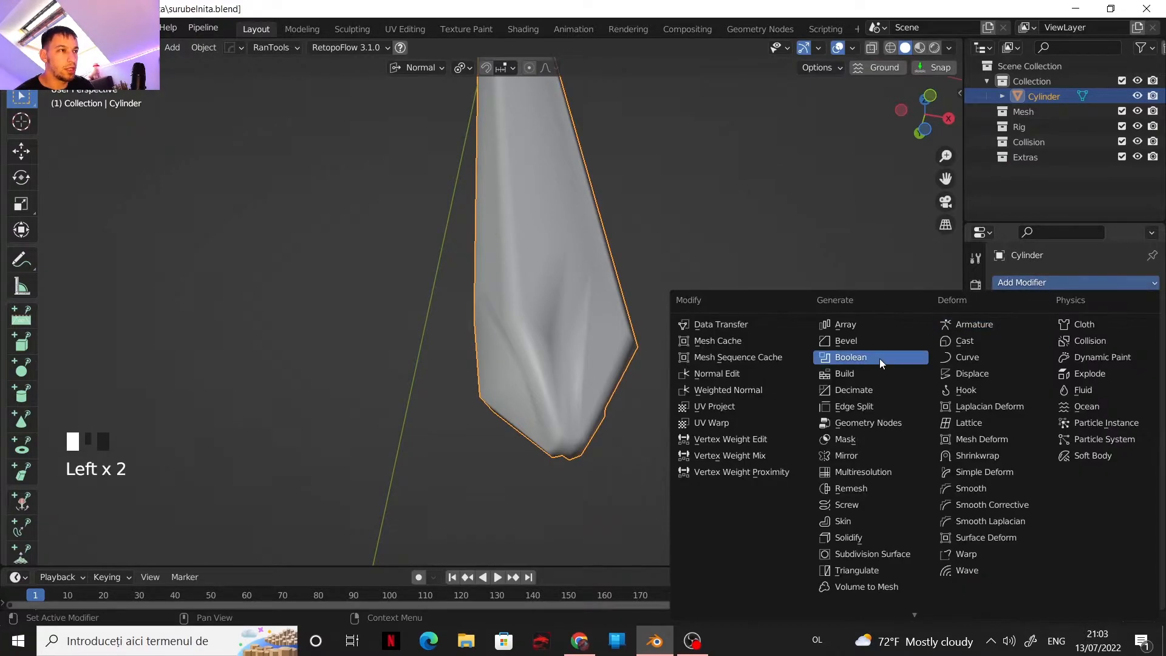
click(869, 554)
drag(1099, 425, 1112, 425)
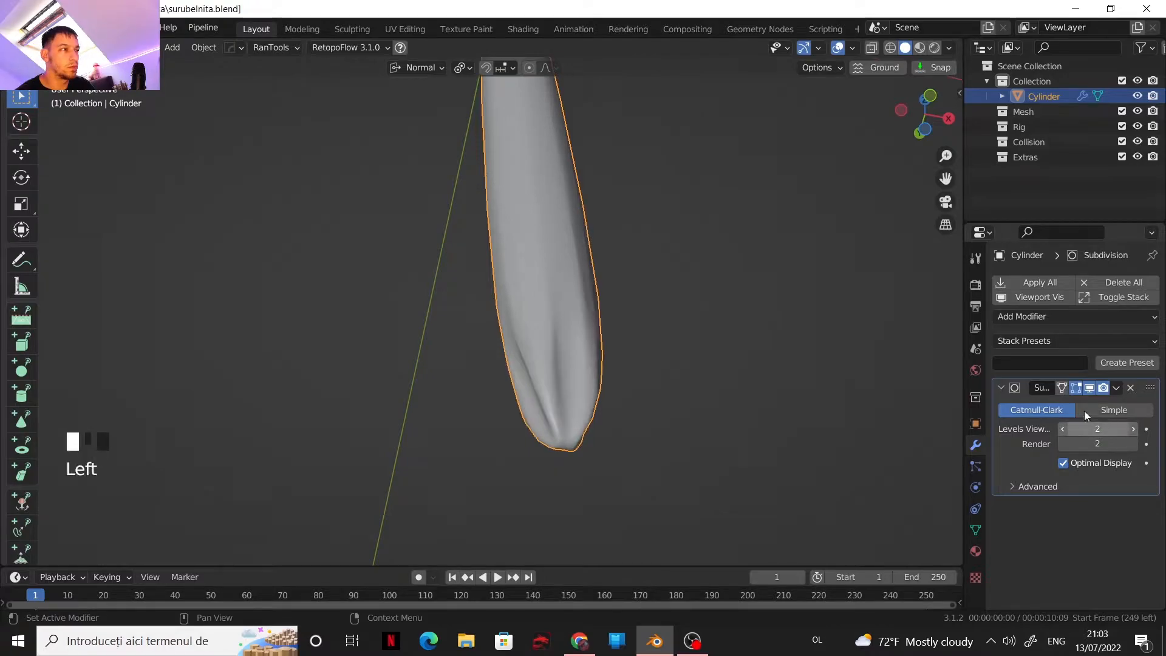
Add a Bevel modifier to the shaft and move it to first place in the stack, ahead of the Subdivision
click(1028, 339)
click(1030, 318)
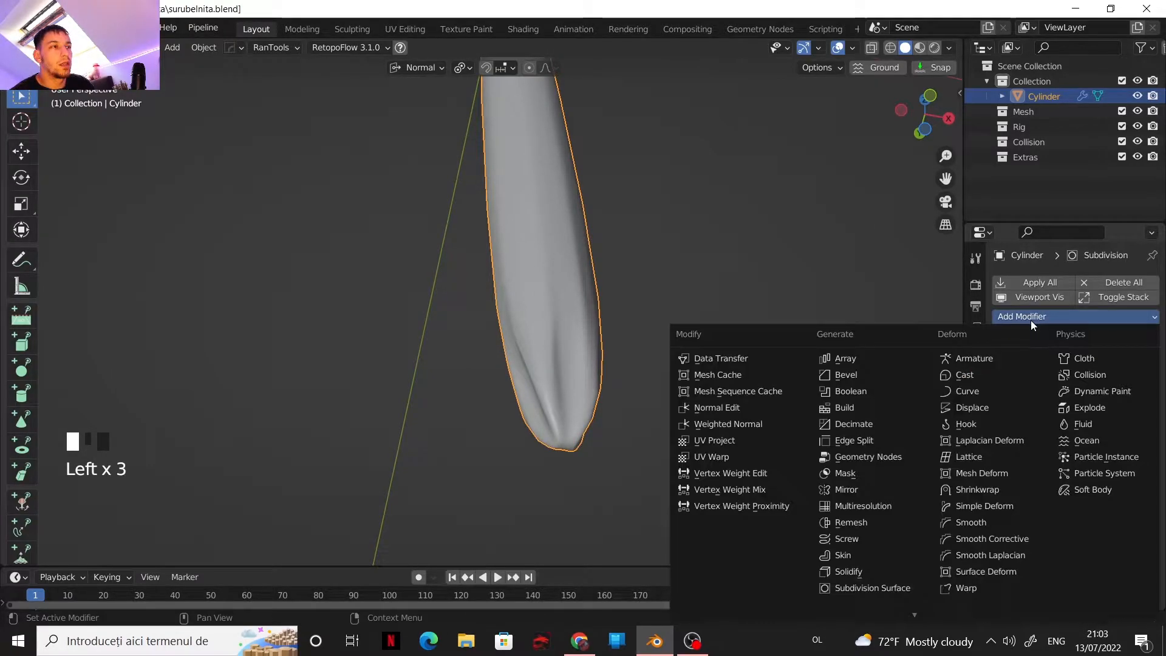
click(862, 377)
click(1115, 507)
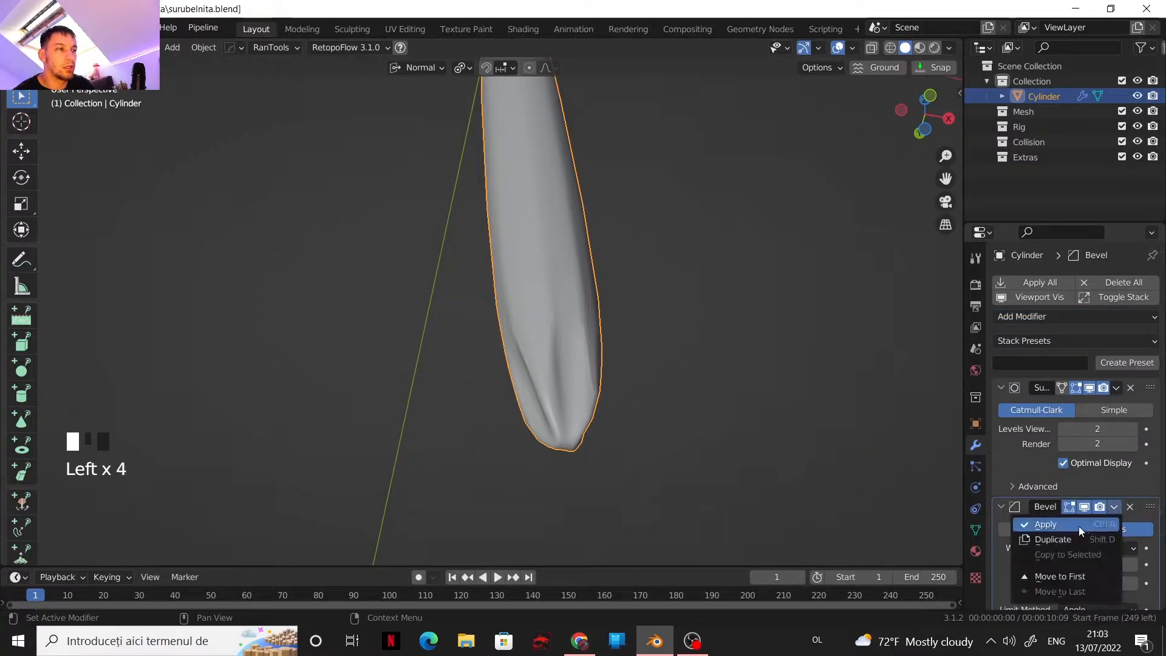
click(1058, 575)
scroll(669, 341, down, 2)
mouse_move(669, 341)
shift+middle_down()
mouse_move(649, 367)
mouse_move(579, 399)
mouse_move(654, 338)
shift+middle_up()
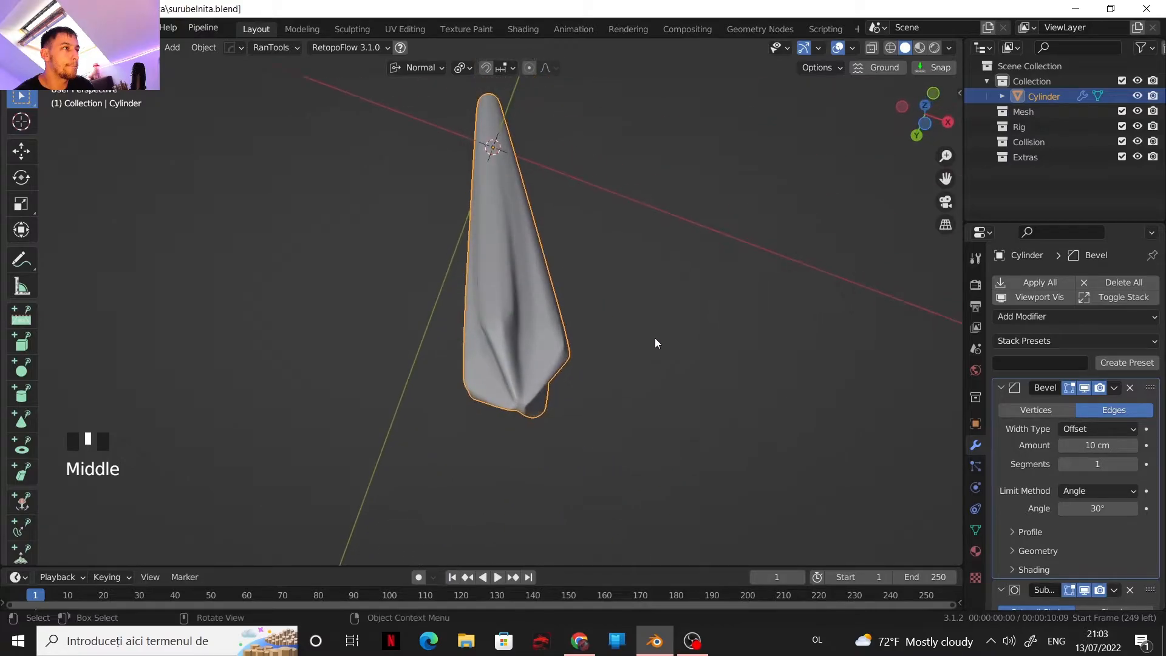
scroll(655, 339, up, 1)
Hide the Subdivision modifier in the viewport and give the Bevel modifier 3 segments and an amount of 0.8 cm
click(1082, 589)
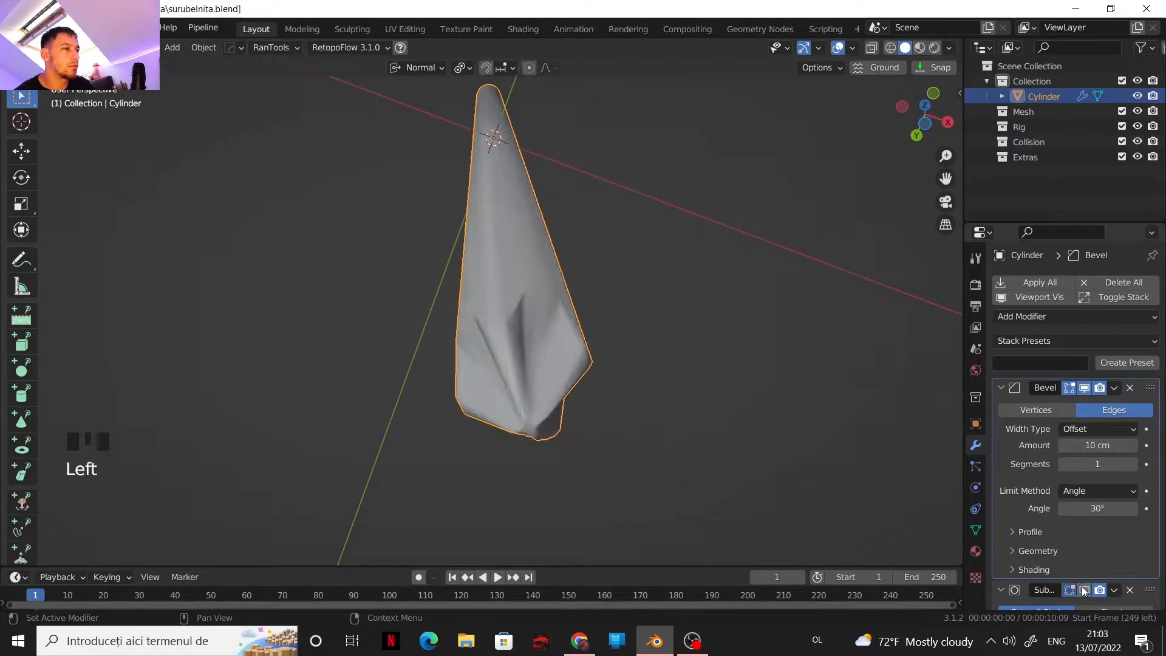
scroll(640, 347, up, 1)
triple_click(1132, 465)
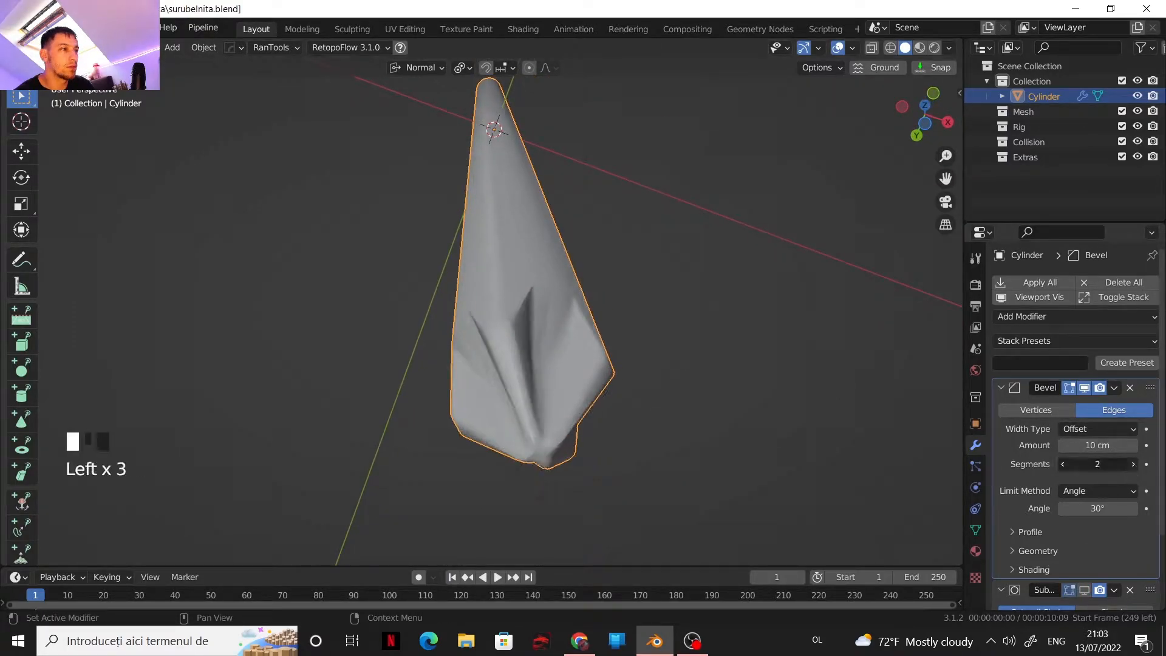
drag(1104, 446, 1087, 445)
Shade the shaft flat to inspect the bevelled edges around the notches
right_click(495, 278)
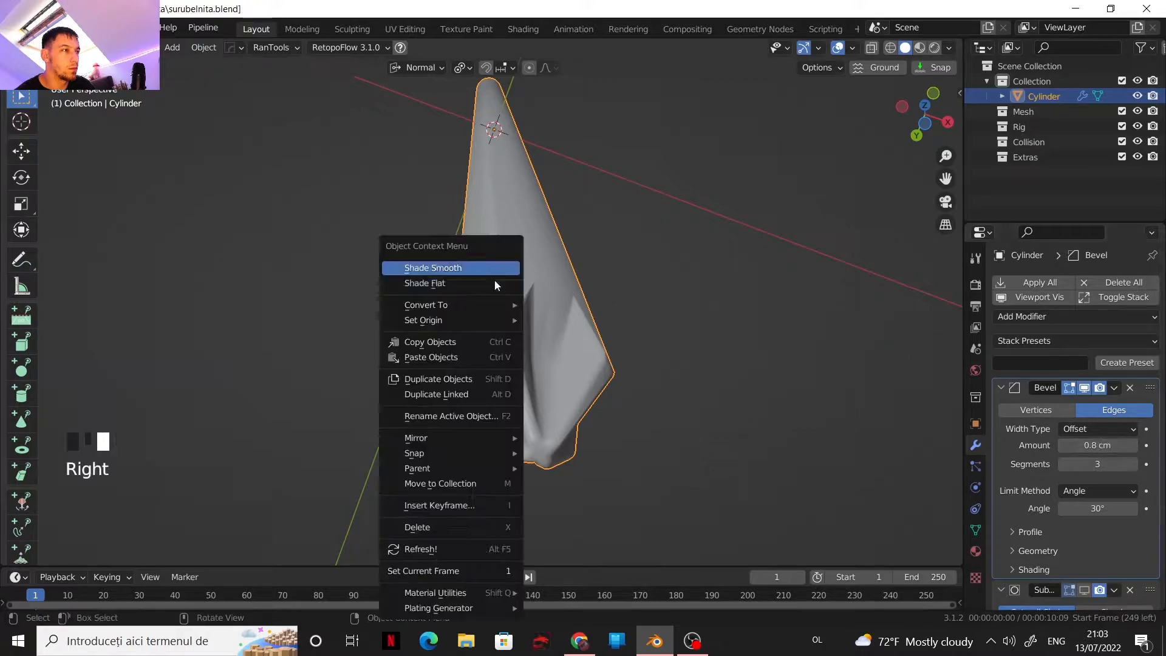
click(478, 282)
scroll(650, 339, up, 4)
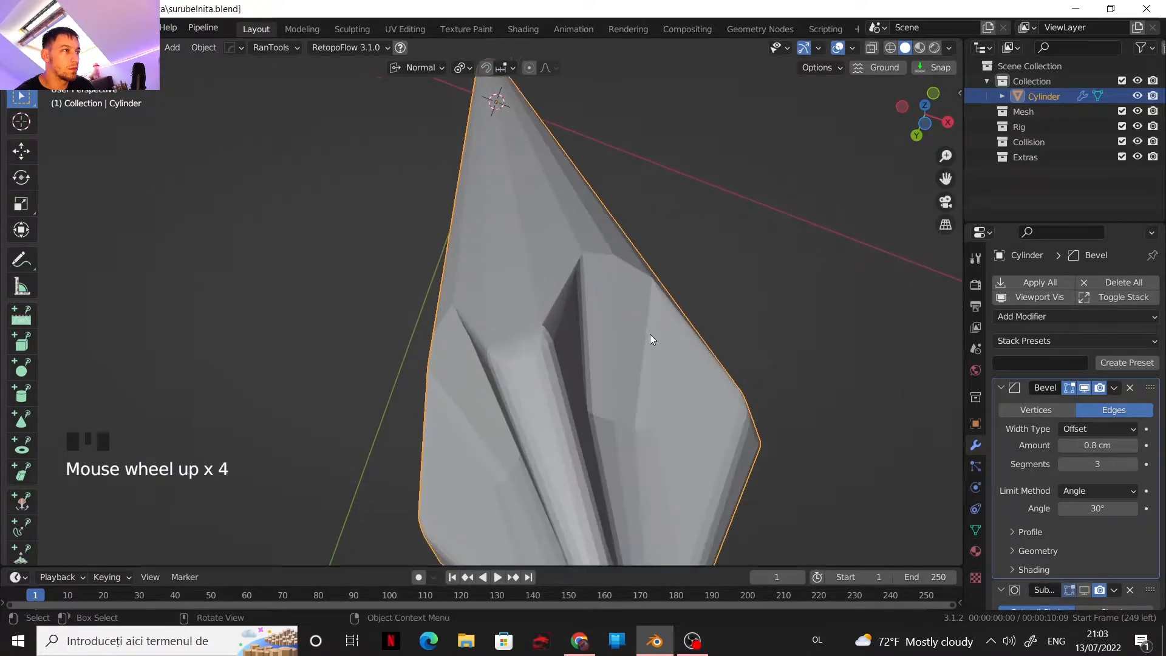
Check the shaft's scale and dimensions, and try a Bevel amount of 0.01 cm
click(1096, 445)
drag(1095, 445, 1091, 445)
click(958, 94)
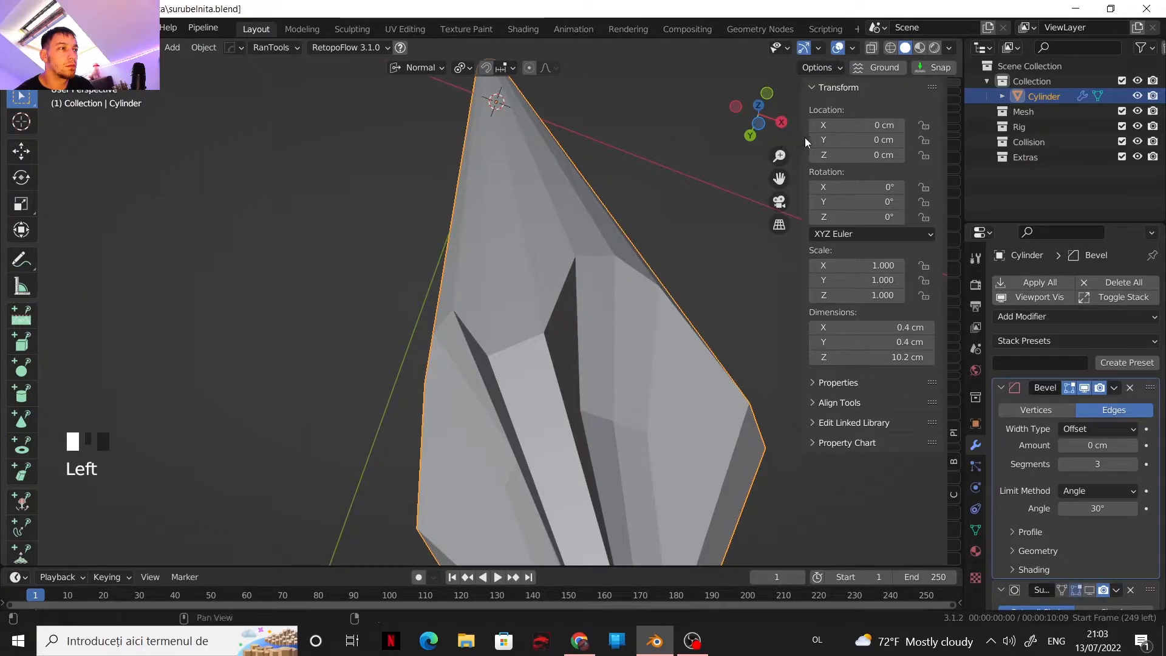
drag(804, 140, 1083, 260)
click(1102, 445)
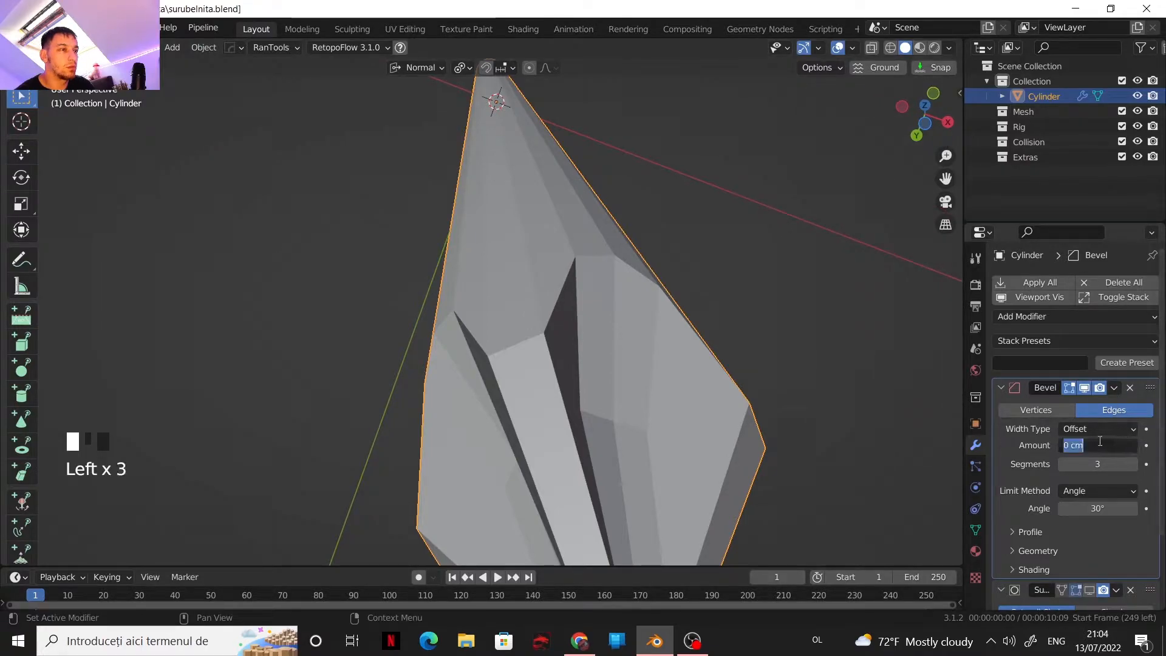
text(.0)
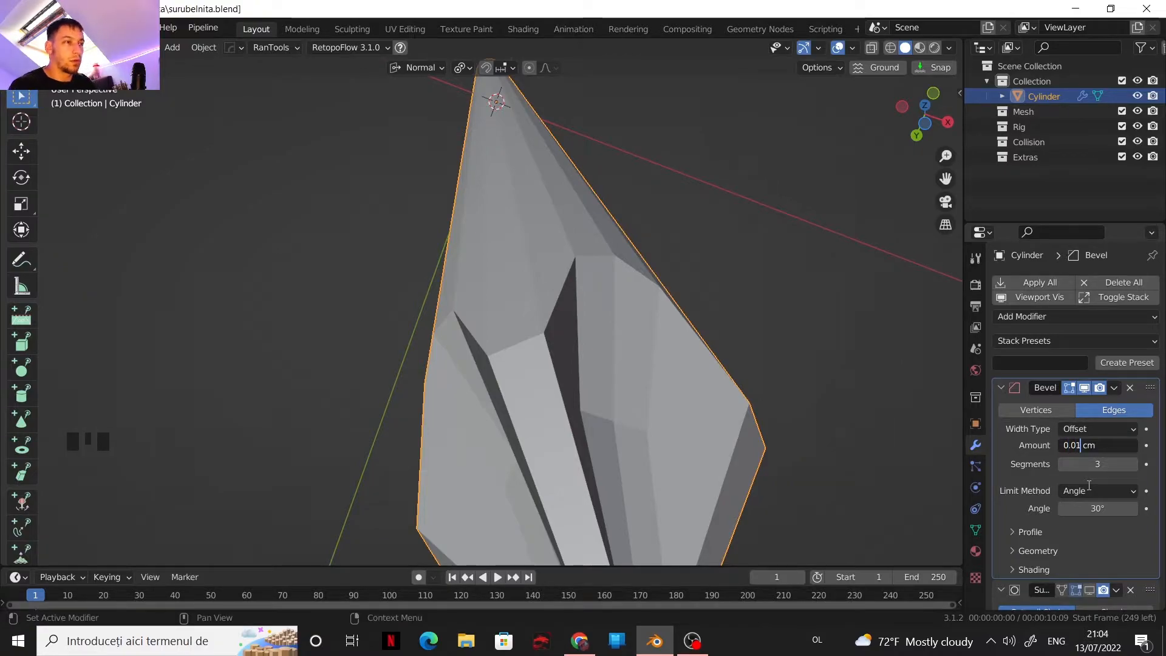
text(1)
click(1090, 485)
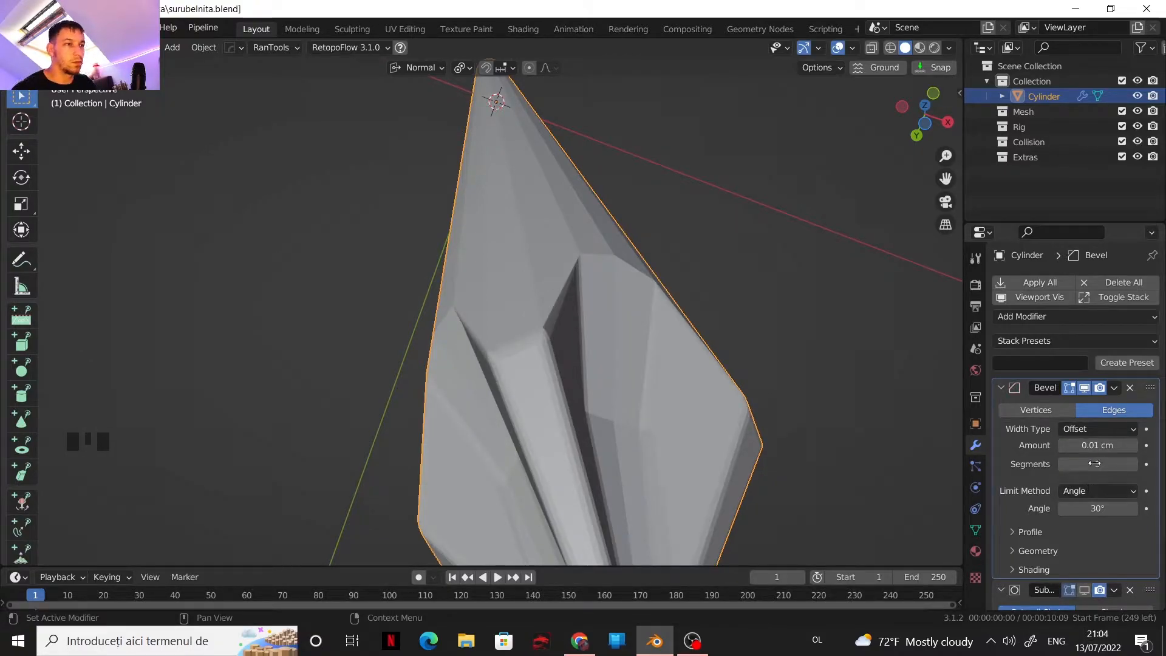
Reduce the Bevel modifier's amount to 0.005 cm
click(1077, 445)
click(1077, 445)
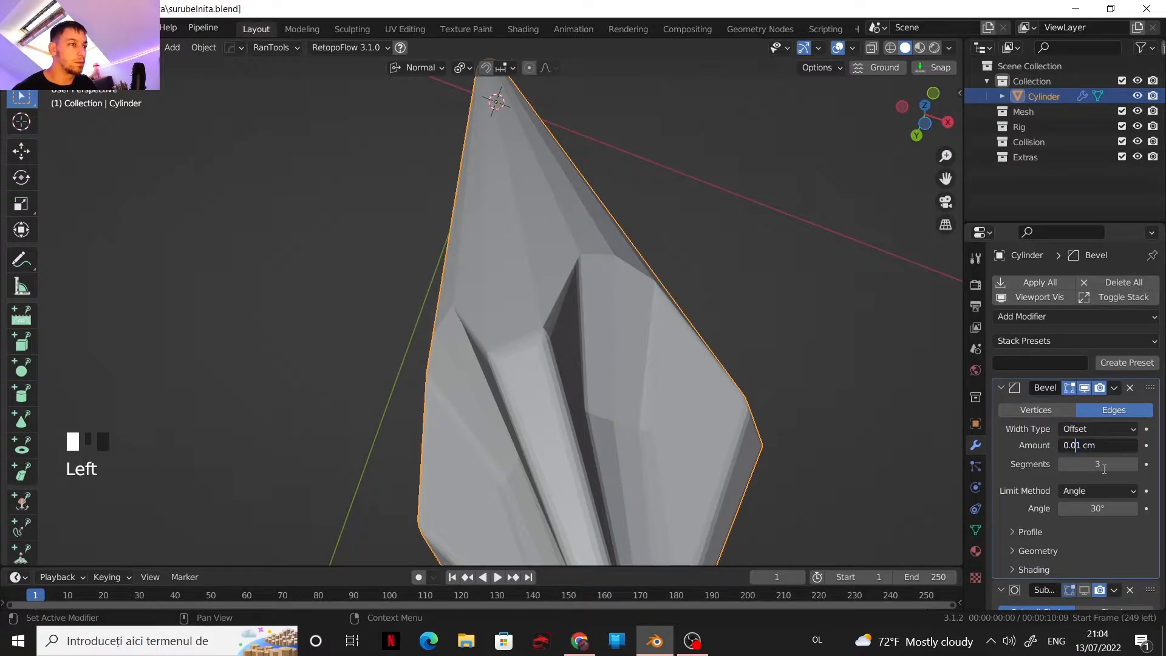
text(0)
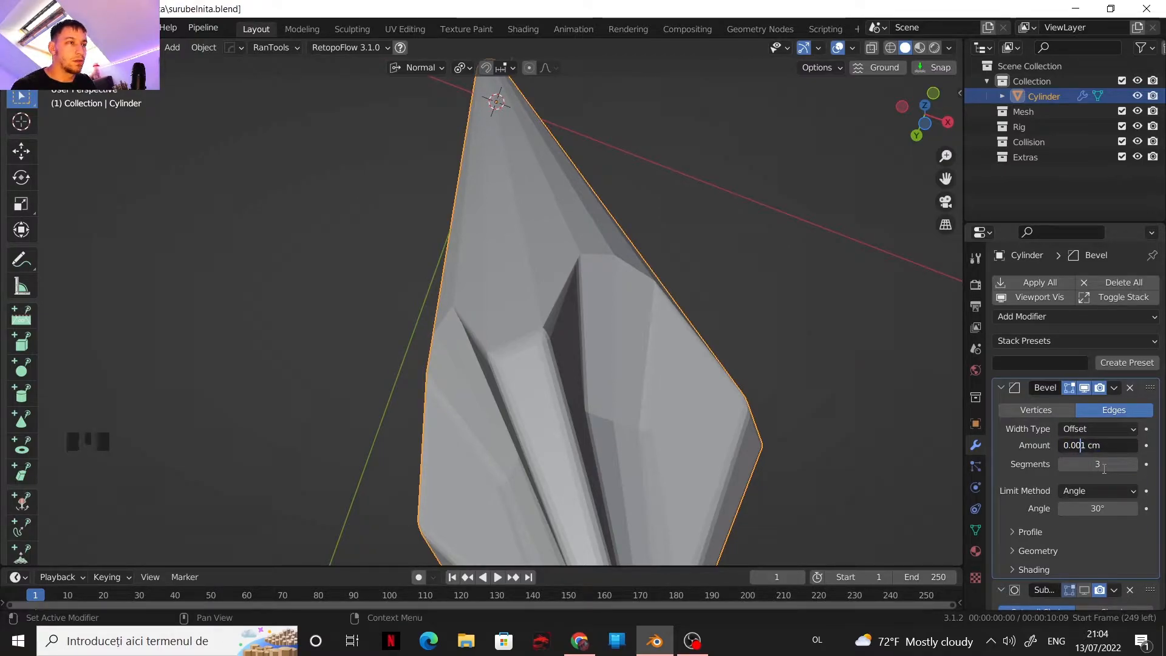
text(5)
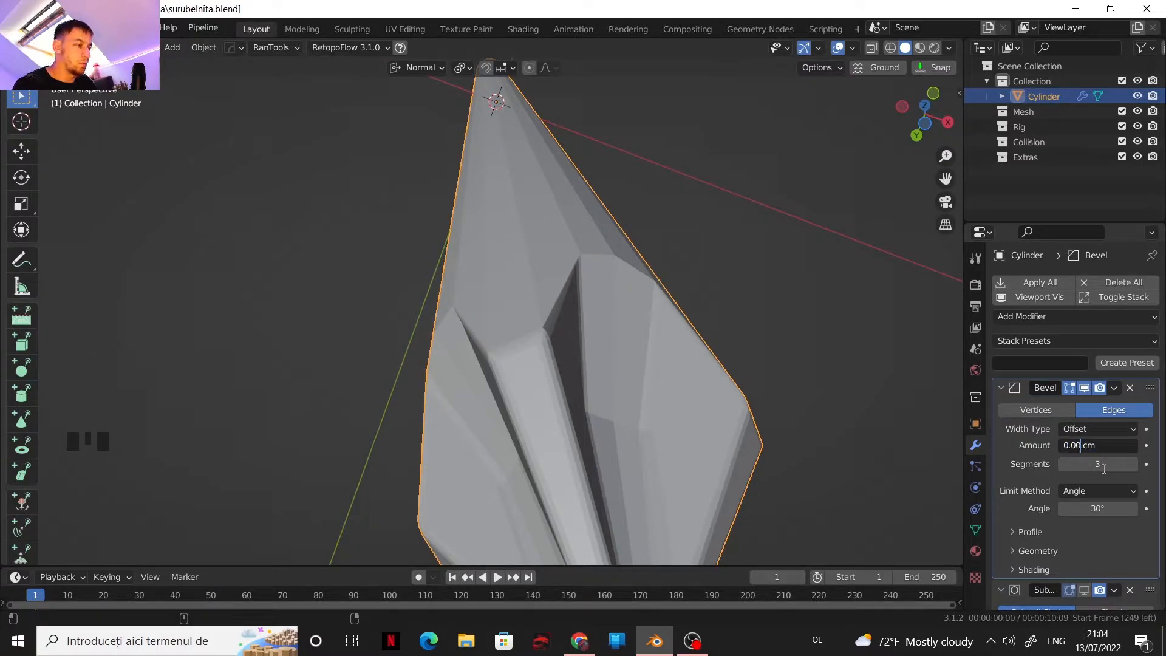
key(Return)
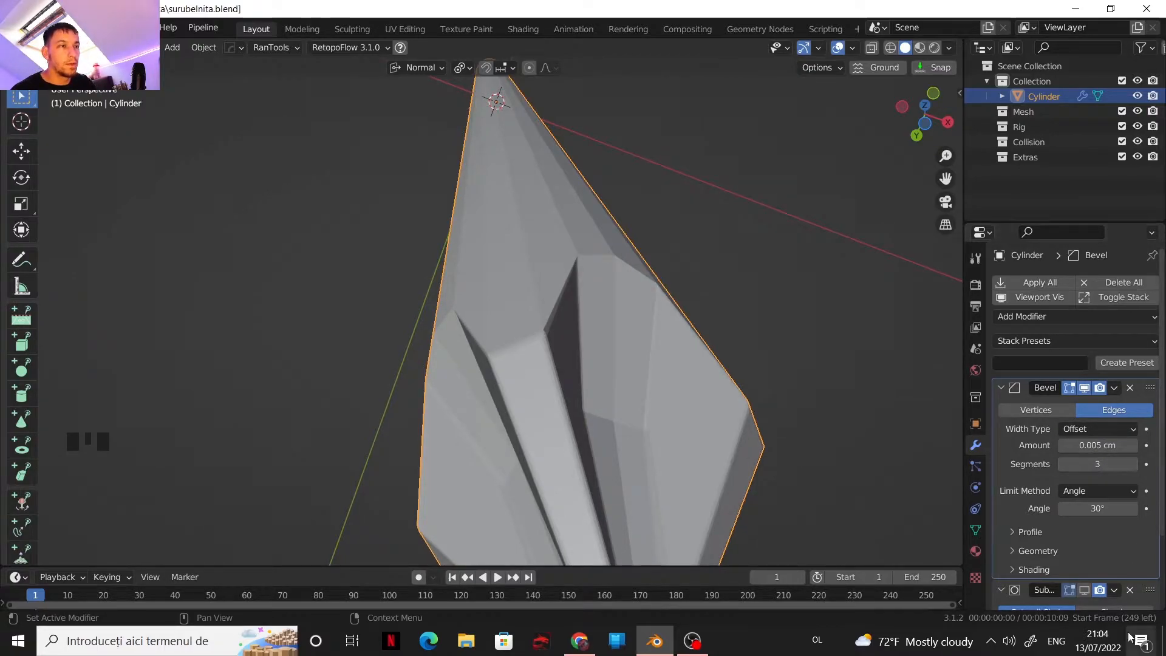
Set the Bevel modifier's angle limit to 28° and inspect the cross tip from below
click(1098, 508)
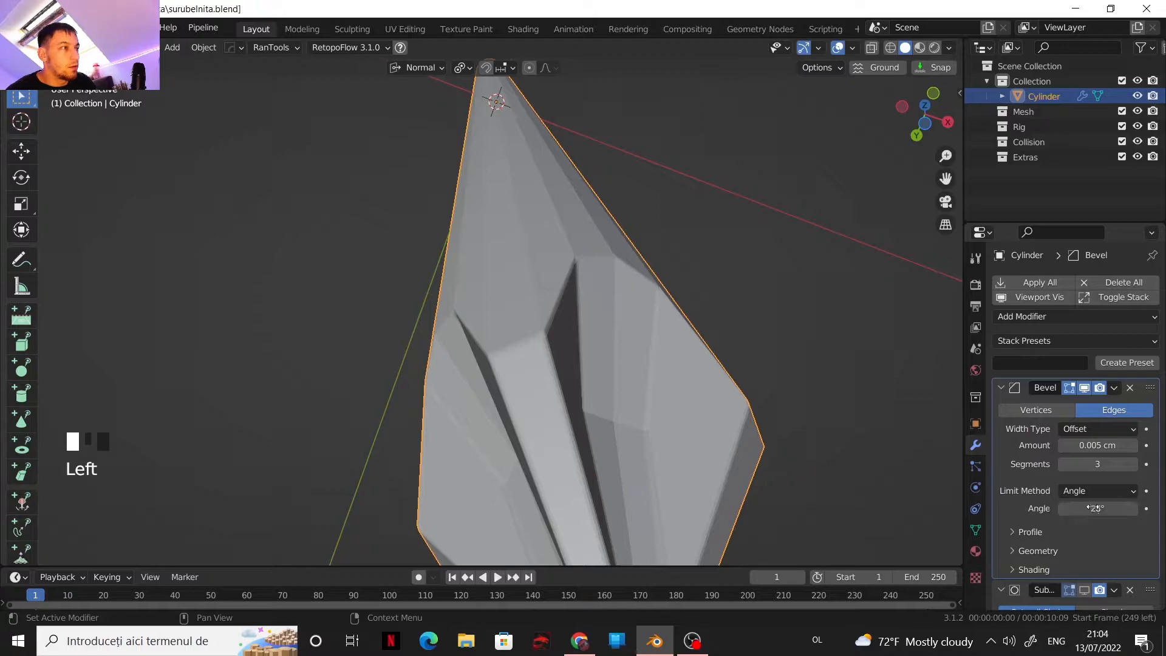
scroll(554, 359, down, 3)
shift+middle_drag(554, 359, 557, 243)
scroll(554, 358, up, 3)
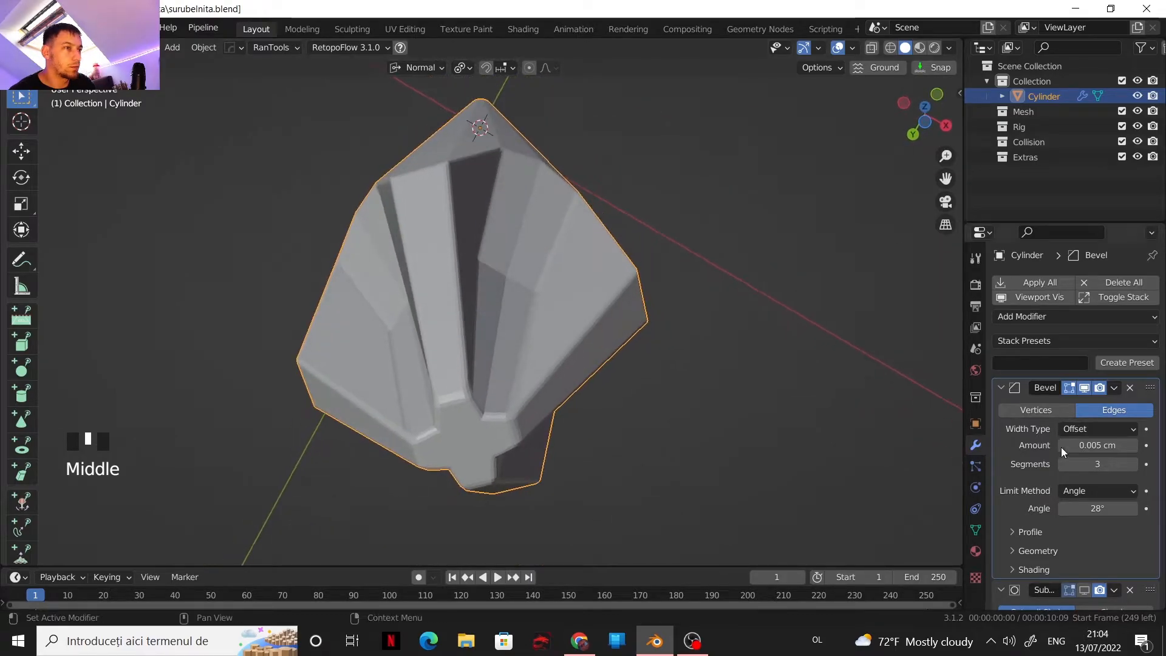
Show the Subdivision modifier in the viewport again and shade the shaft smooth
click(1083, 590)
scroll(575, 337, down, 2)
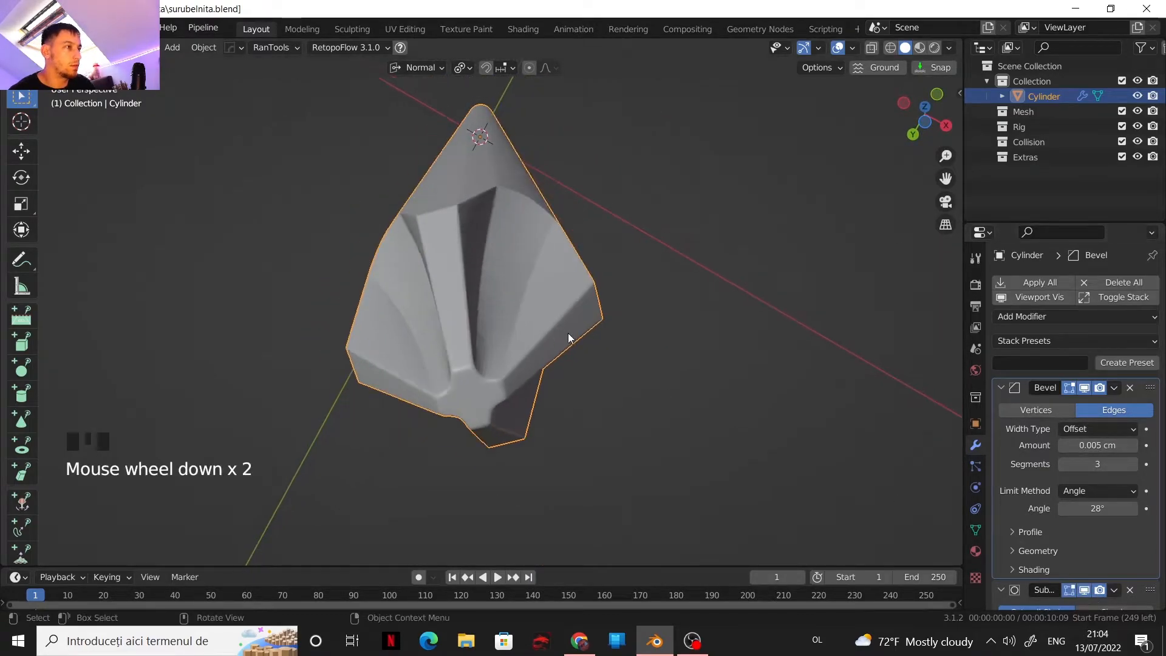
right_click(501, 300)
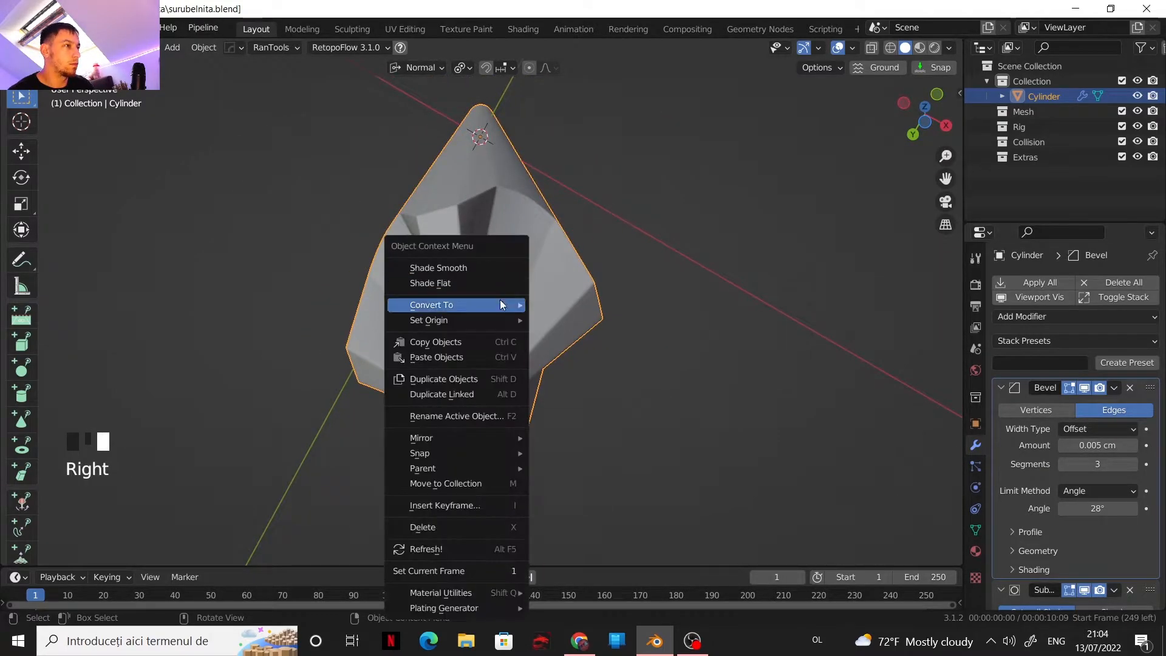
click(458, 271)
Slide the selected zigzag edge loop above the notches further up the shaft, away from the tip, and return to Object Mode
scroll(474, 271, down, 2)
middle_drag(475, 272, 435, 432)
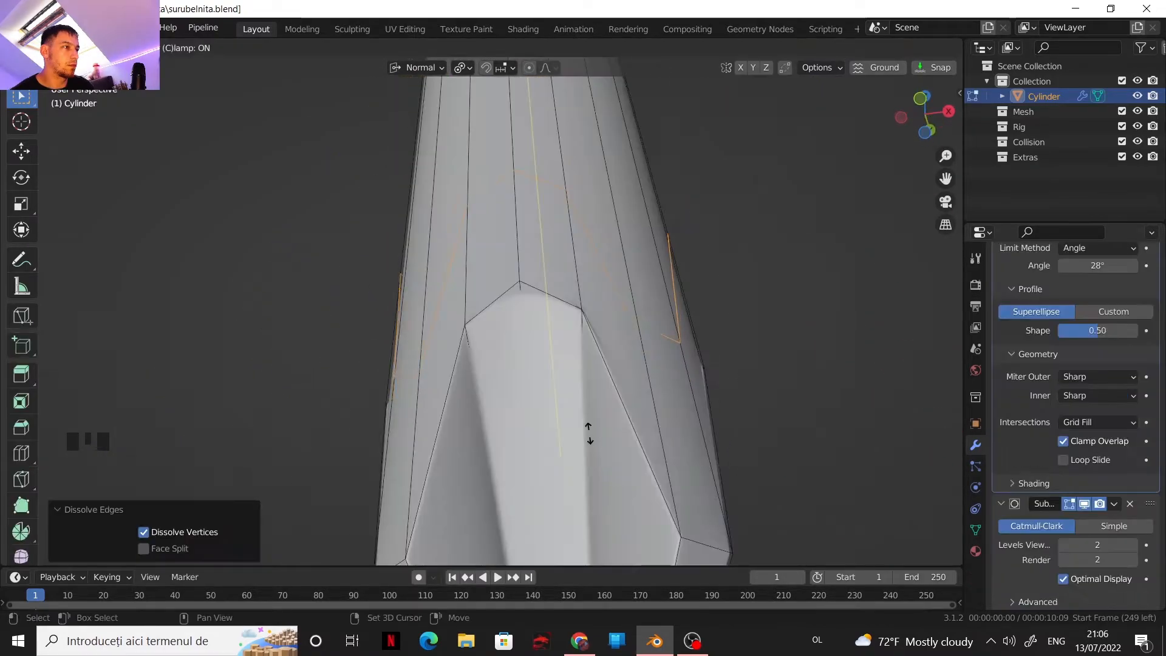
key(g)
key(g)
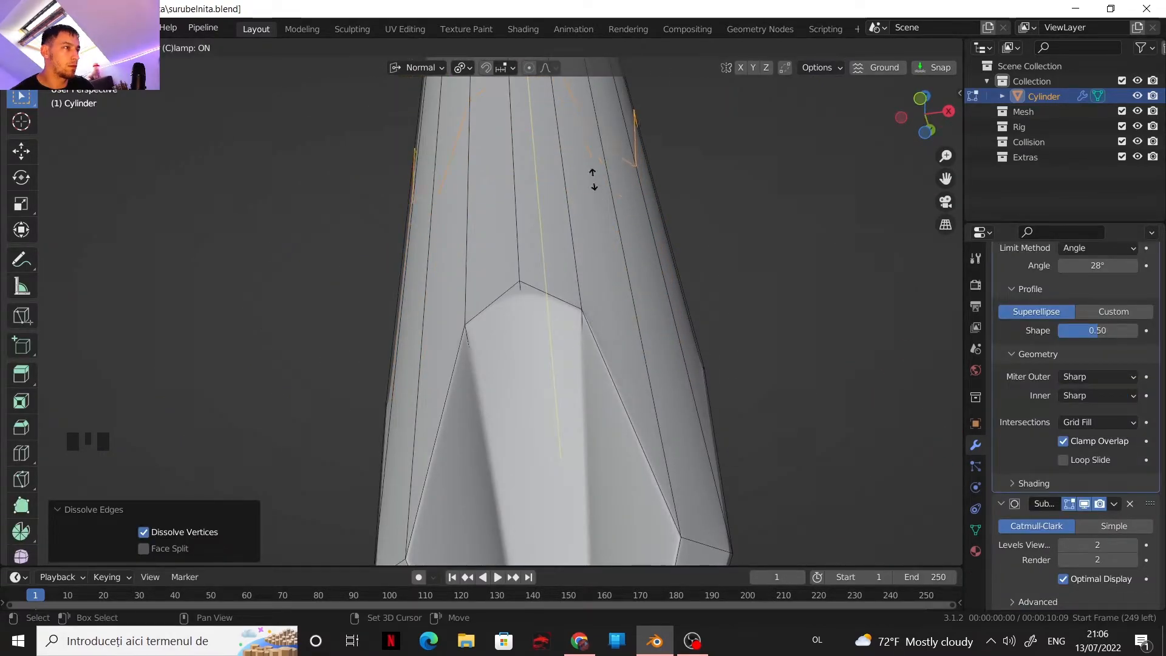
click(590, 160)
key(Tab)
Turn on the Statistics overlay in the viewport
scroll(610, 278, down, 3)
shift+middle_drag(610, 279, 522, 279)
scroll(710, 380, down, 3)
scroll(709, 367, up, 2)
click(851, 48)
click(778, 169)
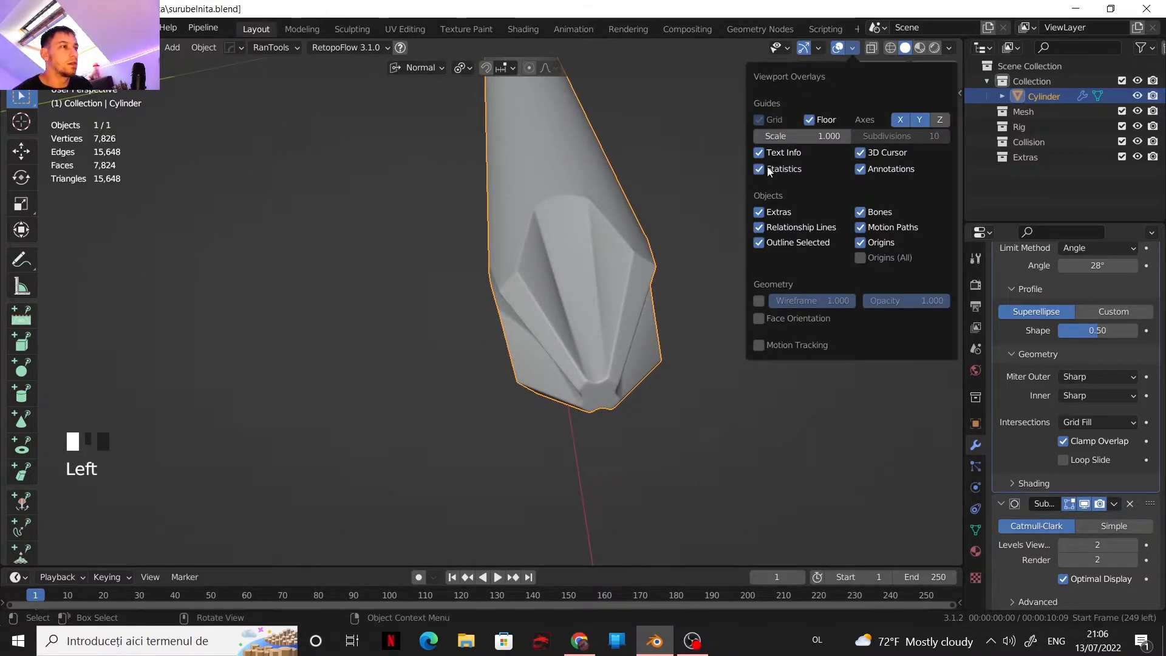
Examine the smoothed shaft and its cross tip from several angles and distances
shift+middle_drag(624, 242, 204, 242)
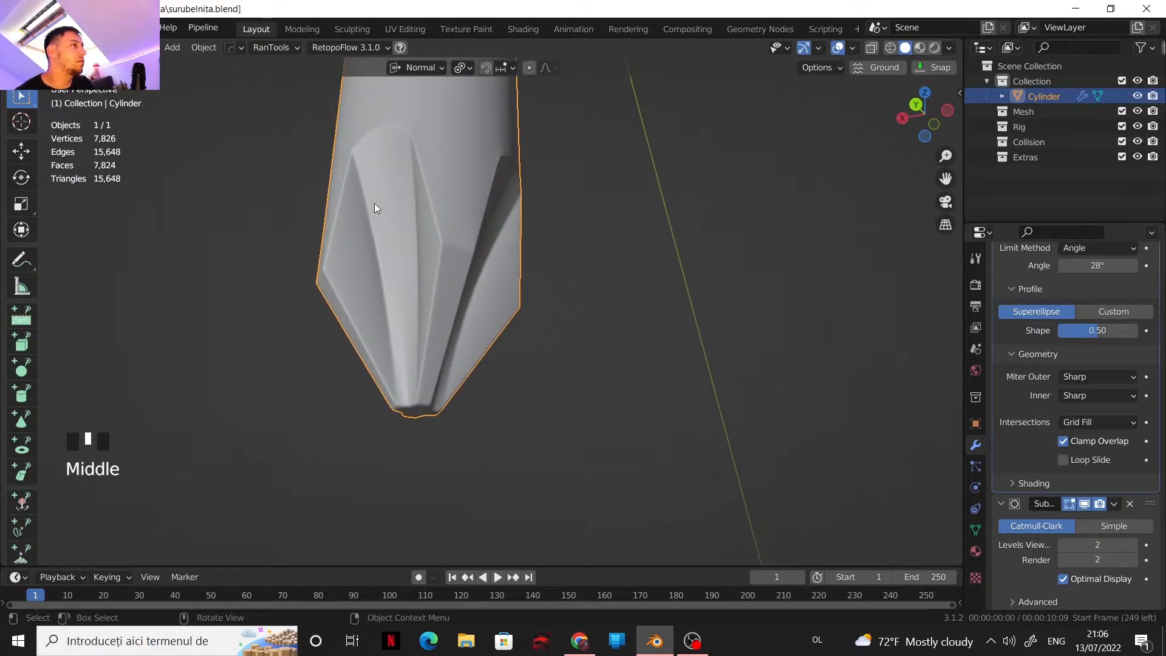
click(692, 640)
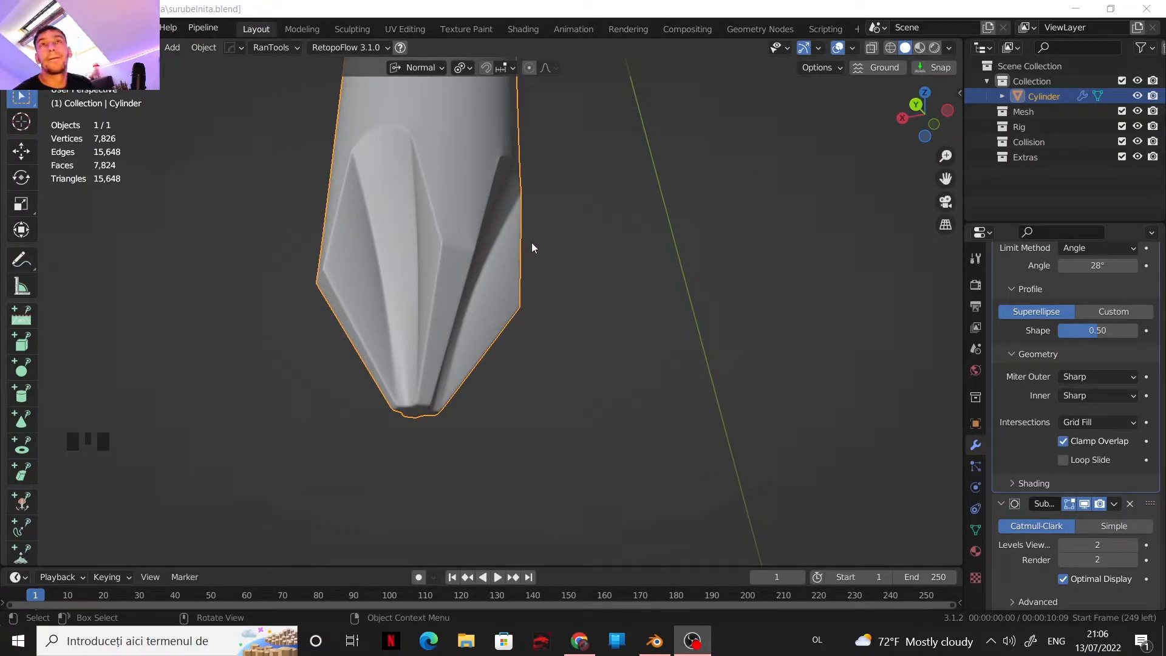
middle_drag(493, 286, 504, 398)
scroll(504, 322, down, 10)
scroll(494, 271, down, 3)
shift+middle_drag(495, 271, 534, 414)
scroll(531, 319, up, 4)
shift+middle_drag(531, 320, 421, 115)
scroll(439, 286, down, 4)
scroll(453, 318, up, 3)
shift+middle_drag(453, 319, 387, 316)
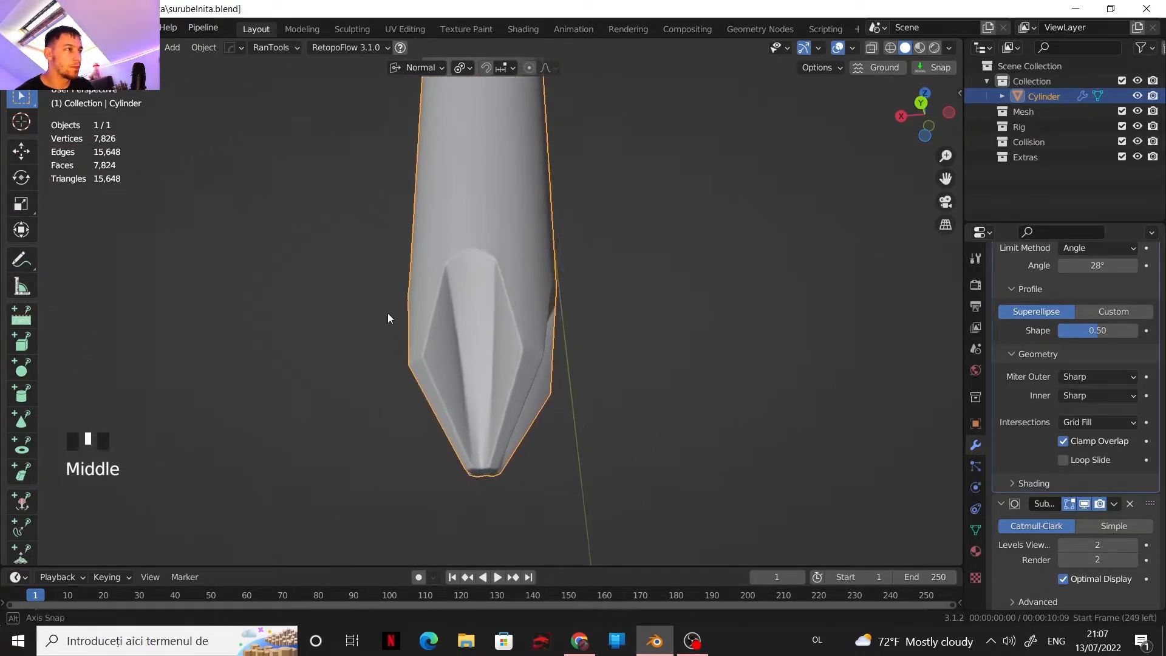
scroll(426, 298, up, 2)
Compare the tip with and without the Bevel modifier, and set its segments to 2
scroll(1092, 376, up, 8)
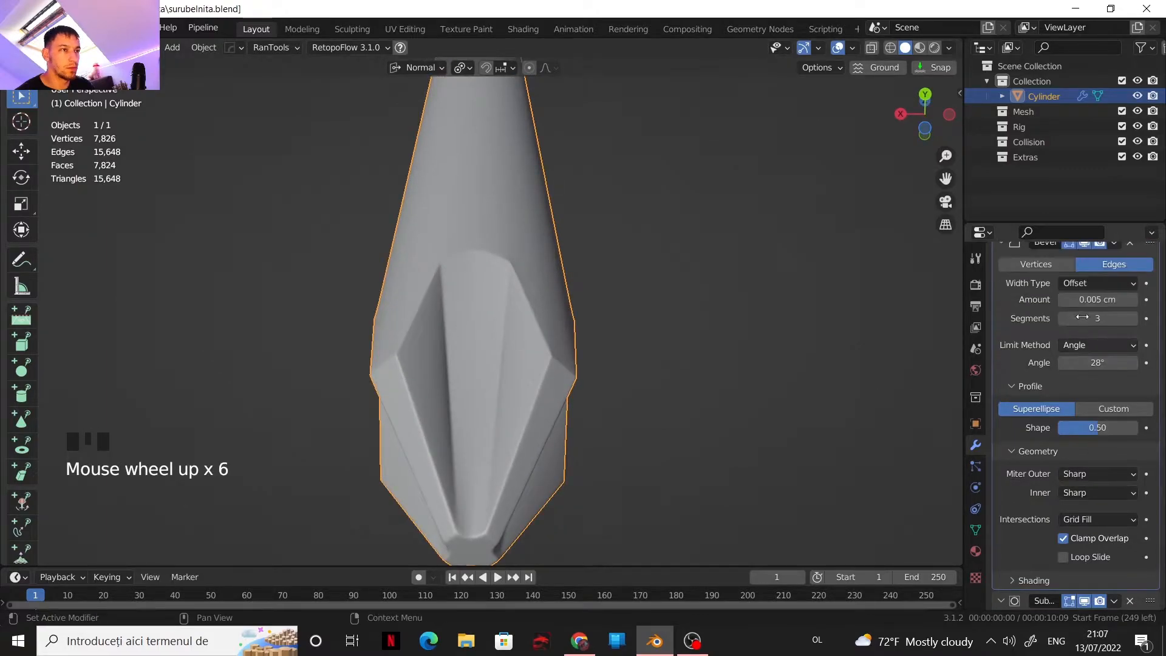
click(1086, 341)
click(1087, 341)
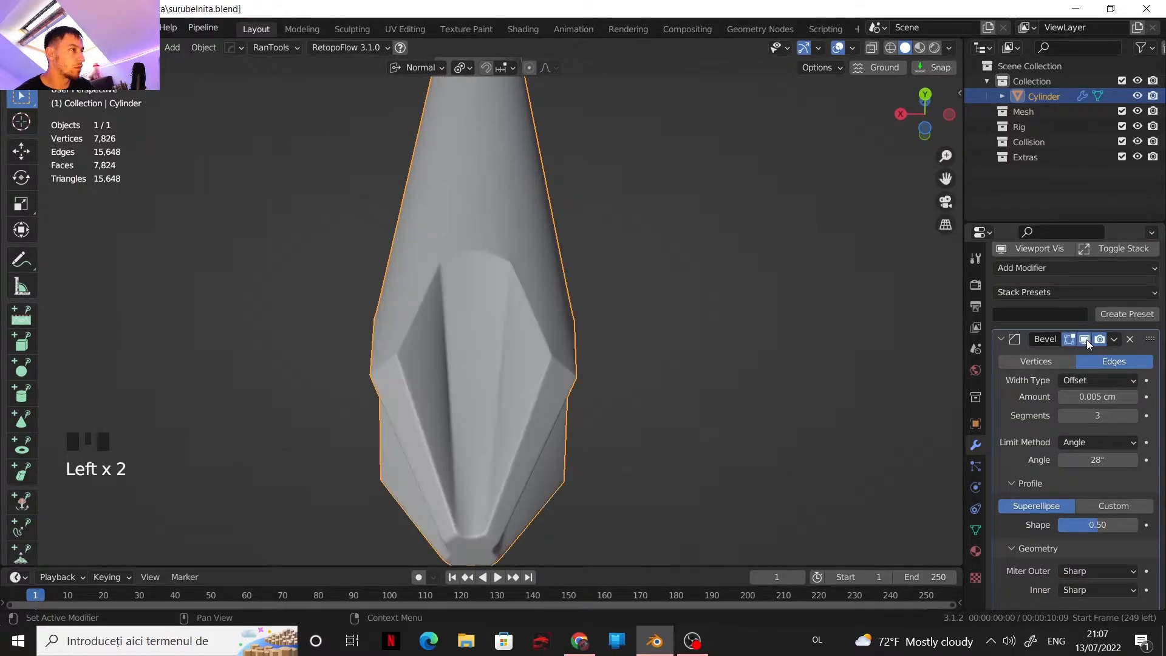
click(1065, 416)
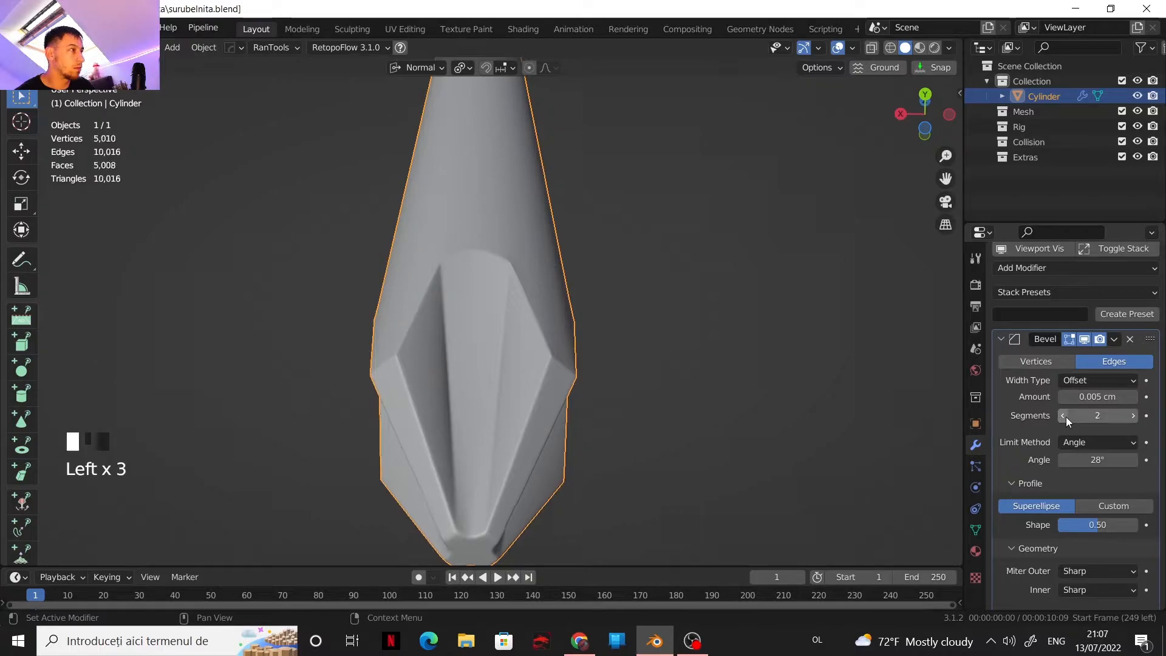
click(1065, 417)
click(1132, 416)
click(1132, 416)
click(1064, 416)
Compare the Subdivision modifier's viewport levels 1 and 2, leaving it at 2
scroll(1083, 504, down, 4)
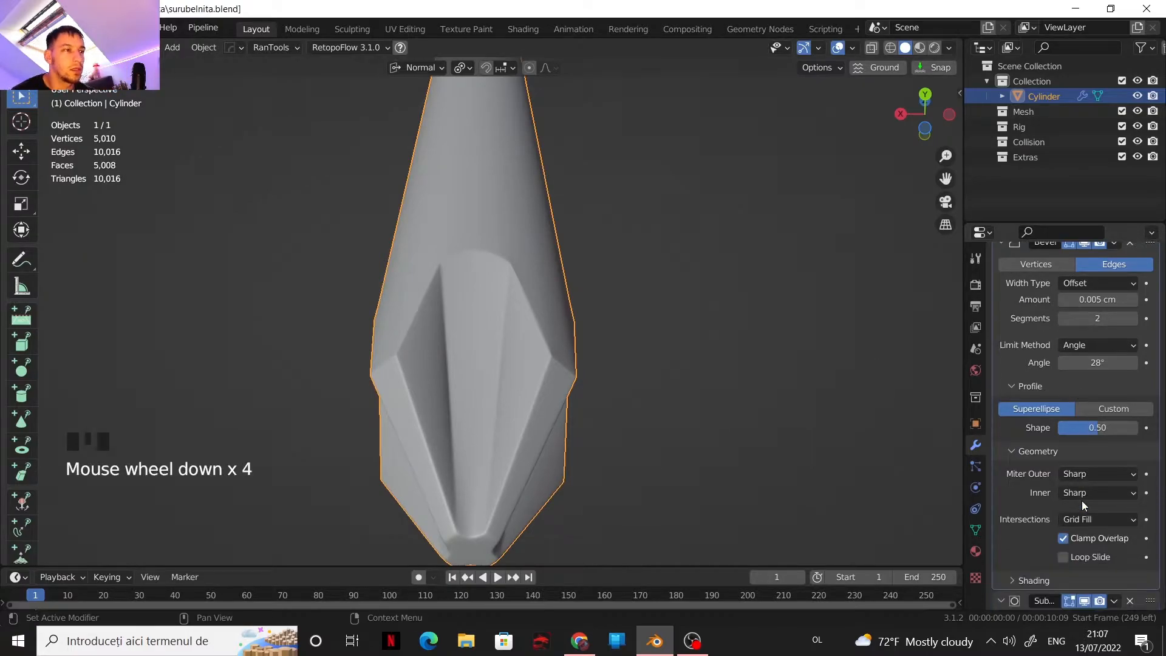
scroll(1081, 504, down, 5)
click(1063, 543)
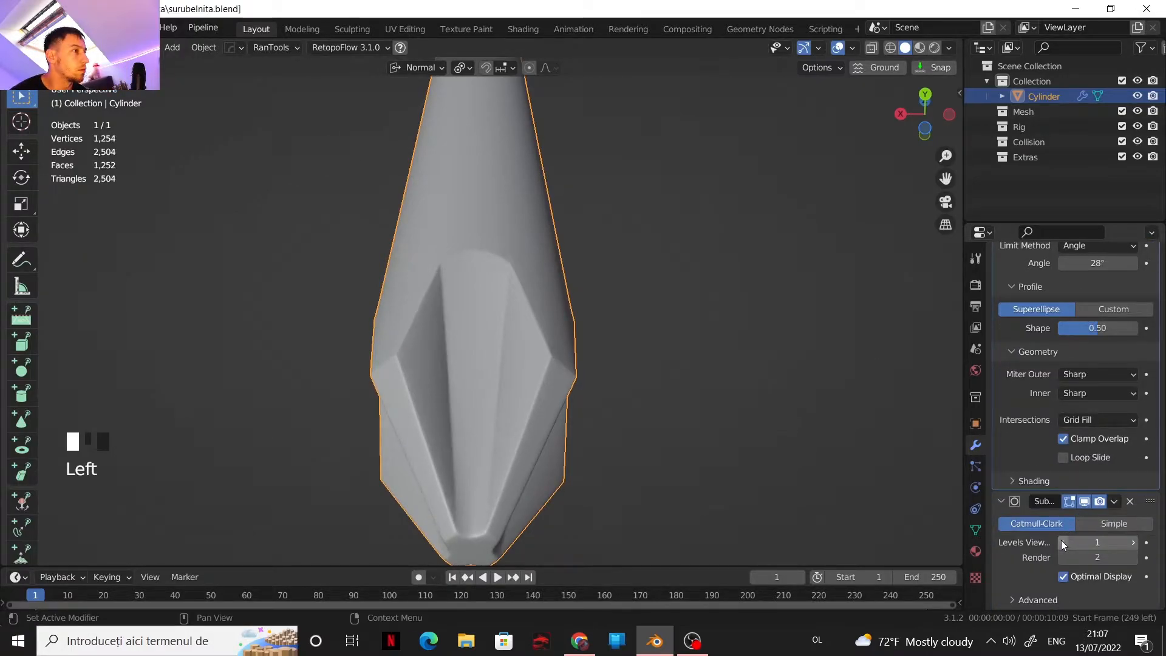
click(1134, 542)
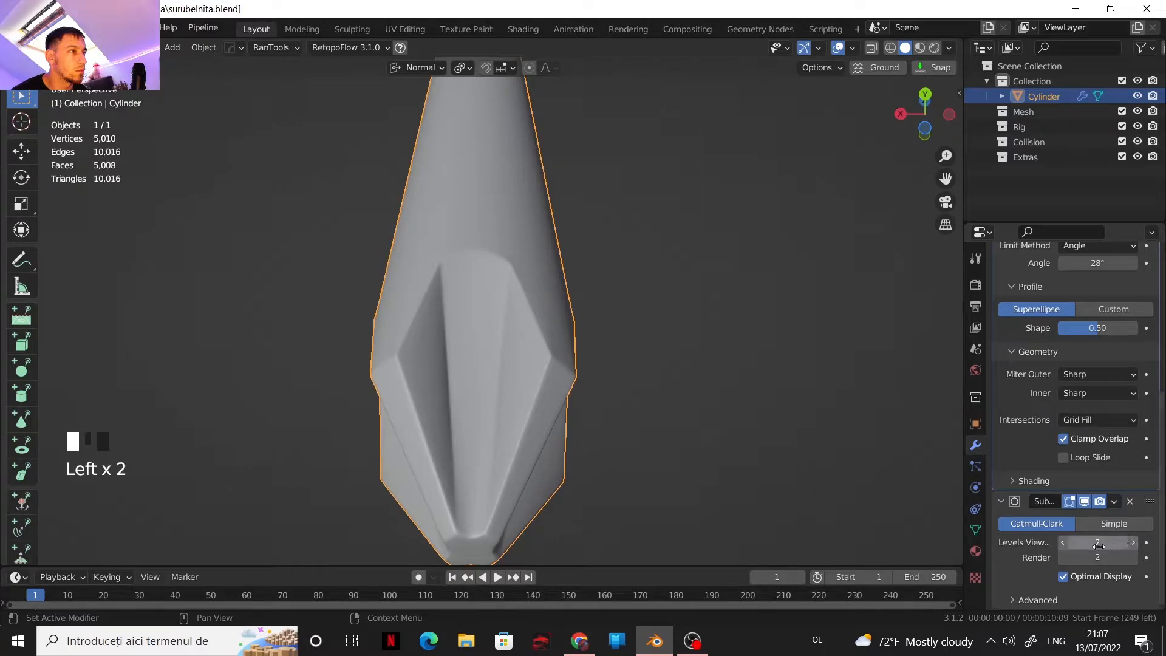
click(1064, 542)
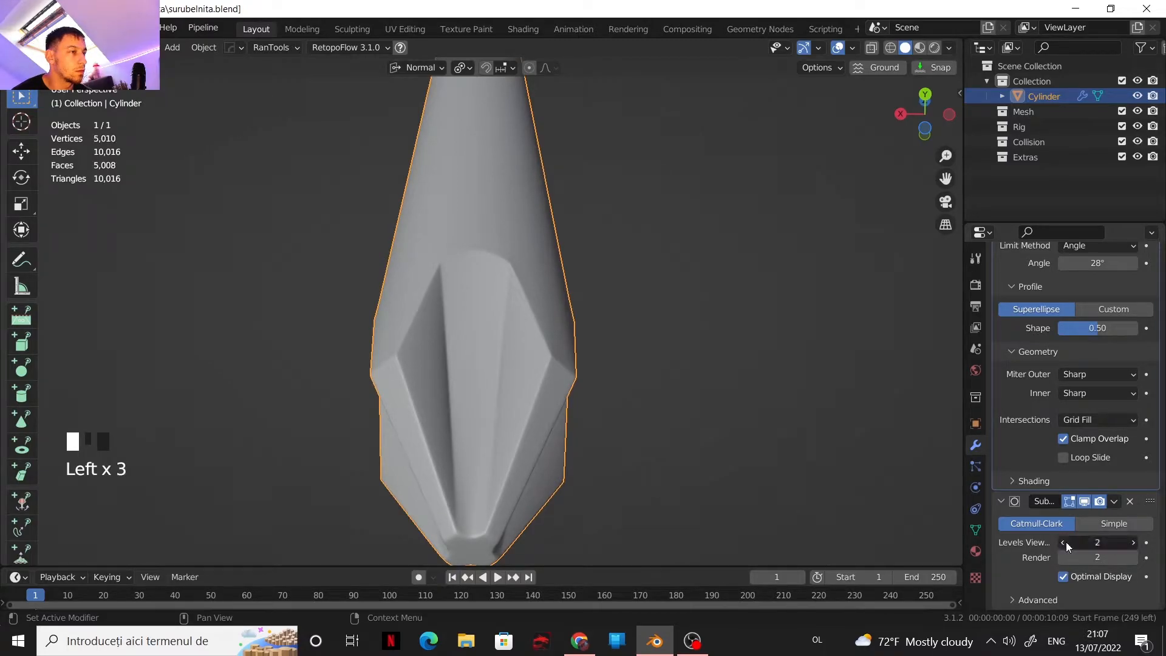
click(1133, 543)
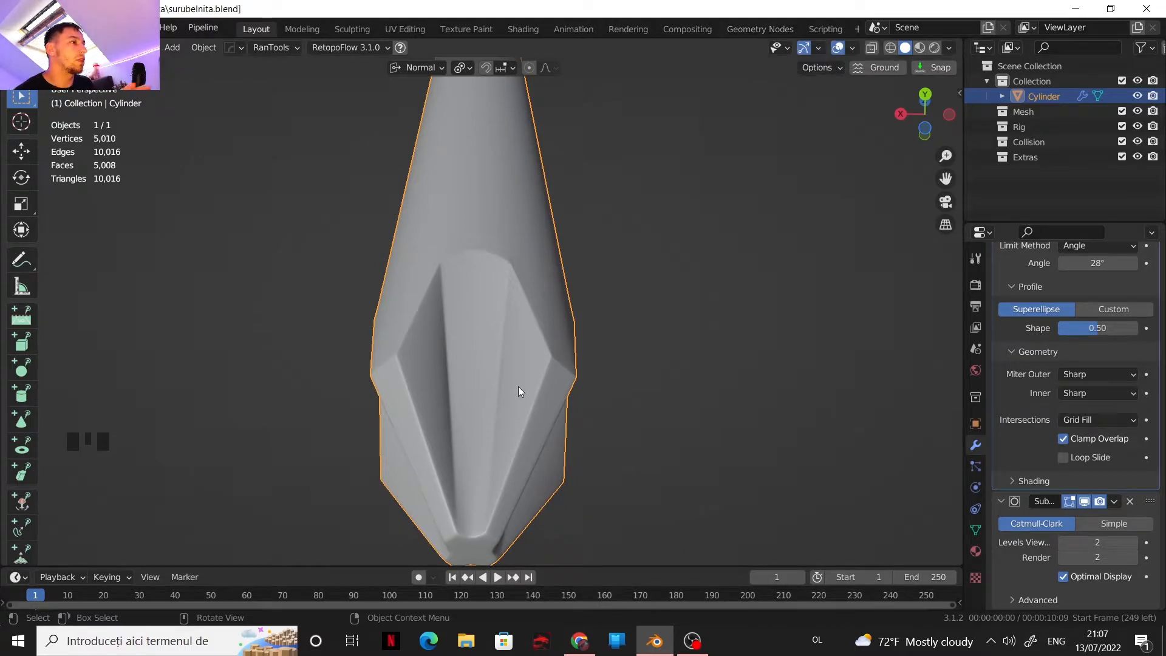
Examine the whole shaft and its cross tip from several angles, then bring up the reference image in Chrome
scroll(535, 387, down, 2)
shift+middle_drag(555, 388, 563, 307)
scroll(514, 396, down, 2)
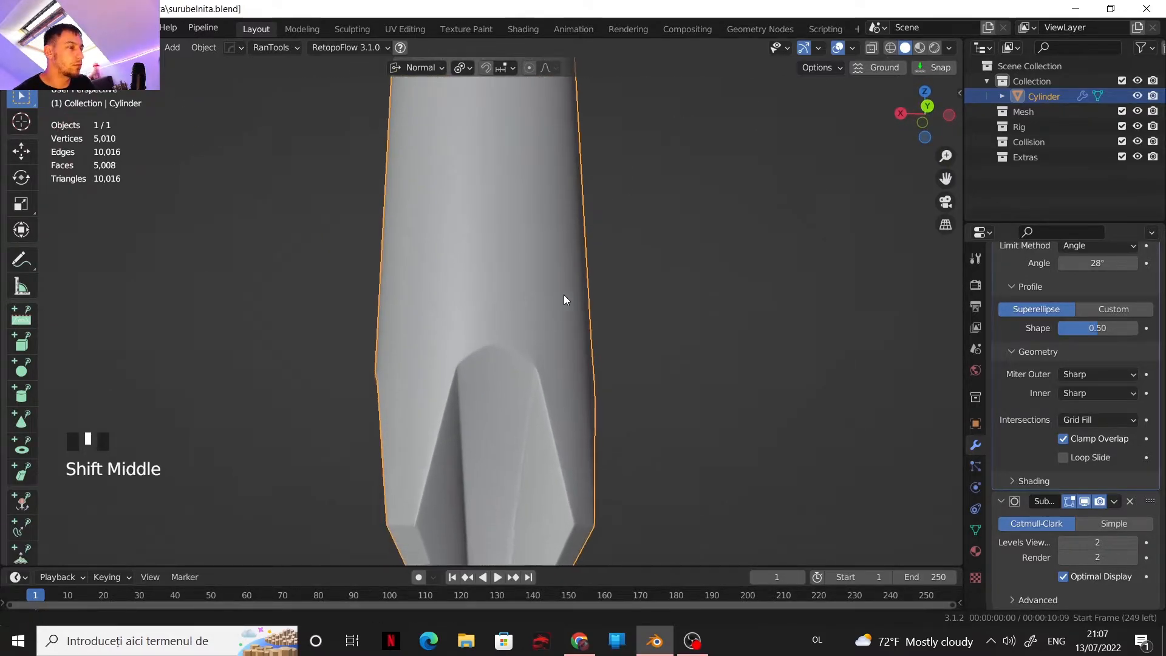
scroll(553, 274, down, 2)
scroll(524, 323, up, 2)
scroll(450, 307, down, 2)
scroll(480, 222, down, 6)
scroll(458, 348, down, 3)
shift+middle_drag(458, 348, 551, 245)
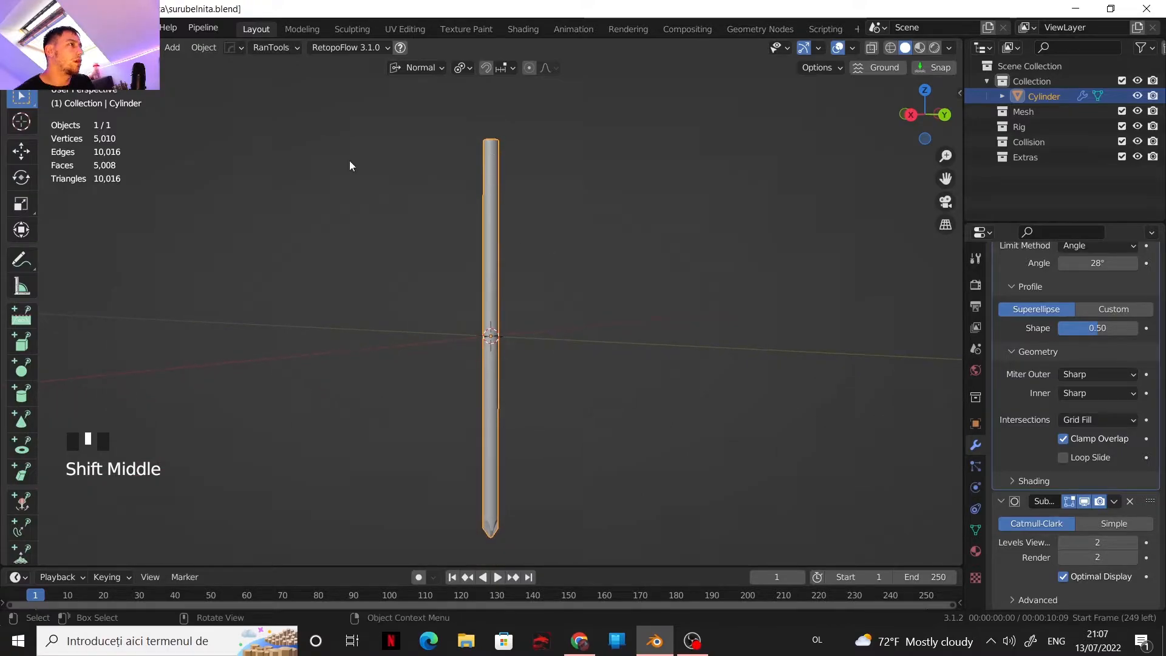
middle_drag(508, 396, 495, 247)
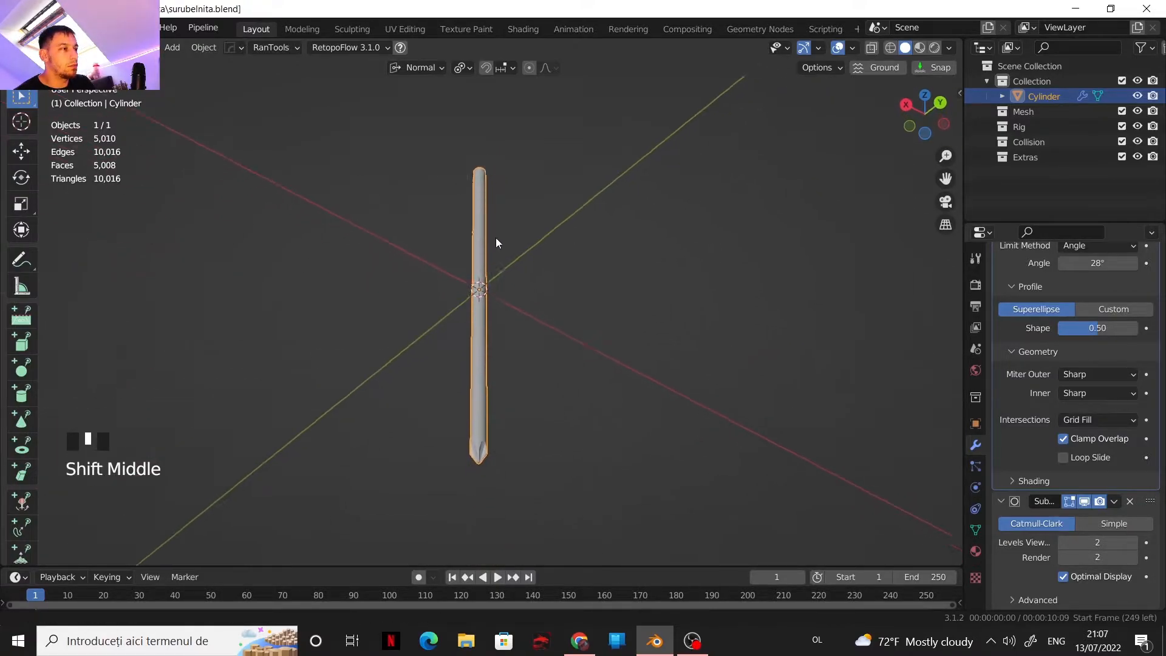
scroll(507, 365, up, 3)
shift+middle_drag(508, 365, 508, 224)
scroll(507, 246, up, 5)
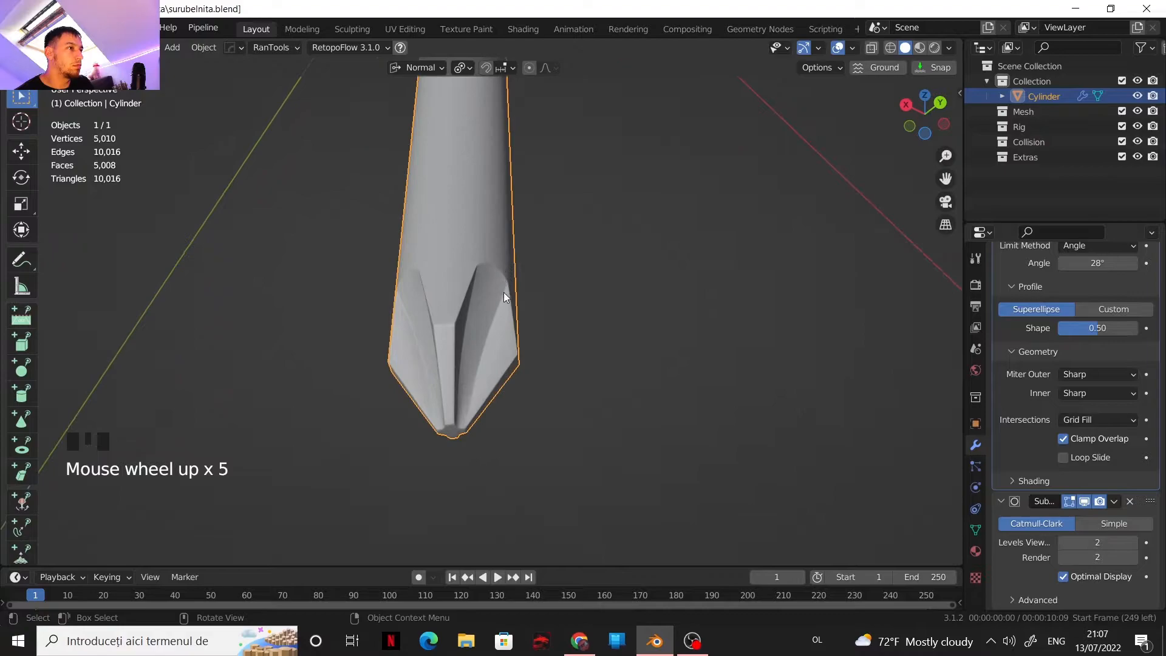
click(582, 639)
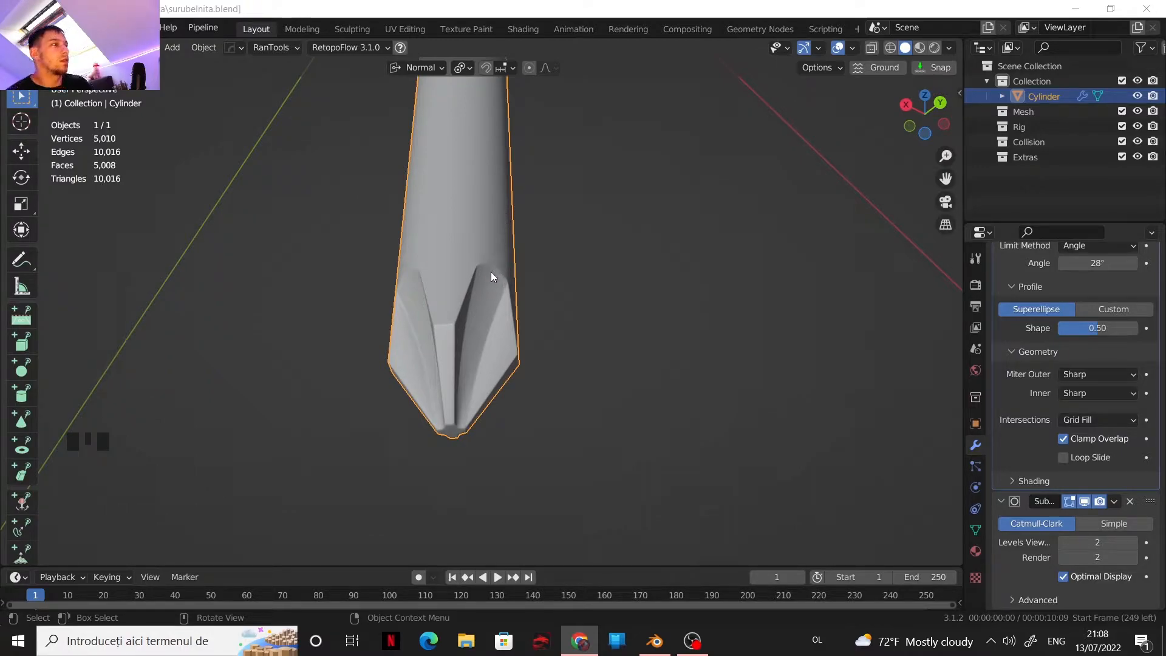
In Edit Mode, select an upper edge of one tip groove and show the mesh in X-ray from the right orthographic view
scroll(480, 271, down, 3)
middle_drag(477, 276, 513, 367)
key(Tab)
scroll(469, 334, up, 2)
shift+middle_drag(469, 334, 555, 322)
scroll(486, 343, up, 2)
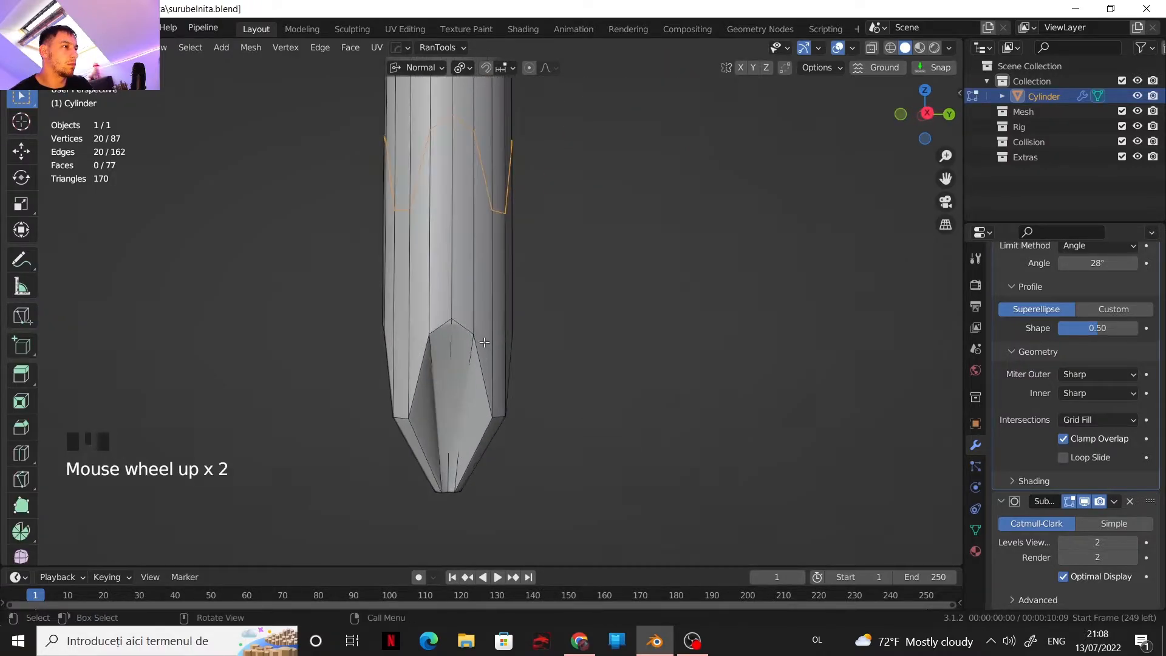
scroll(436, 348, up, 3)
click(406, 341)
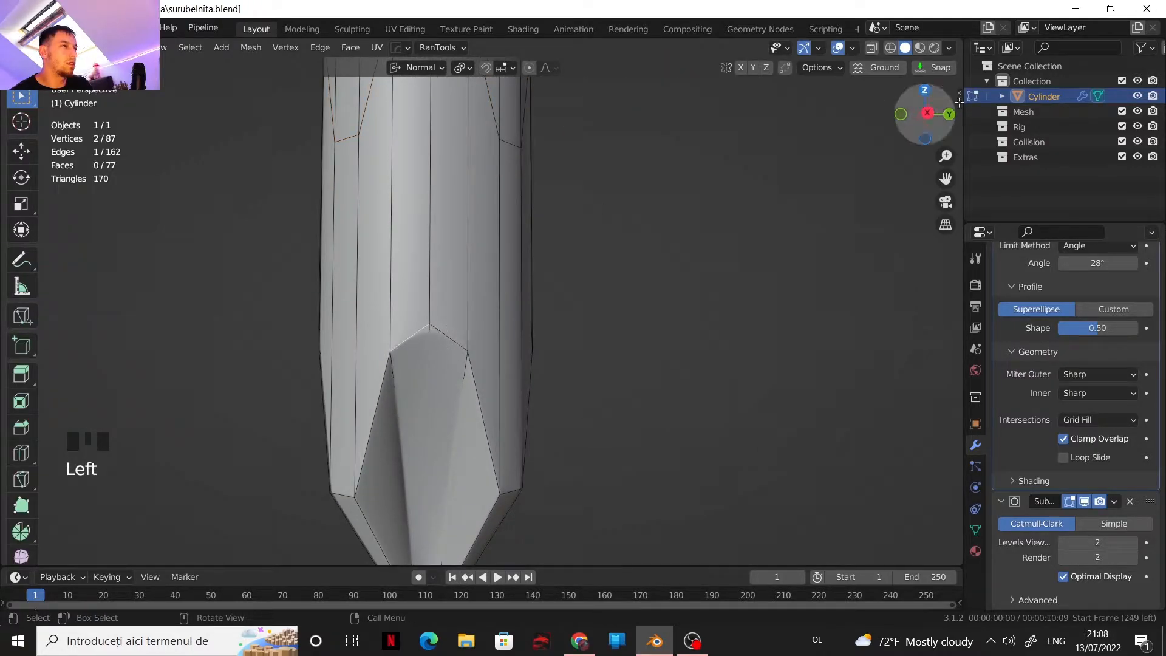
click(938, 113)
click(872, 49)
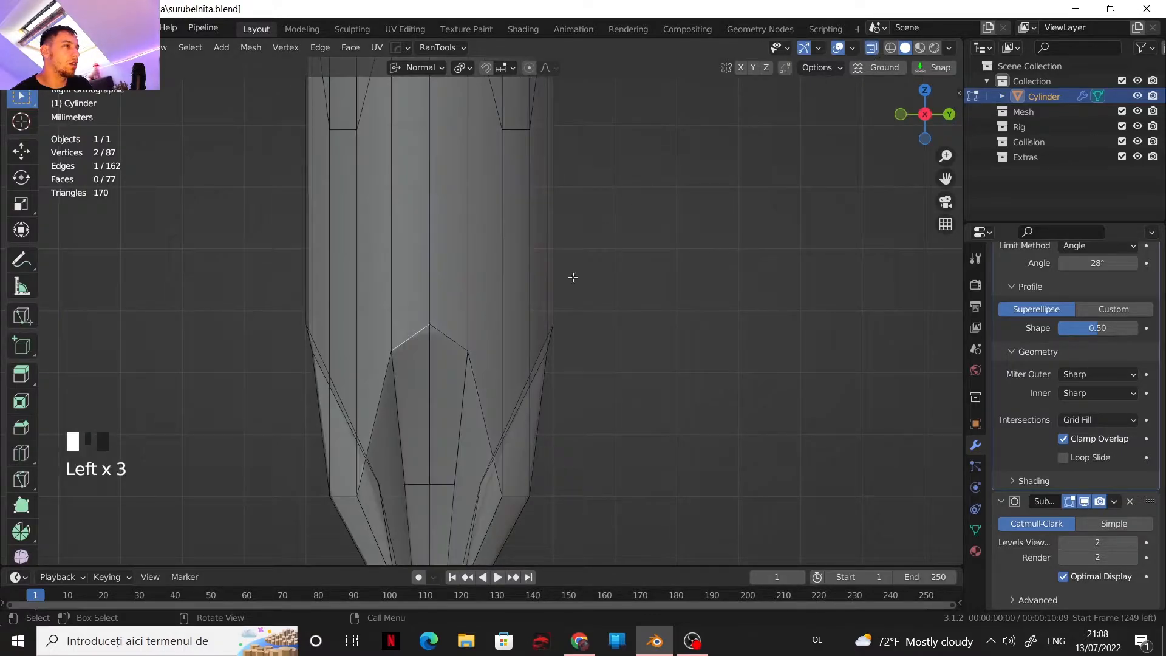
key(b)
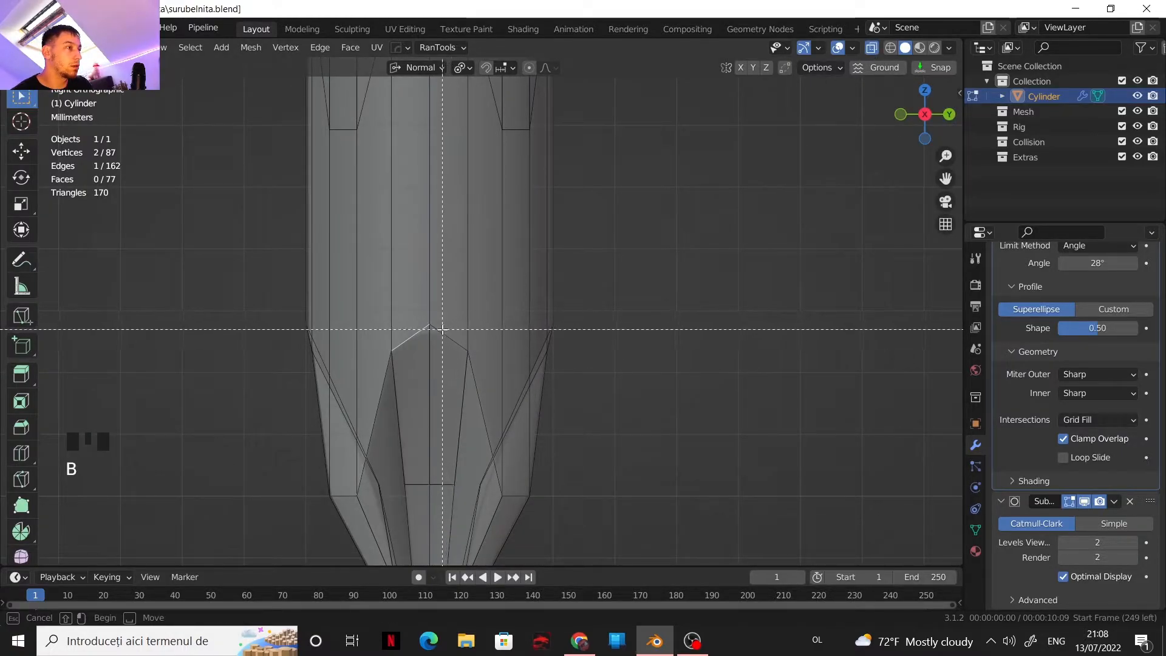
drag(416, 316, 452, 343)
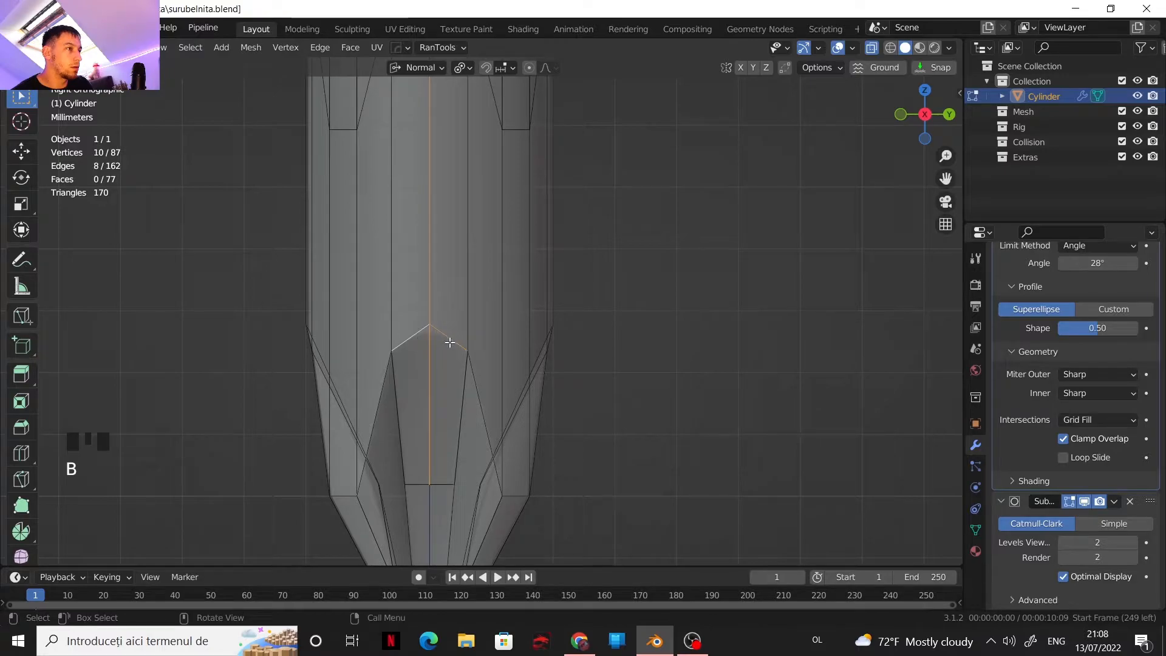
key(c)
right_click(416, 333)
click(414, 338)
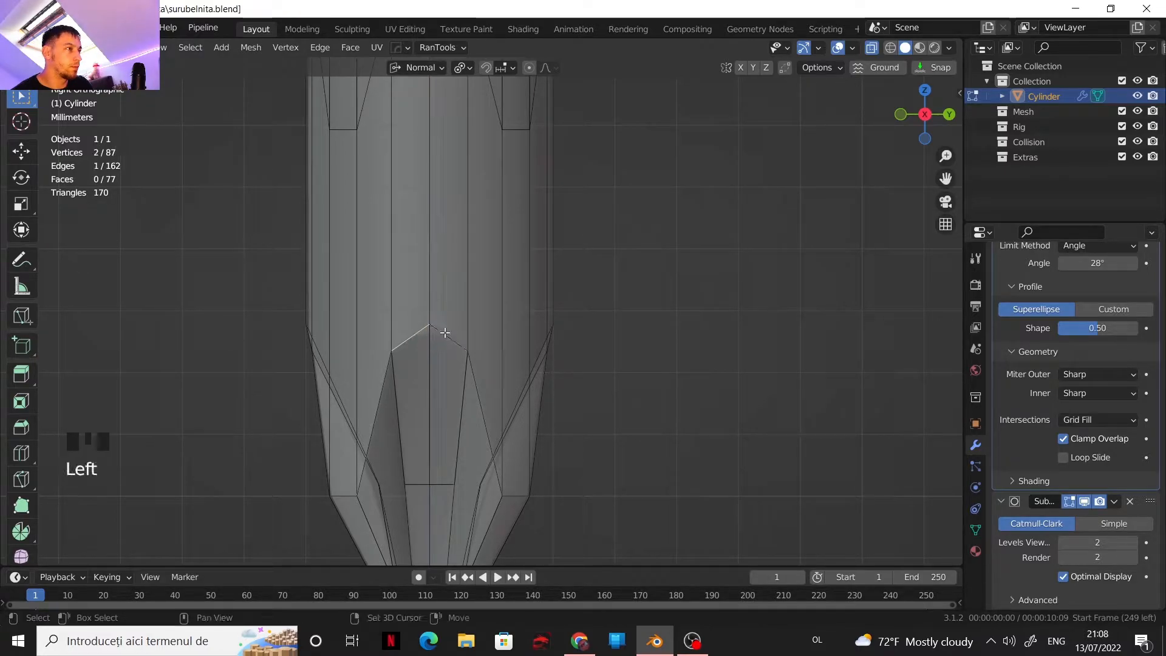
Circle-select the upper arch edges of all four tip grooves through the mesh, working from the right and back views
key(c)
click(410, 336)
right_click(447, 335)
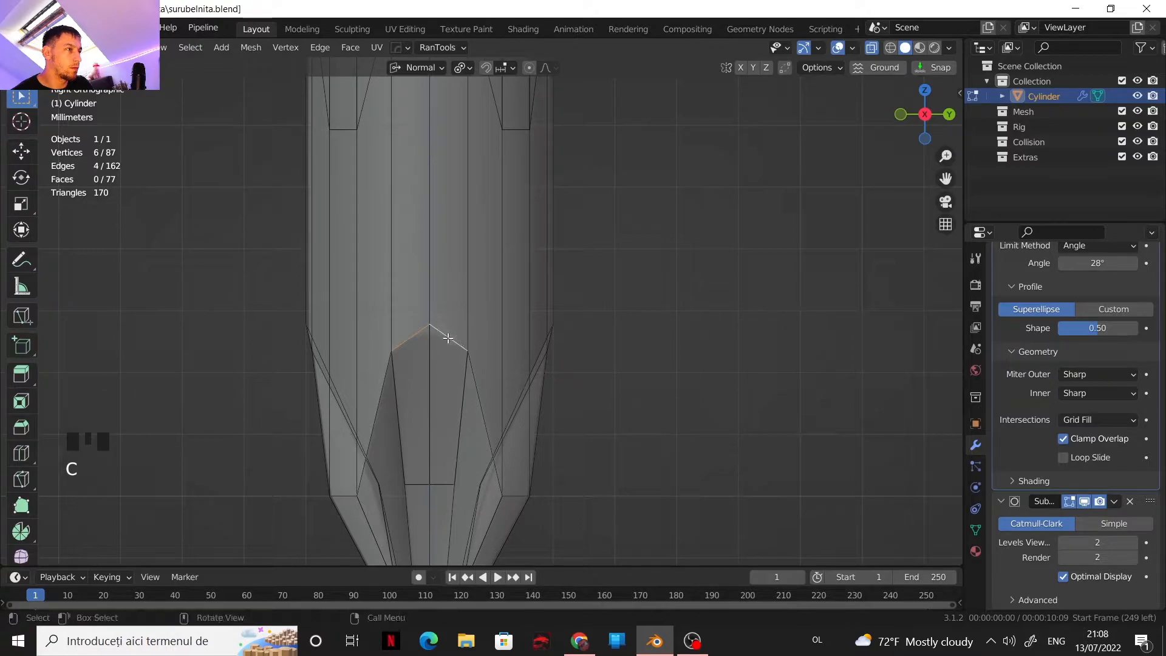
click(949, 117)
key(c)
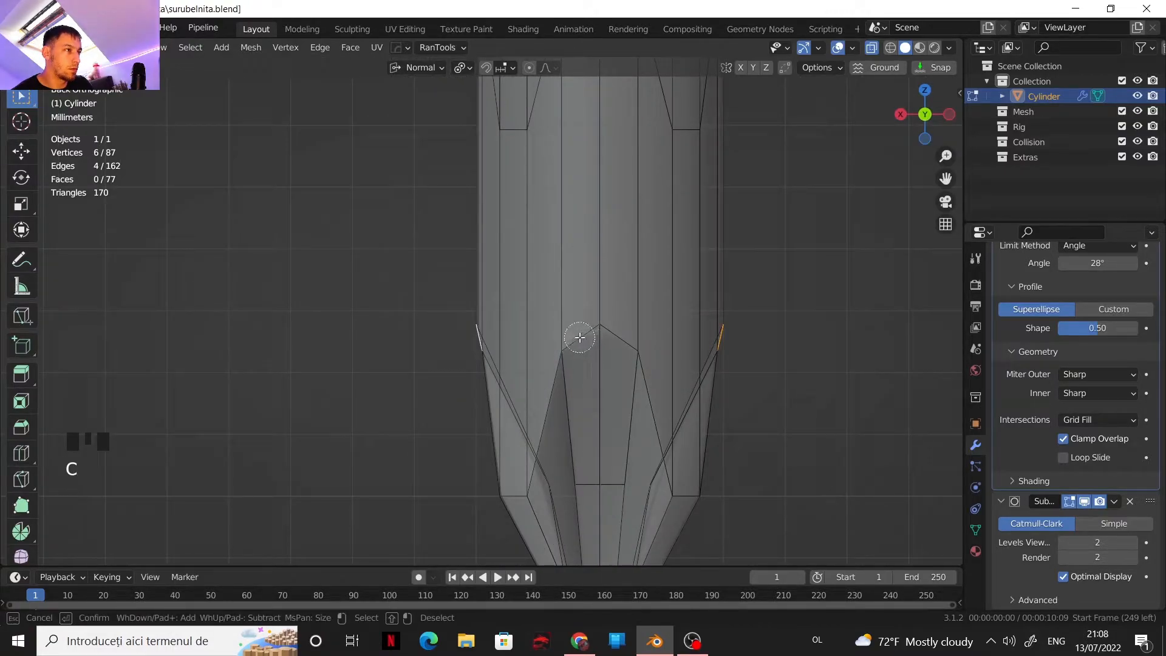
middle_drag(622, 336, 910, 118)
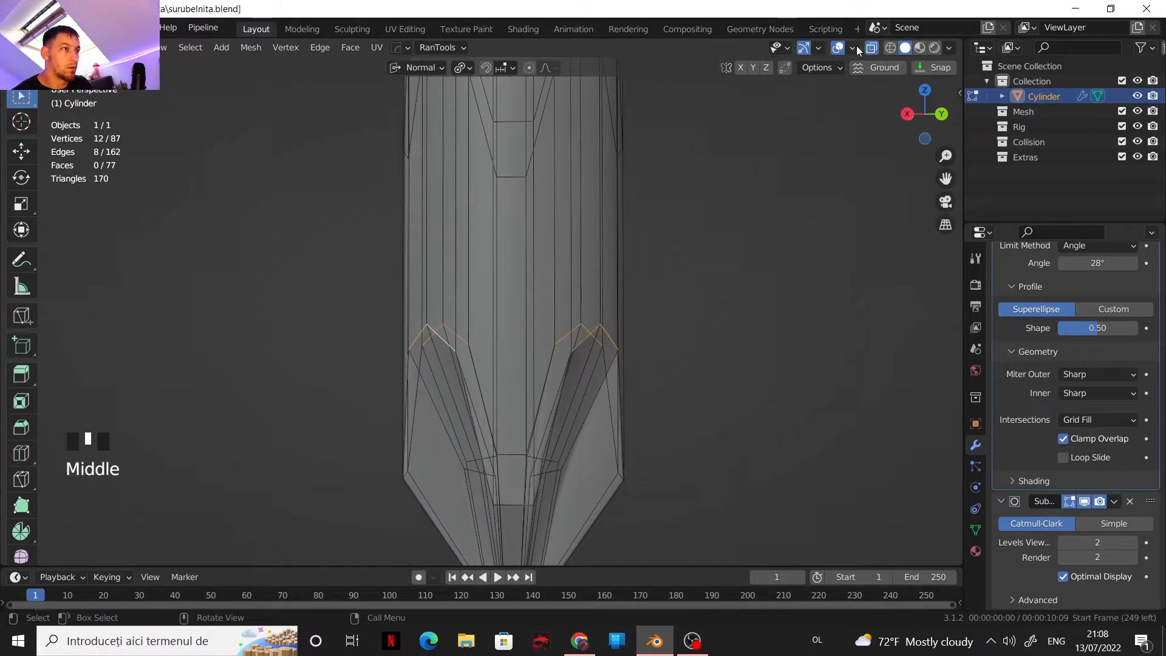
Turn off X-ray and, in front view, try to move the grooves' upper edges up the shaft along global Z
click(872, 47)
double_click(923, 114)
scroll(586, 325, down, 3)
scroll(585, 324, down, 2)
scroll(598, 319, up, 2)
key(g)
key(z)
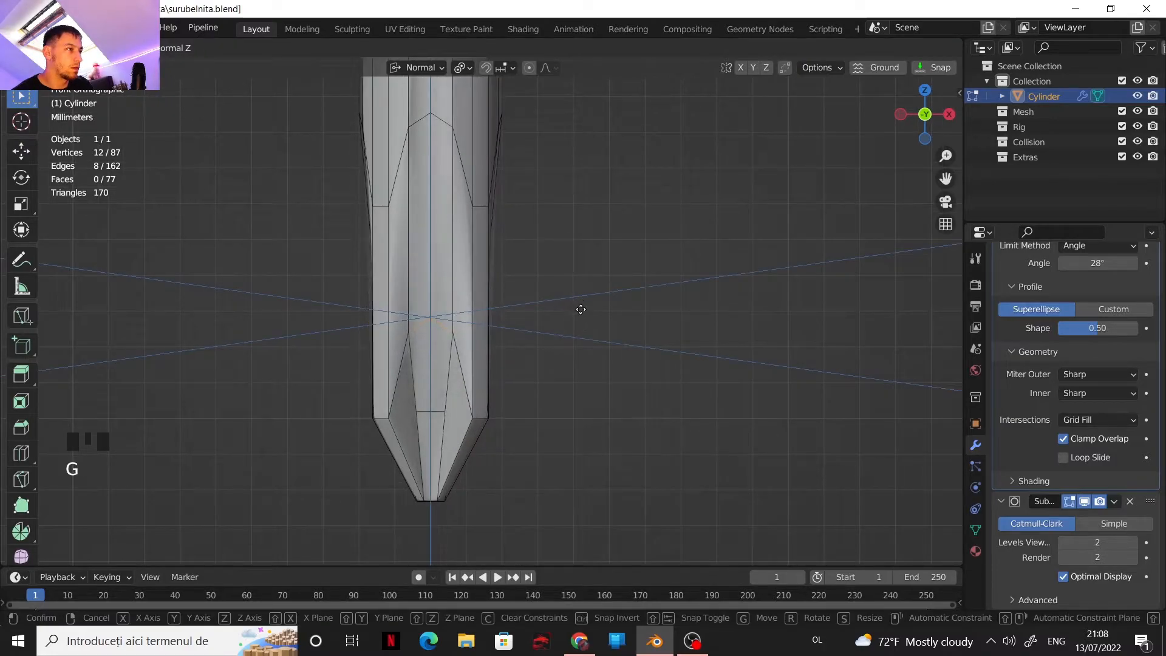
key(z)
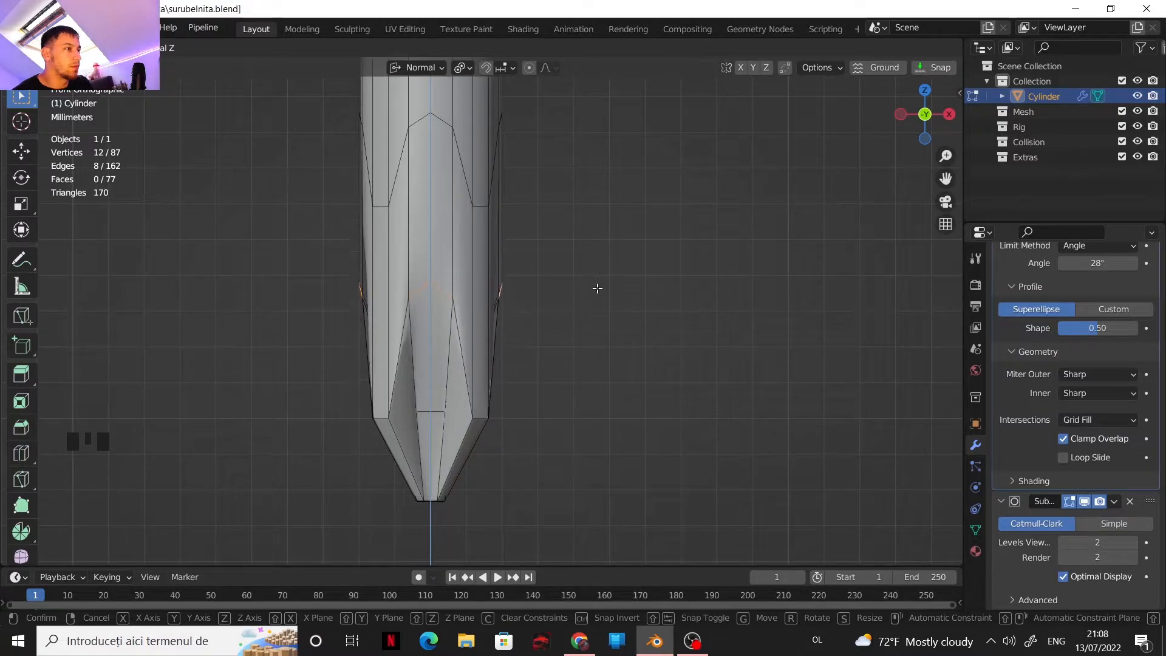
key(Escape)
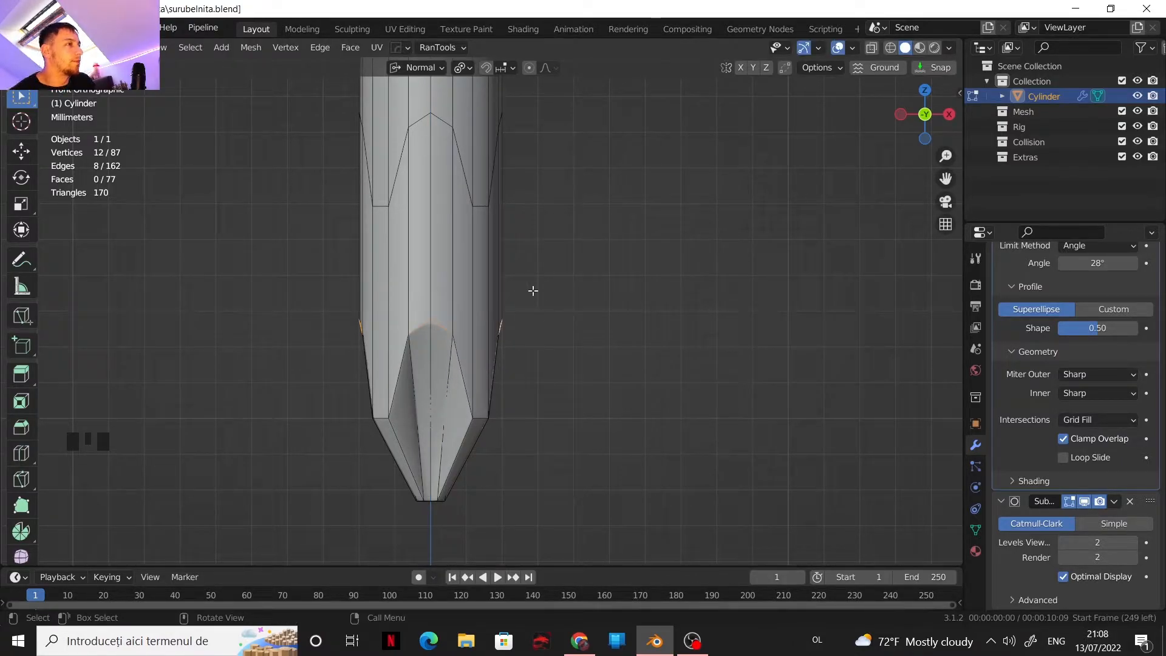
Examine the smoothed cross tip from below and compare it with its base mesh in Edit Mode
key(Tab)
scroll(563, 313, down, 3)
scroll(556, 364, down, 2)
middle_drag(554, 391, 498, 238)
scroll(483, 253, up, 1)
scroll(484, 261, up, 1)
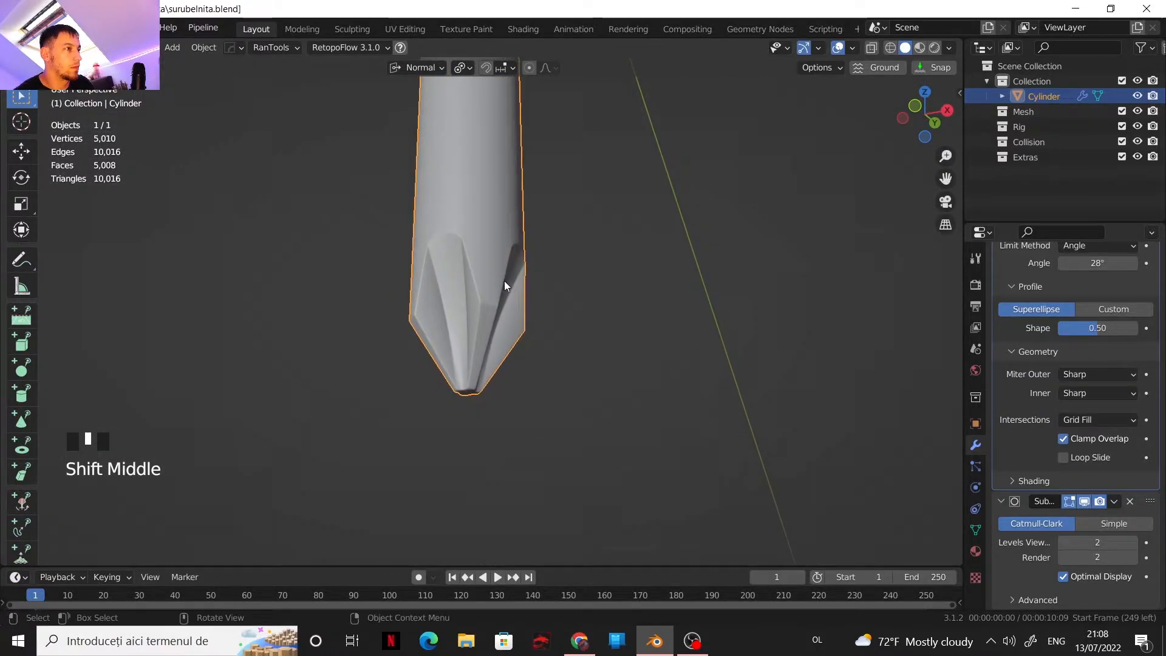
key(Tab)
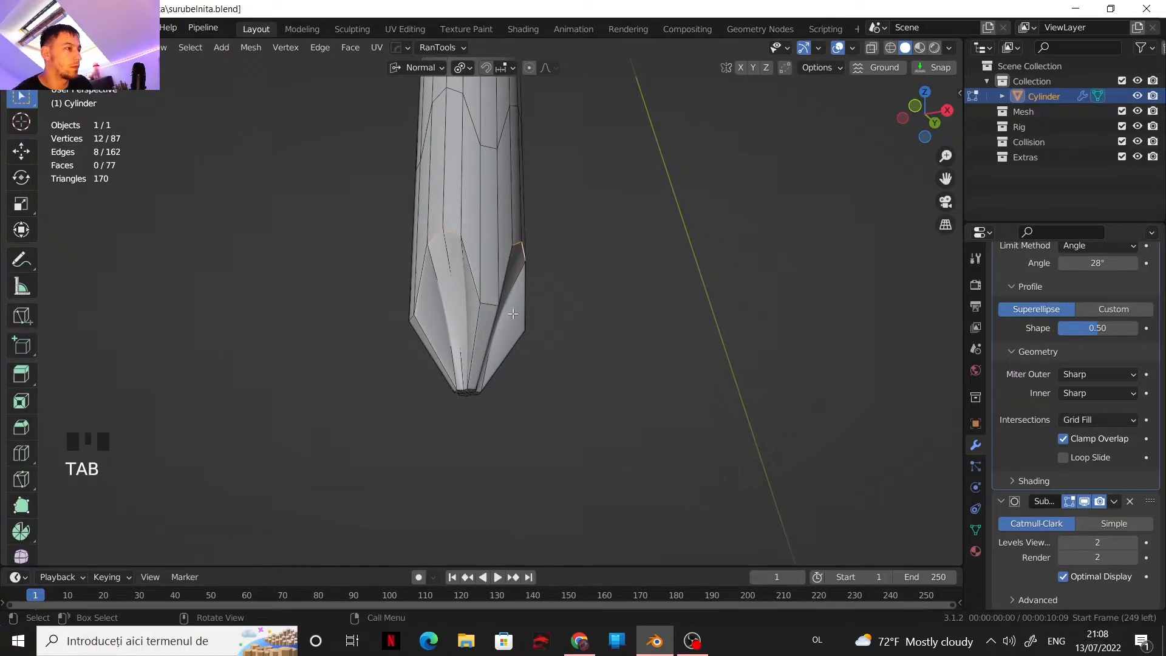
scroll(514, 312, up, 1)
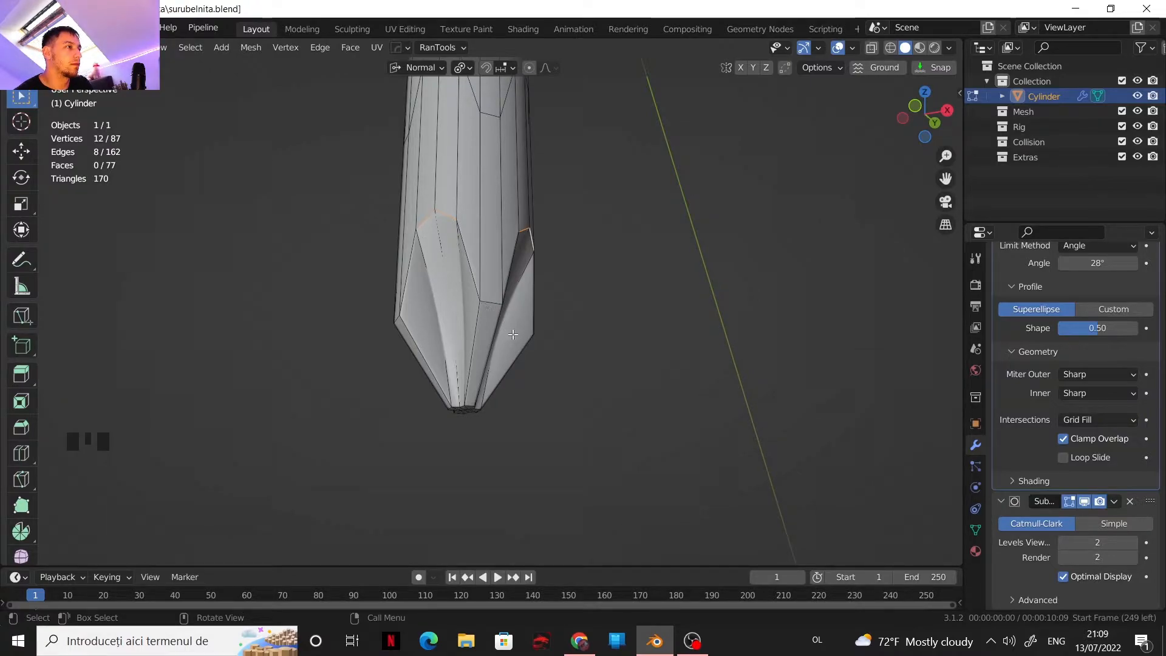
Snap the 3D cursor to the shaft's top end face and return to Object Mode
scroll(632, 266, down, 2)
shift+middle_drag(632, 265, 593, 388)
scroll(593, 388, down, 4)
key(Tab)
scroll(559, 316, down, 3)
shift+middle_drag(555, 312, 584, 433)
scroll(555, 364, down, 2)
mouse_move(555, 365)
shift+middle_down()
mouse_move(533, 396)
mouse_move(542, 325)
mouse_move(479, 331)
mouse_move(518, 367)
mouse_move(542, 360)
shift+middle_up()
scroll(542, 331, up, 7)
scroll(511, 312, up, 5)
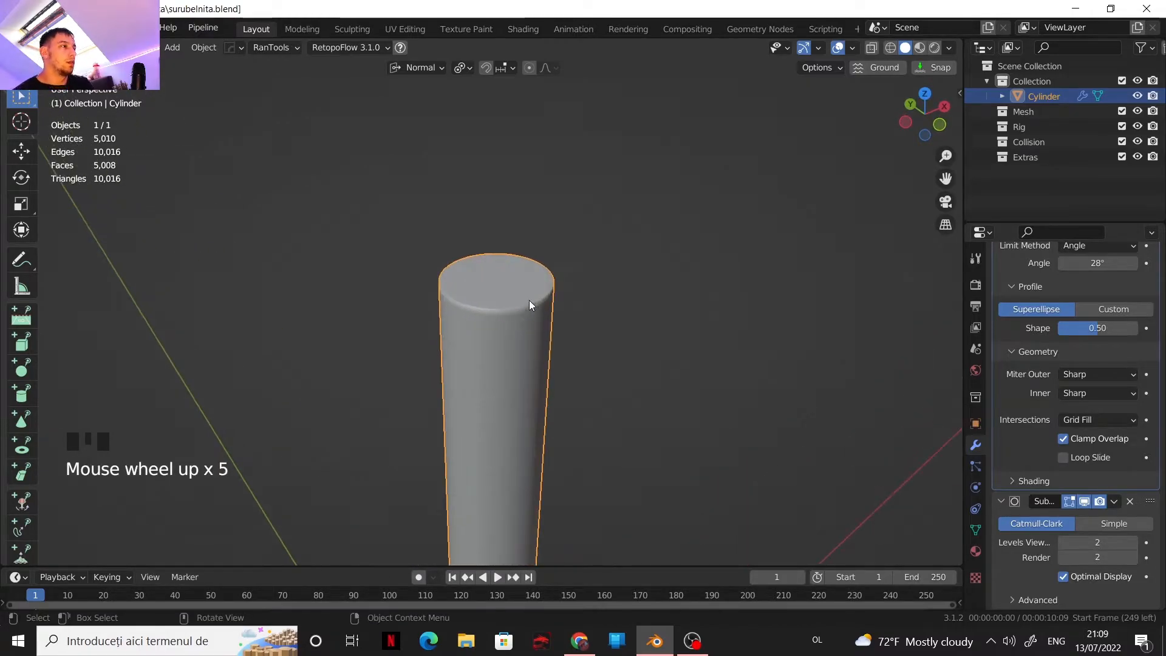
click(520, 306)
key(Tab)
click(509, 289)
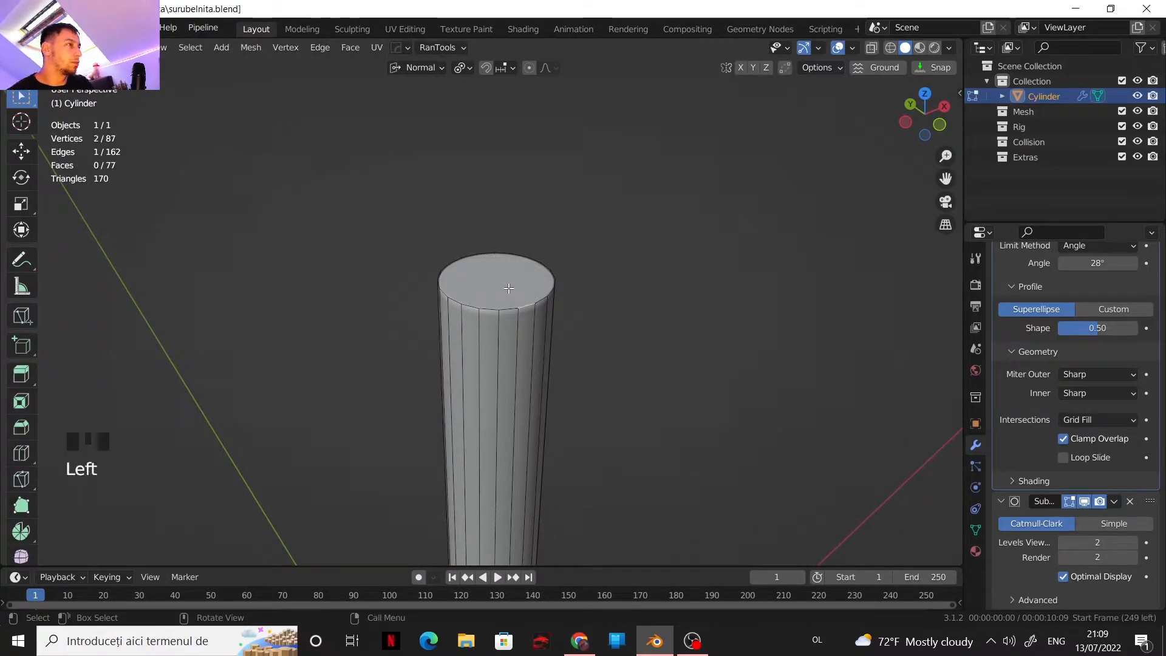
click(509, 288)
key(shift+s)
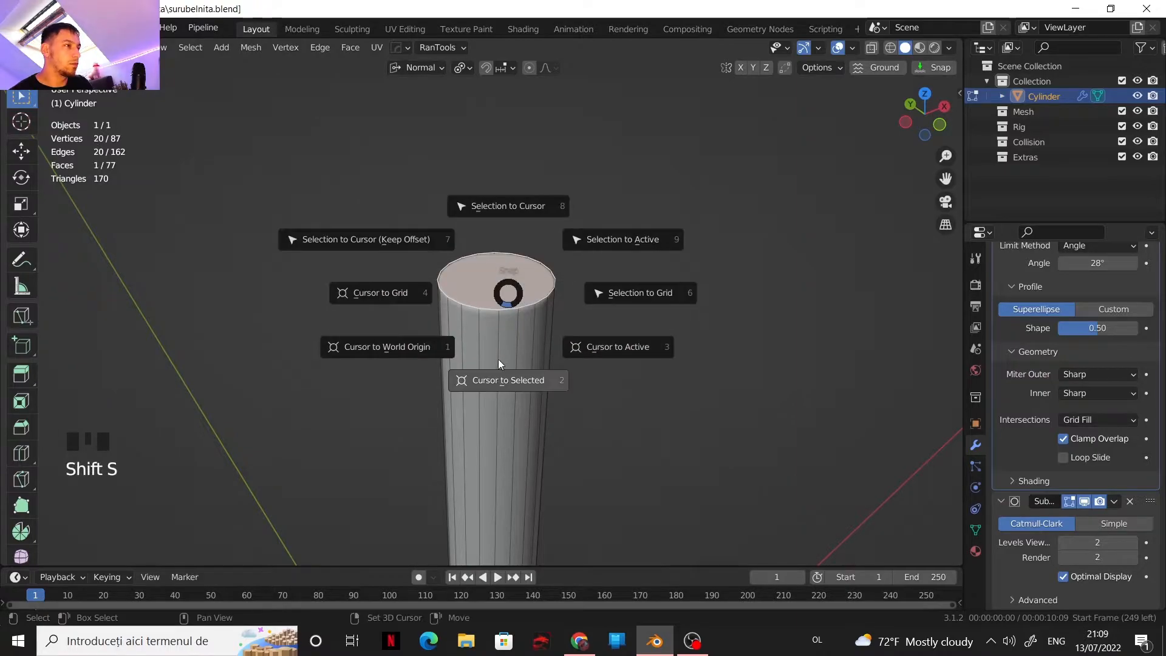
click(486, 366)
key(Tab)
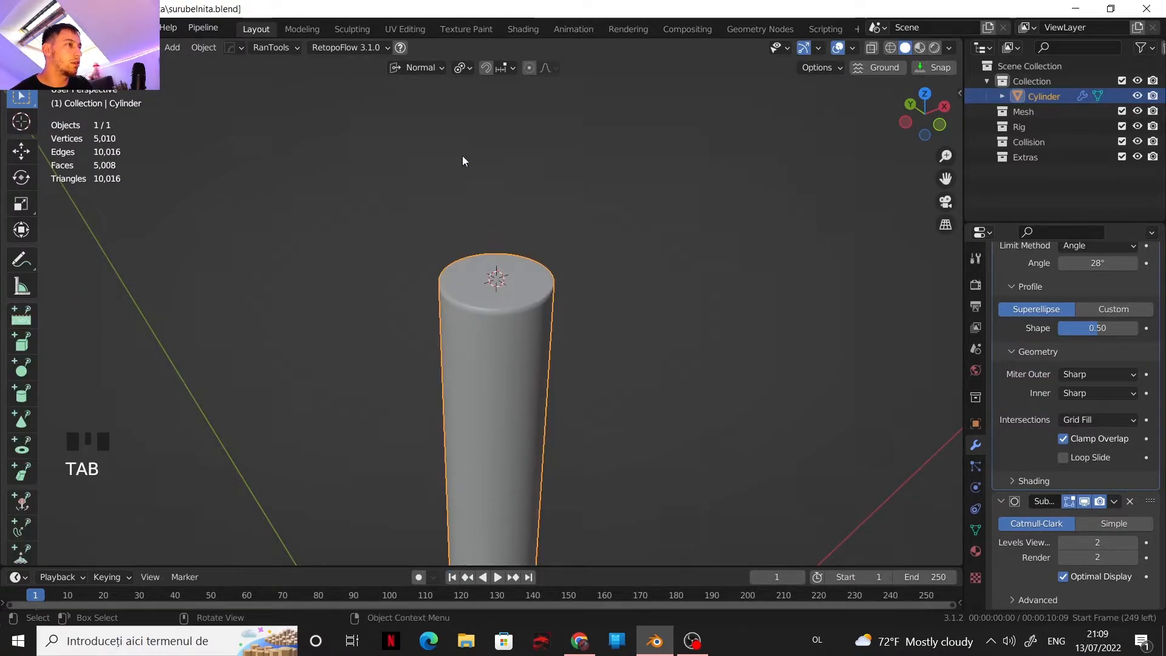
Set the transform orientation to Global and the pivot point to Median Point
click(443, 68)
click(406, 115)
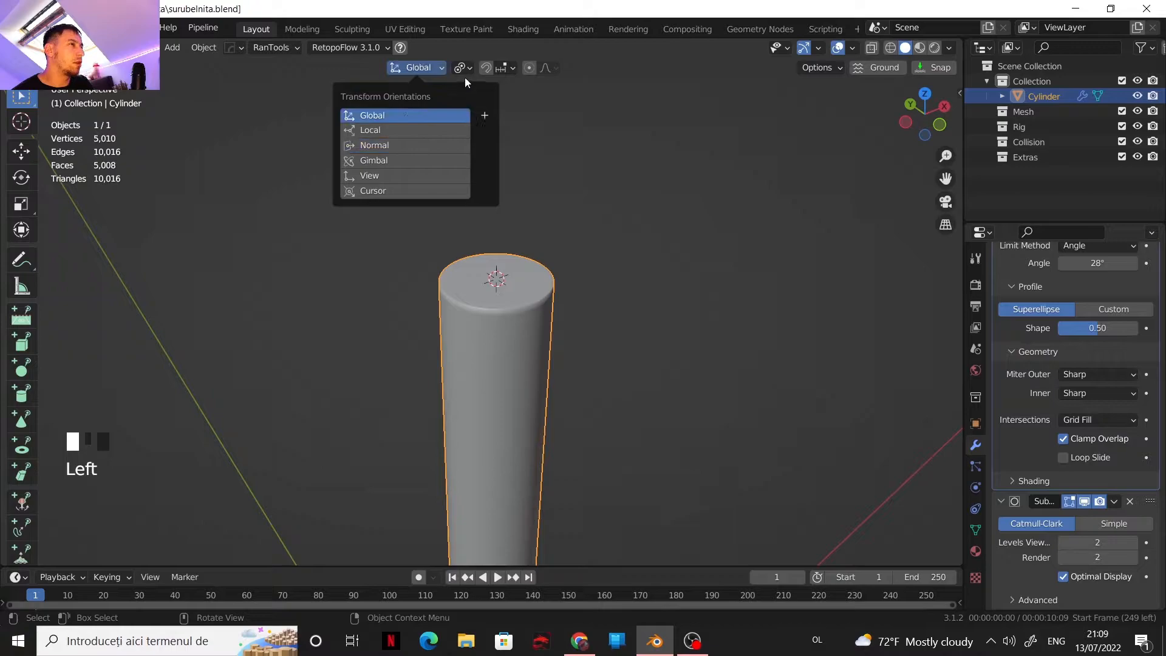
click(461, 68)
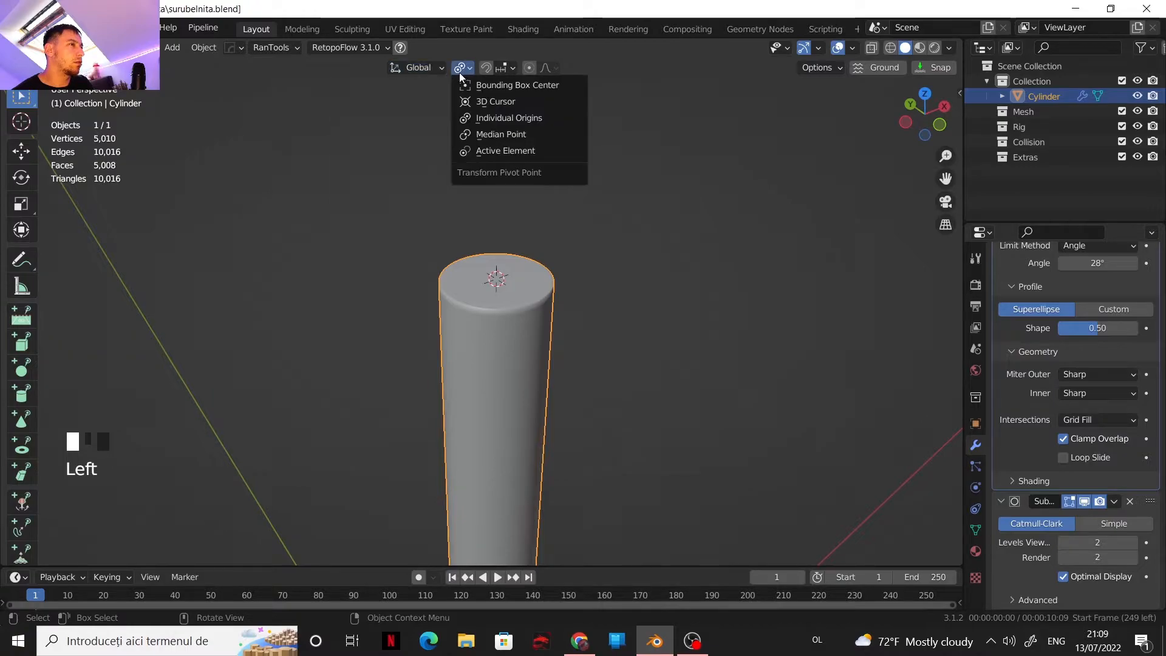
click(490, 135)
Add a mesh cylinder for the handle at the 3D cursor on the shaft's top end
scroll(540, 274, down, 4)
scroll(619, 388, up, 4)
scroll(518, 385, down, 8)
middle_drag(519, 385, 537, 293)
key(shift+a)
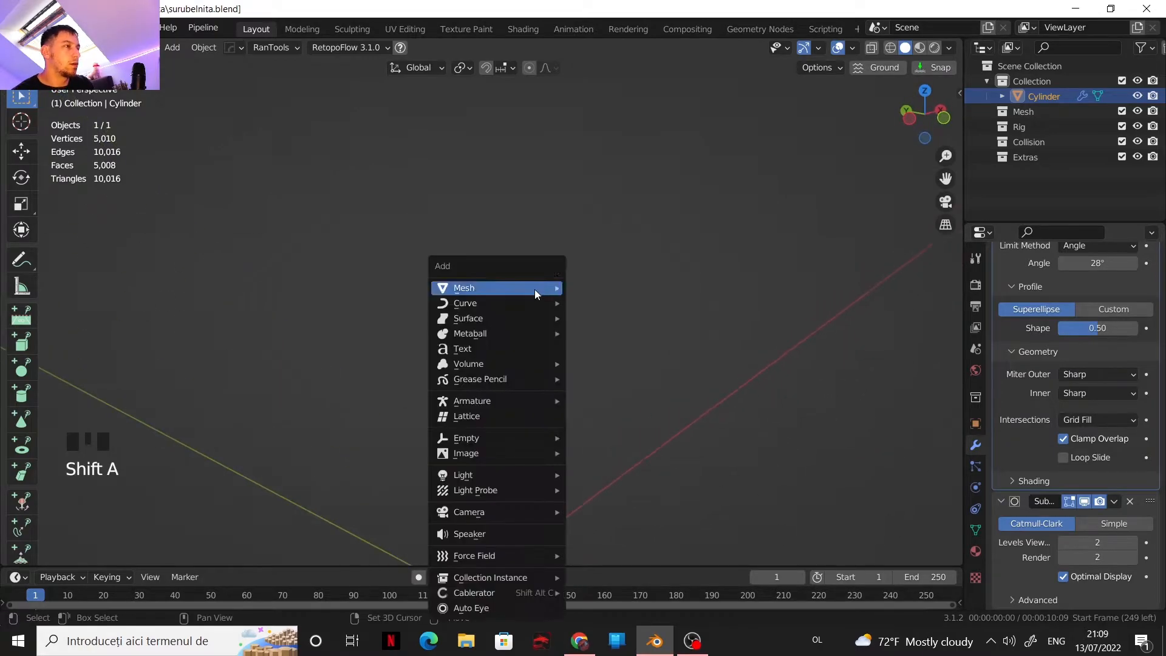
mouse_move(542, 294)
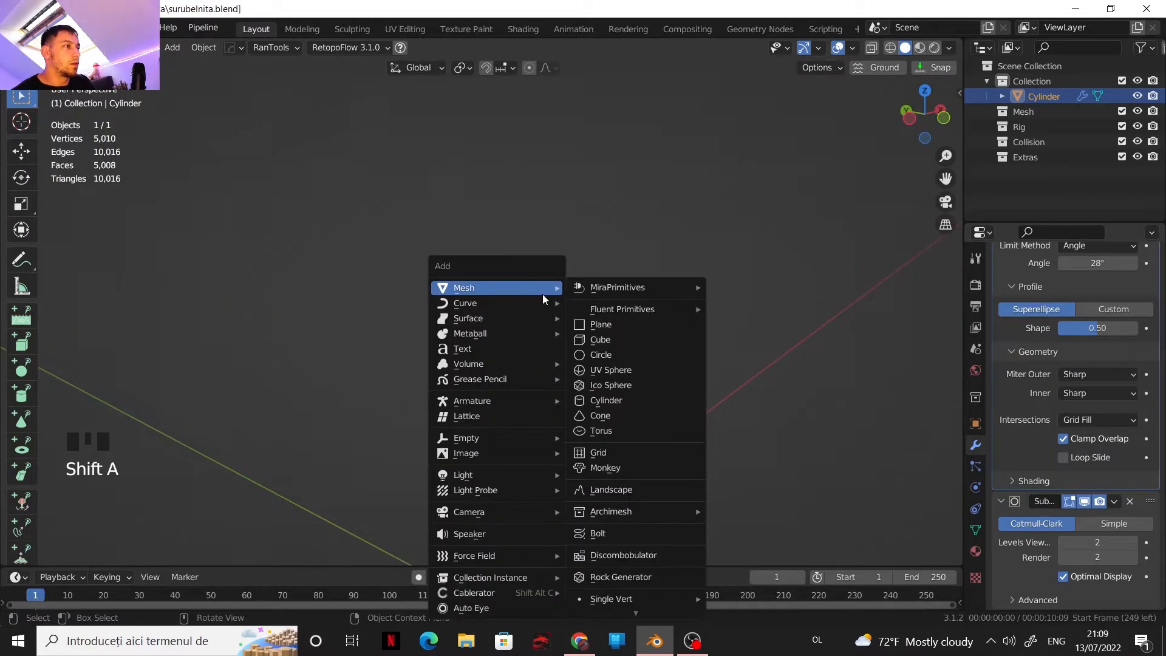
click(604, 399)
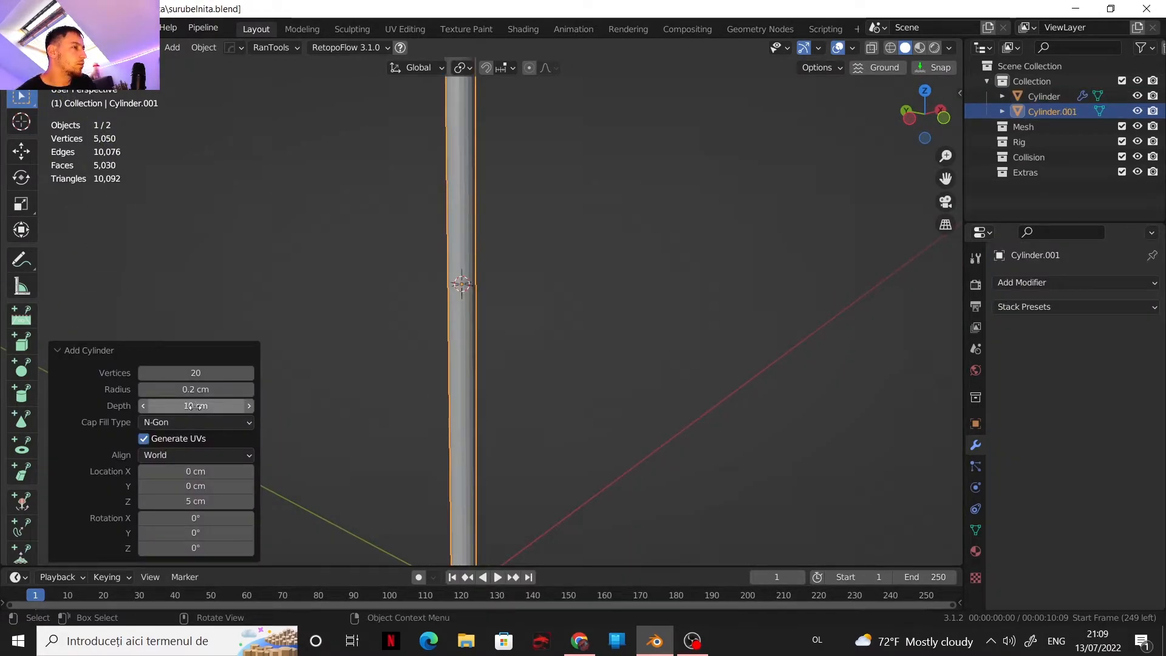
Try a radius of 1.2 cm and then 1.5 cm for the handle cylinder
drag(197, 391, 203, 393)
scroll(523, 348, down, 6)
middle_drag(552, 418, 561, 304)
scroll(548, 347, up, 2)
shift+middle_drag(548, 348, 577, 240)
click(170, 389)
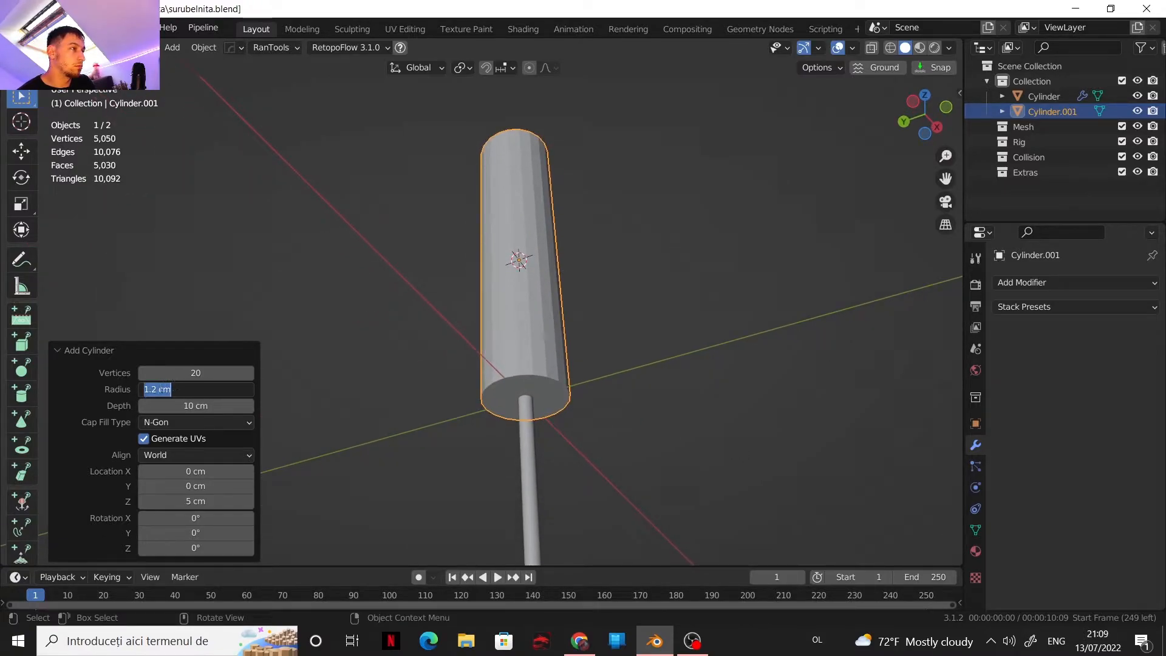
text(1.5)
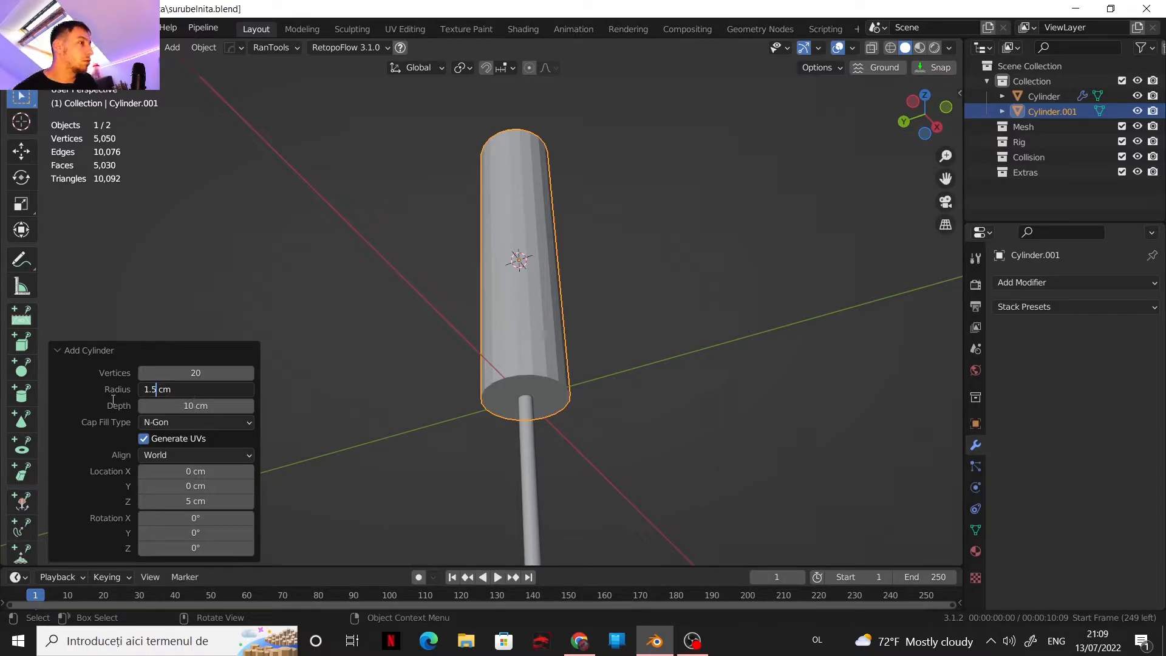
key(Return)
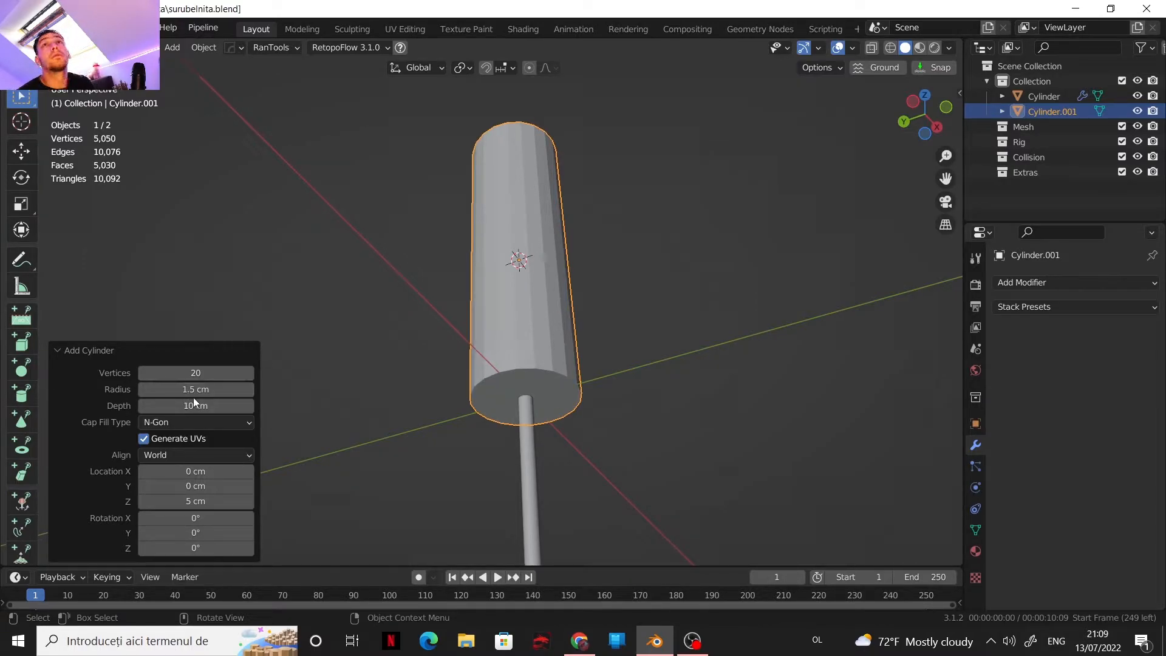
Set the handle cylinder's radius to 1 cm
click(173, 387)
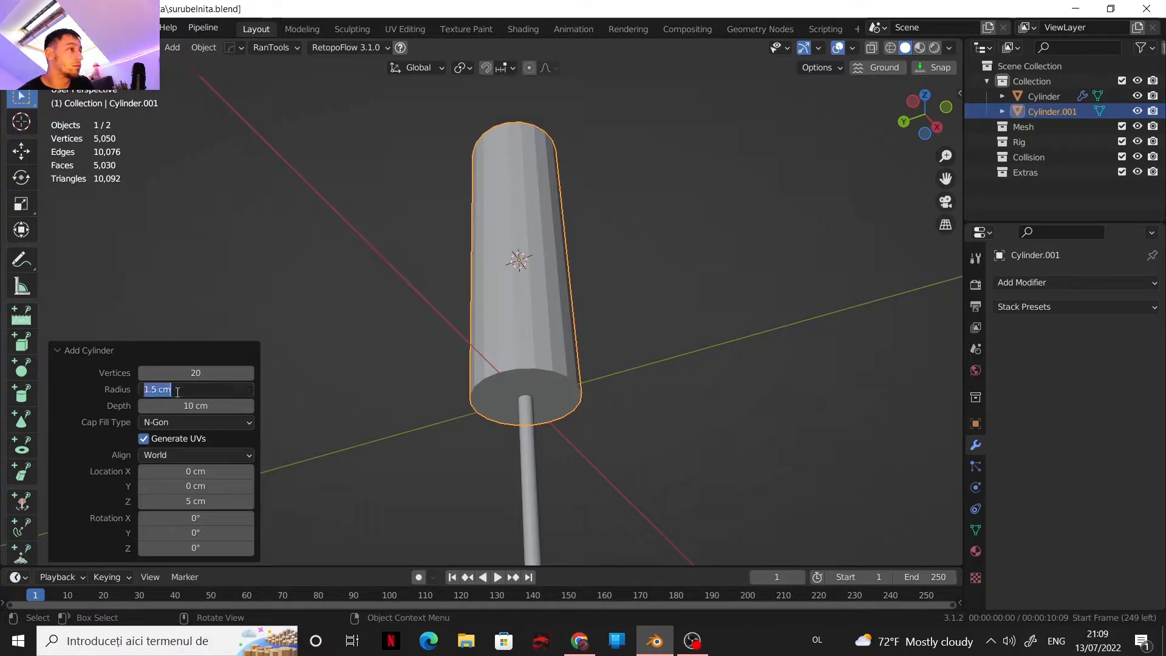
click(157, 389)
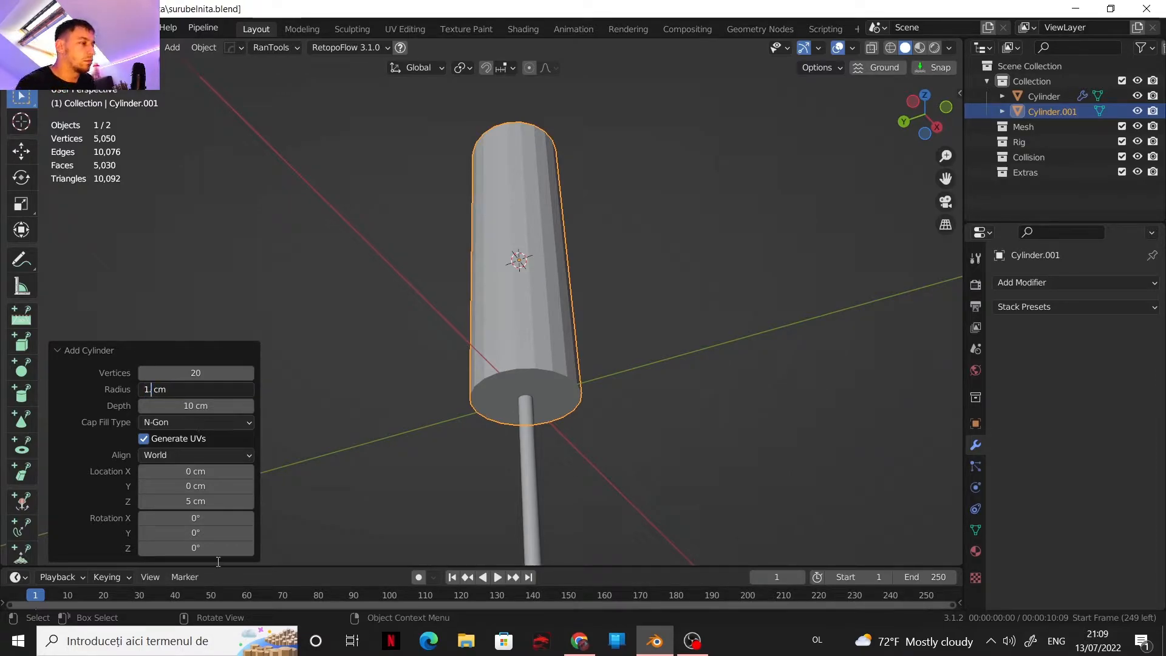
key(Return)
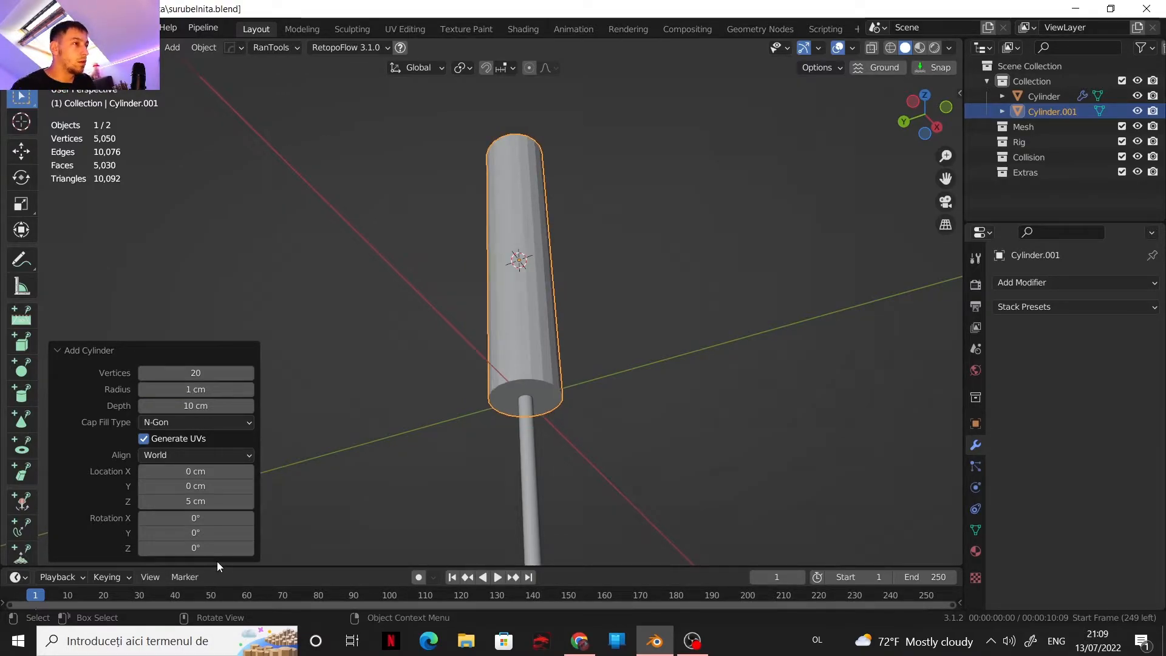
Set the handle cylinder's depth to 7 cm
click(185, 405)
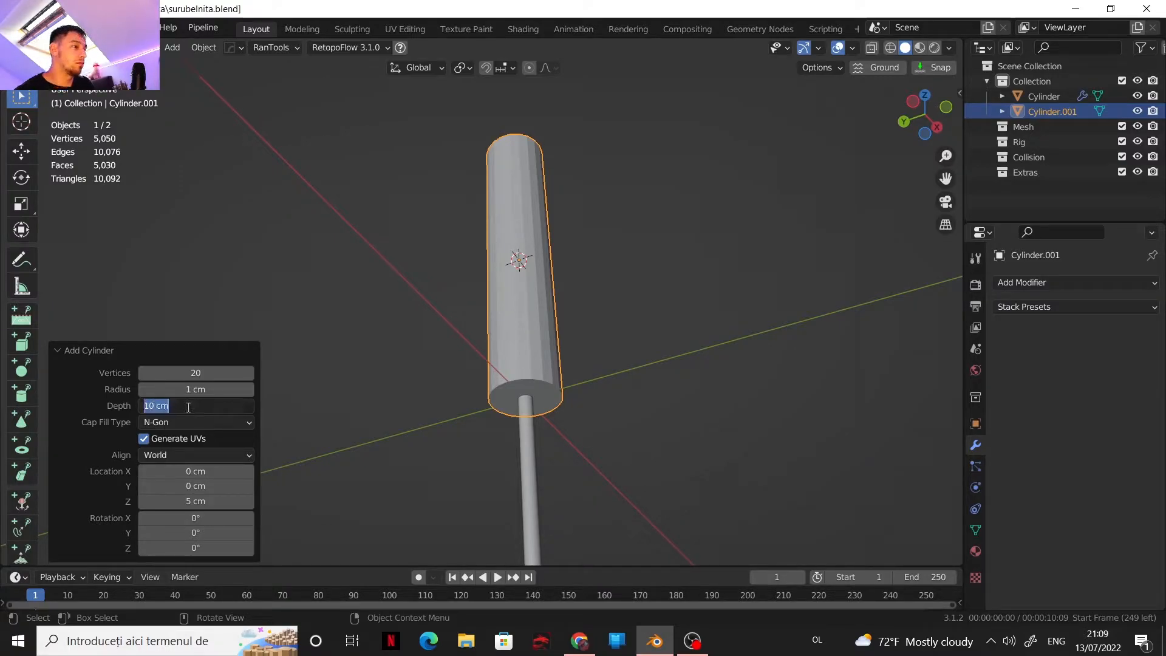
text(7)
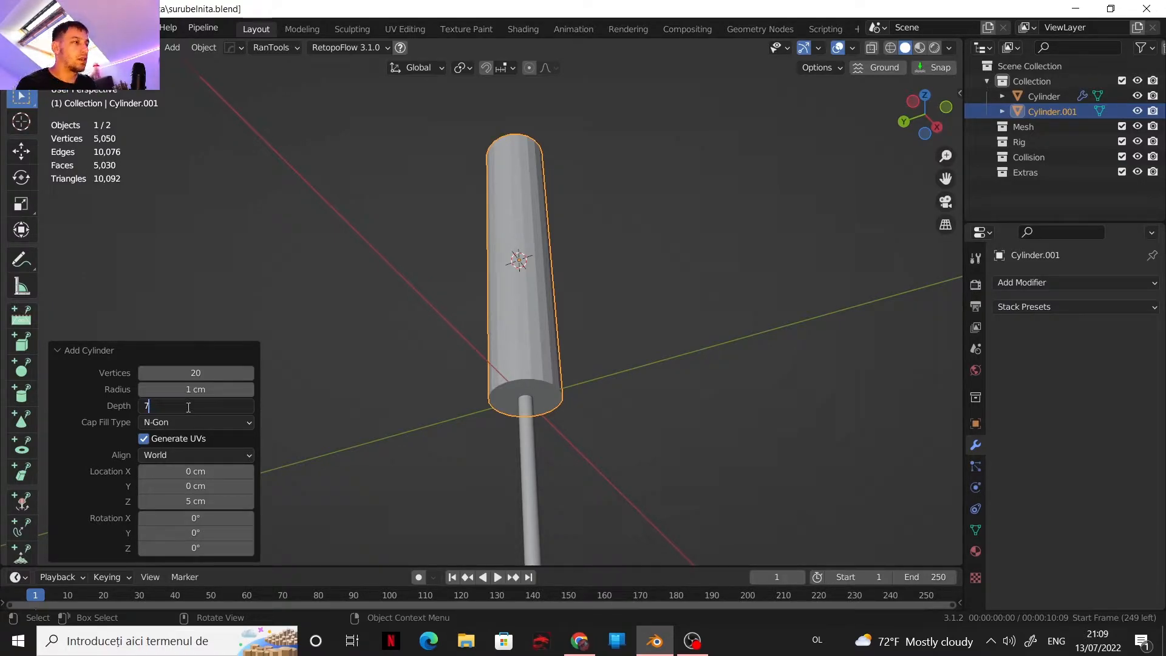
key(Return)
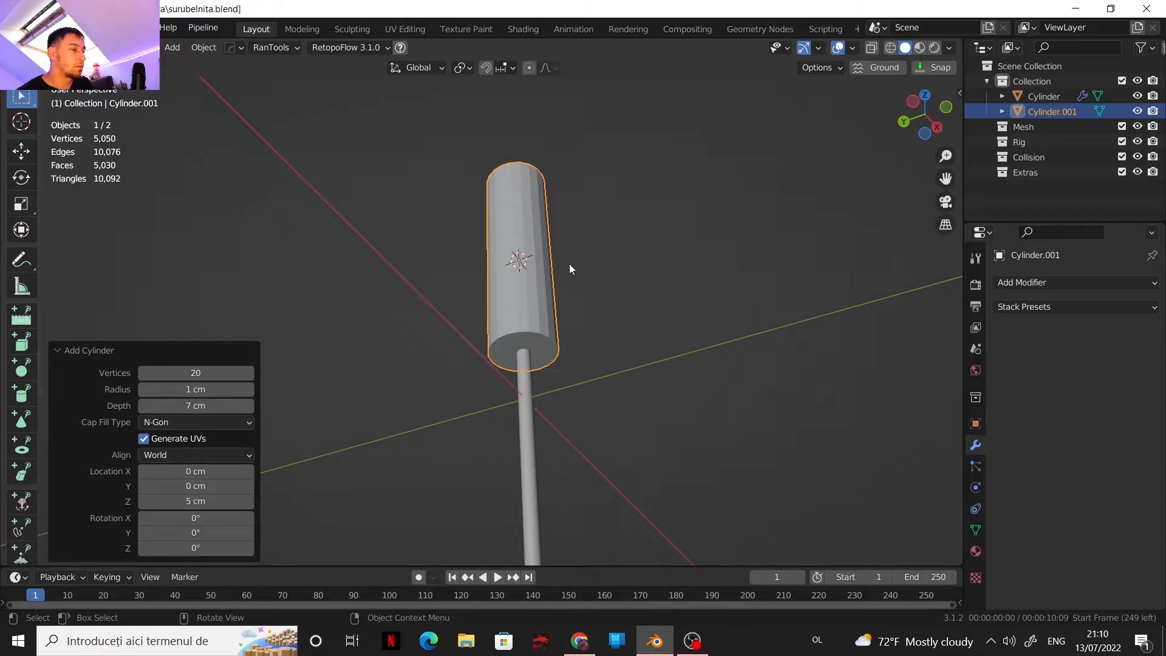
Raise the handle cylinder to a Z location of 8.5 cm so its base sits on the shaft's top end
scroll(560, 268, down, 4)
middle_drag(506, 249, 552, 341)
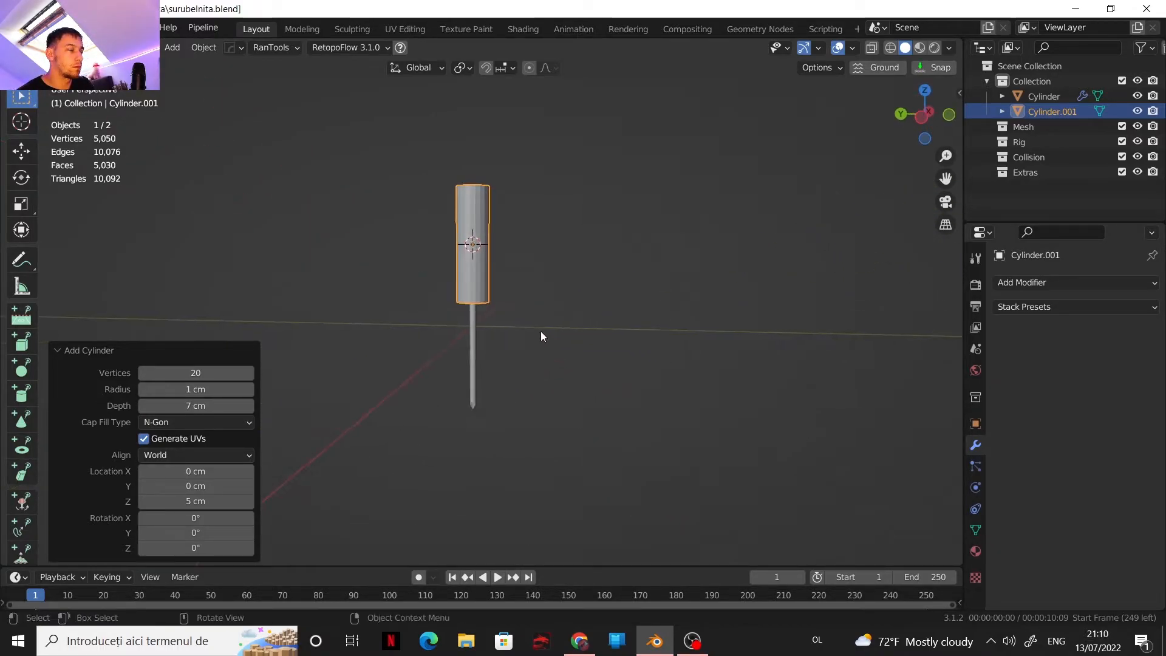
scroll(535, 328, up, 2)
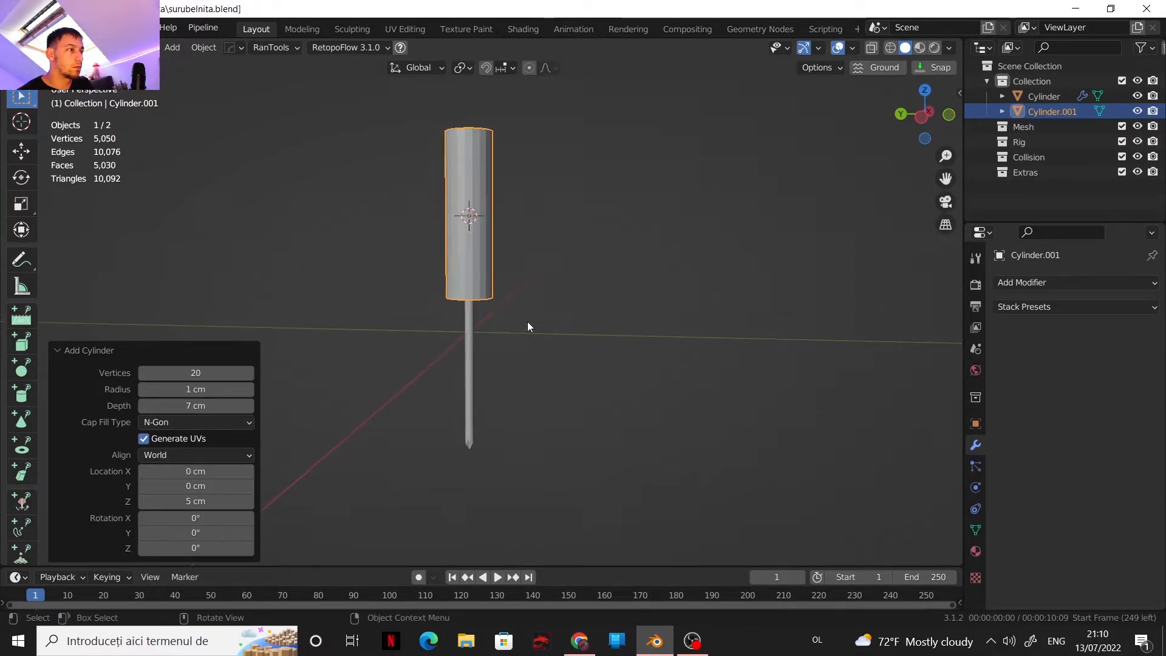
click(922, 115)
drag(196, 502, 221, 506)
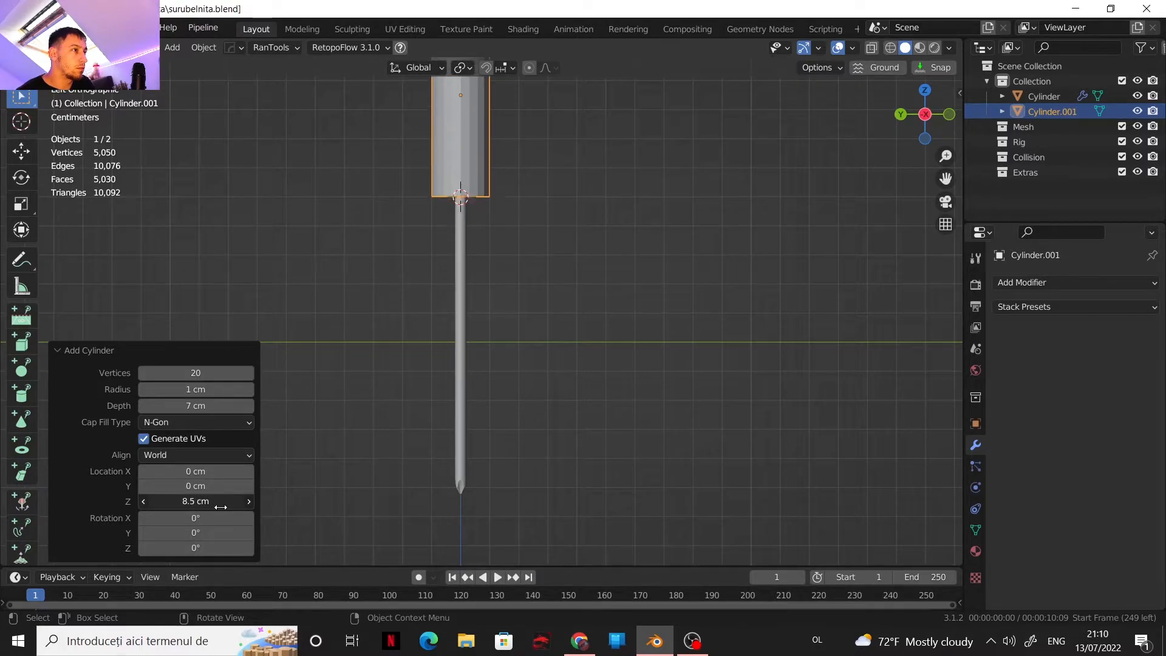
scroll(552, 306, down, 2)
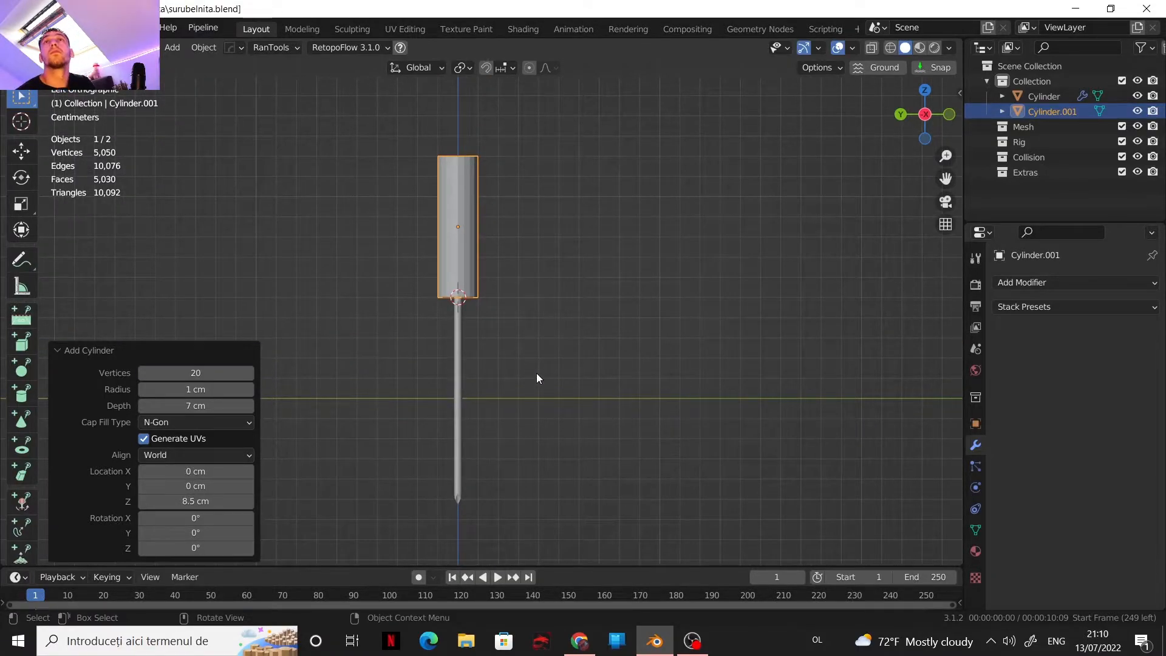
Reduce the handle cylinder to 6 vertices for a hexagonal cross-section
scroll(528, 337, up, 2)
middle_drag(558, 388, 516, 225)
scroll(516, 225, up, 3)
shift+middle_drag(516, 279, 498, 358)
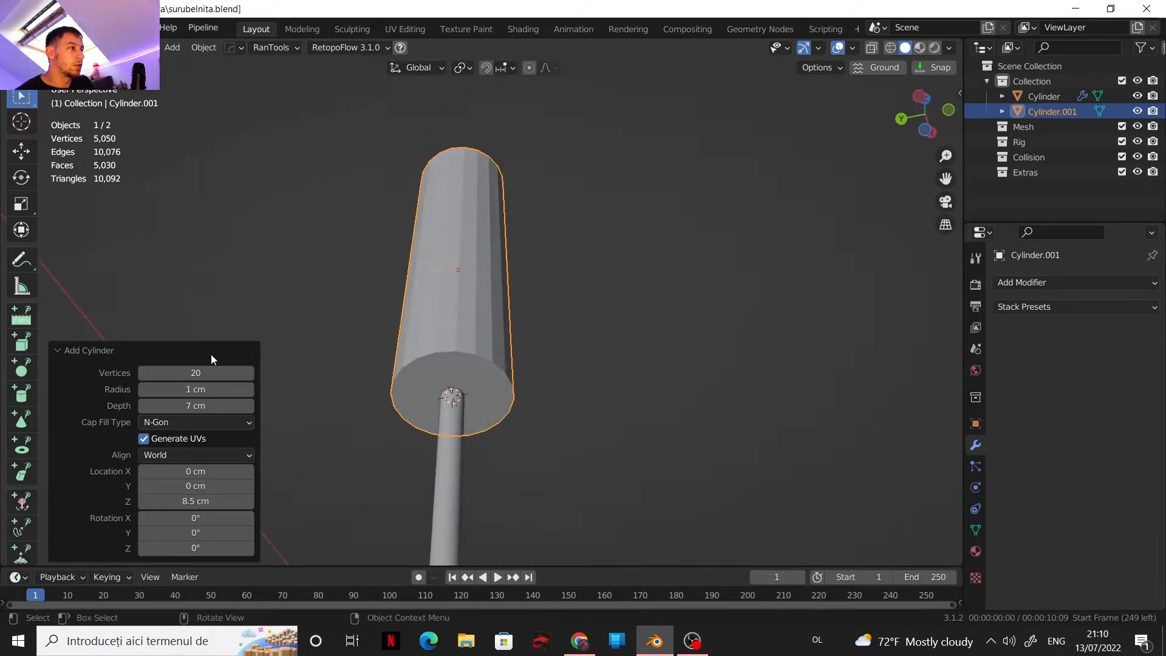
click(200, 373)
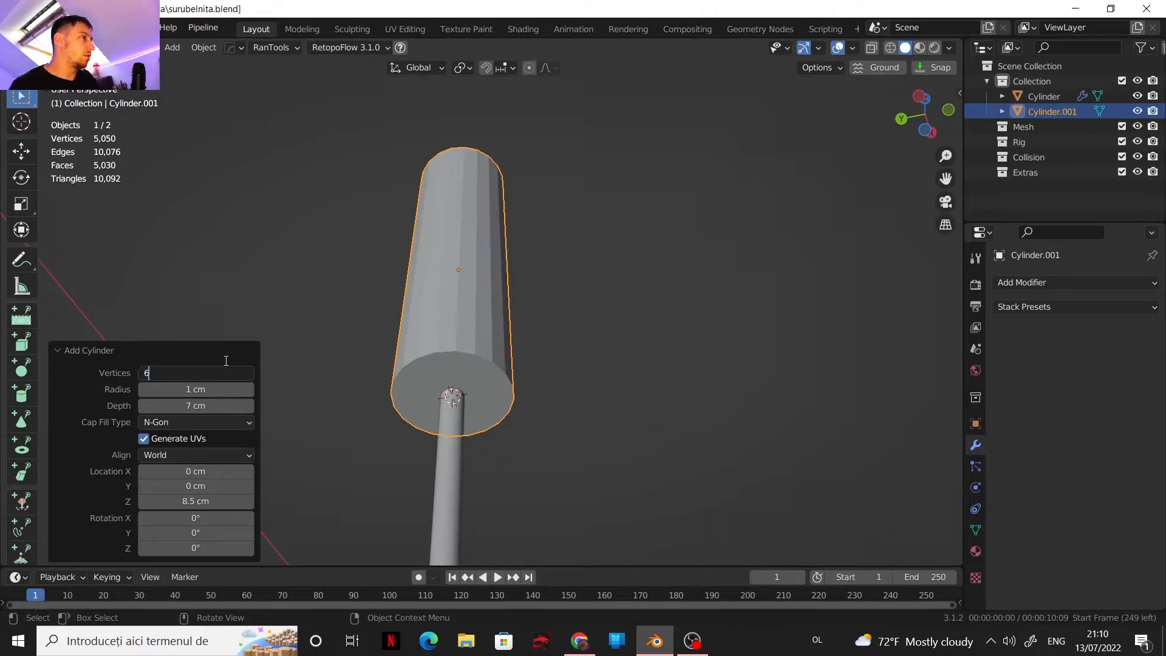
click(87, 387)
scroll(444, 327, down, 2)
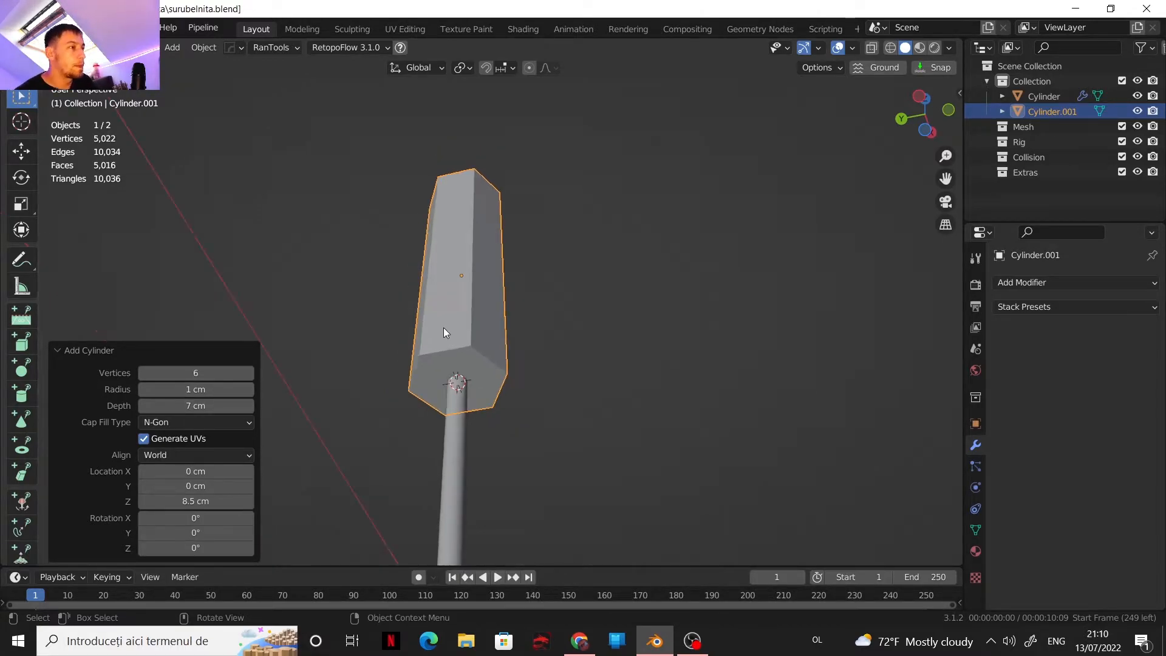
Add a Plain Axes empty at the 3D cursor on the shaft's top end
shift+middle_drag(488, 318, 430, 261)
scroll(516, 197, up, 1)
middle_drag(430, 261, 463, 334)
mouse_move(463, 334)
shift+middle_down()
mouse_move(471, 358)
mouse_move(454, 300)
mouse_move(475, 321)
shift+middle_up()
key(shift+a)
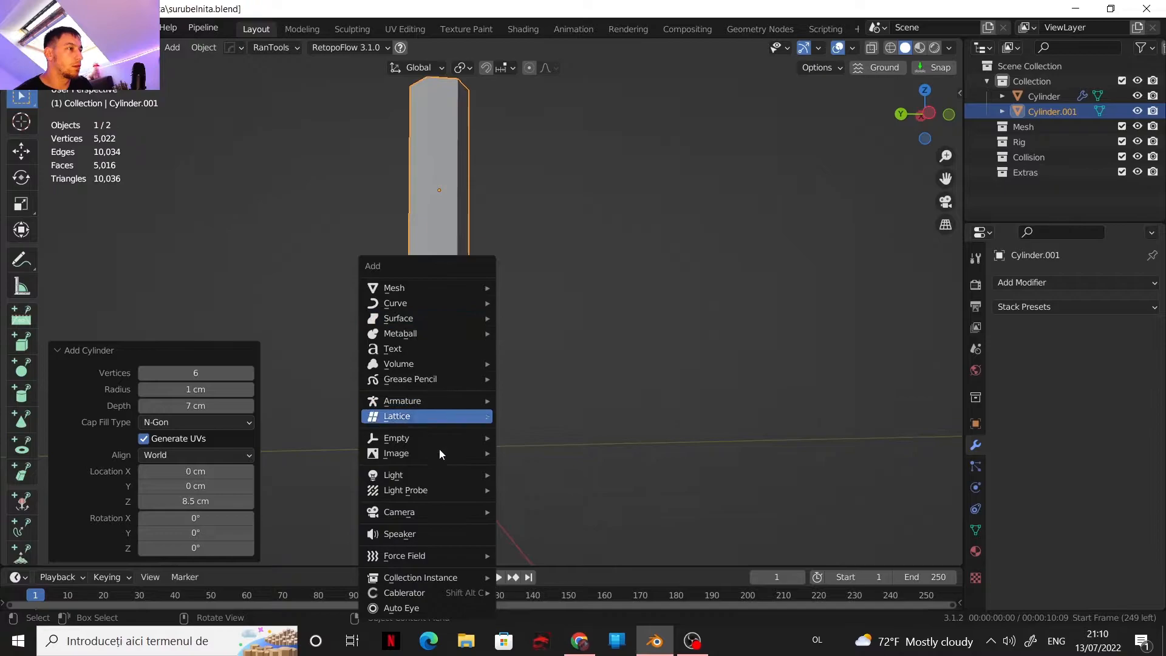
mouse_move(435, 438)
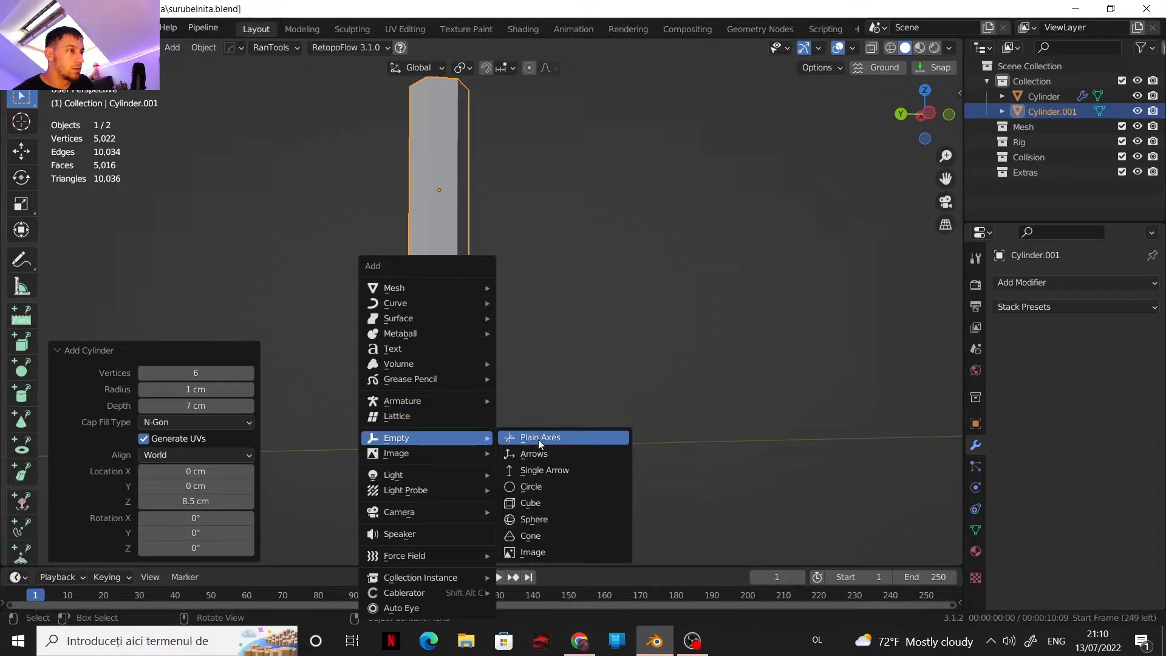
click(538, 440)
Delete both end caps and all but one side face of the hexagonal handle, leaving a single long face in Object Mode
middle_drag(478, 279, 478, 235)
click(480, 364)
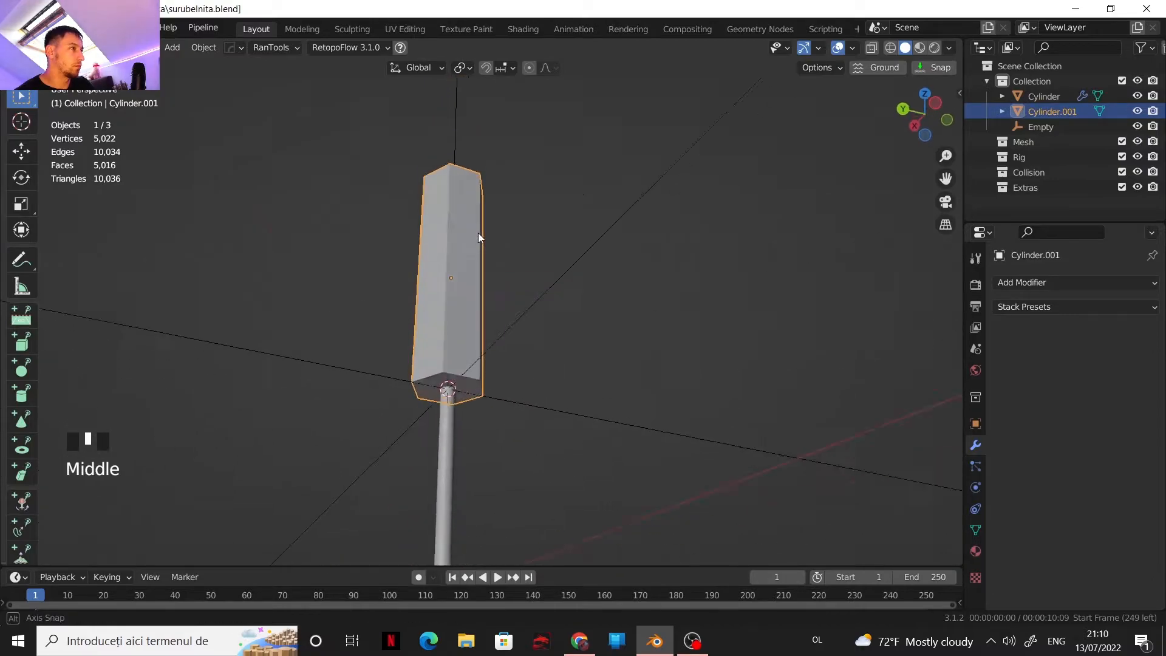
scroll(479, 311, up, 2)
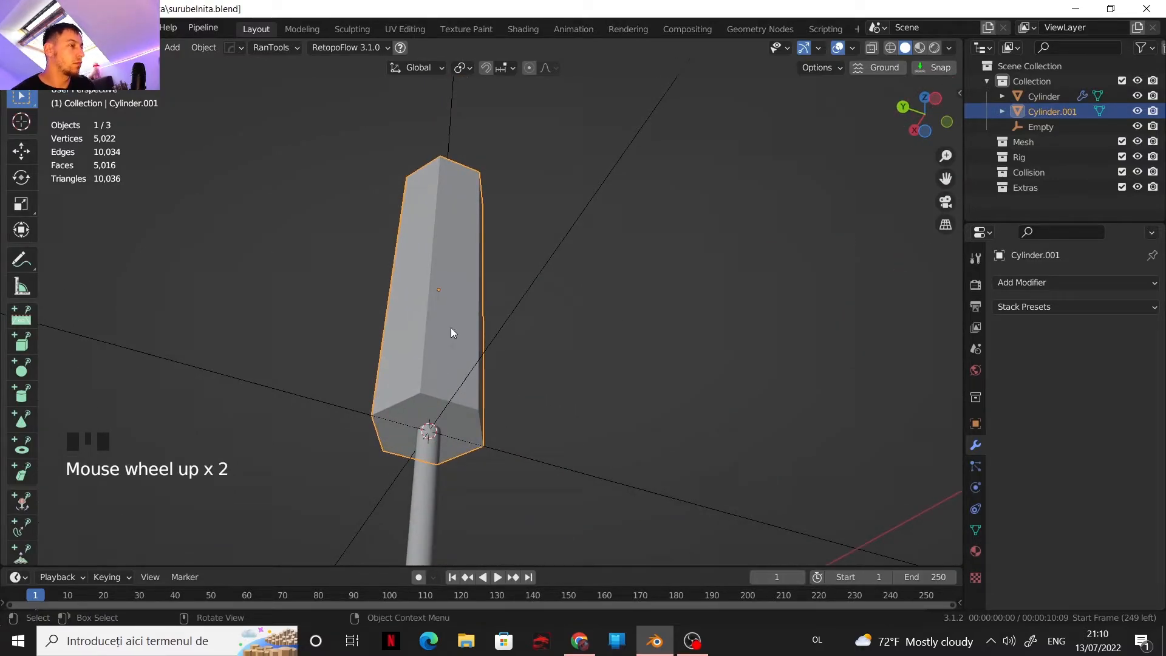
key(3)
key(Tab)
key(Tab)
key(Tab)
key(Tab)
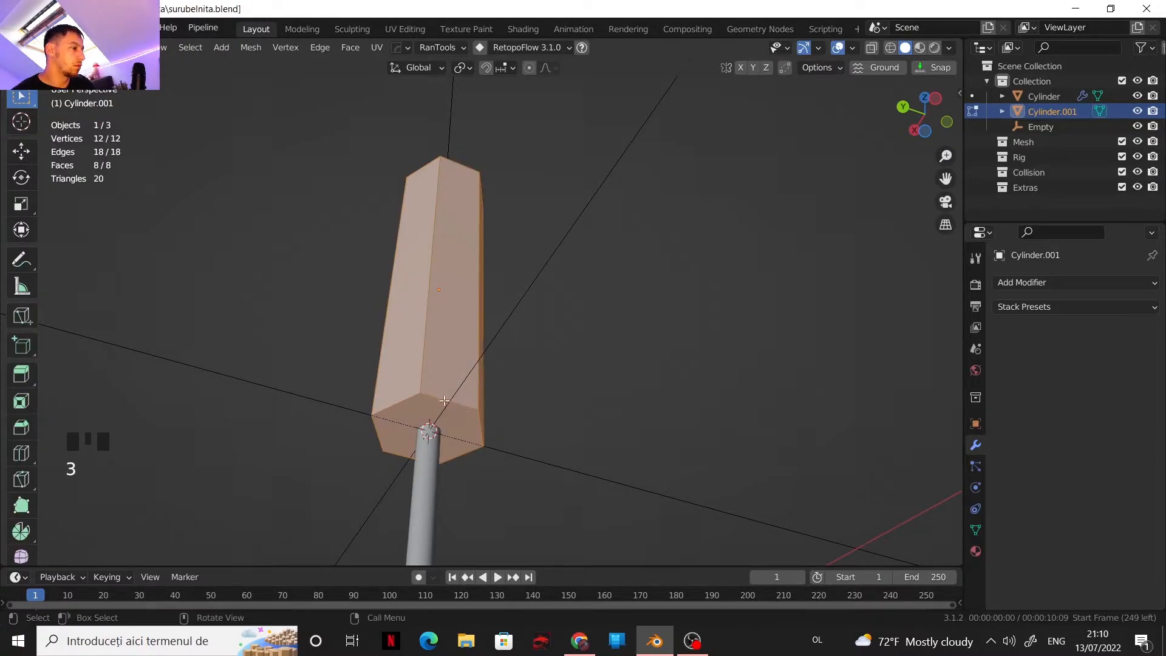
scroll(419, 451, up, 1)
click(406, 439)
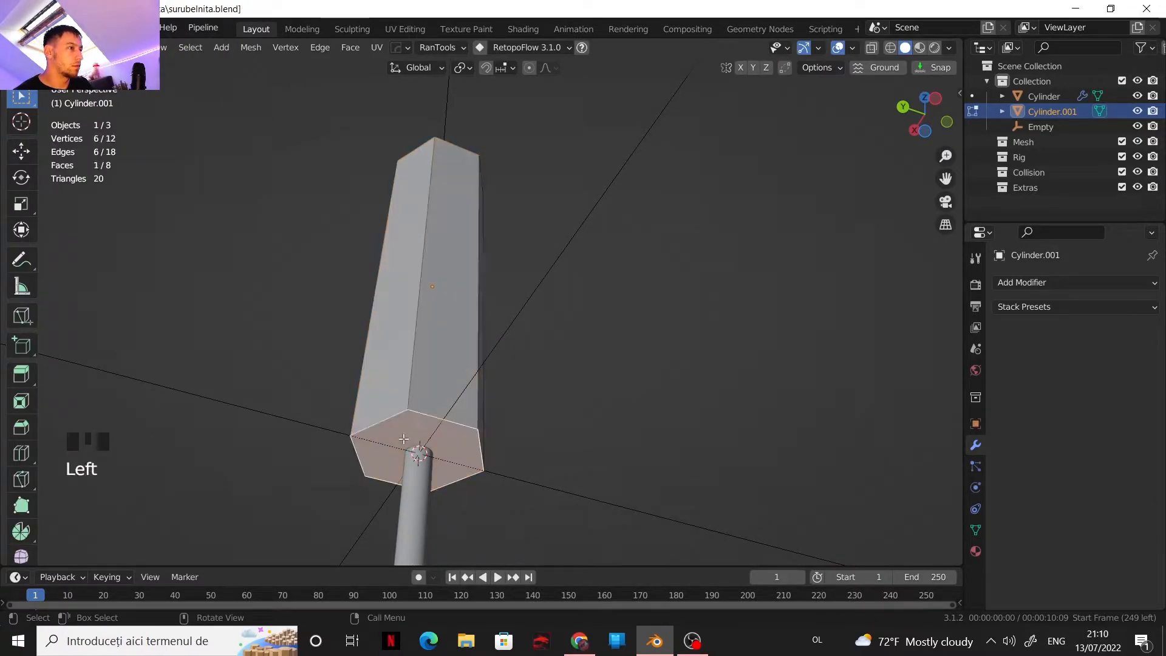
shift+click(403, 378)
middle_drag(403, 378, 534, 371)
shift+click(362, 343)
middle_drag(363, 344, 480, 319)
shift+middle_drag(479, 319, 694, 354)
shift+click(532, 330)
shift+click(532, 330)
middle_drag(532, 330, 717, 368)
shift+click(529, 369)
middle_drag(529, 369, 499, 416)
shift+middle_drag(503, 200, 577, 363)
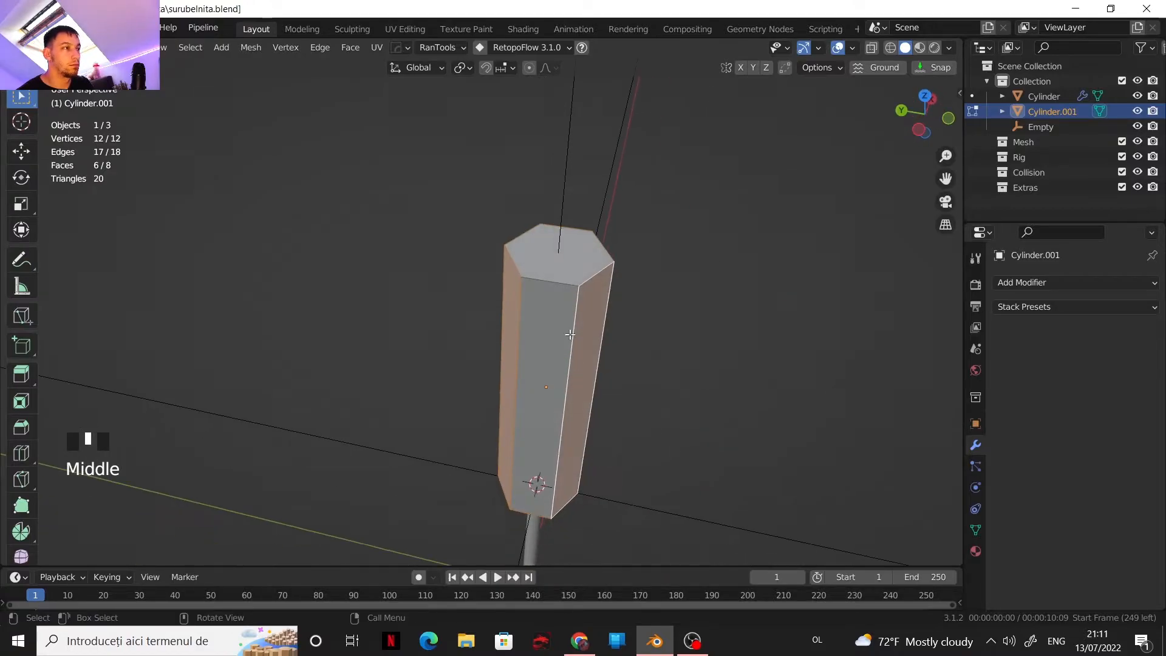
shift+click(566, 255)
key(Delete)
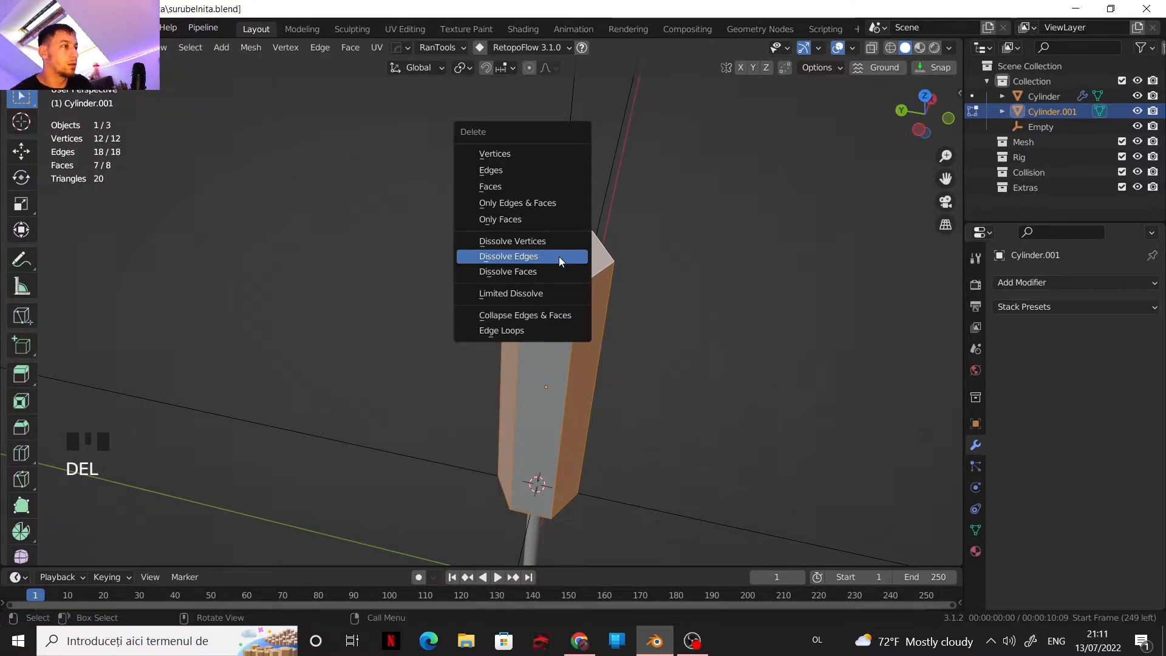
click(512, 182)
scroll(617, 364, down, 3)
shift+middle_drag(618, 365, 518, 297)
key(Tab)
scroll(574, 315, up, 2)
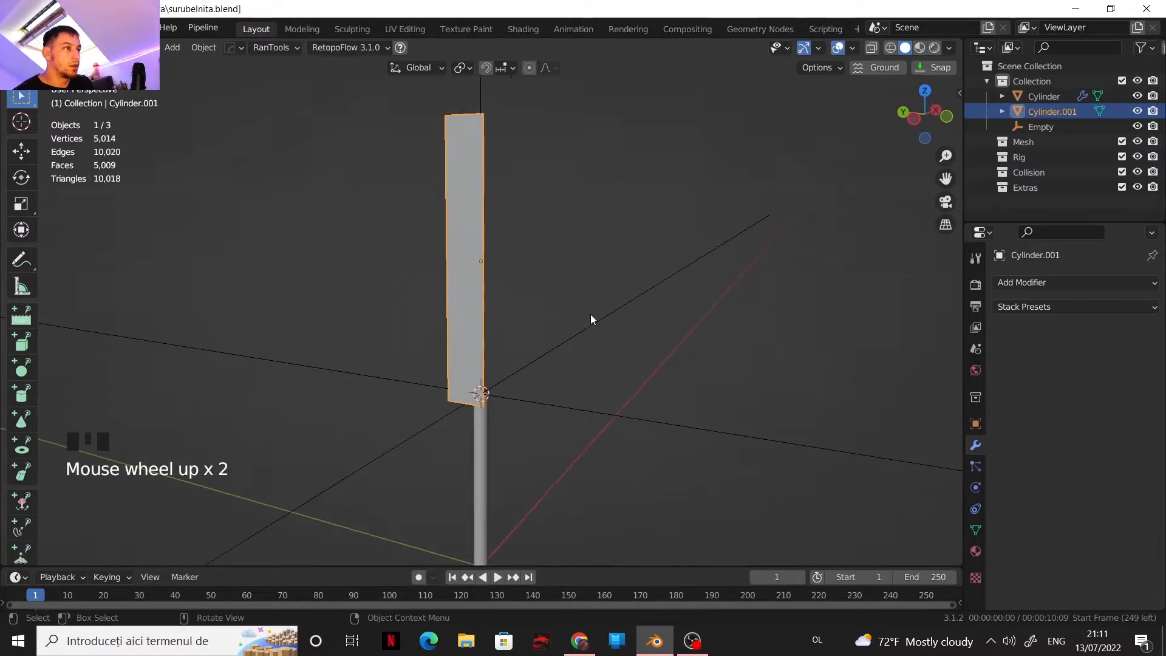
Add an Array modifier with a count of 6 to the remaining handle face
click(1109, 284)
click(860, 322)
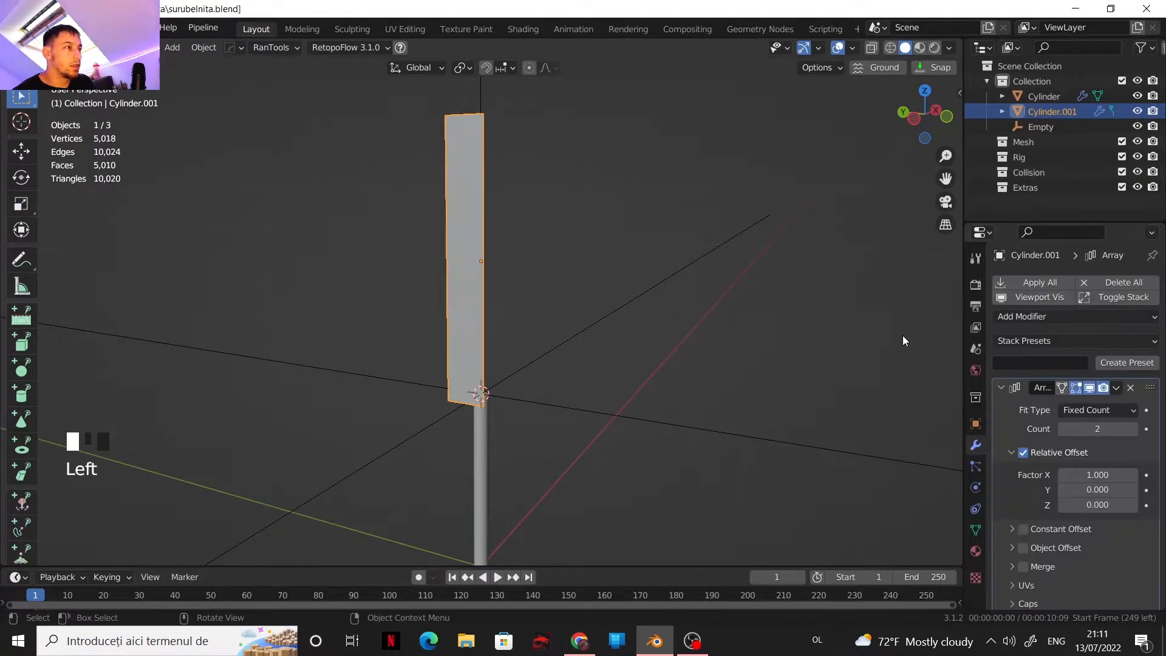
click(1133, 429)
click(1133, 429)
click(1133, 430)
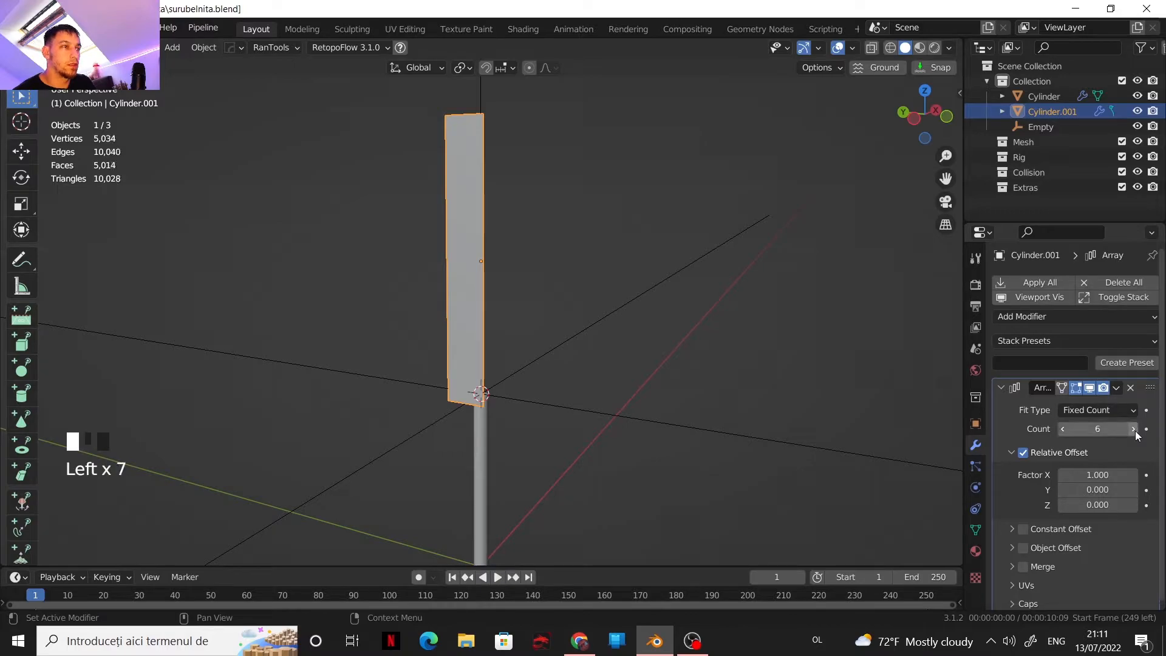
Switch the array from Relative Offset to Object Offset, using the plain axes empty as the offset object
click(1023, 453)
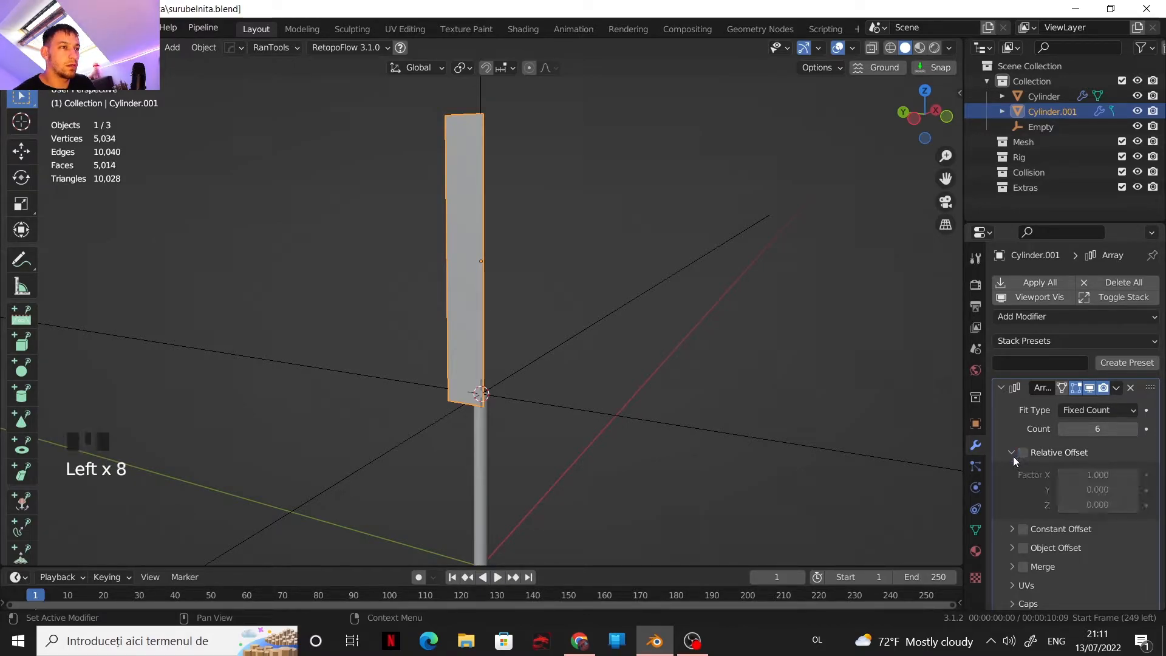
click(1011, 453)
click(1025, 492)
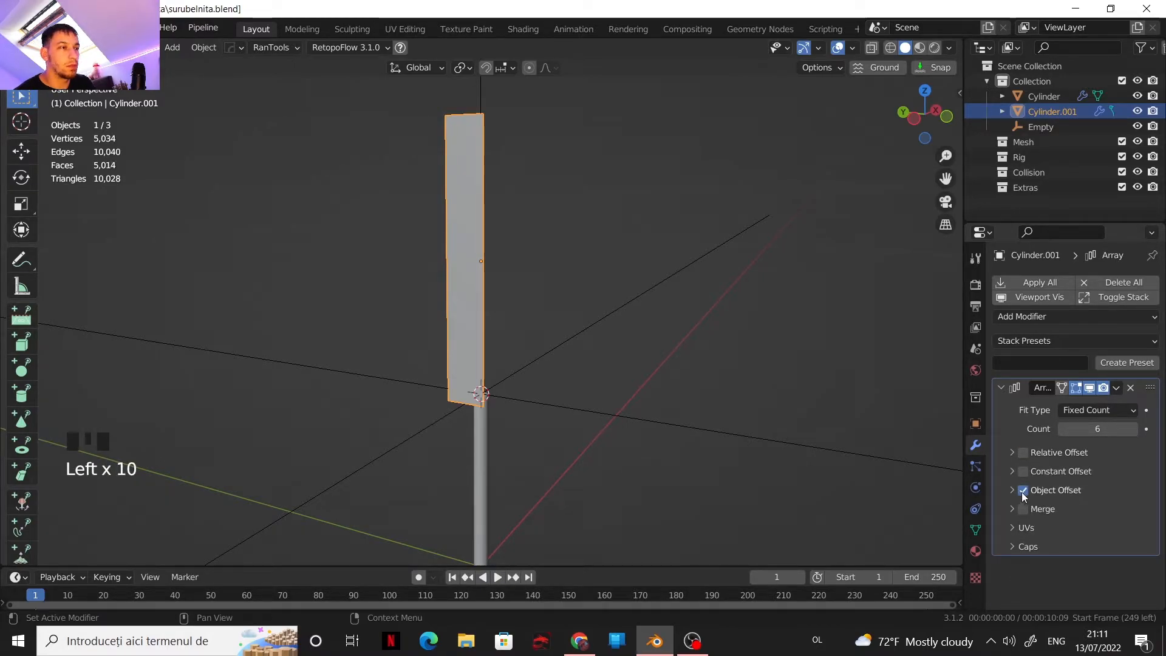
click(1011, 490)
click(1130, 512)
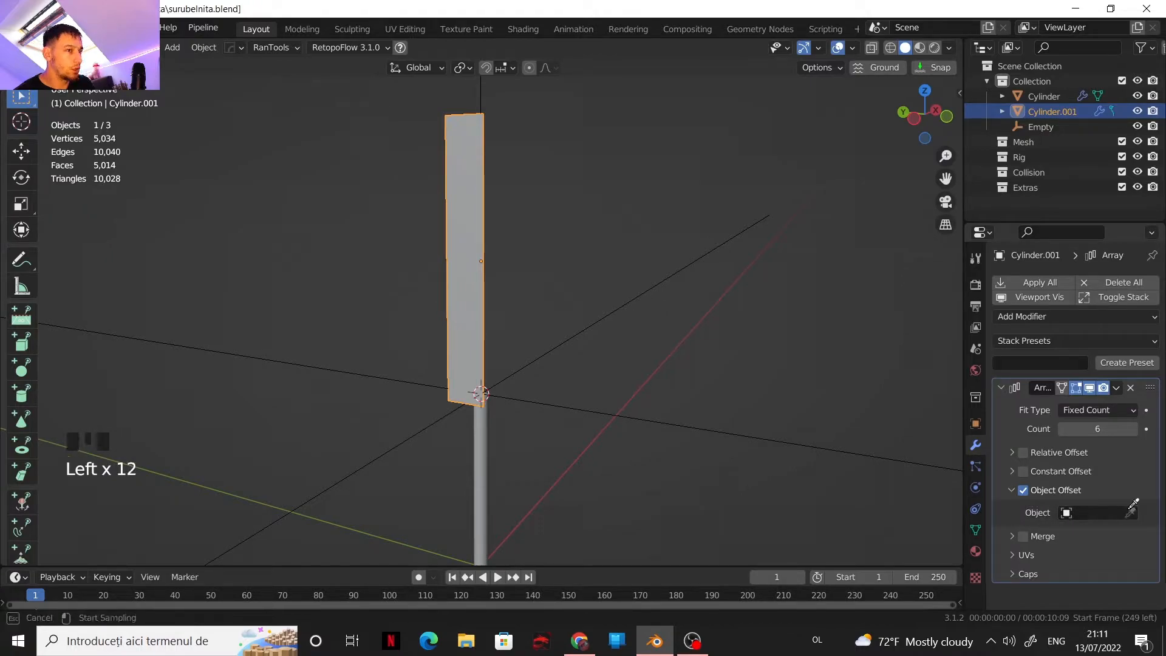
click(705, 428)
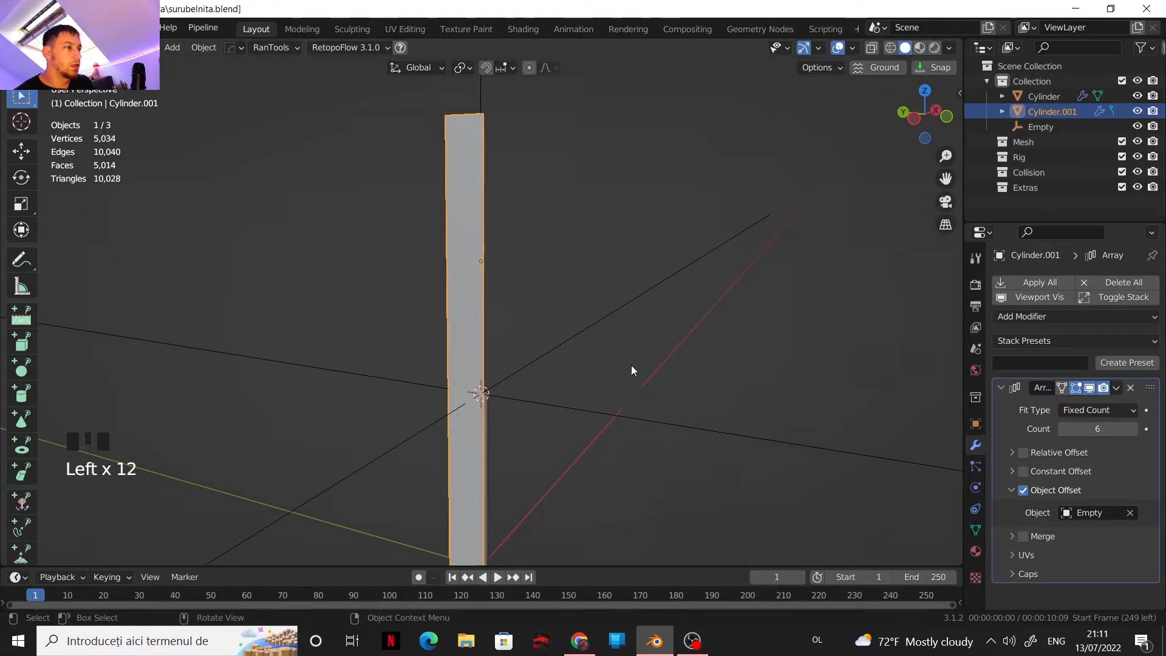
scroll(600, 375, down, 2)
scroll(546, 369, up, 2)
scroll(545, 370, down, 1)
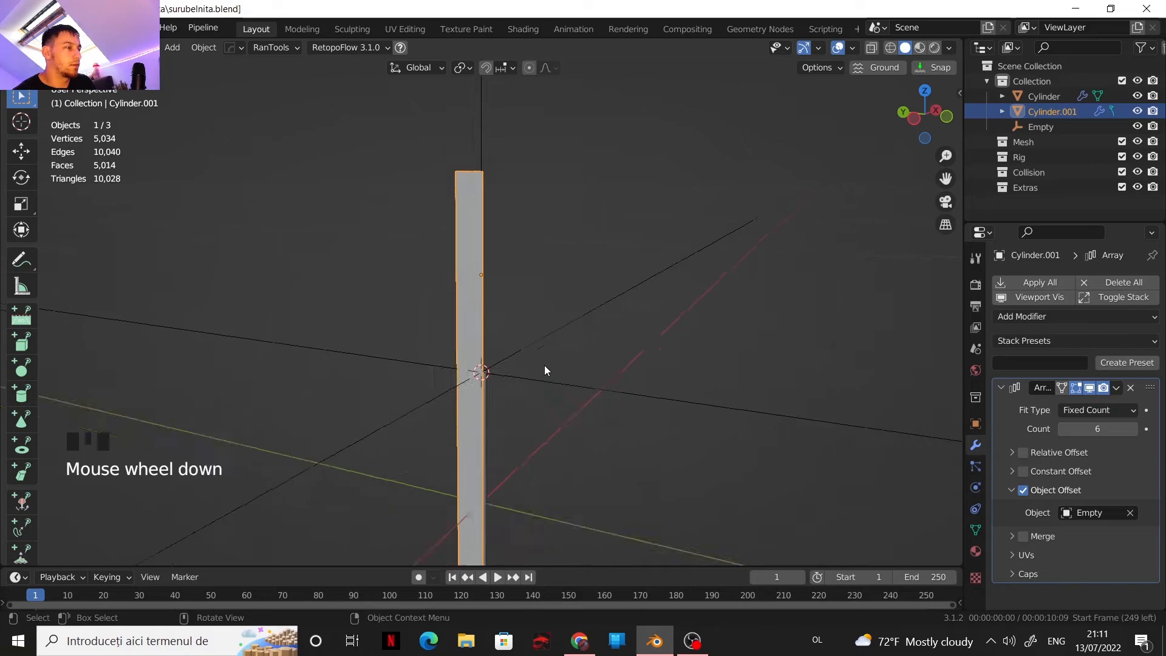
scroll(545, 371, down, 1)
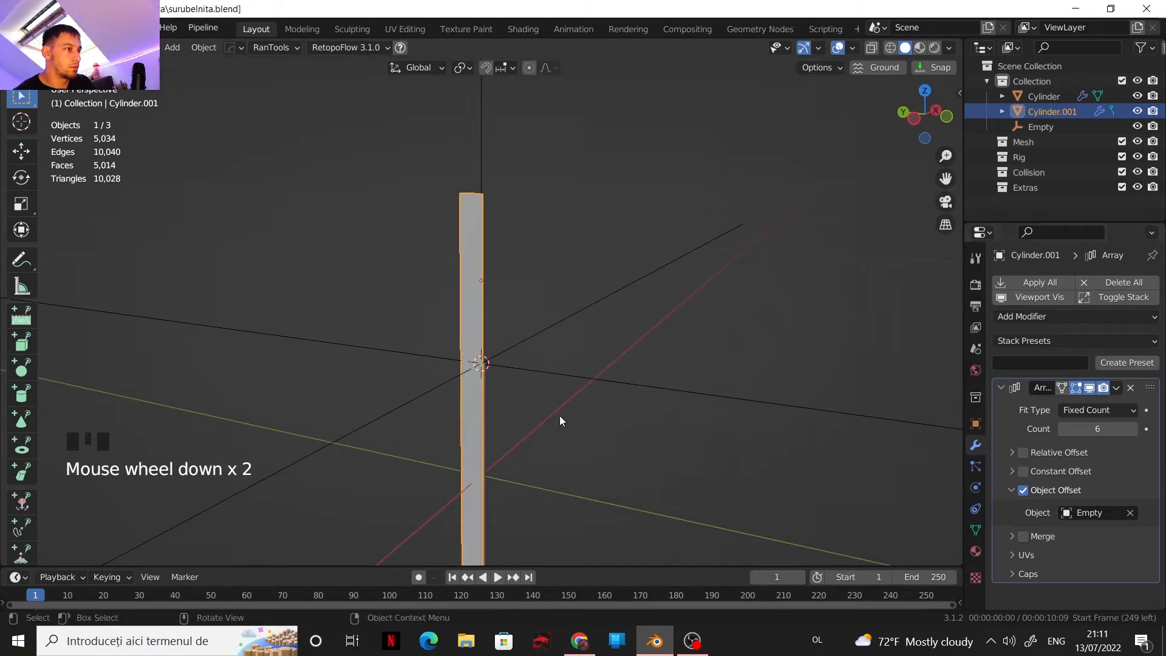
key(g)
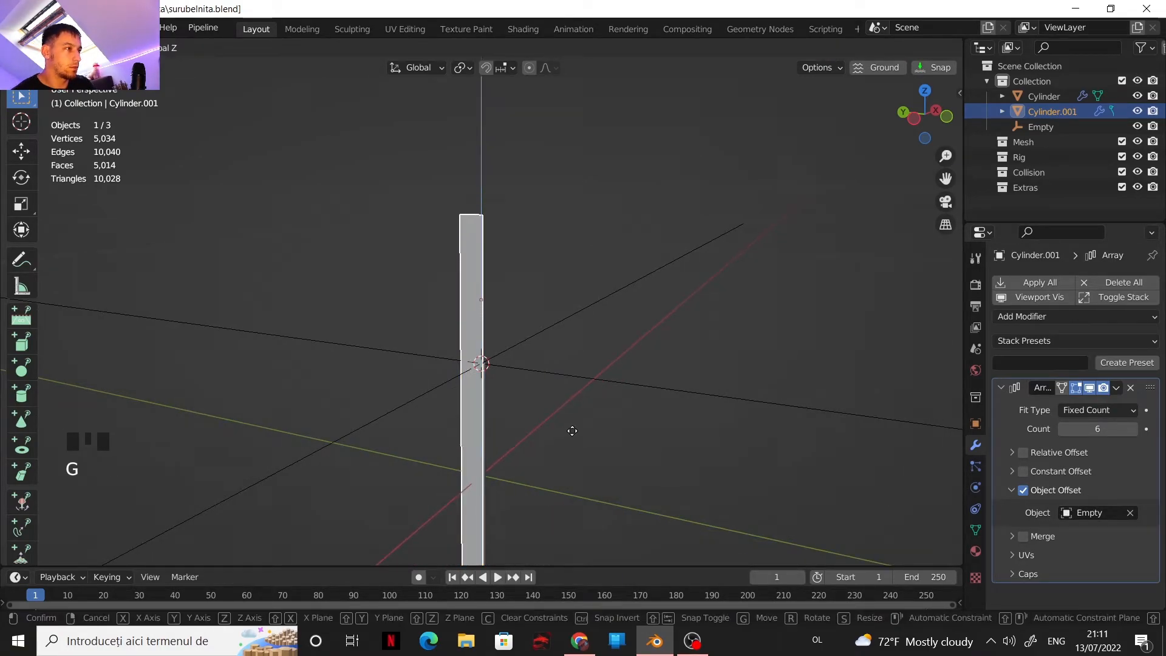
right_click(573, 427)
click(569, 385)
click(571, 381)
key(g)
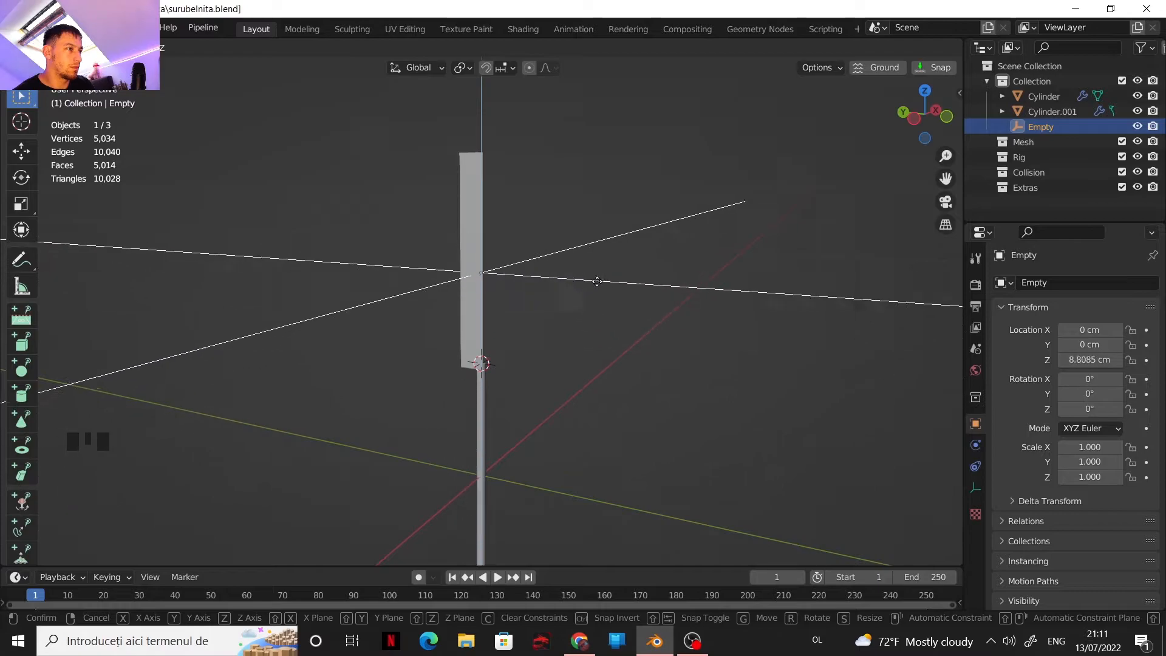
key(5)
key(Return)
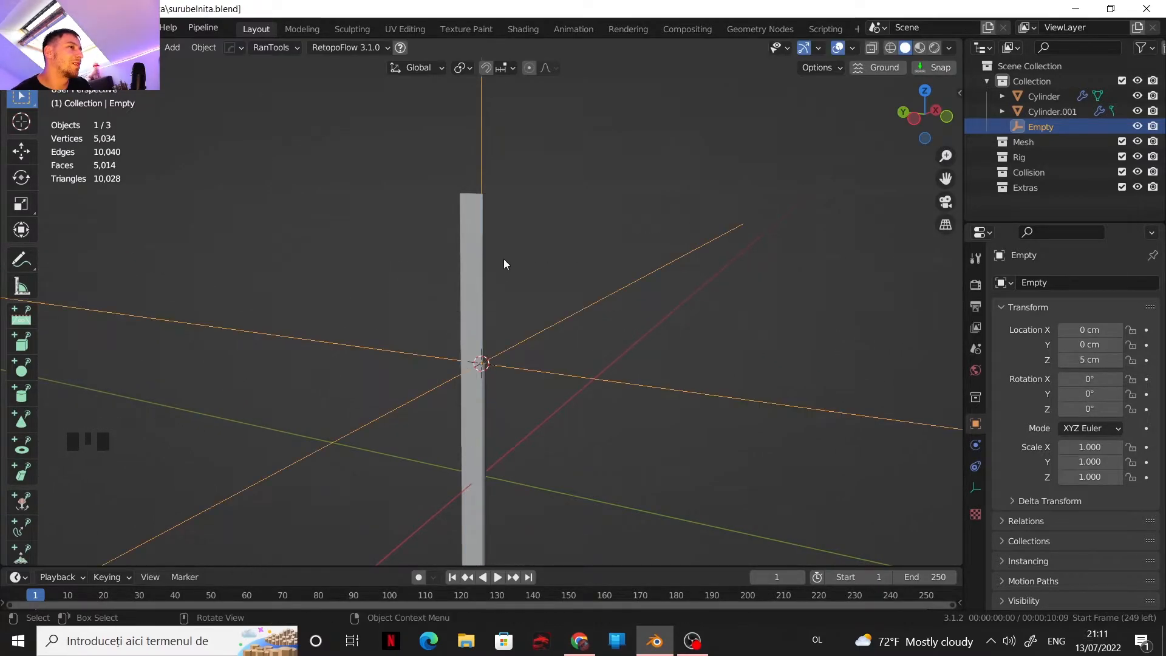
Snap the 3D cursor to the handle face's origin using Cursor to Selected
scroll(484, 270, up, 1)
click(473, 274)
middle_drag(540, 284, 432, 350)
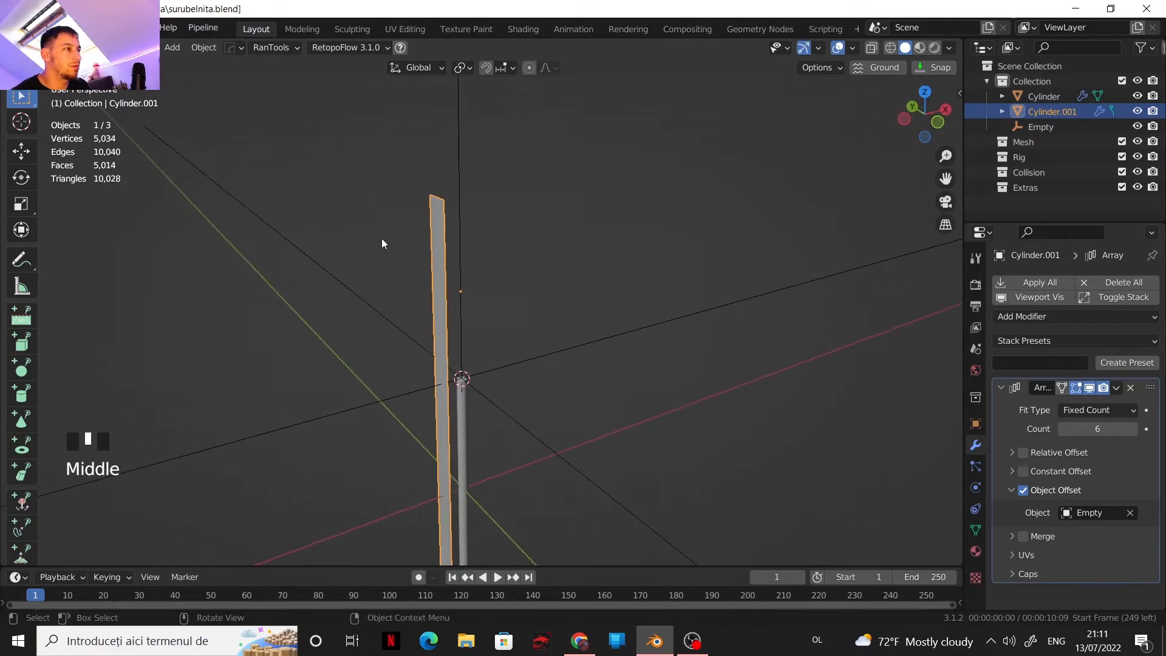
key(shift+s)
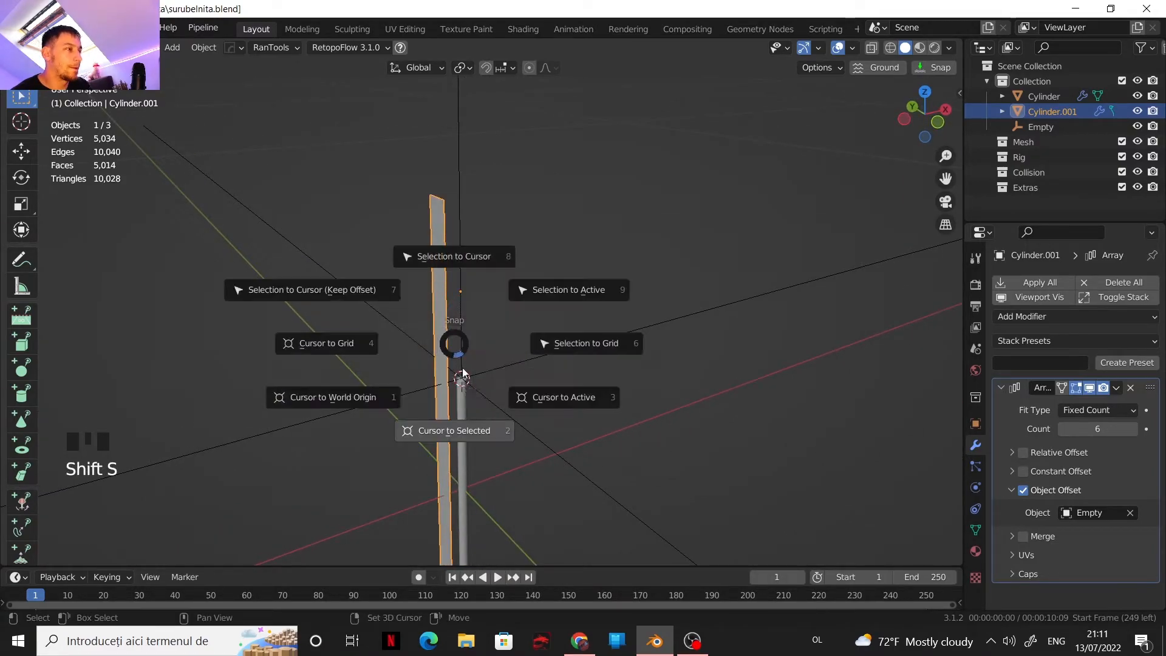
click(441, 431)
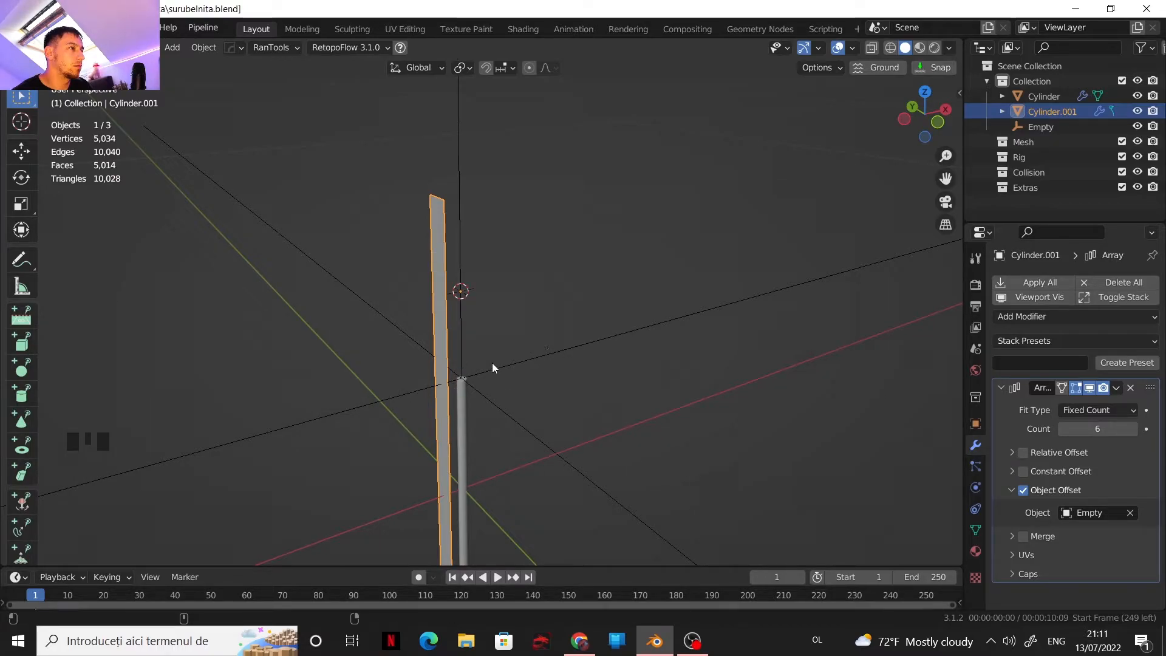
middle_drag(493, 363, 542, 345)
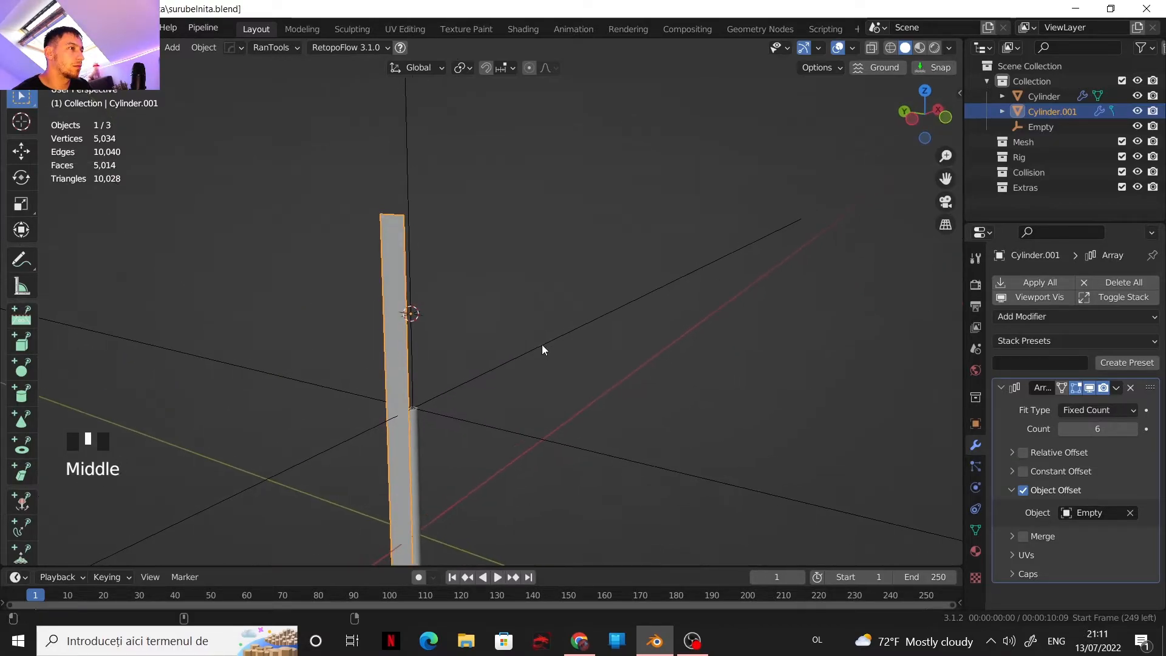
Try resetting the plain axes empty's origin with Origin to Geometry and Origin to 3D Cursor
click(407, 190)
click(203, 47)
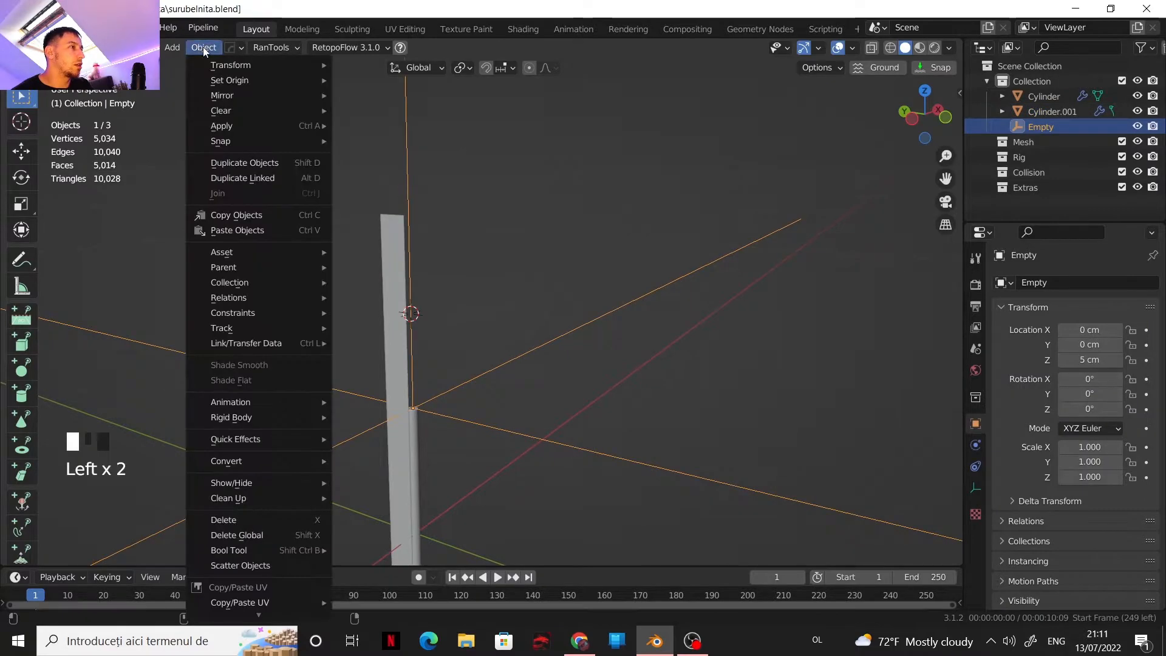
mouse_move(294, 81)
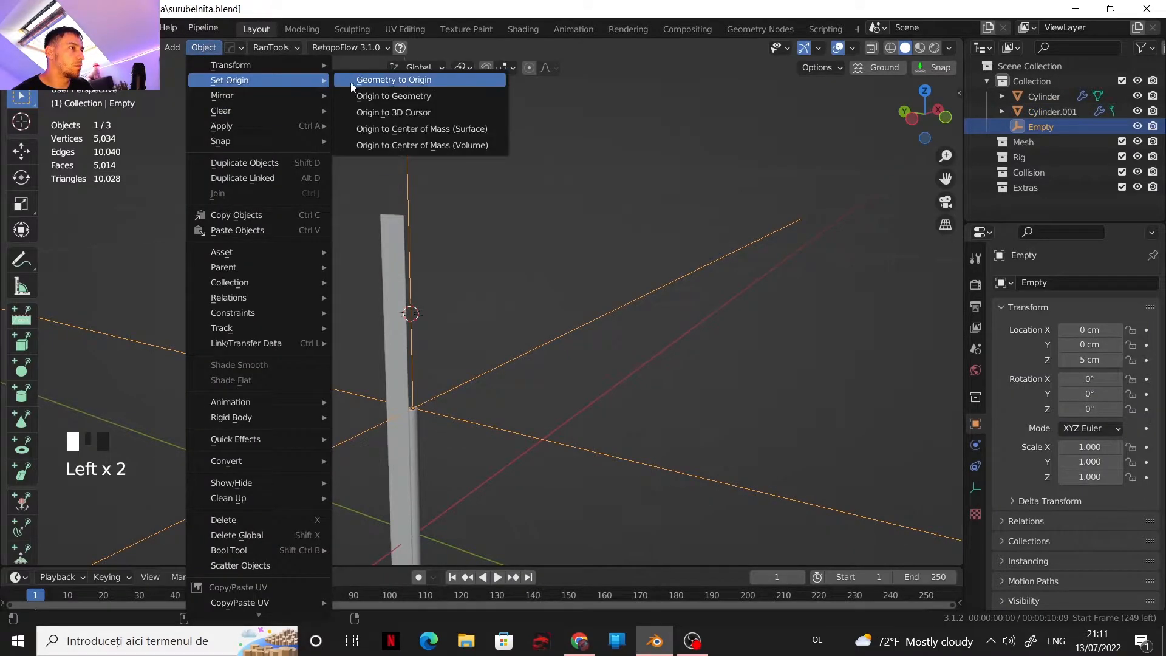
click(409, 97)
click(217, 46)
mouse_move(272, 79)
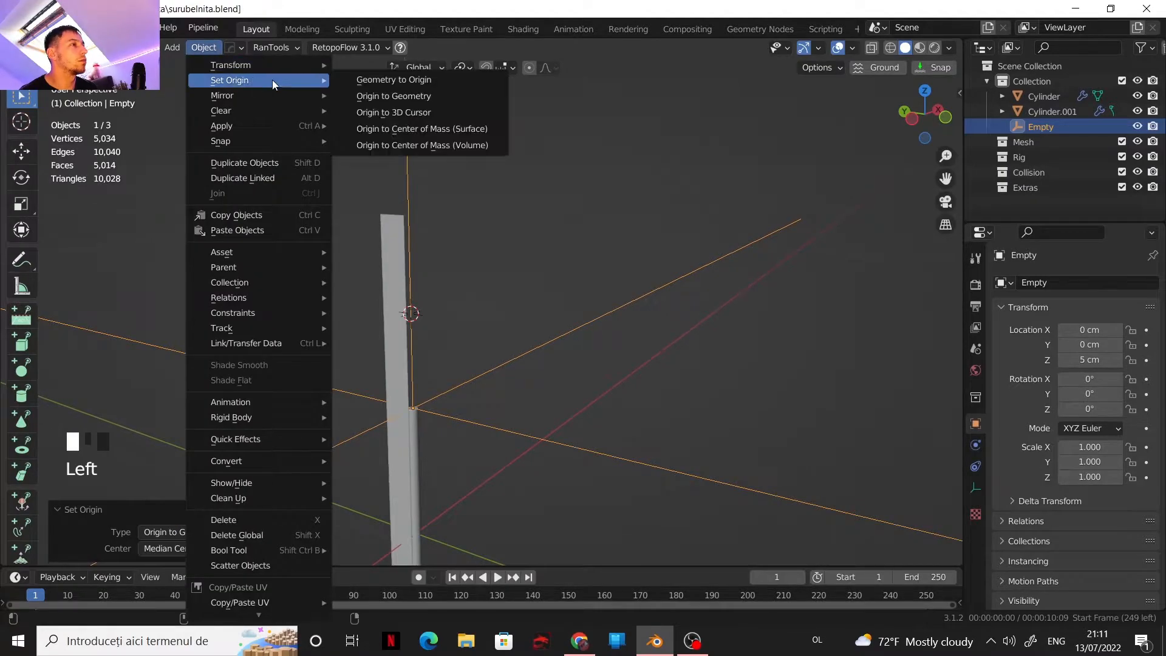
click(407, 114)
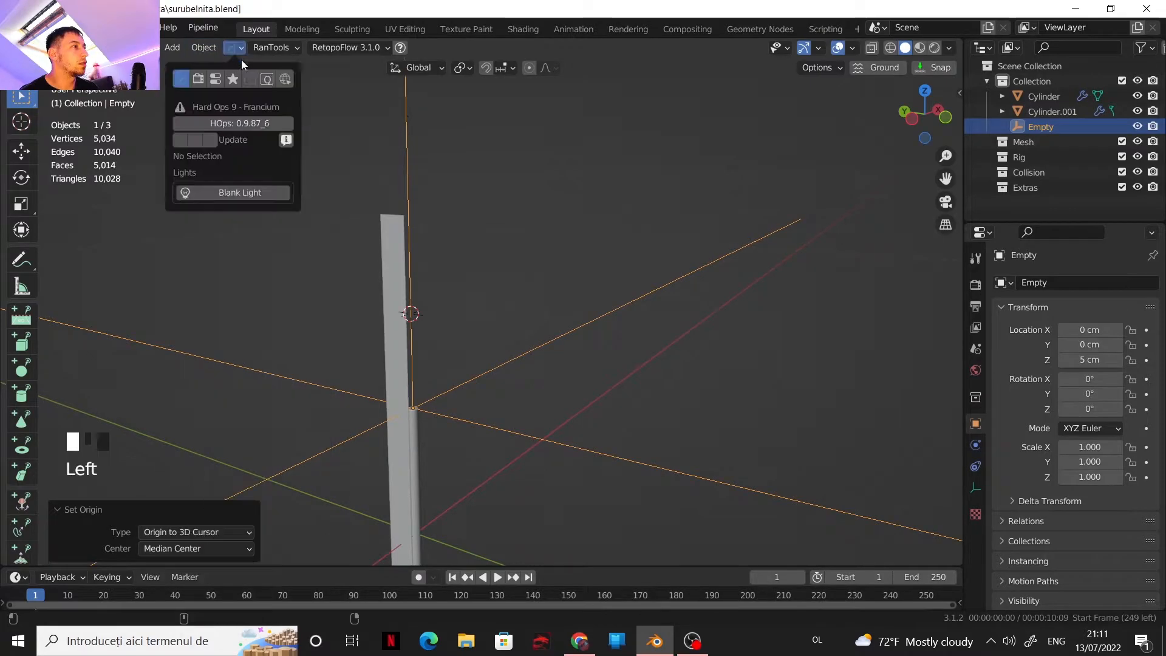
Try aligning the empty with Align to Transform Orientation and Geometry to Origin
click(203, 47)
mouse_move(228, 66)
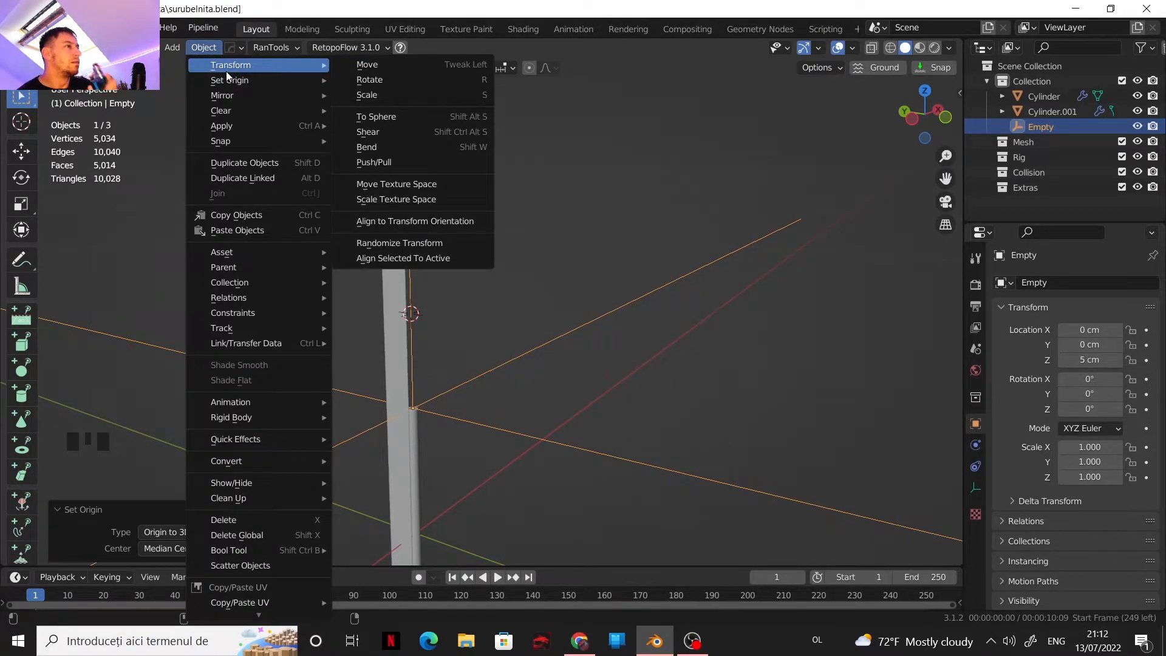
click(400, 221)
click(202, 49)
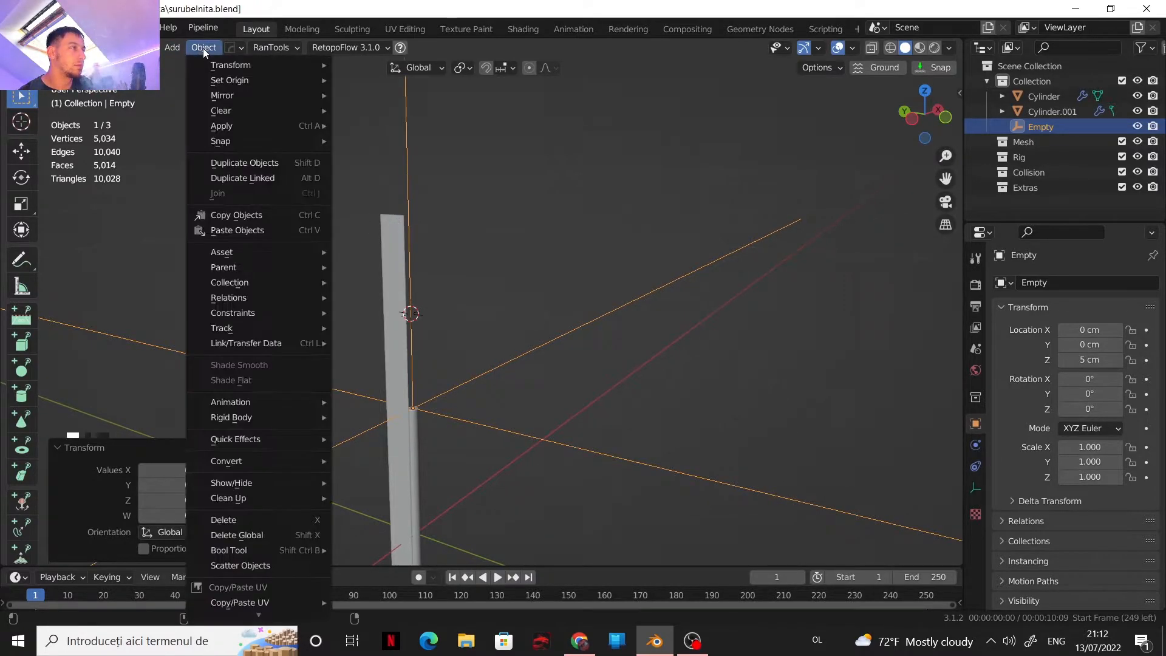
mouse_move(279, 66)
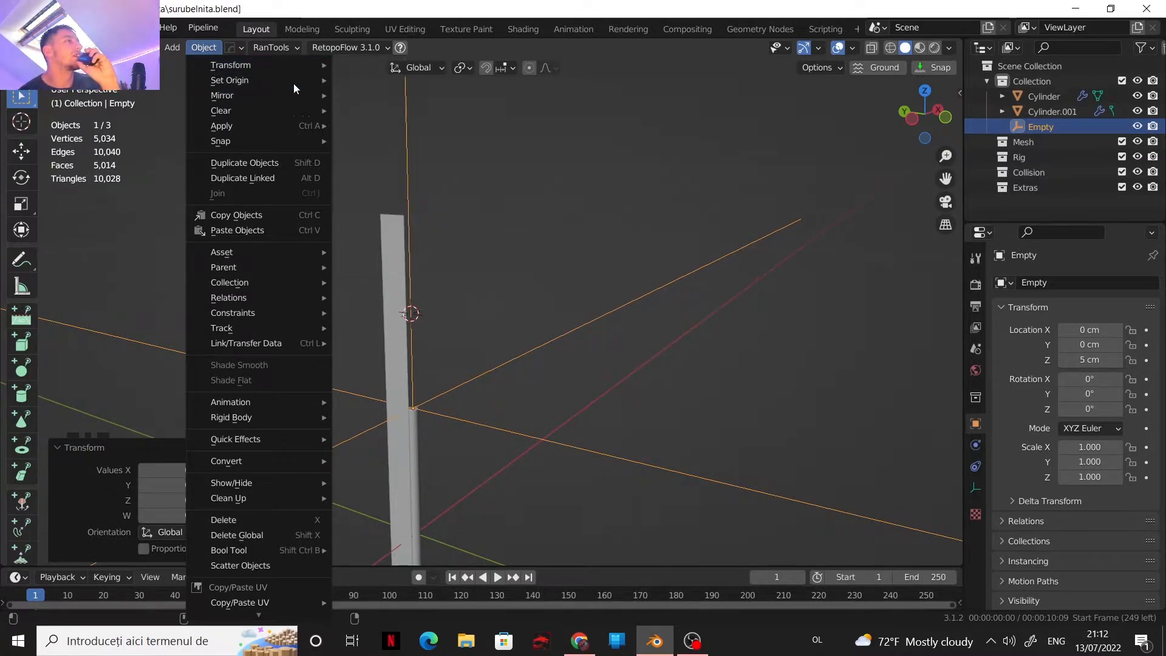
mouse_move(304, 80)
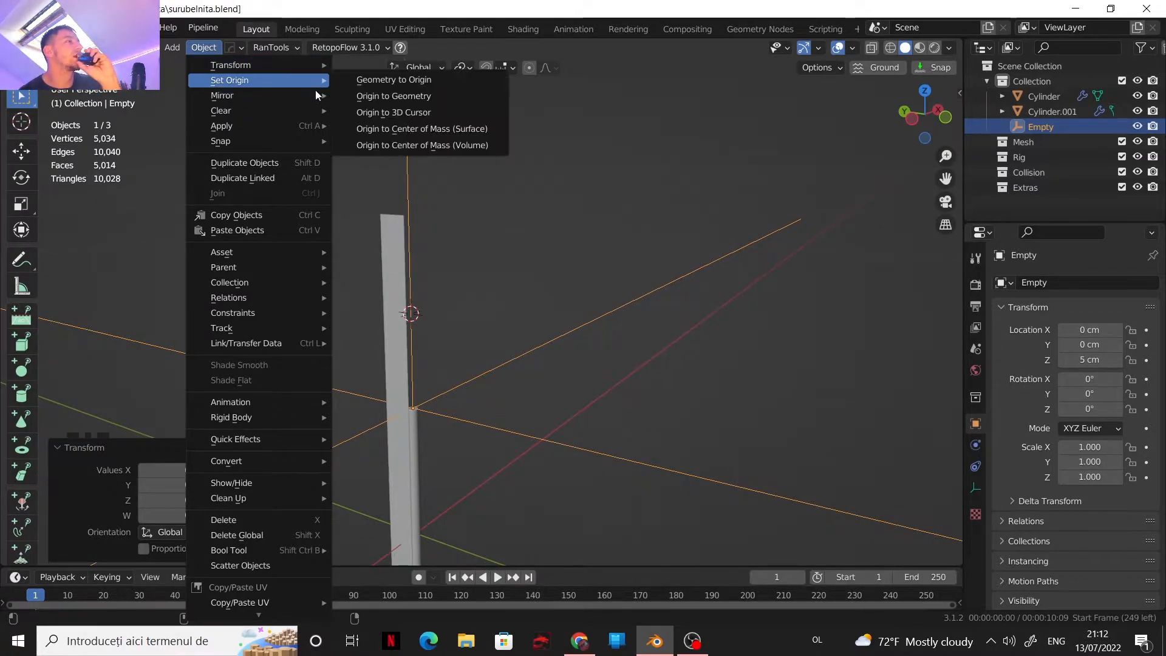
click(403, 80)
click(213, 49)
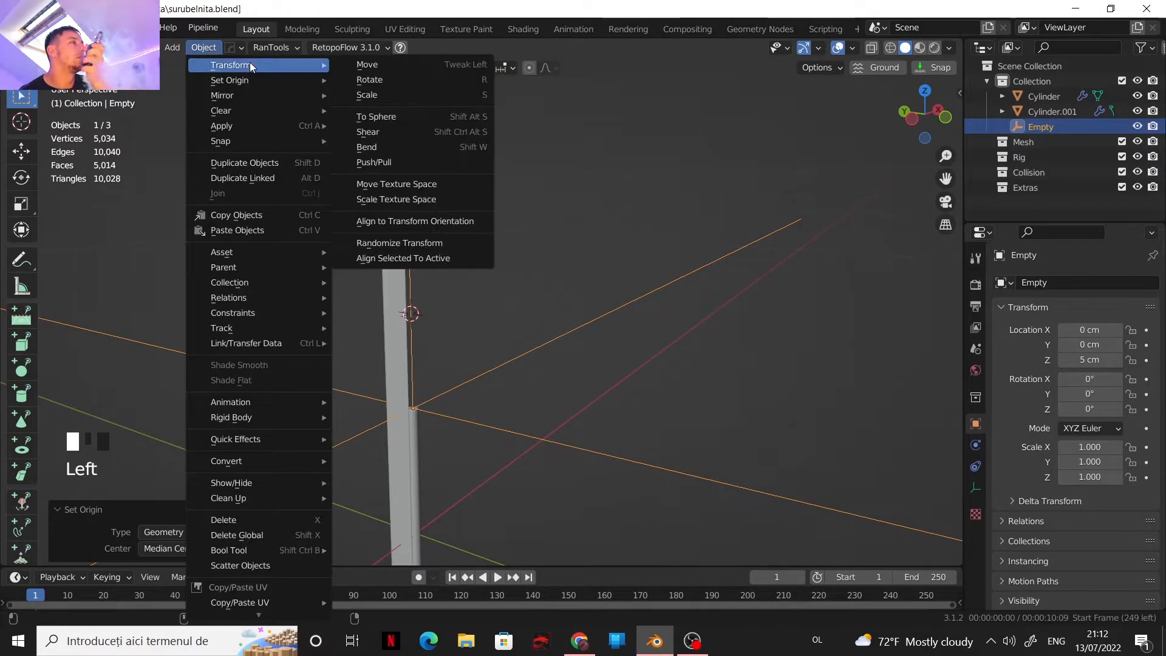
mouse_move(300, 82)
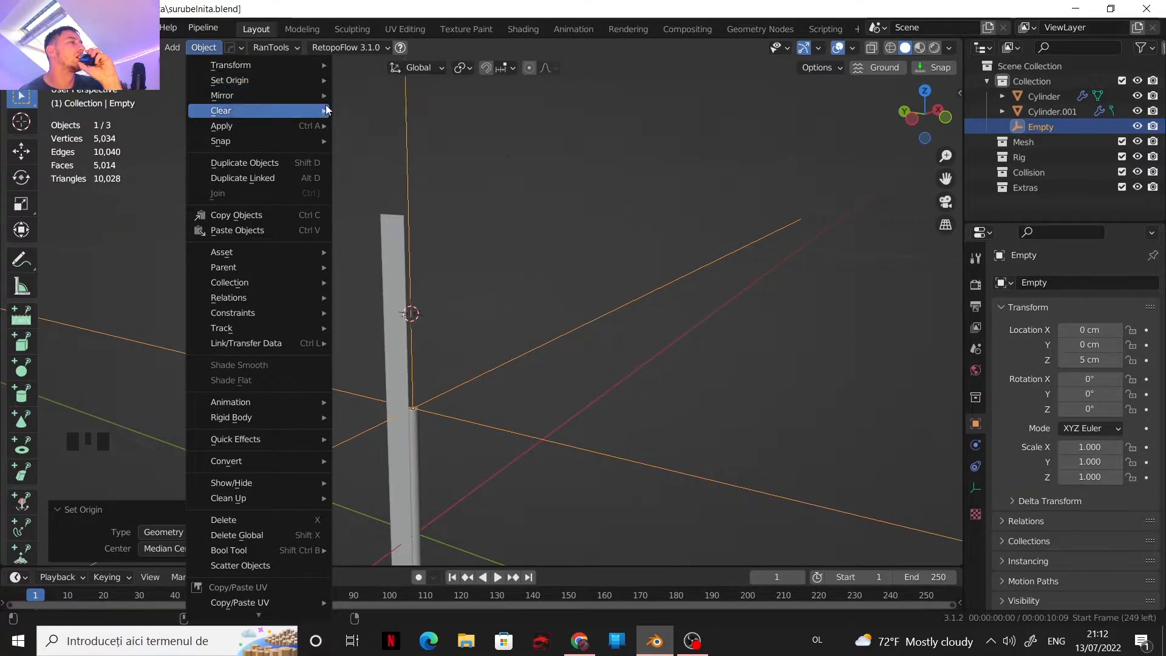
click(400, 367)
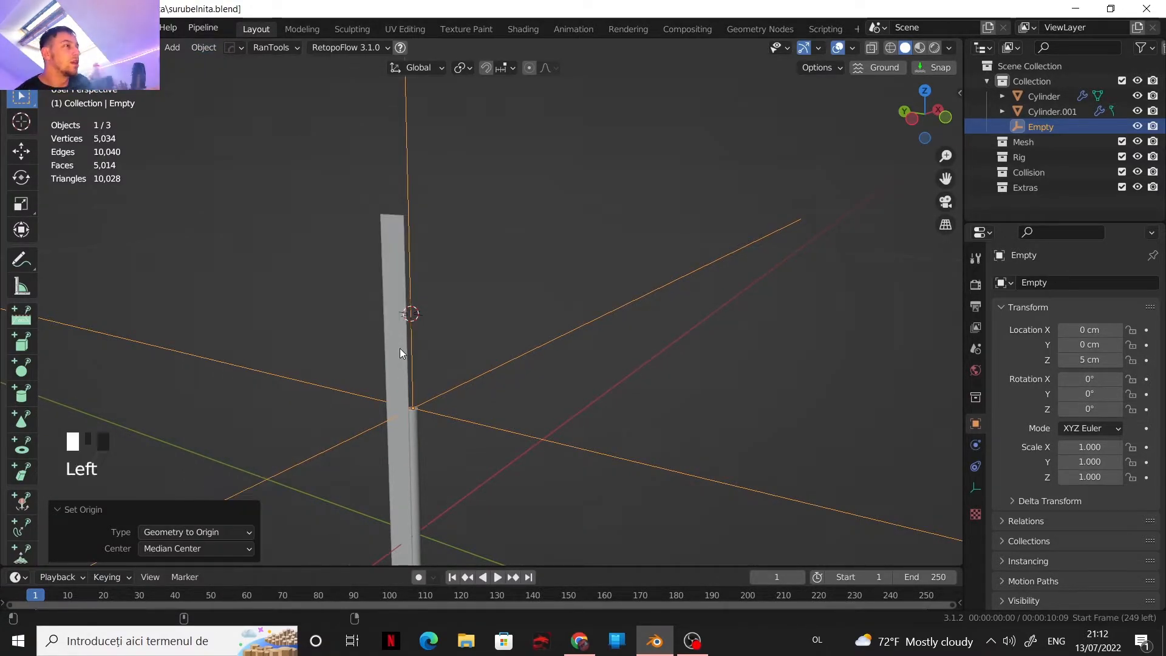
Check the handle face's Z location and set the empty's Z location to 8.5 cm to match it
click(400, 348)
click(957, 102)
click(959, 93)
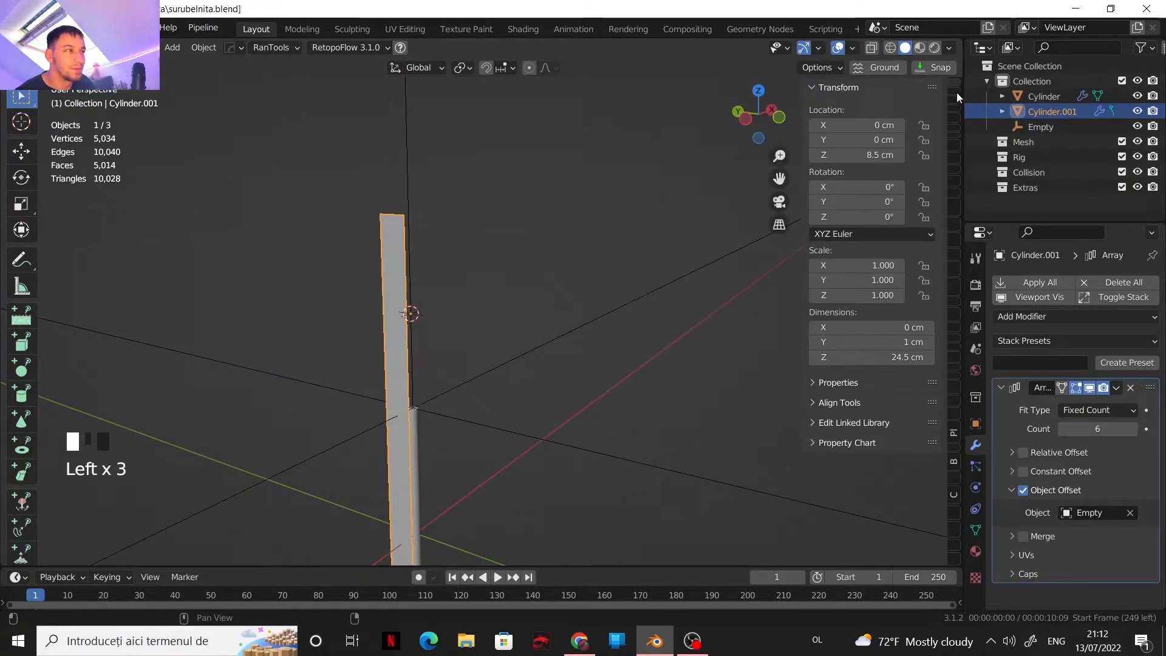
click(410, 217)
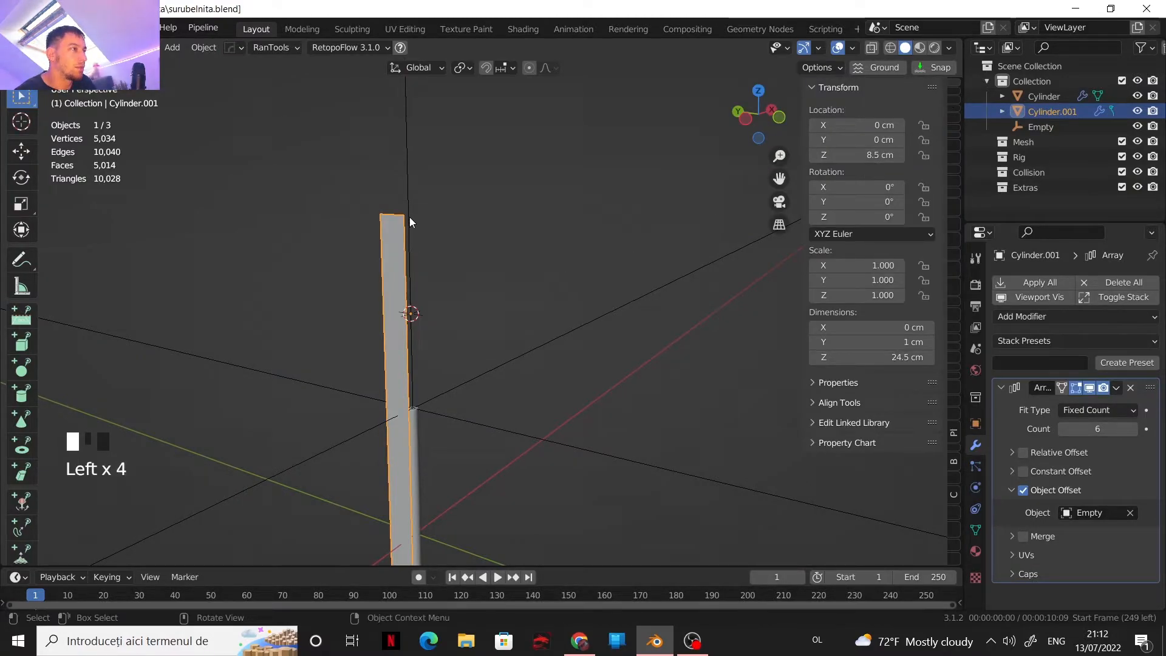
click(858, 155)
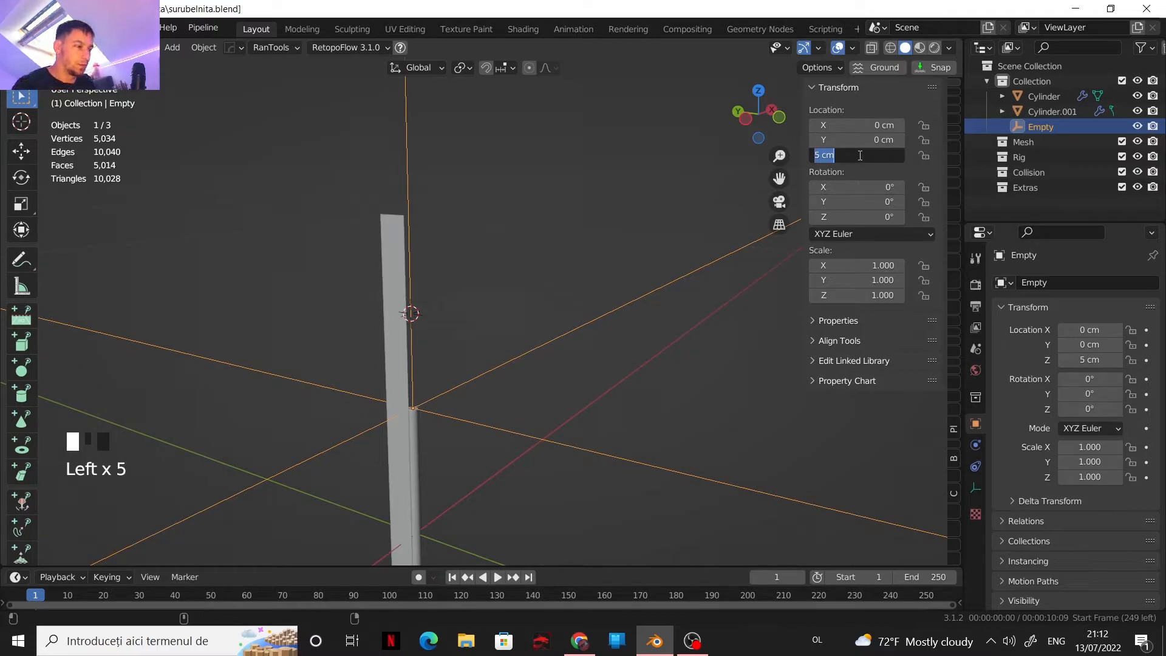
text(8.5)
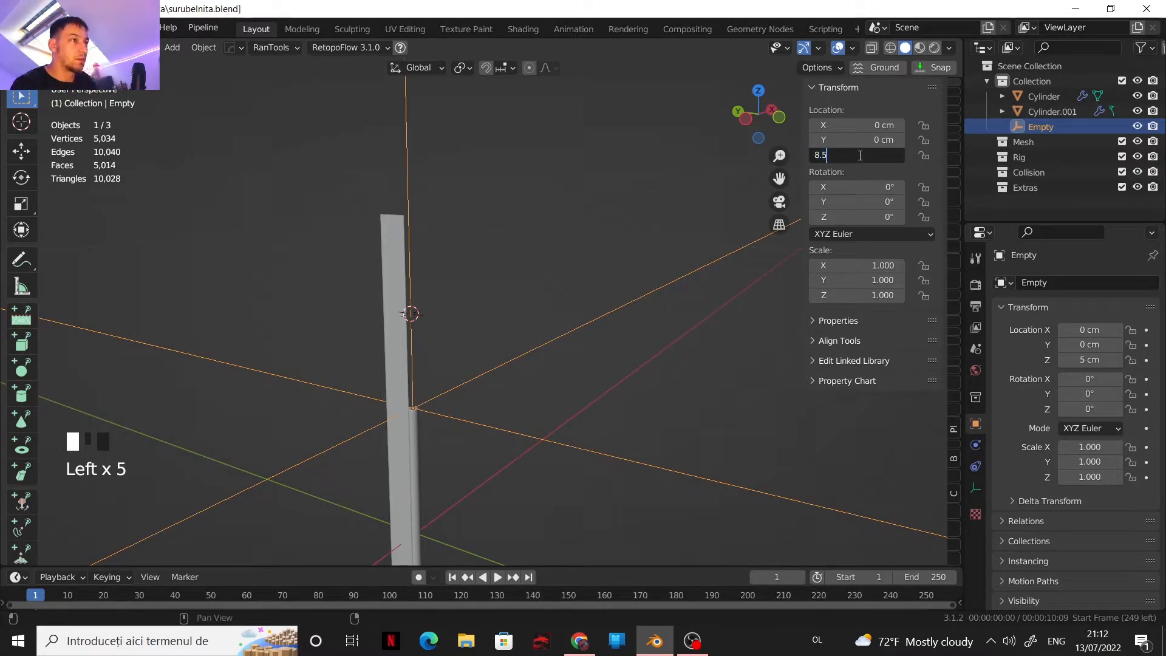
key(Return)
scroll(589, 292, down, 1)
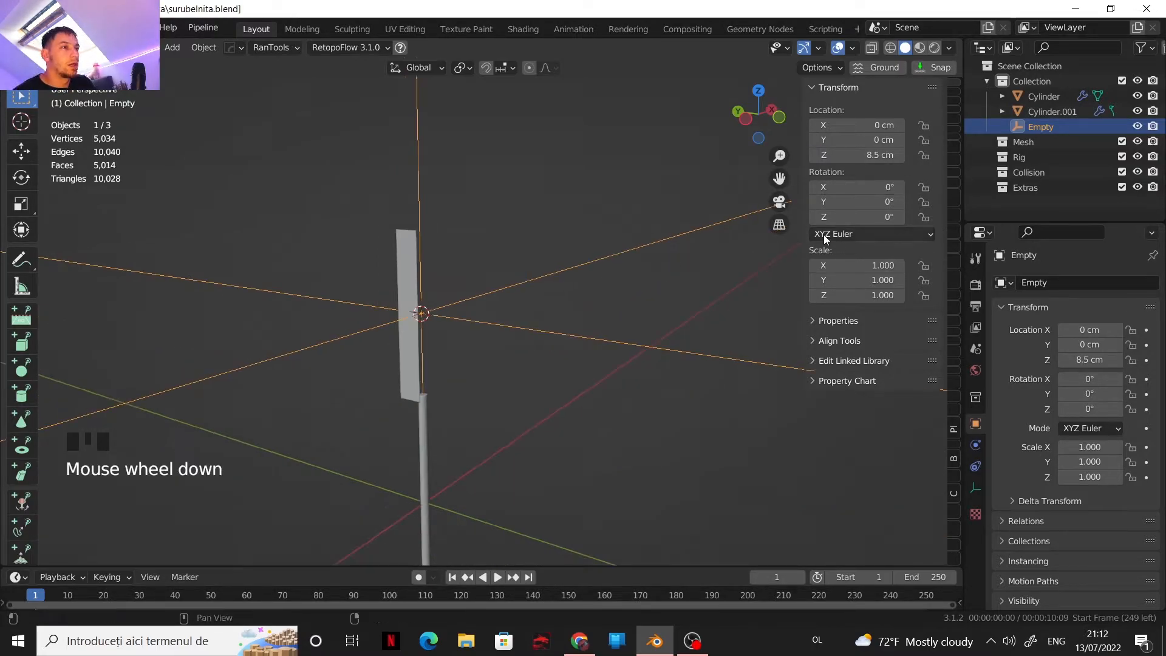
drag(803, 249, 938, 250)
Rotate the empty 60° around the Z axis so the arrayed faces form a hexagonal handle
scroll(488, 318, up, 3)
shift+middle_drag(505, 319, 445, 335)
scroll(524, 299, up, 2)
click(457, 341)
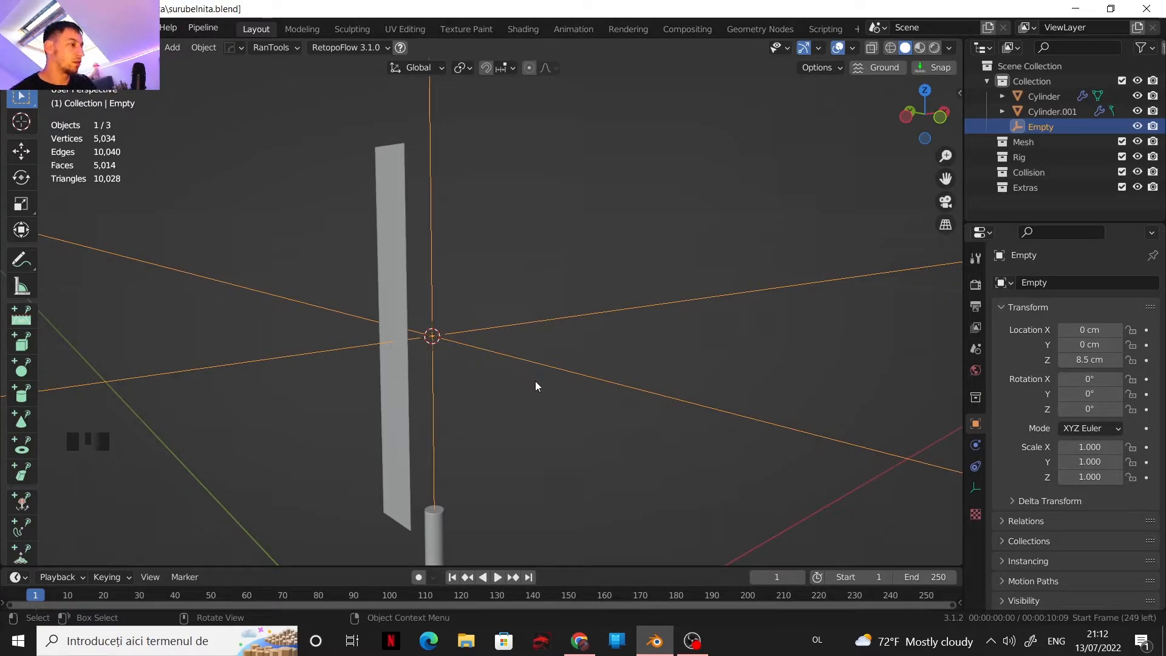
key(r)
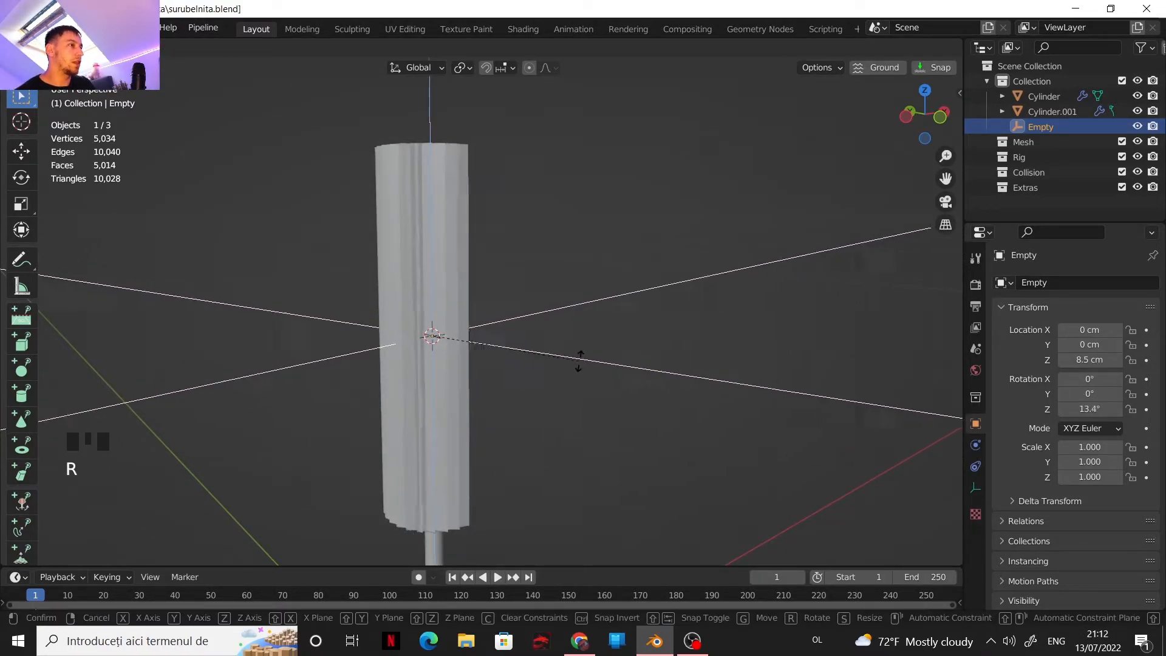
text(60)
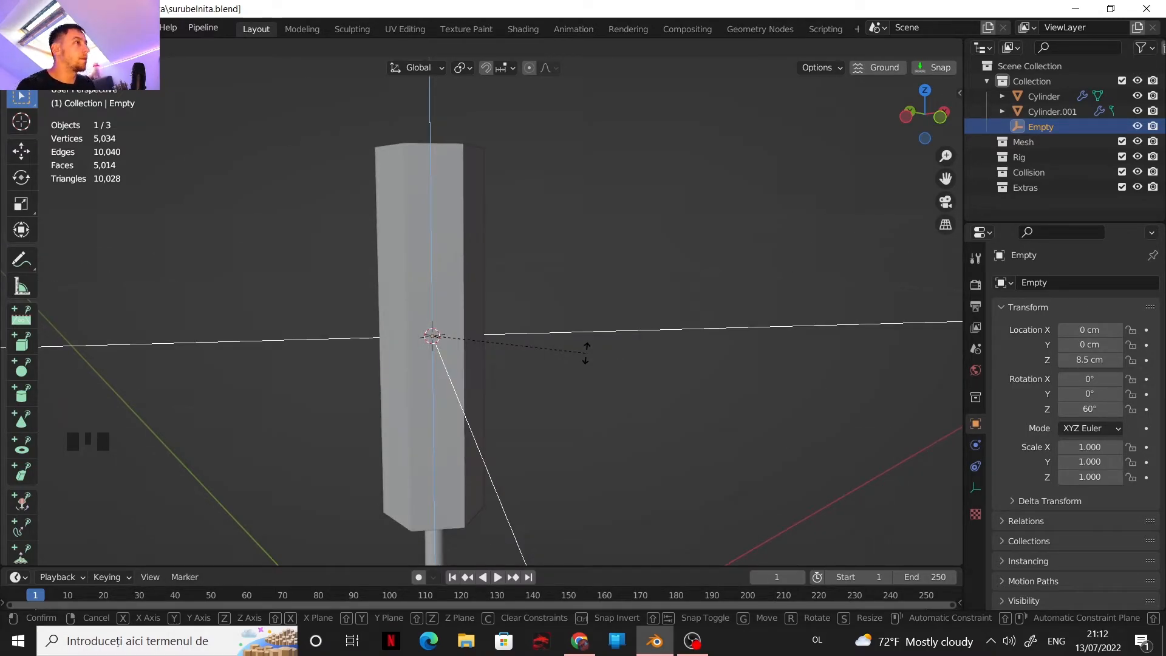
key(Return)
Enable Merge on the handle face's Array modifier and enter Edit Mode on that face
scroll(469, 257, down, 3)
shift+middle_drag(466, 254, 477, 315)
middle_drag(478, 314, 515, 335)
scroll(550, 198, down, 2)
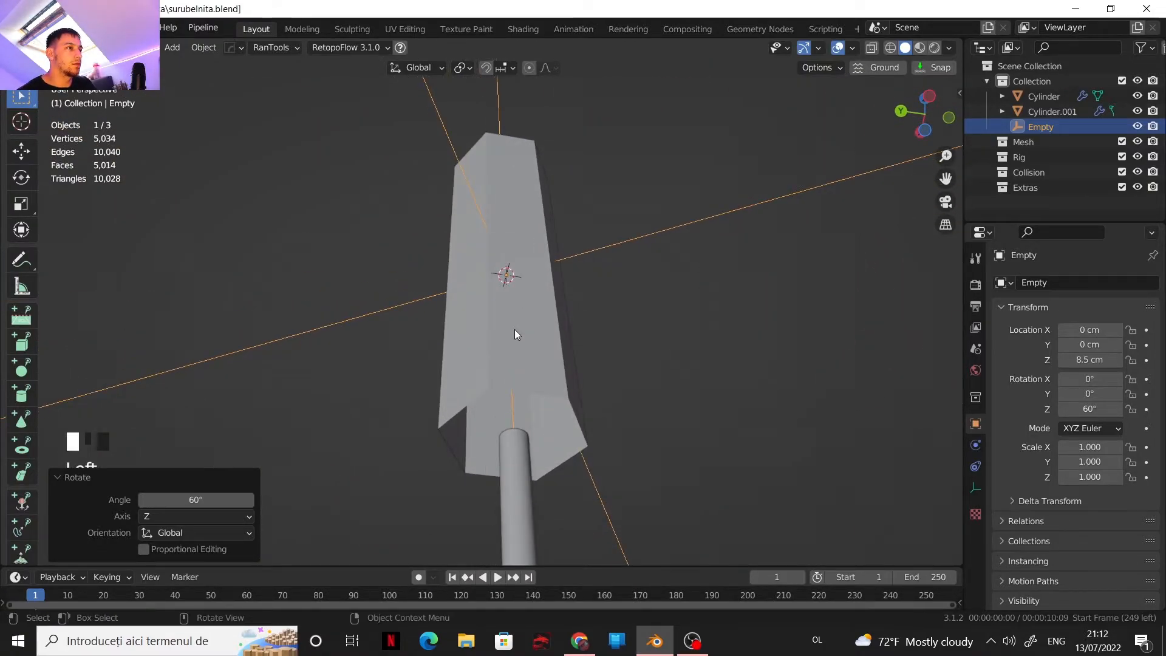
click(547, 366)
click(1012, 536)
click(1011, 536)
scroll(560, 271, down, 1)
shift+middle_drag(560, 271, 435, 353)
scroll(516, 329, up, 1)
key(Tab)
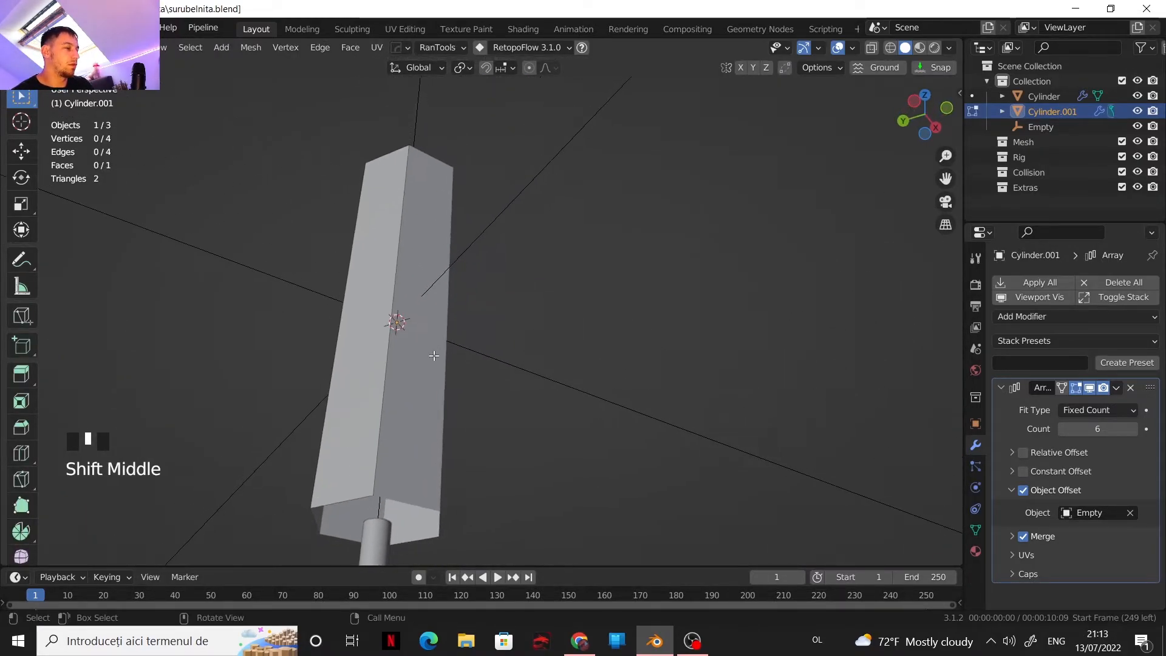
Try two evenly spaced horizontal loop cuts across the handle face with a move along X, and undo the cuts
key(ctrl+r)
scroll(376, 329, up, 2)
click(377, 331)
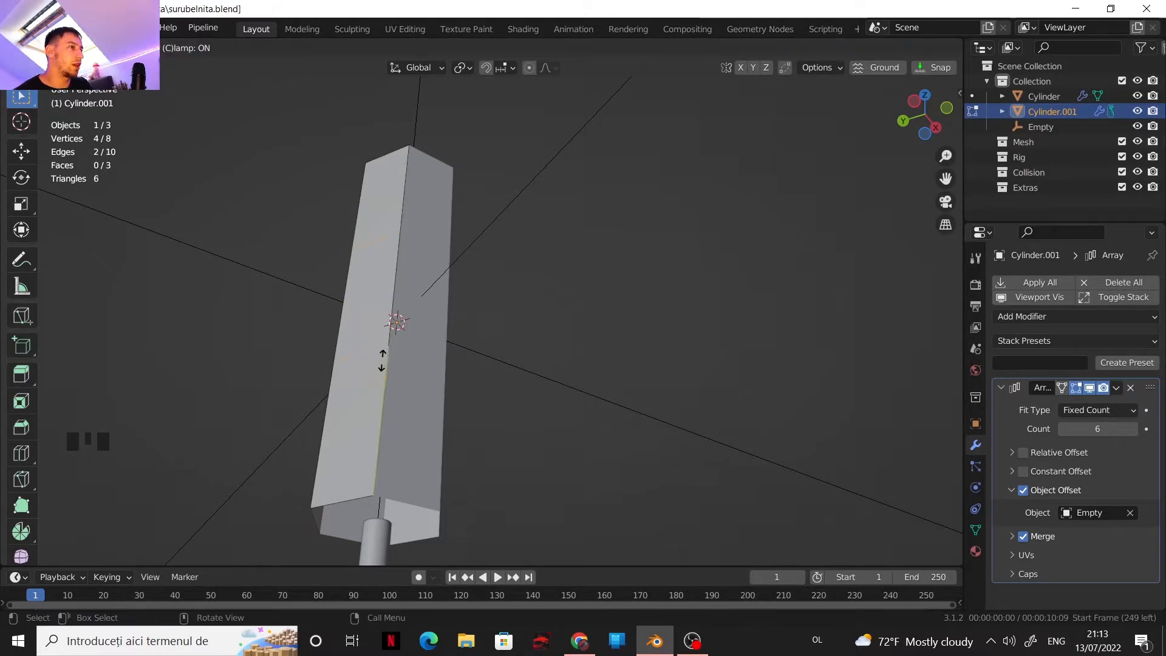
right_click(477, 363)
key(g)
key(x)
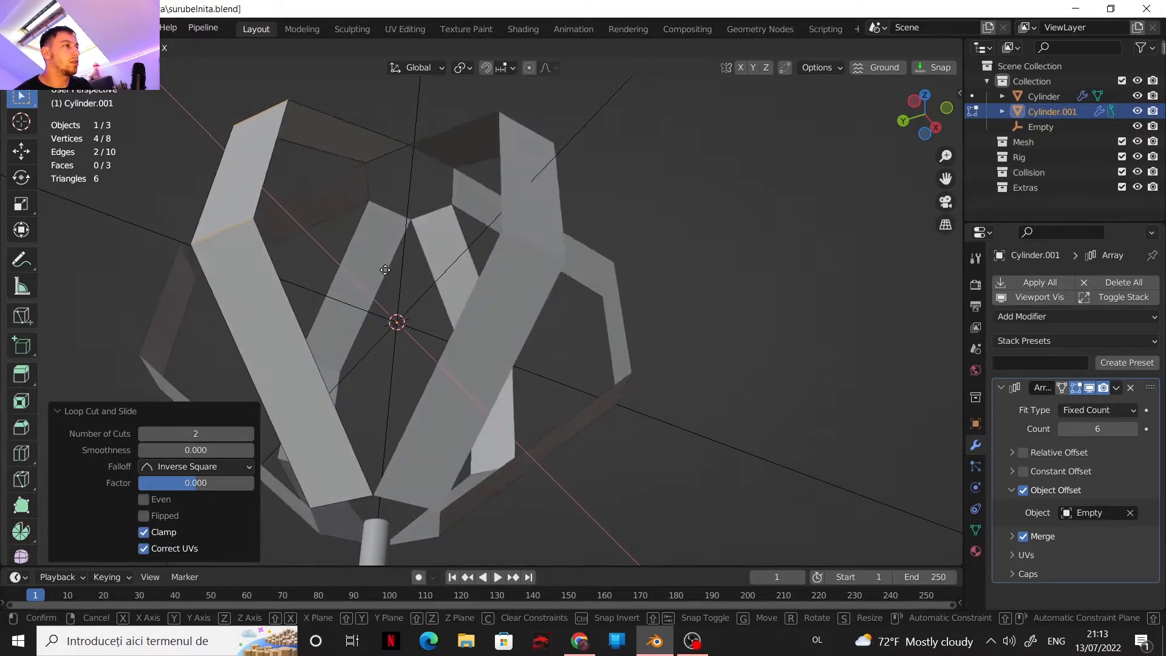
key(Escape)
middle_drag(512, 262, 549, 302)
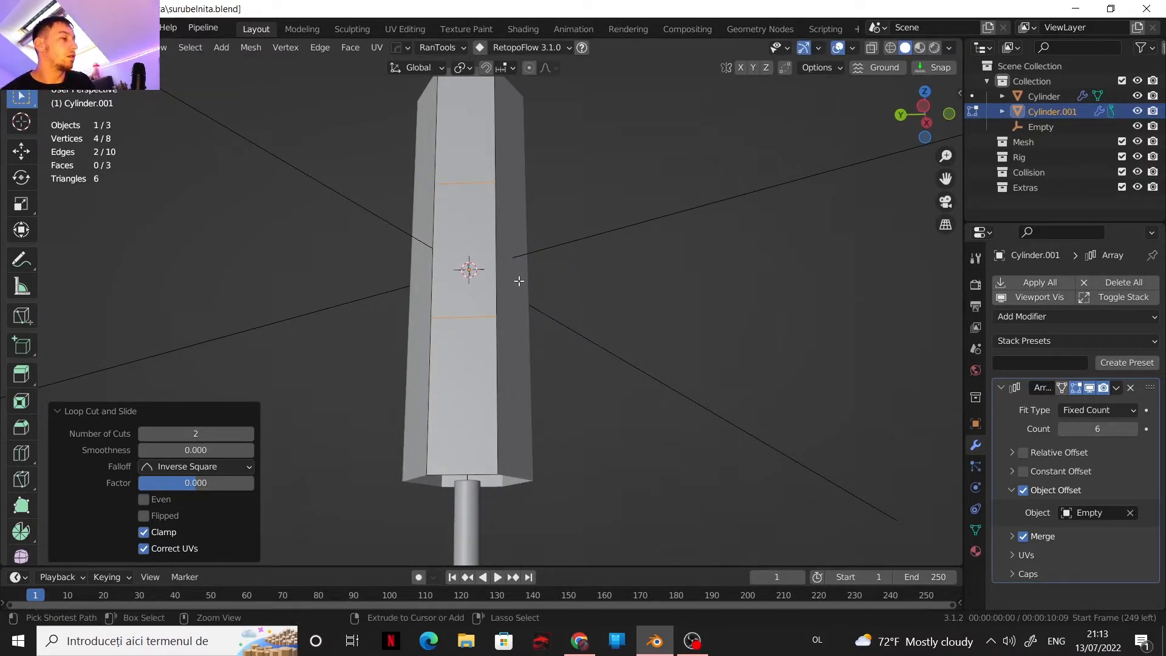
key(ctrl+z)
Add a single horizontal loop cut across the handle face and slide it toward the lower end near the shaft
shift+middle_drag(500, 291, 526, 203)
scroll(551, 243, up, 2)
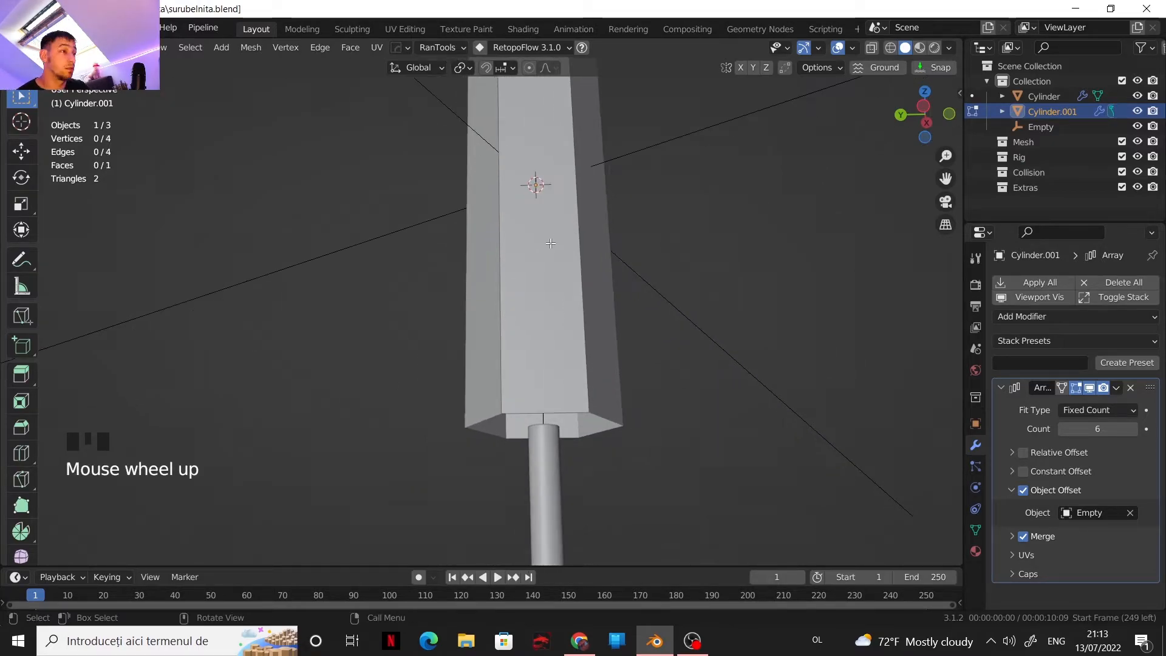
scroll(551, 243, down, 2)
shift+middle_drag(549, 245, 510, 322)
key(ctrl+r)
click(515, 341)
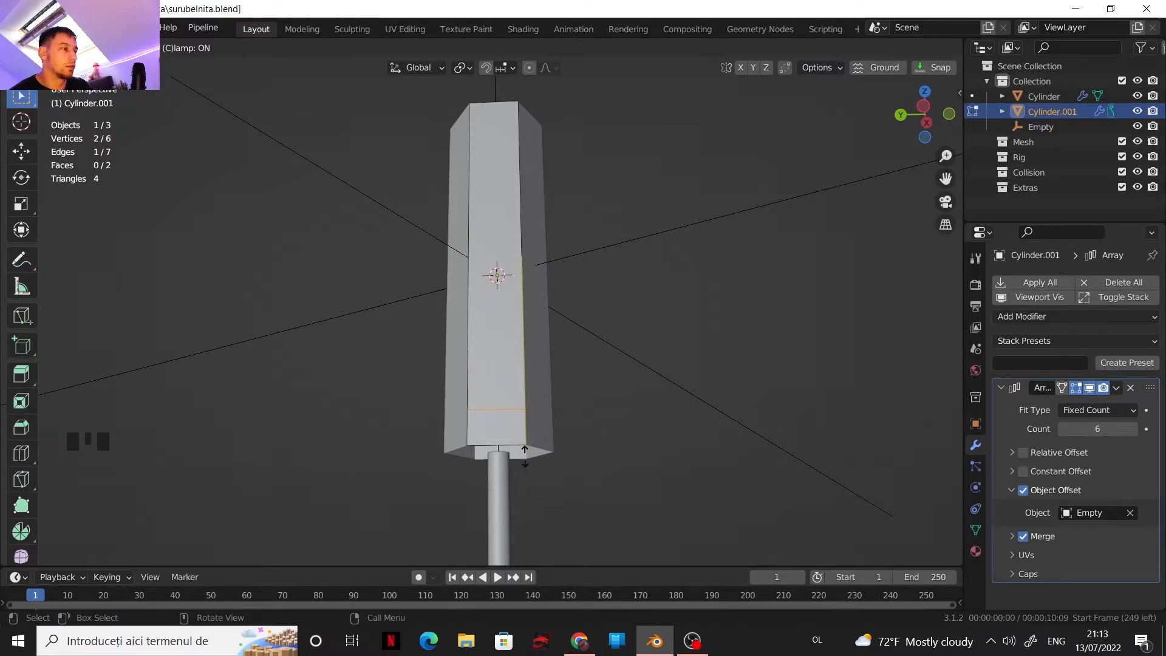
Add two horizontal loop cuts near the handle panel's lower end at factors of about 0.784 and 0.619, plus three evenly spaced vertical loop cuts
click(521, 450)
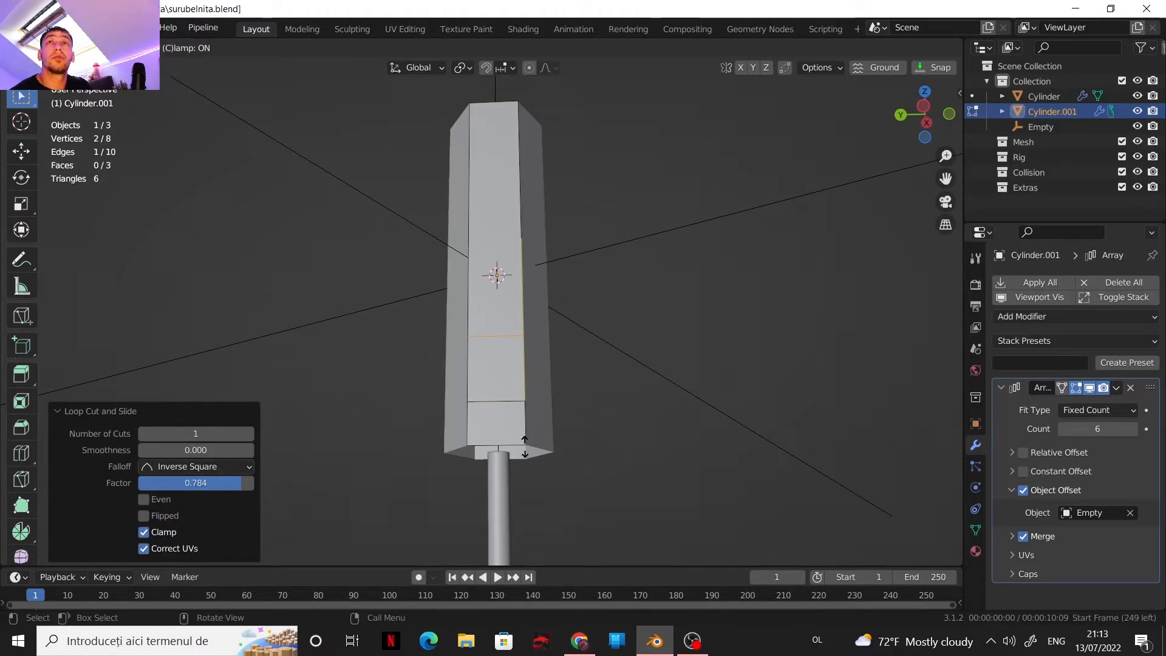
click(525, 446)
key(ctrl+r)
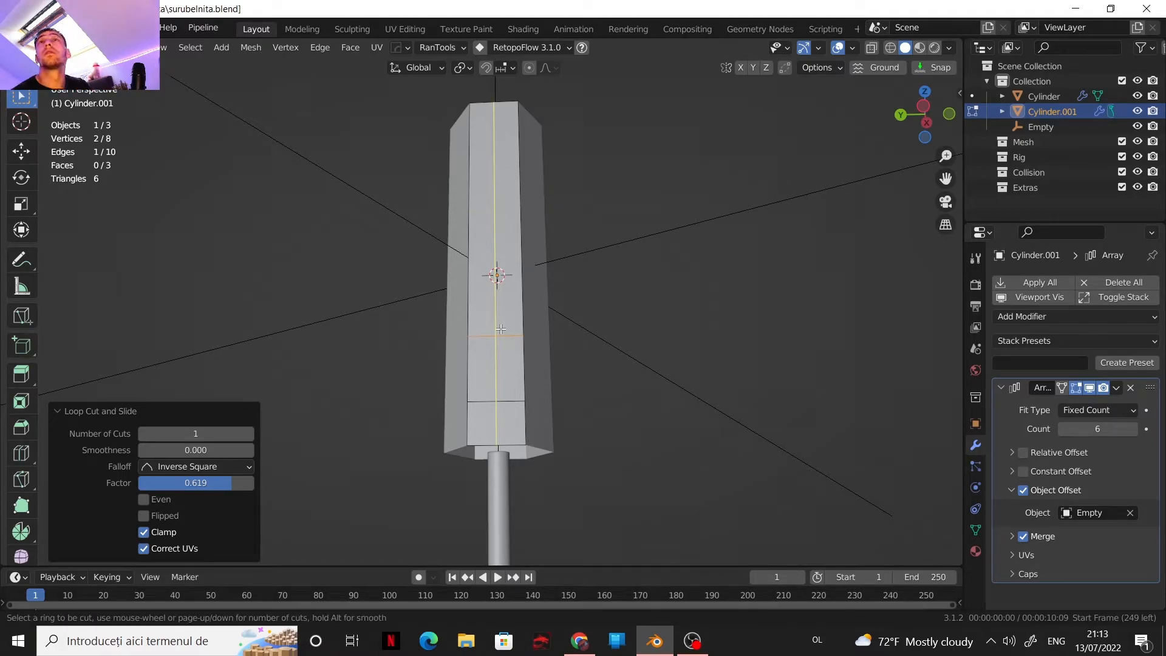
click(501, 328)
right_click(495, 331)
key(ctrl+r)
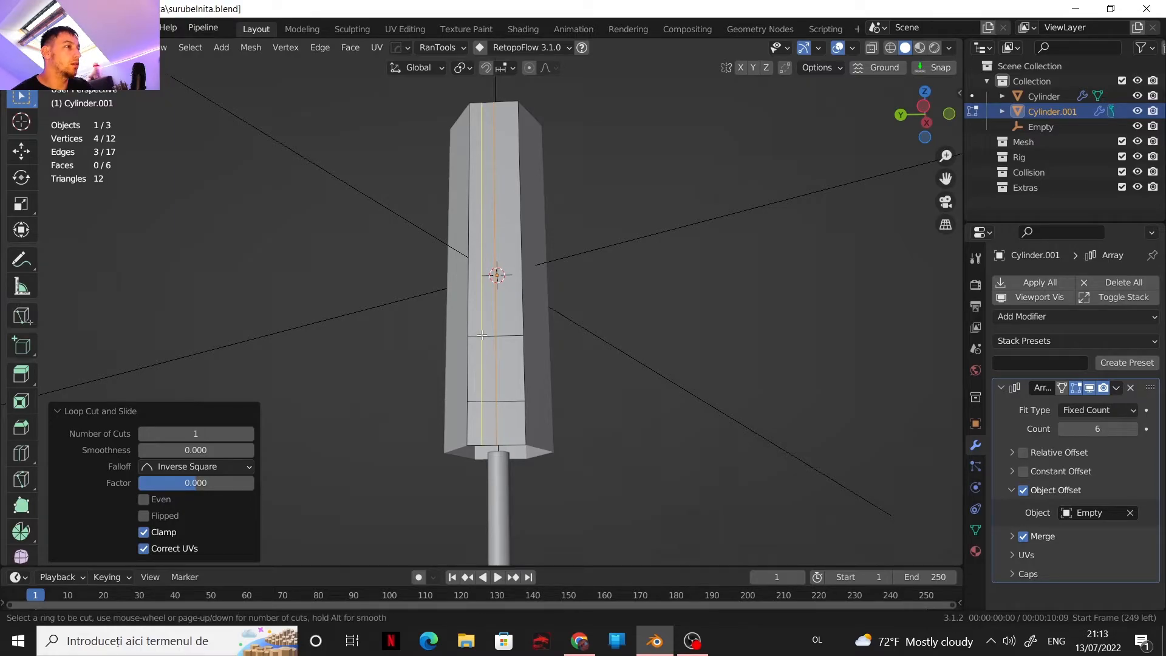
click(482, 334)
right_click(486, 335)
key(ctrl+r)
click(513, 334)
right_click(510, 337)
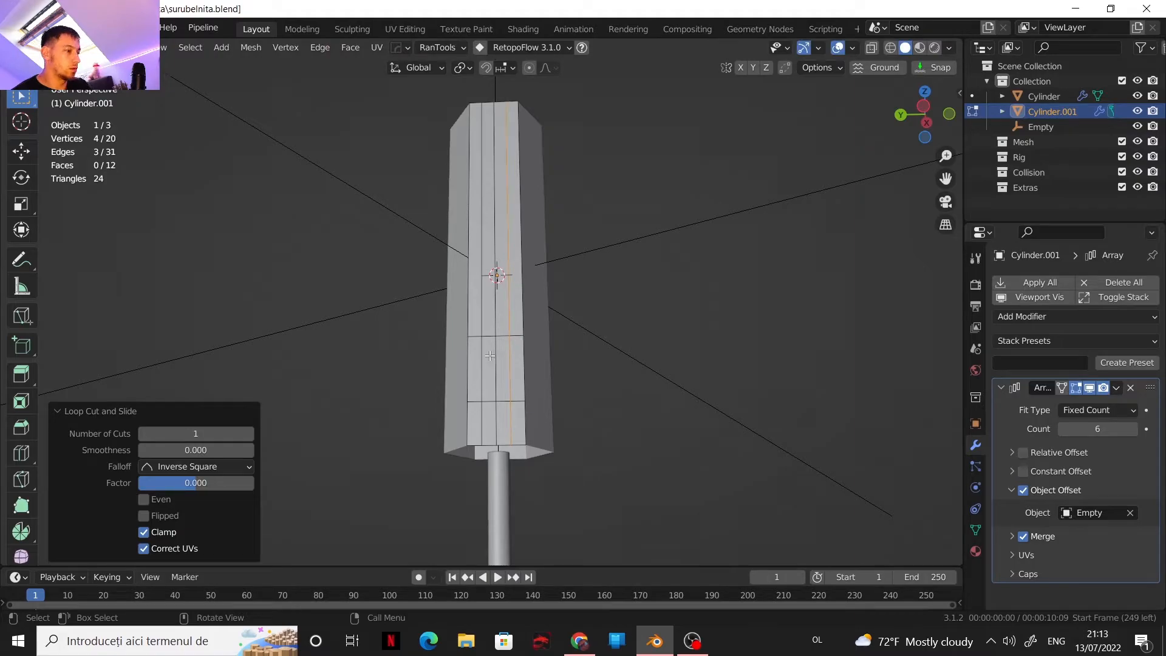
Spread the two outer vertical edge loops of the panel apart by scaling them about 1.416 along Y
alt+shift+click(479, 360)
scroll(534, 373, up, 1)
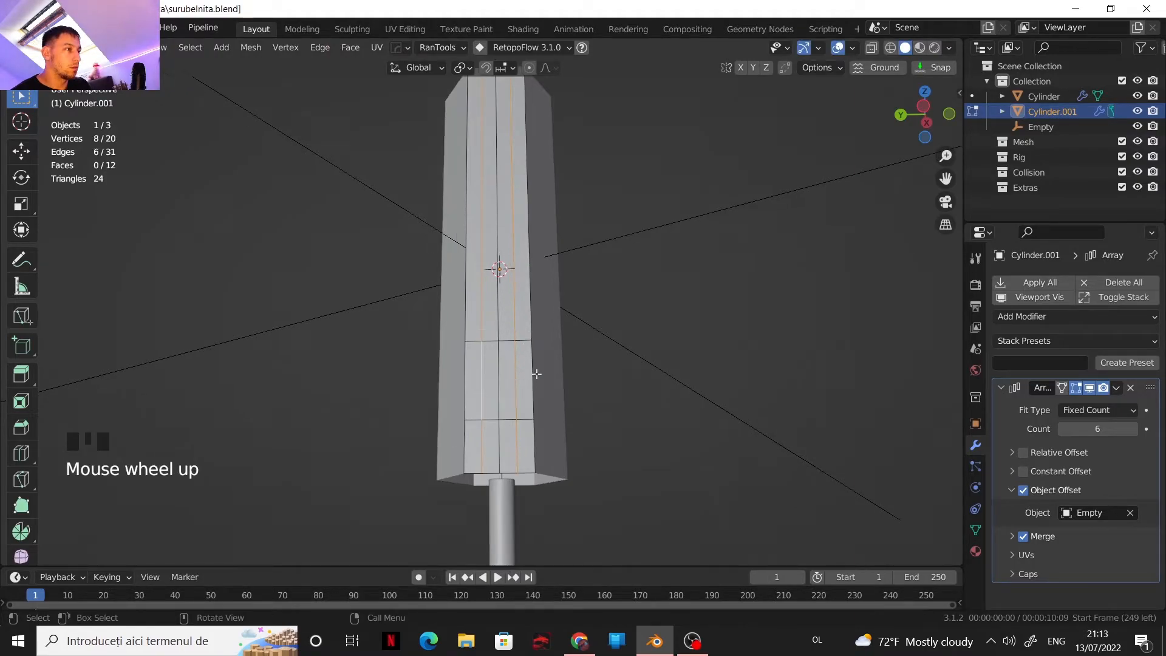
key(s)
key(y)
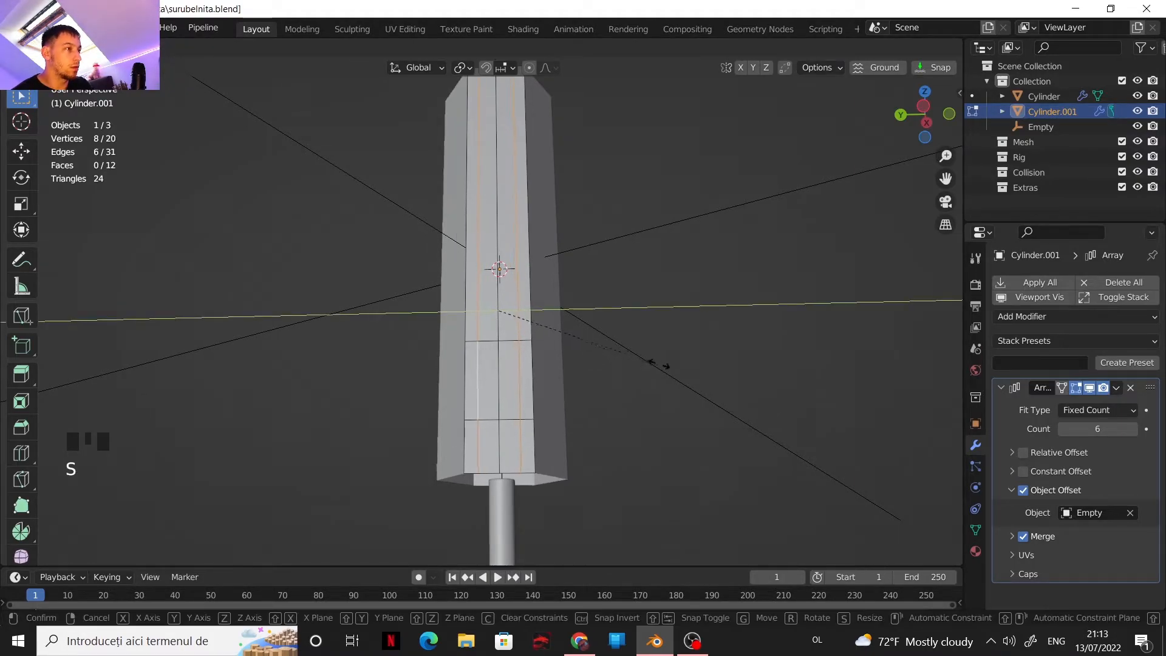
click(688, 355)
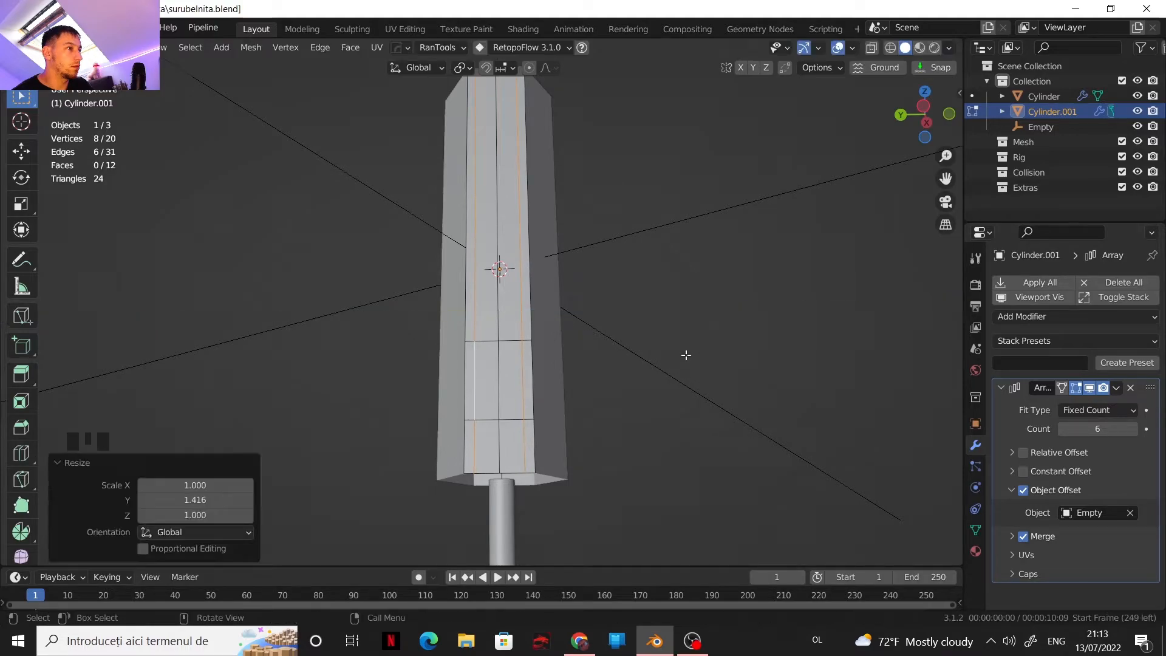
click(926, 99)
shift+middle_drag(537, 311, 542, 391)
scroll(465, 259, up, 5)
scroll(526, 357, down, 6)
mouse_move(620, 317)
middle_down()
mouse_move(648, 291)
mouse_move(636, 308)
middle_up()
key(g)
key(x)
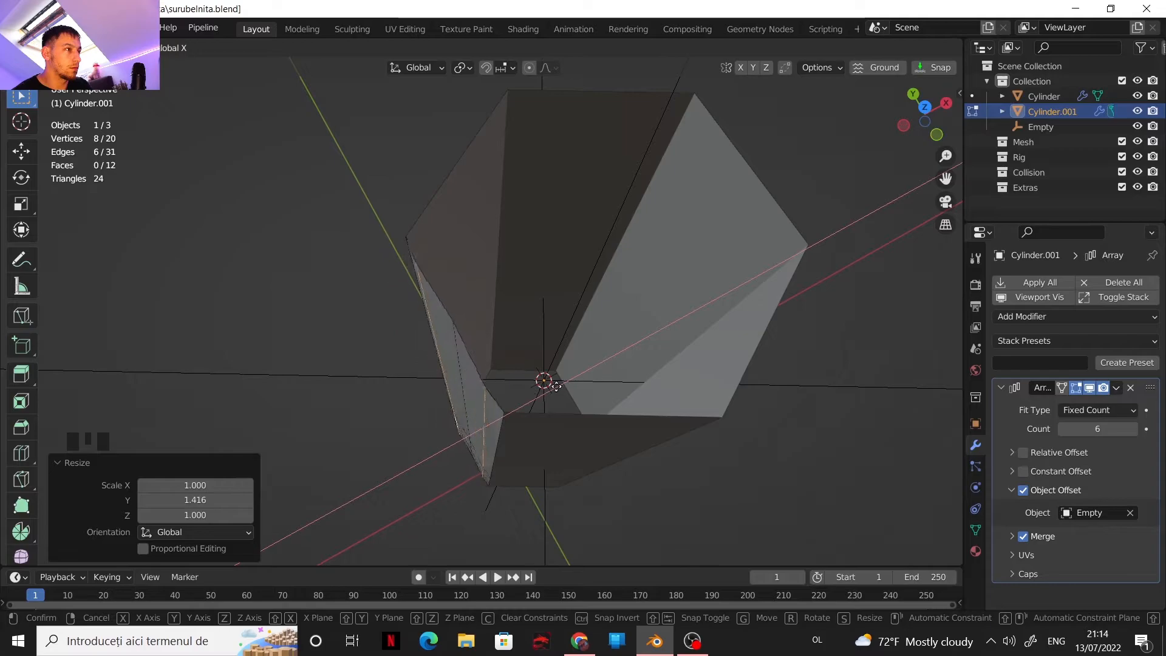
key(Escape)
middle_drag(553, 382, 562, 354)
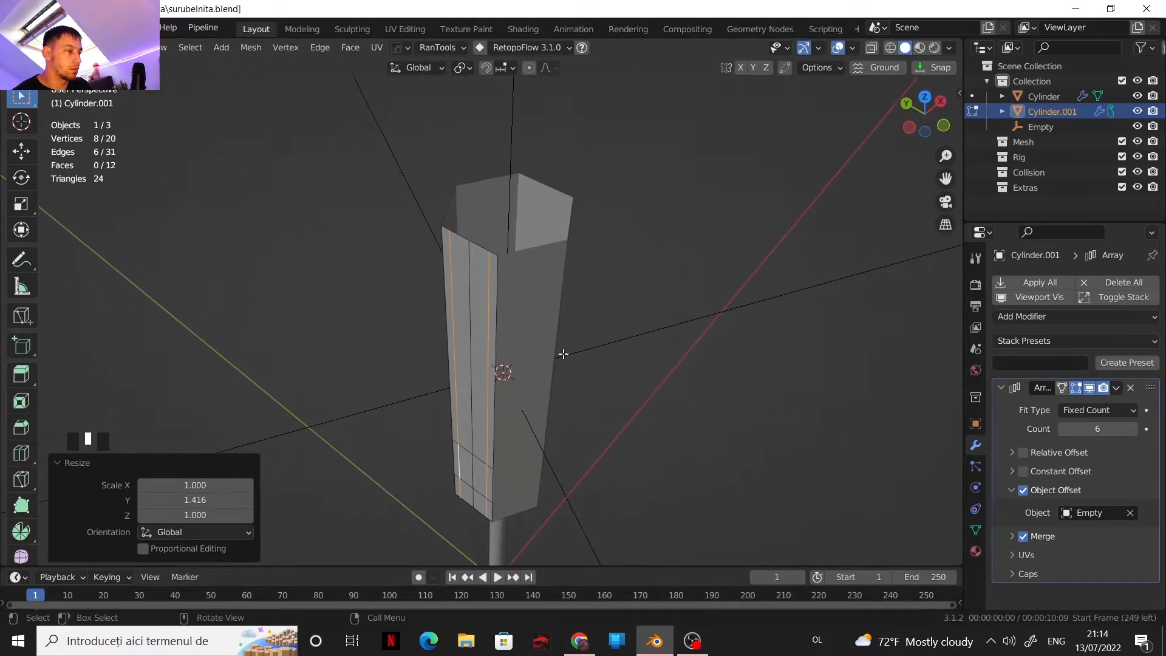
key(g)
key(x)
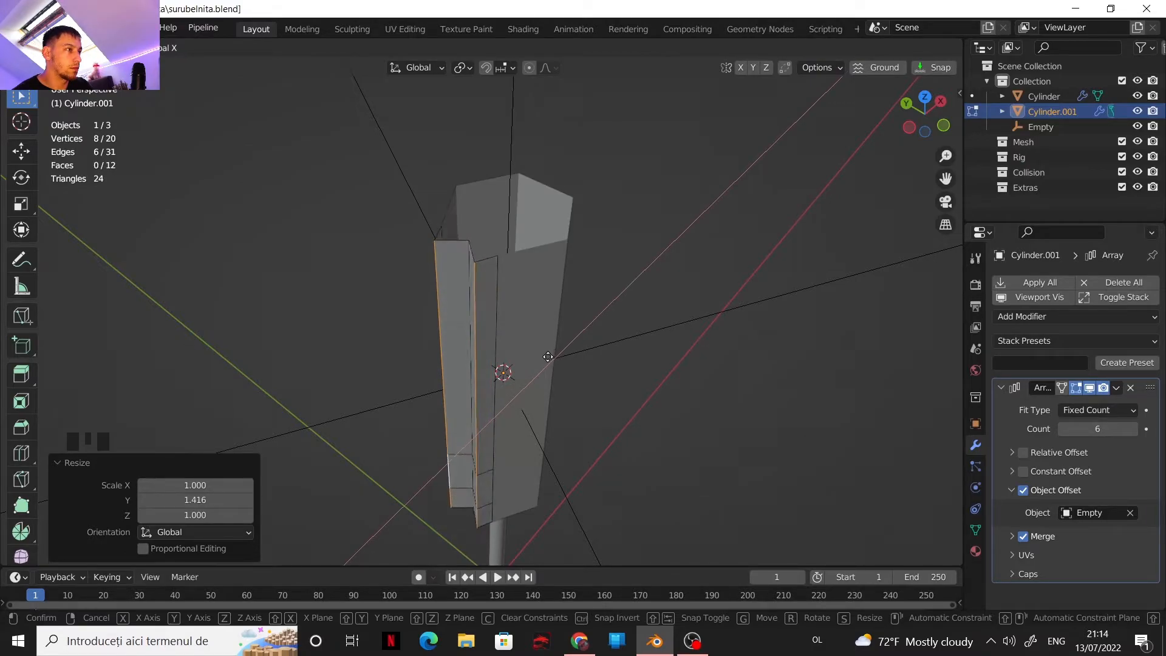
key(Escape)
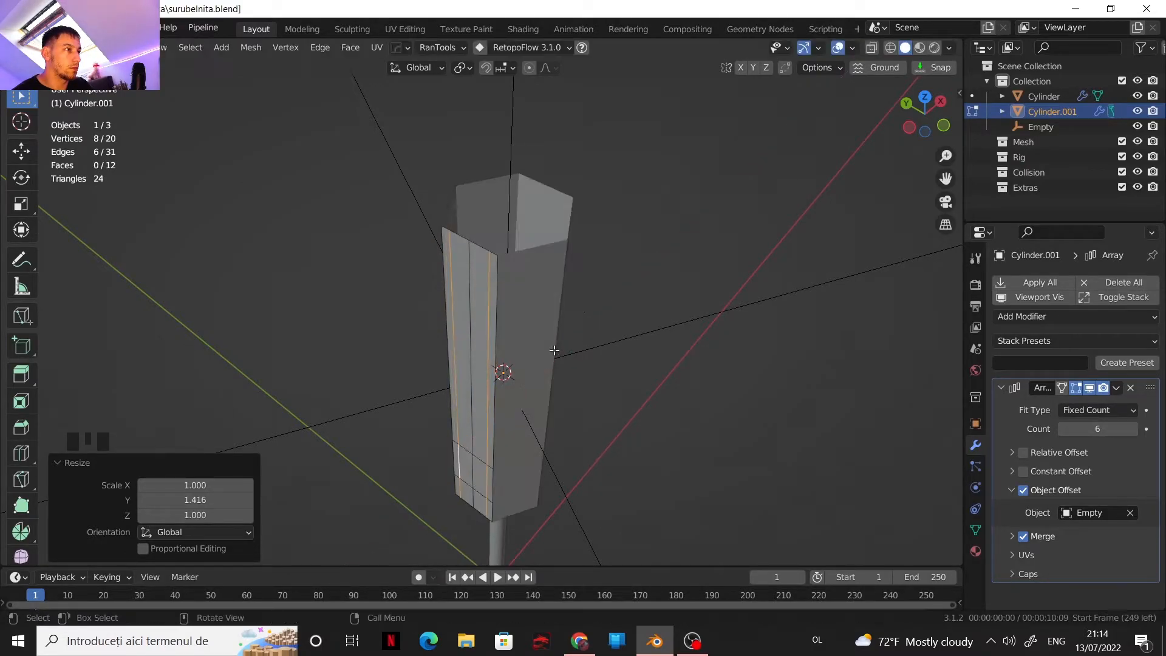
Set the Array modifier's merge distance to 0.1 cm and move the two outer vertical loops about -0.076 cm along X
click(1015, 540)
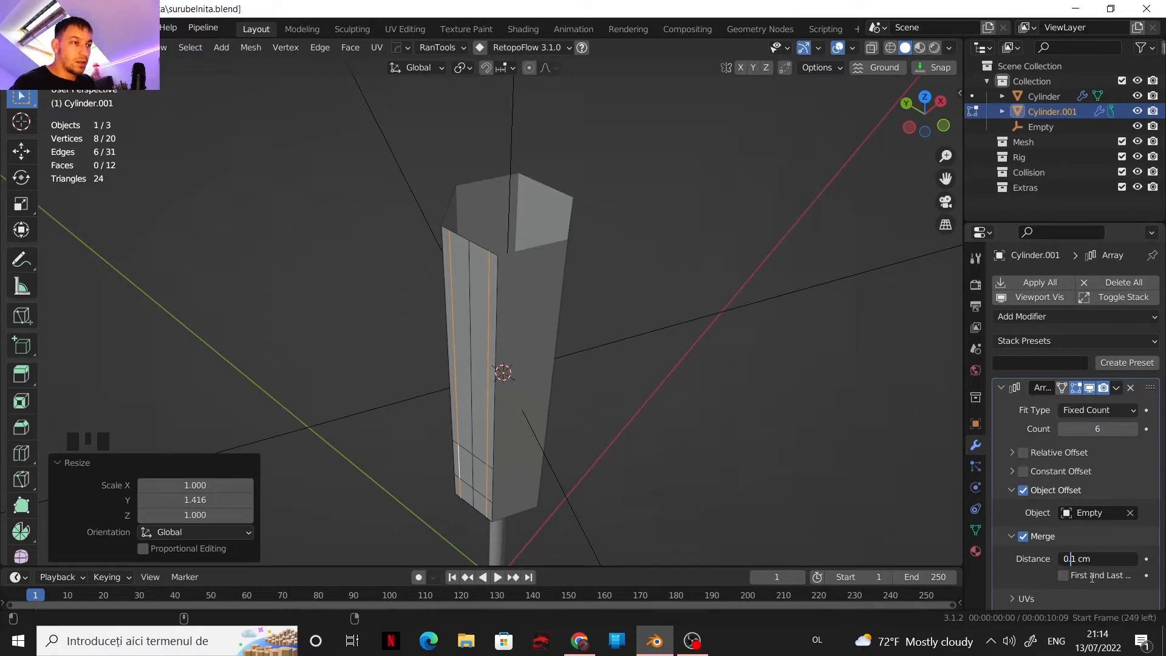
key(Return)
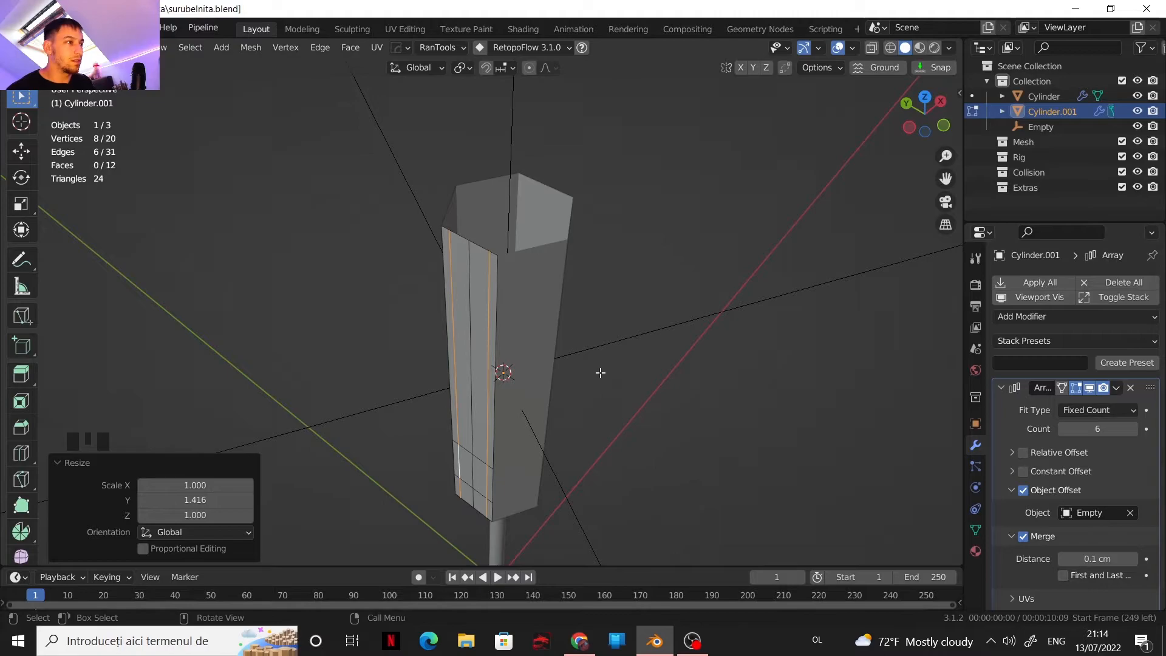
key(g)
key(x)
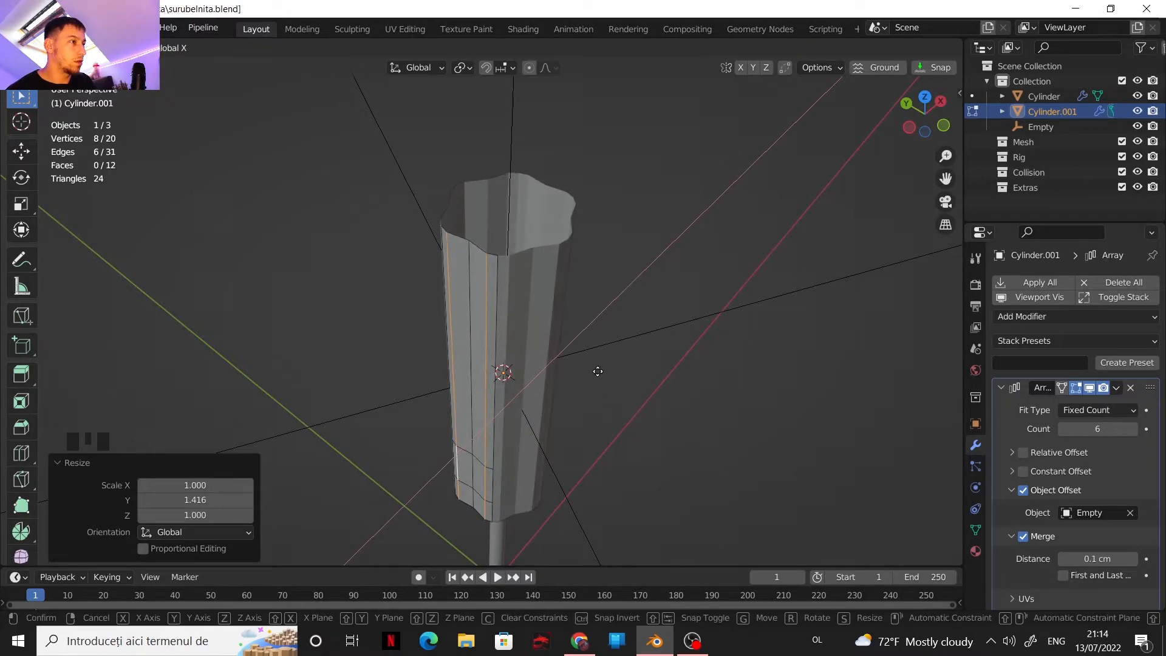
click(588, 374)
Add two evenly spaced horizontal loop cuts between the existing pair of horizontal edges near the handle's lower end
middle_drag(564, 308, 600, 251)
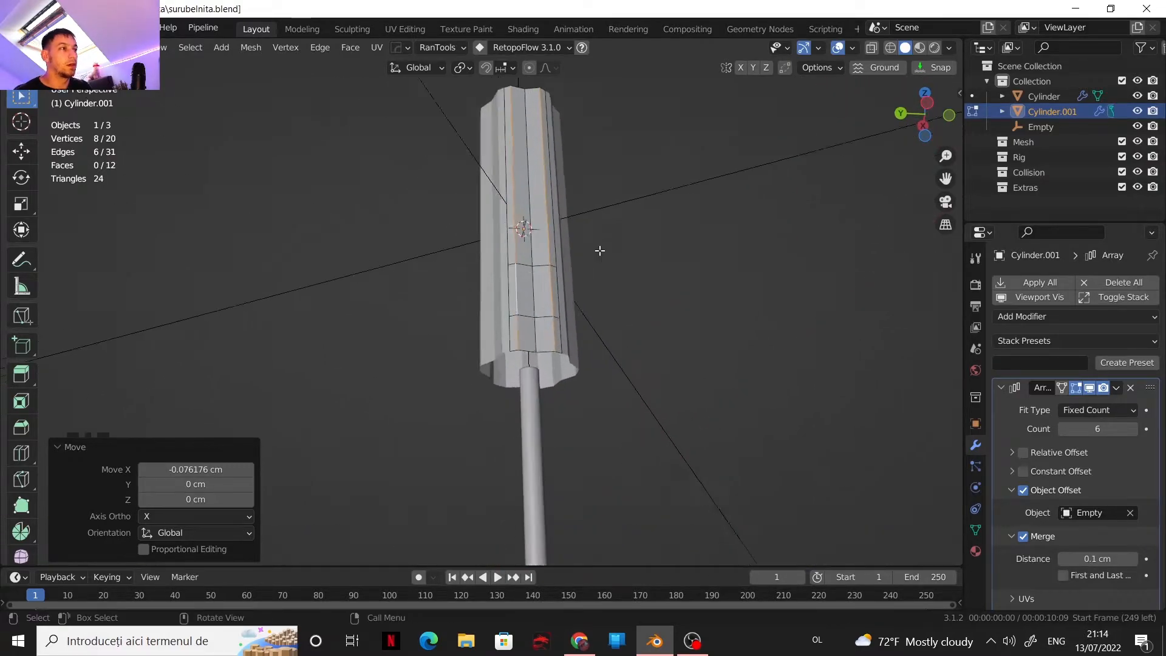
scroll(601, 251, up, 4)
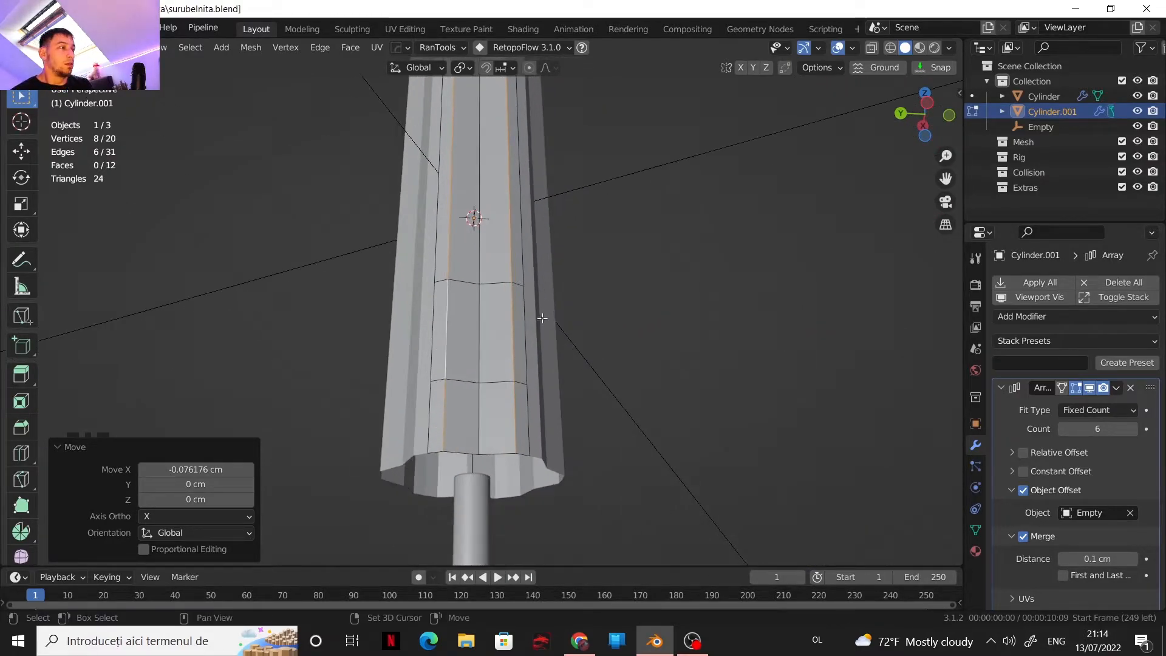
shift+middle_drag(544, 316, 523, 321)
scroll(508, 330, up, 2)
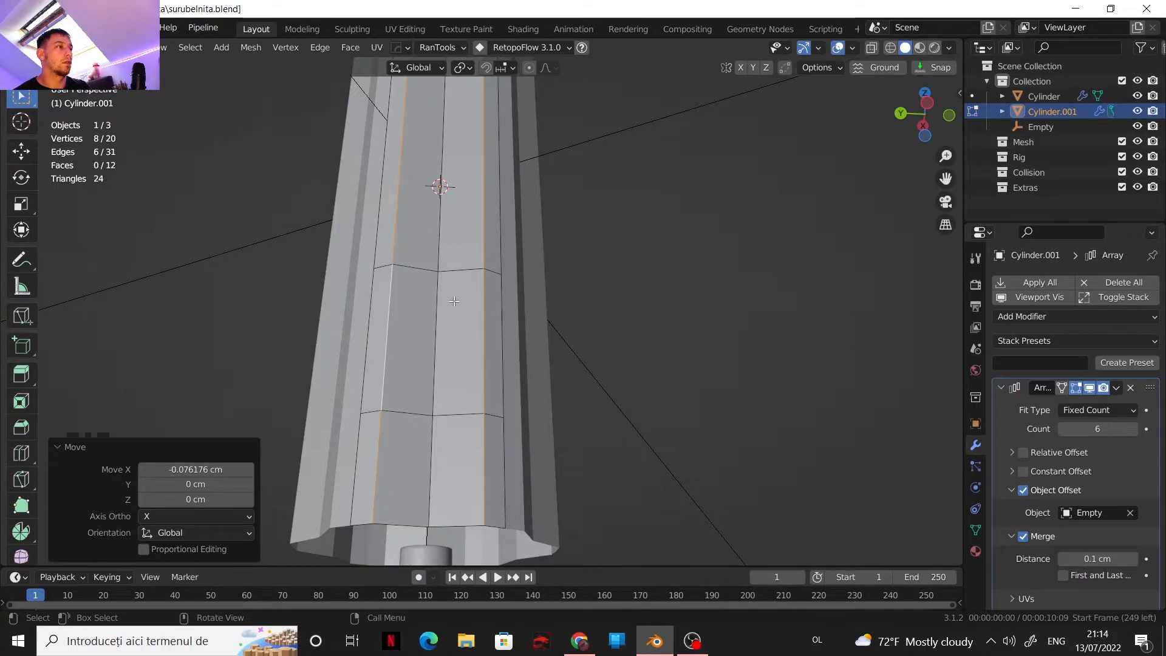
key(ctrl+r)
scroll(438, 311, up, 1)
click(437, 314)
right_click(435, 320)
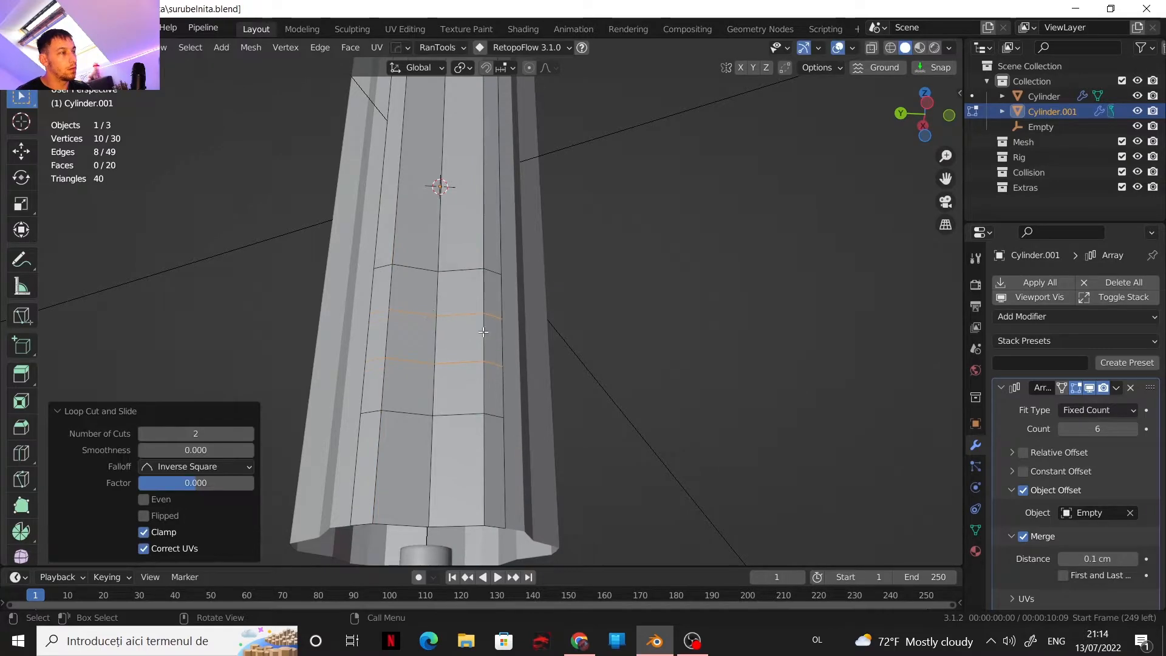
Scale the two new horizontal loops apart along Z by about 2.051
key(s)
key(z)
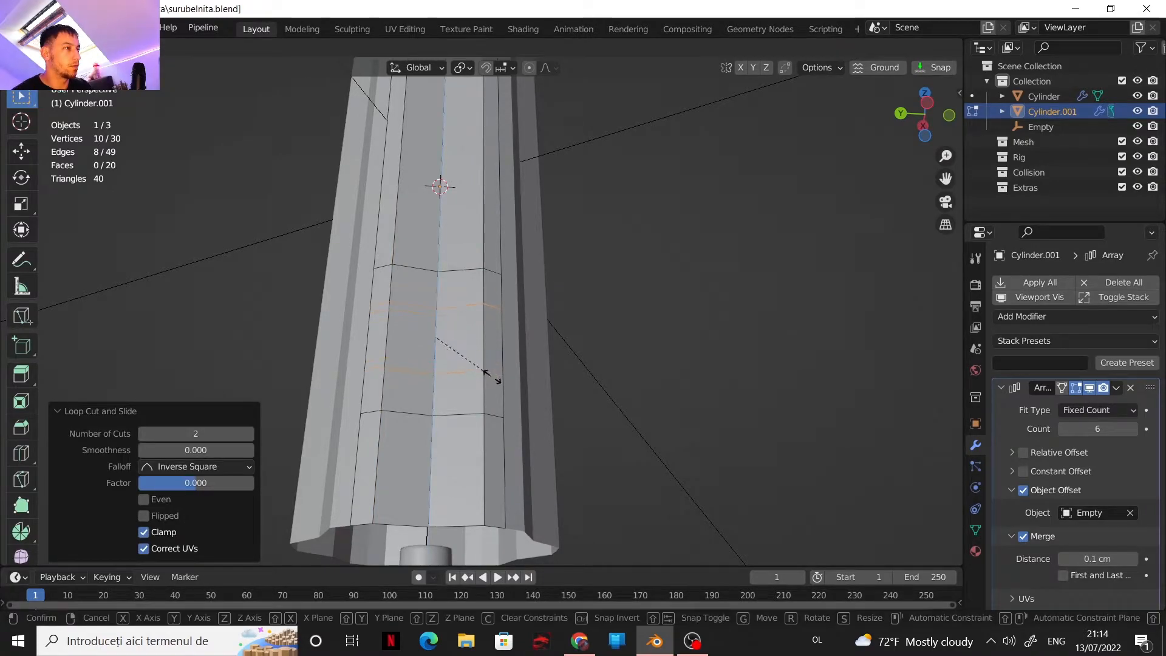
click(493, 418)
Set the transform pivot point to the 3D Cursor
scroll(487, 372, up, 1)
middle_drag(487, 371, 531, 329)
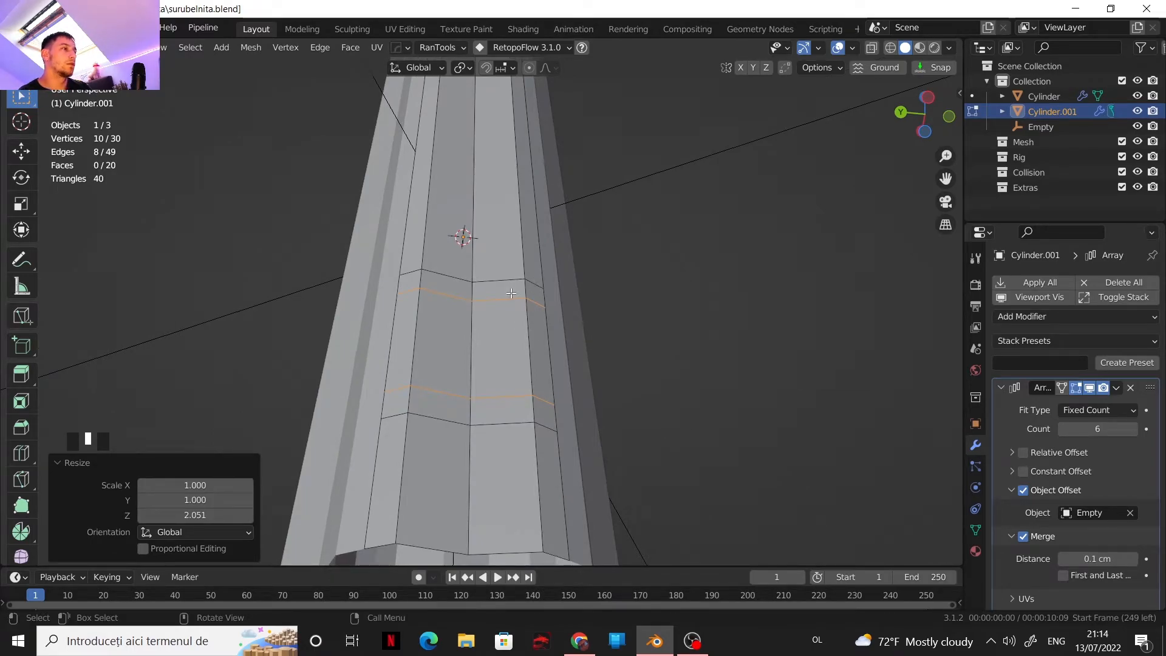
scroll(610, 328, down, 1)
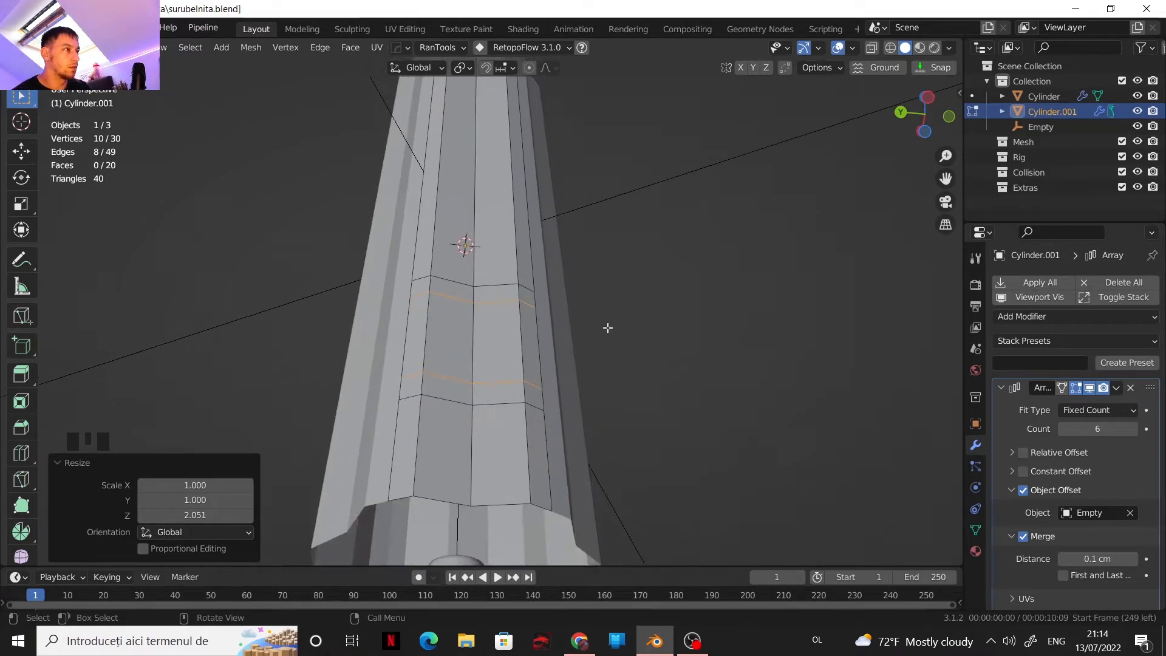
click(460, 68)
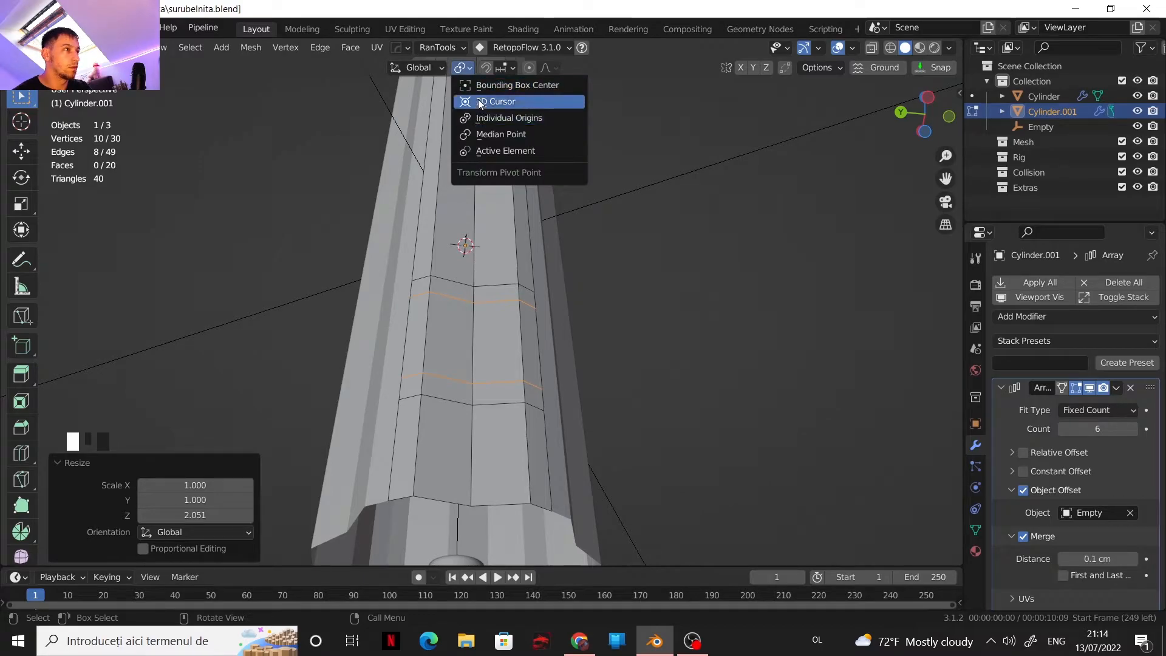
click(486, 101)
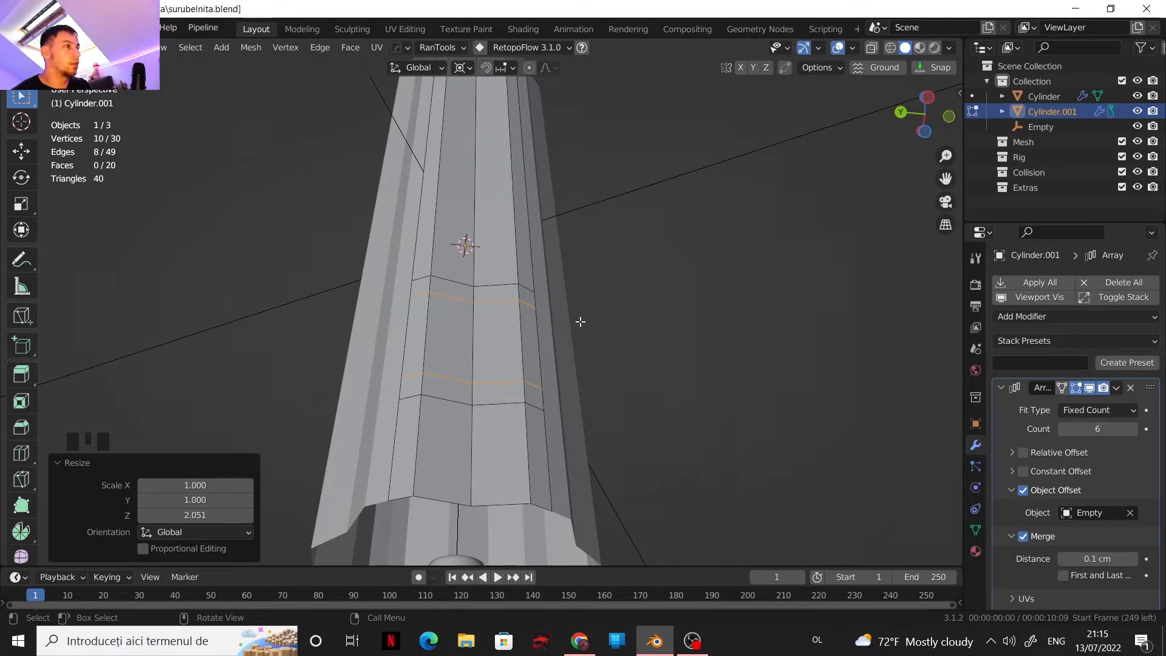
key(s)
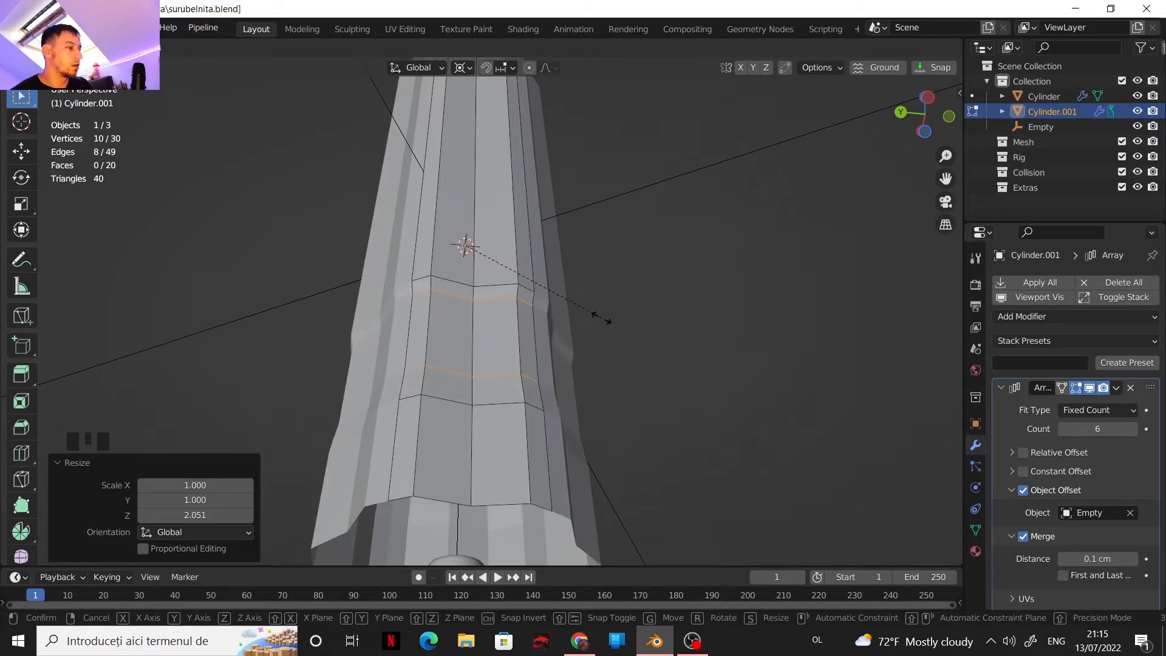
key(shift+z)
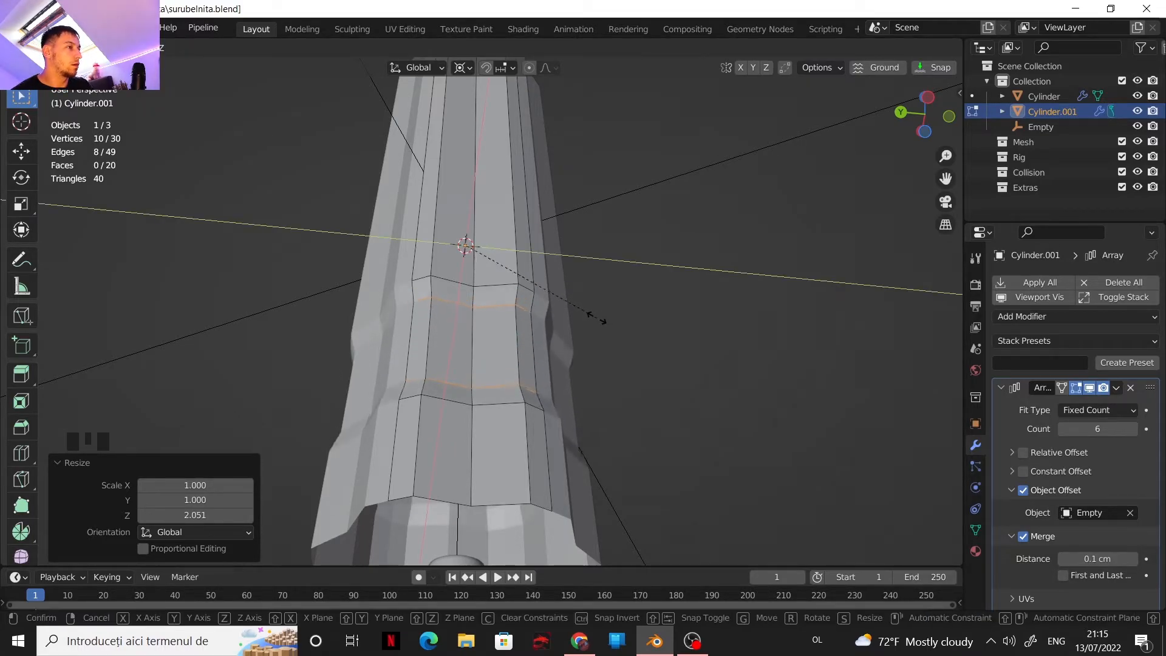
key(Escape)
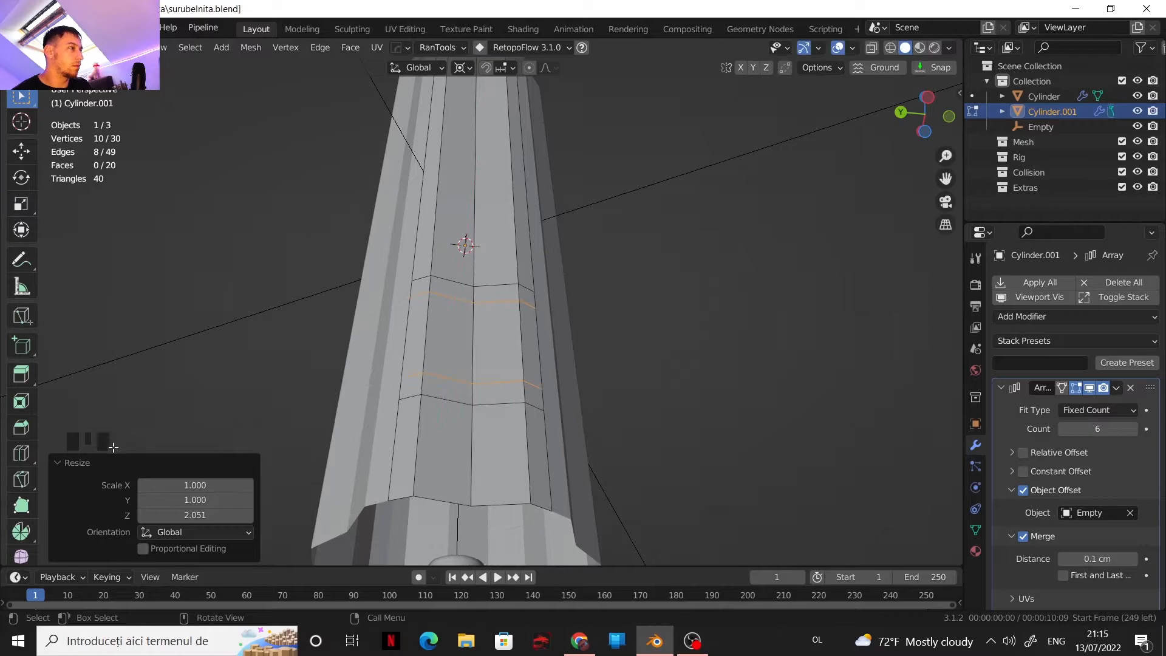
Scale the two inner horizontal loops inward in X and Y only, forming a recessed neck around the handle
click(63, 466)
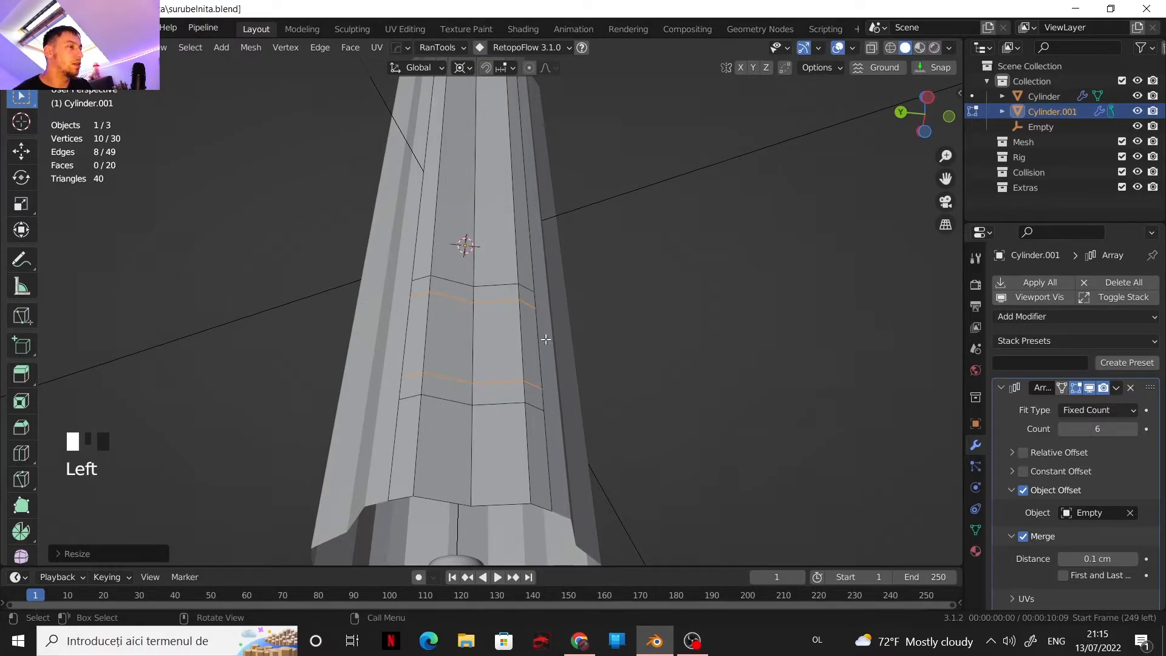
key(s)
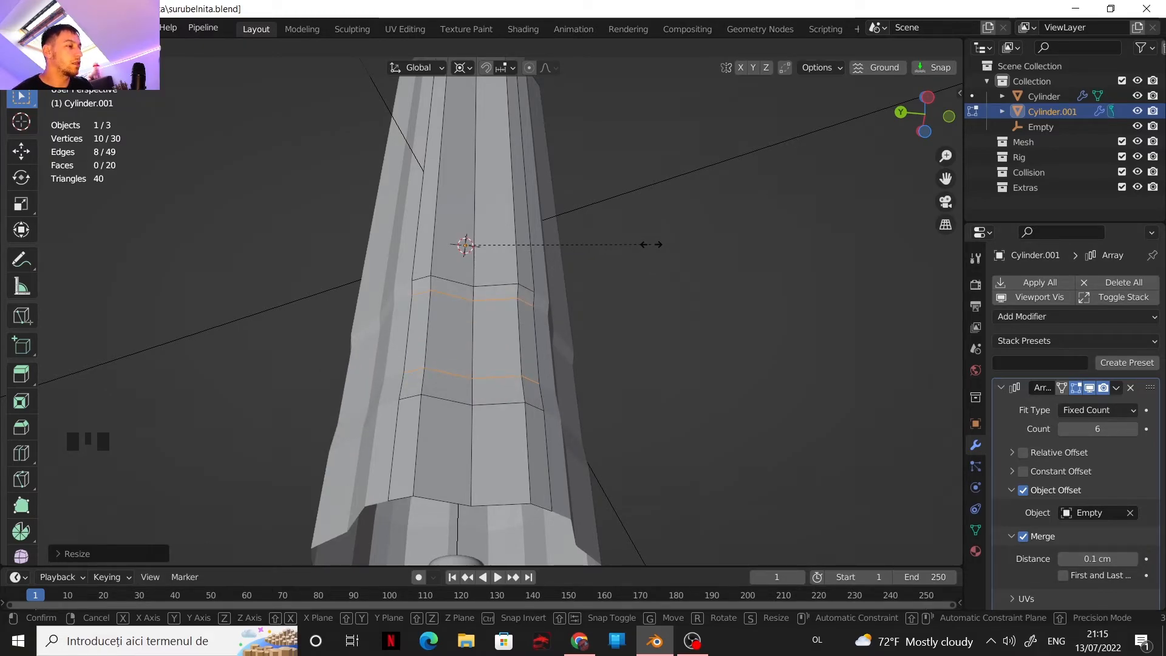
key(shift+z)
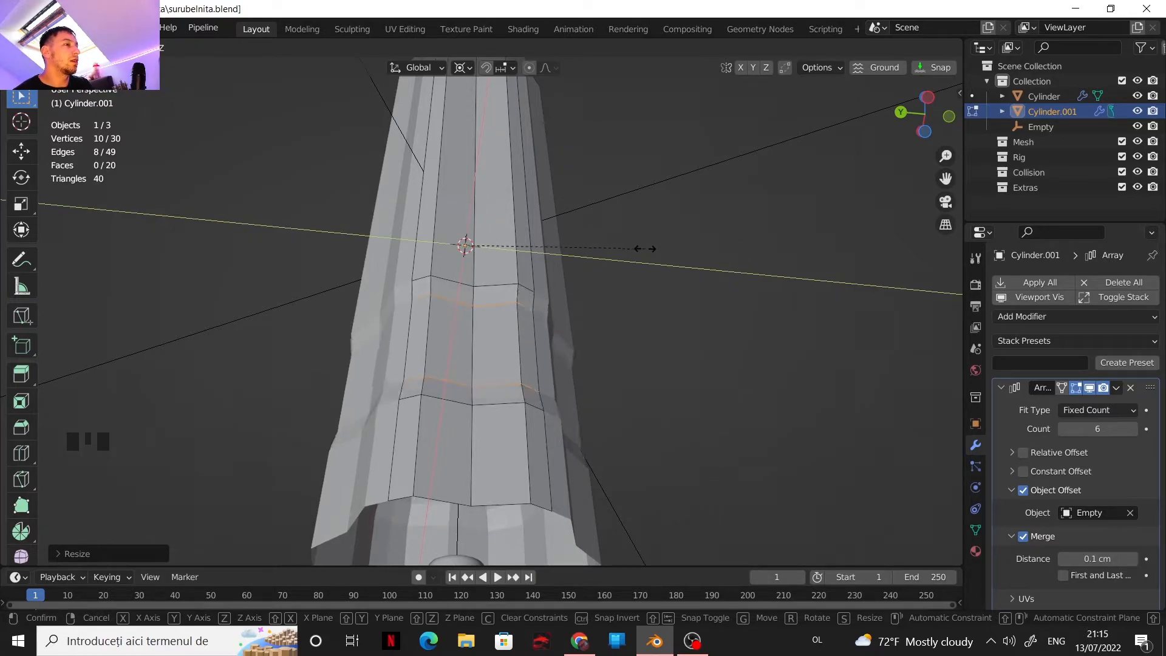
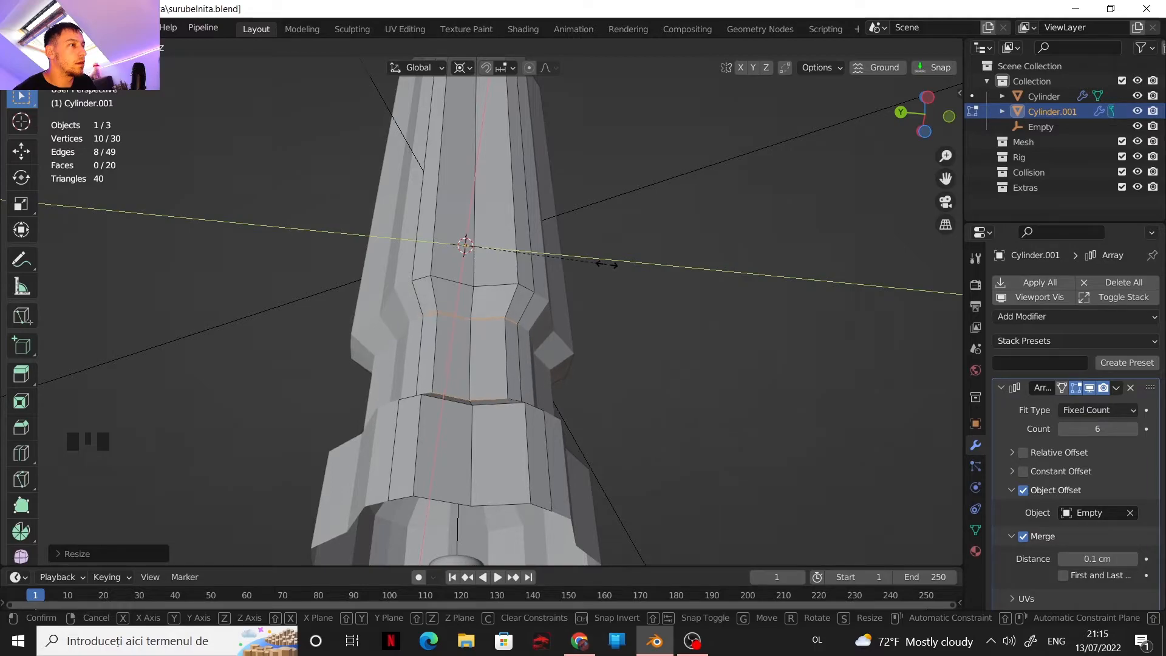
click(604, 265)
Raise the two short outer edges on the neck's upper border along Z to form a V-shaped transition, and deselect them
shift+middle_drag(594, 259, 464, 299)
click(447, 296)
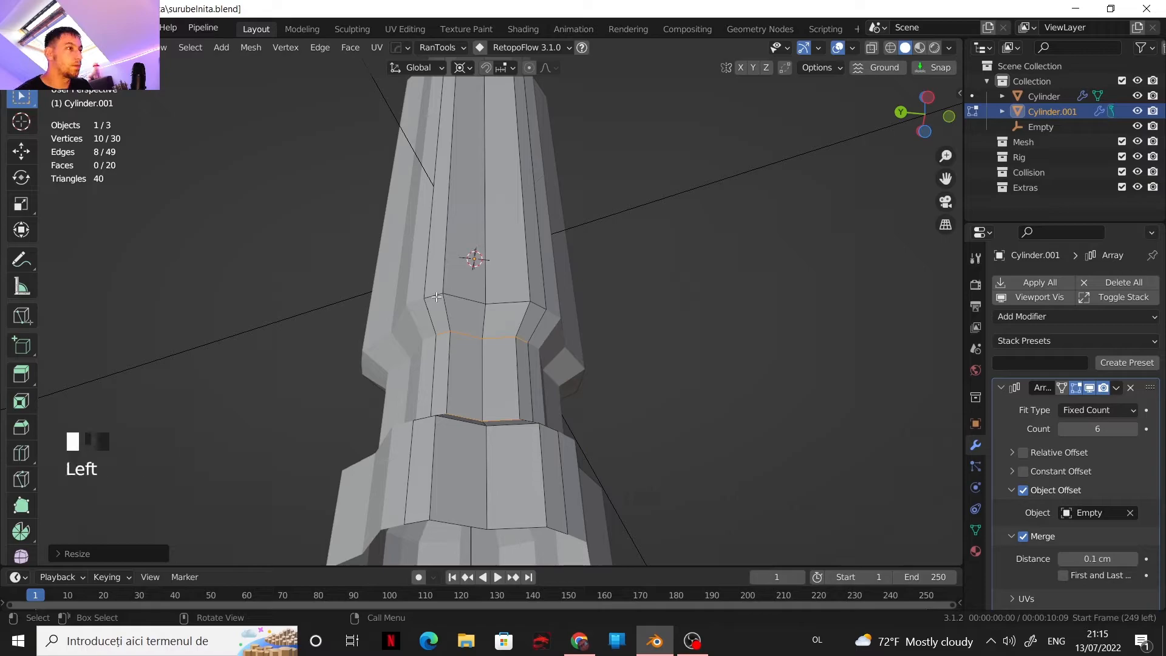
shift+click(527, 328)
scroll(505, 331, down, 1)
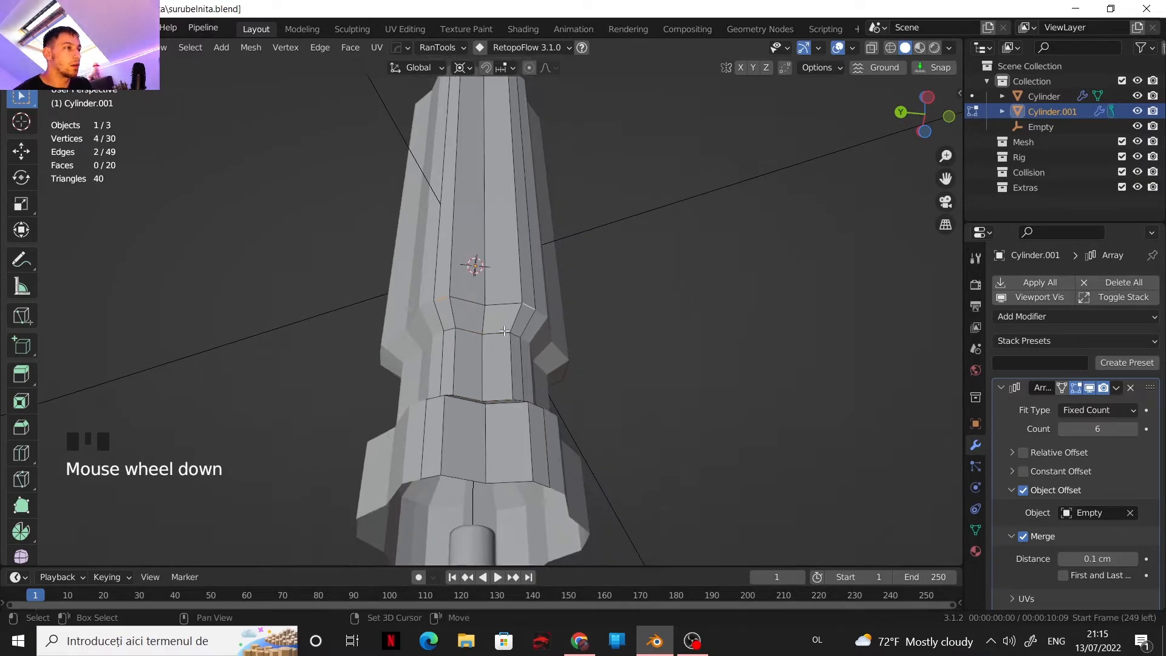
key(g)
key(z)
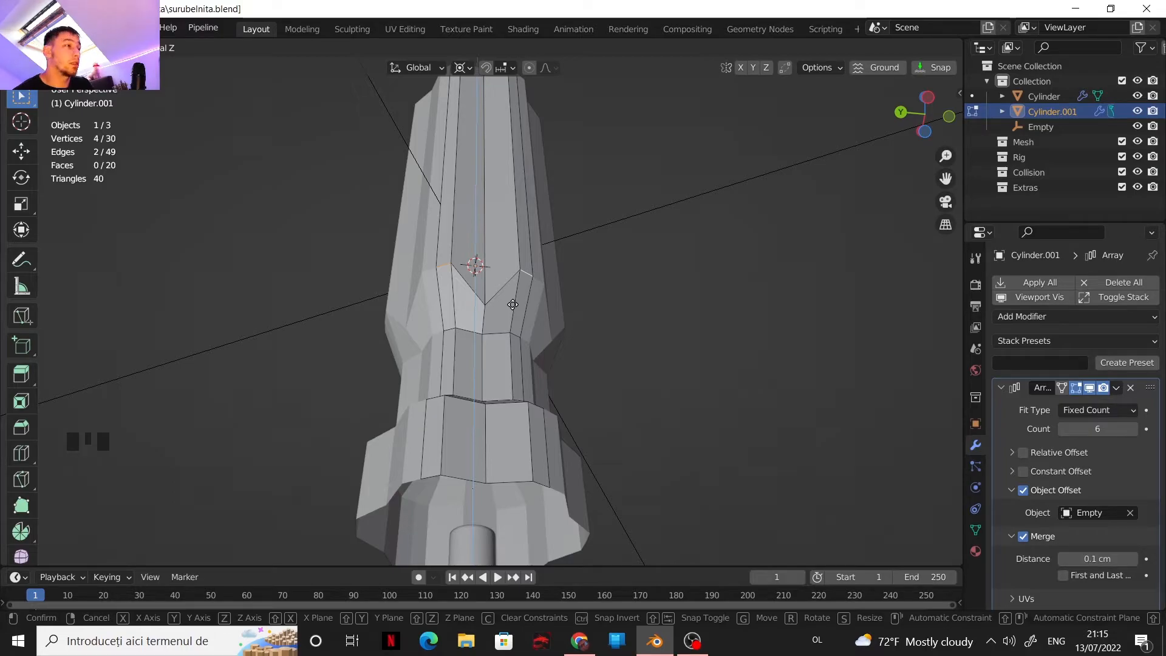
click(513, 304)
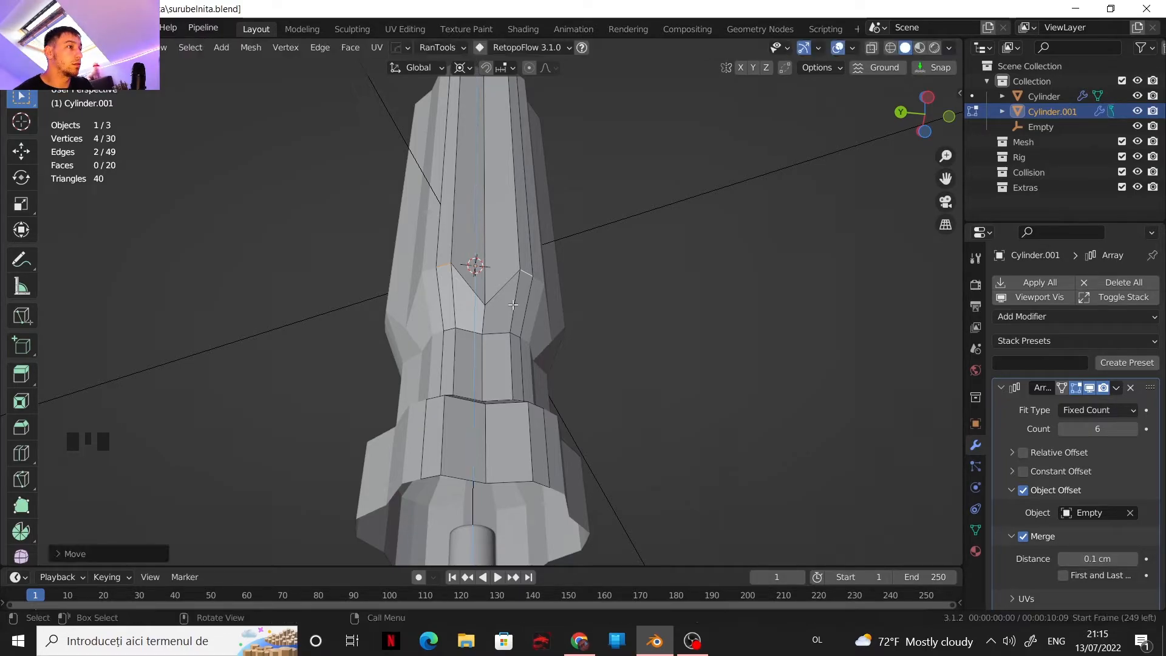
scroll(513, 304, down, 2)
middle_drag(513, 304, 543, 404)
scroll(536, 354, up, 2)
click(542, 404)
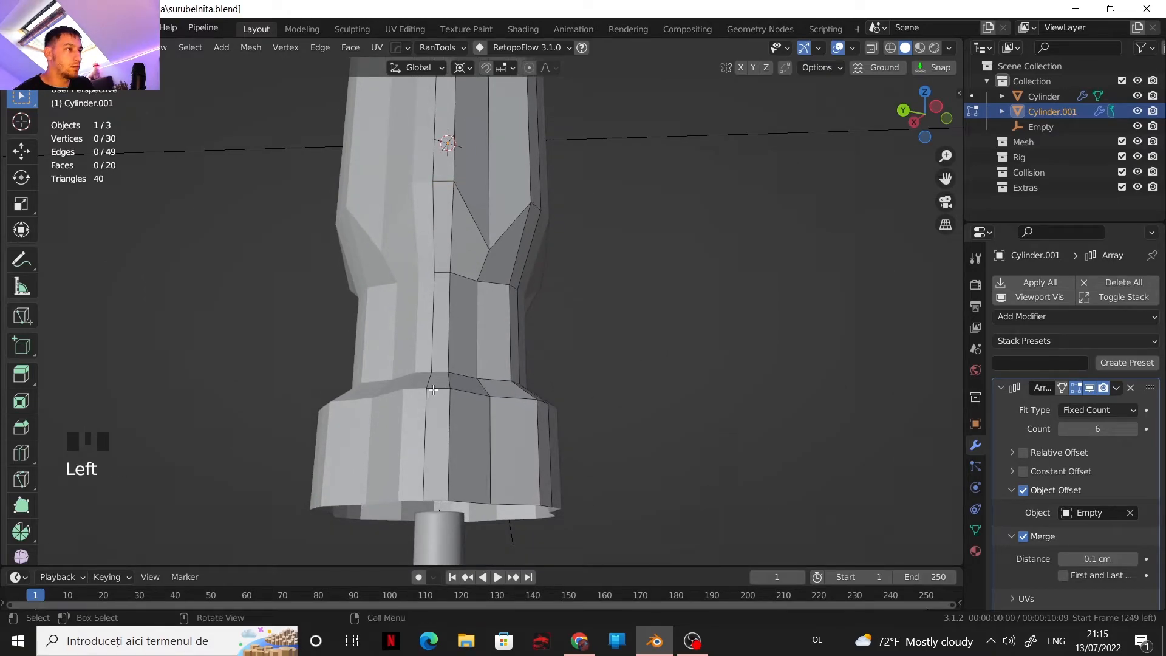
Lower the two short outer edges on the neck's lower border slightly along Z
shift+click(541, 406)
middle_drag(541, 405, 504, 454)
key(g)
key(z)
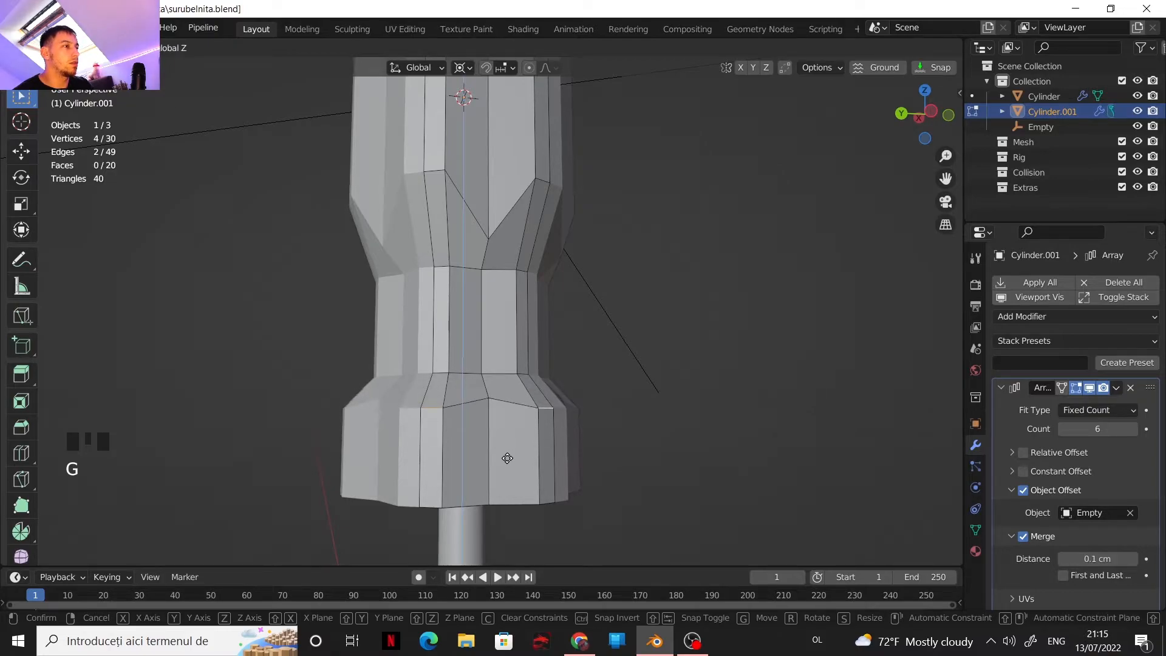
click(507, 461)
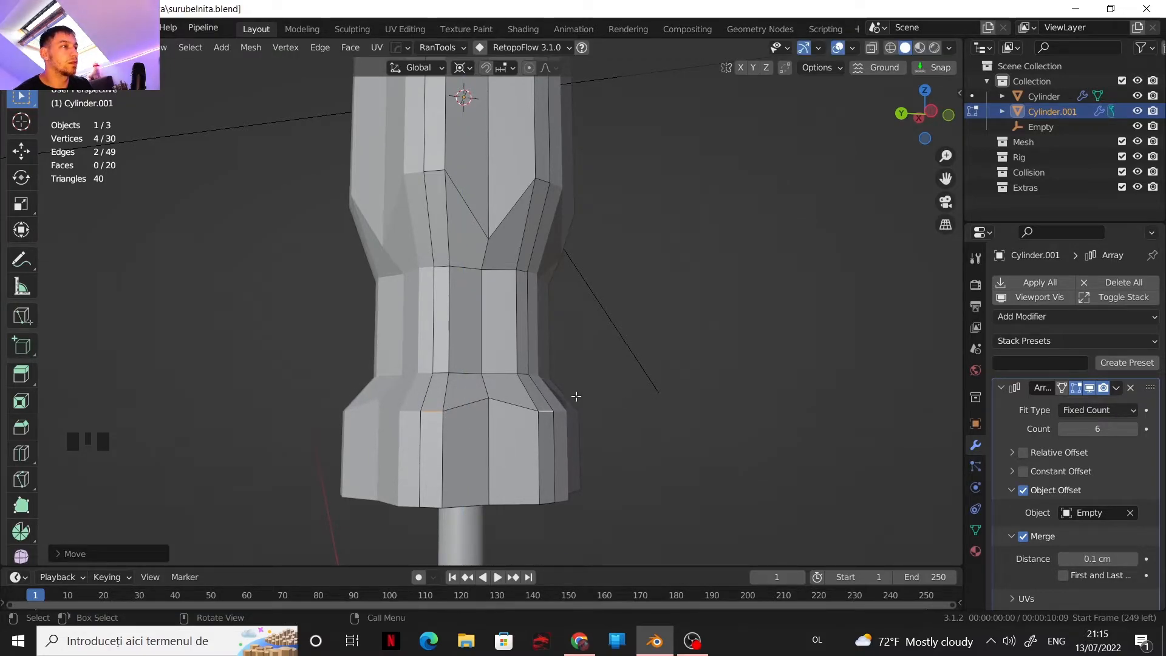
Extrude the panel's four bottom border edges in place and scale them inward in X and Y only, forming a flat rim around the shaft
shift+middle_drag(483, 413, 471, 407)
scroll(470, 407, down, 1)
scroll(468, 407, up, 1)
click(450, 398)
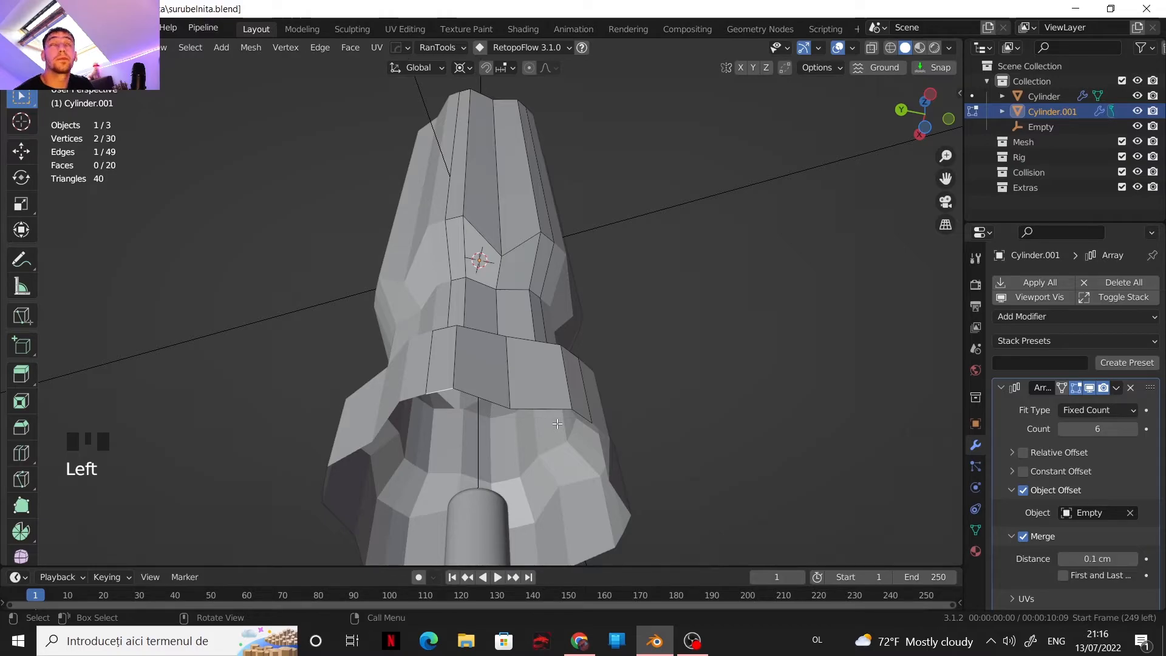
shift+click(489, 401)
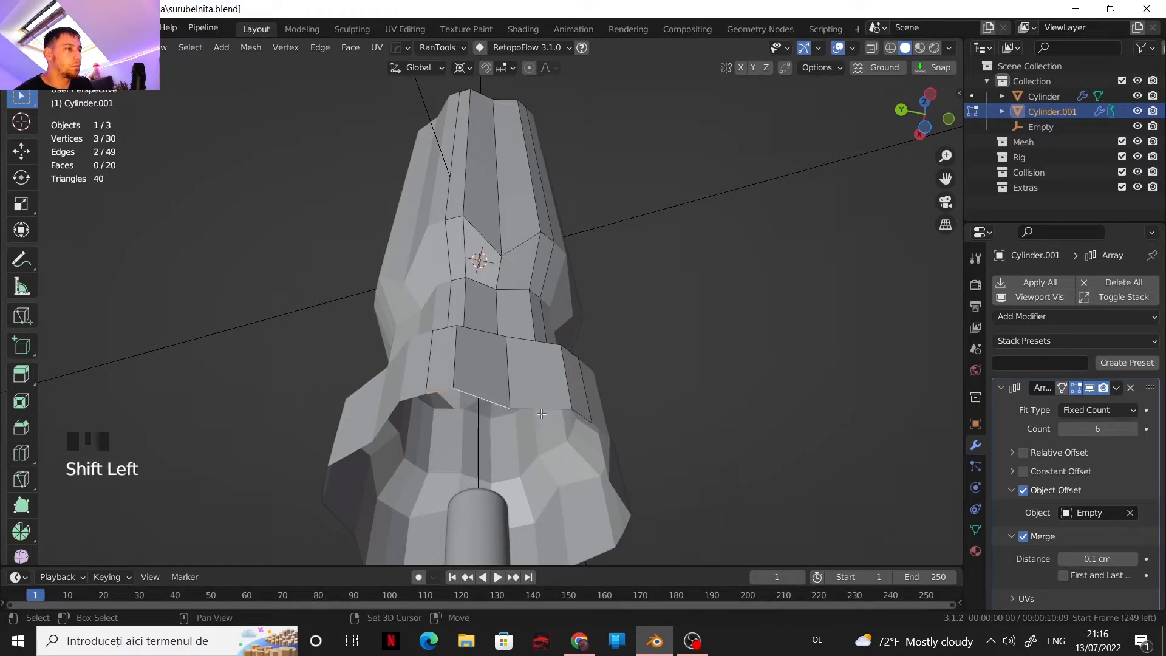
shift+click(556, 412)
shift+click(589, 417)
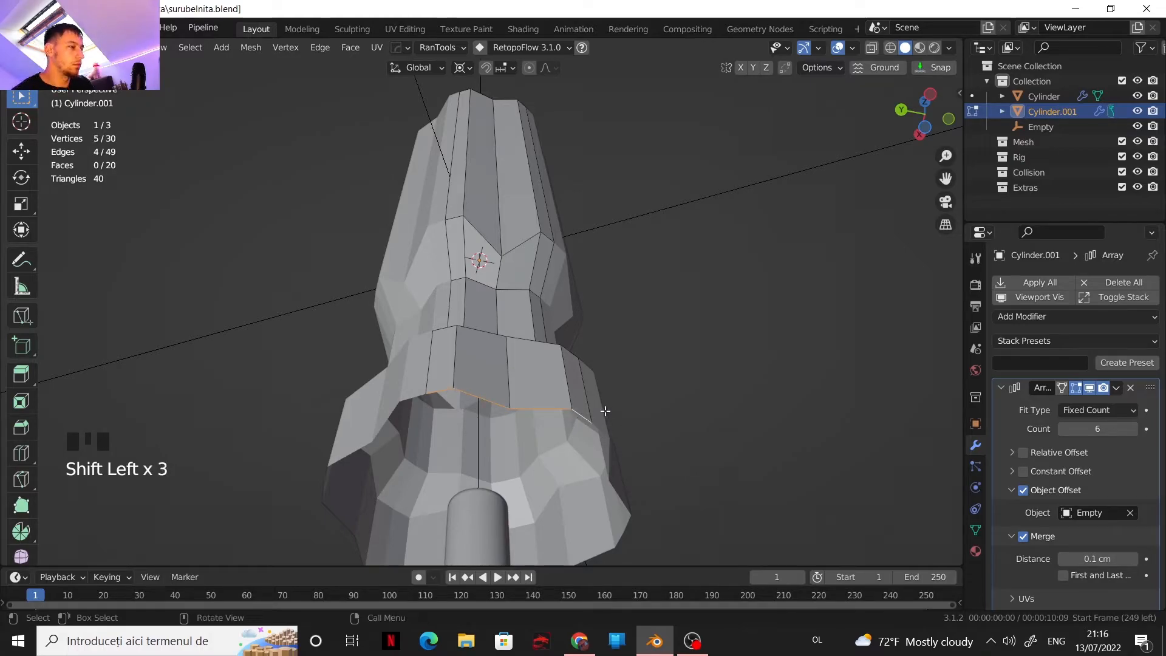
key(e)
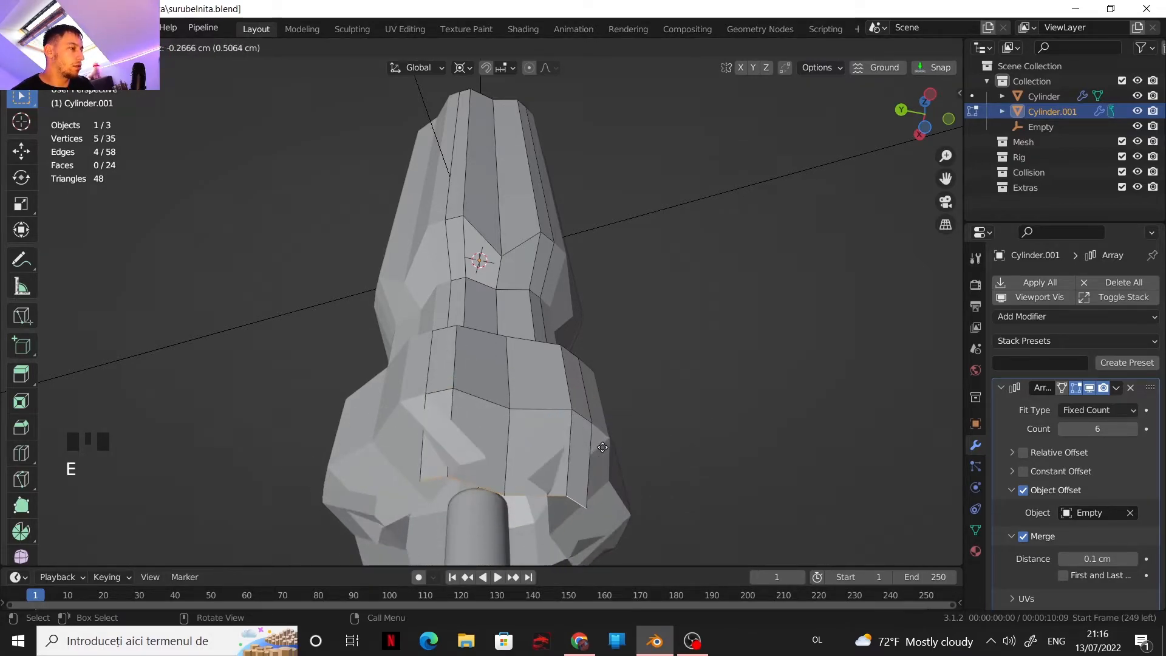
right_click(607, 447)
key(s)
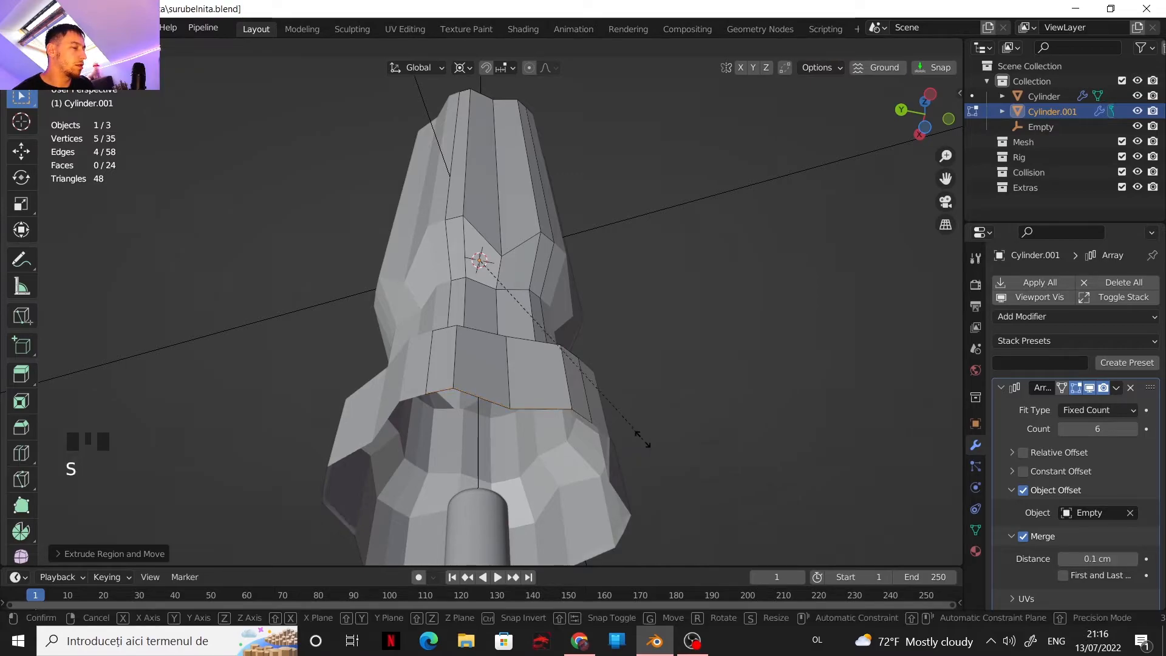
key(shift+z)
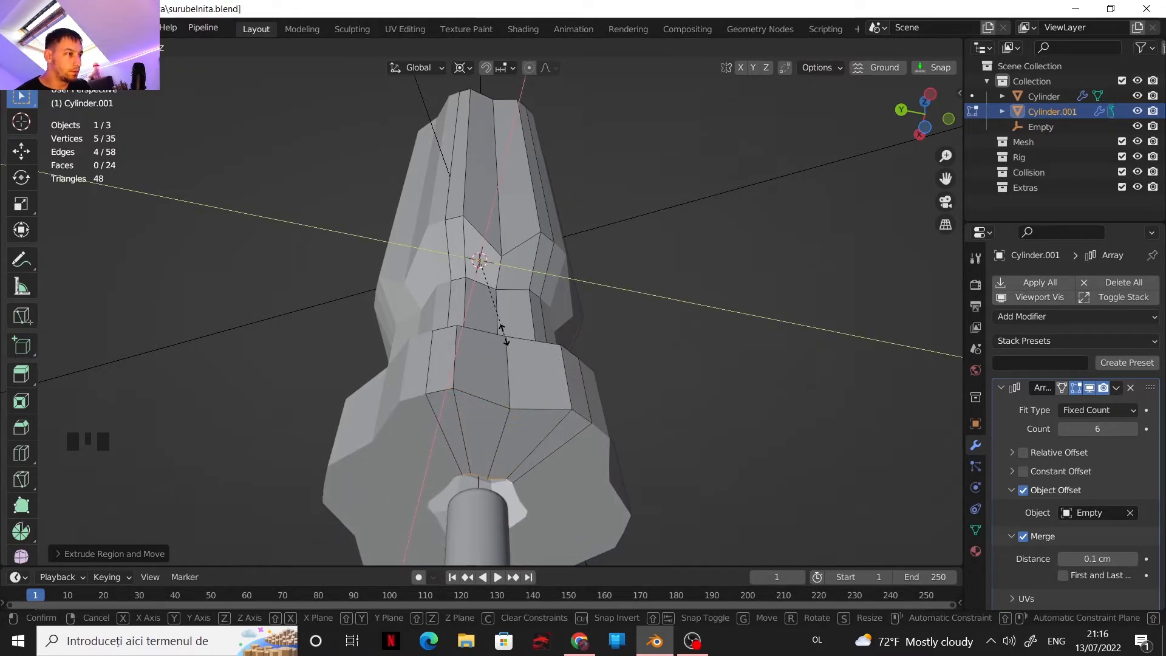
click(575, 389)
scroll(570, 354, down, 1)
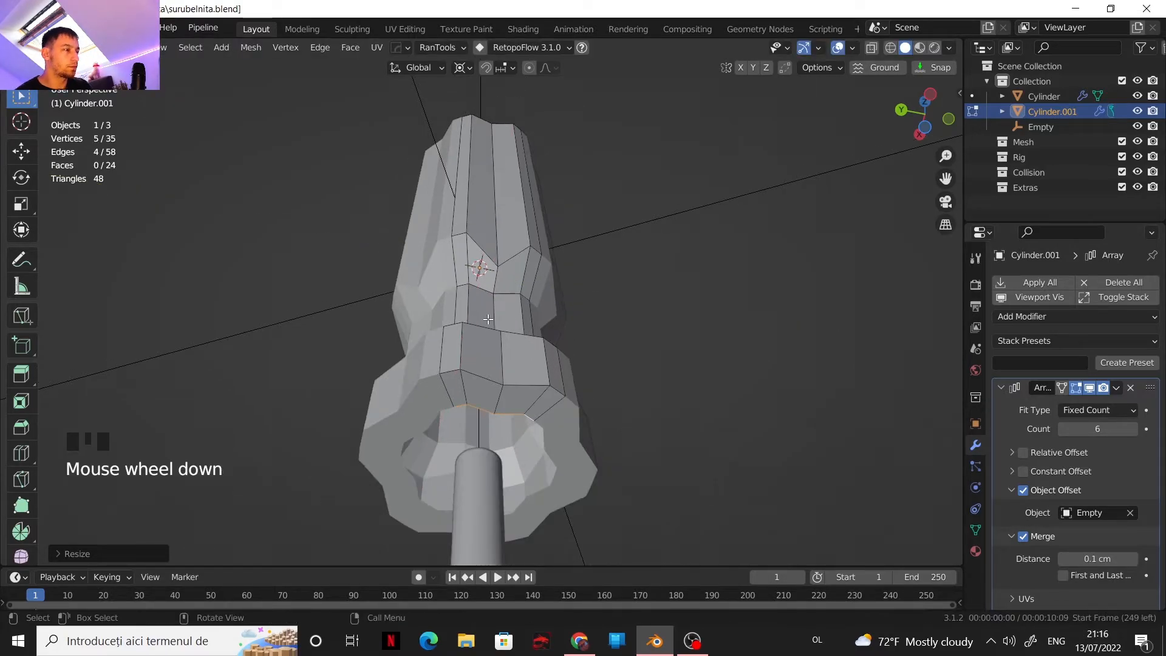
Extrude the panel's four top border edges in place and scale them inward in X and Y only to form the handle's upper rim
shift+middle_drag(525, 293, 500, 367)
scroll(495, 320, up, 2)
scroll(475, 353, up, 2)
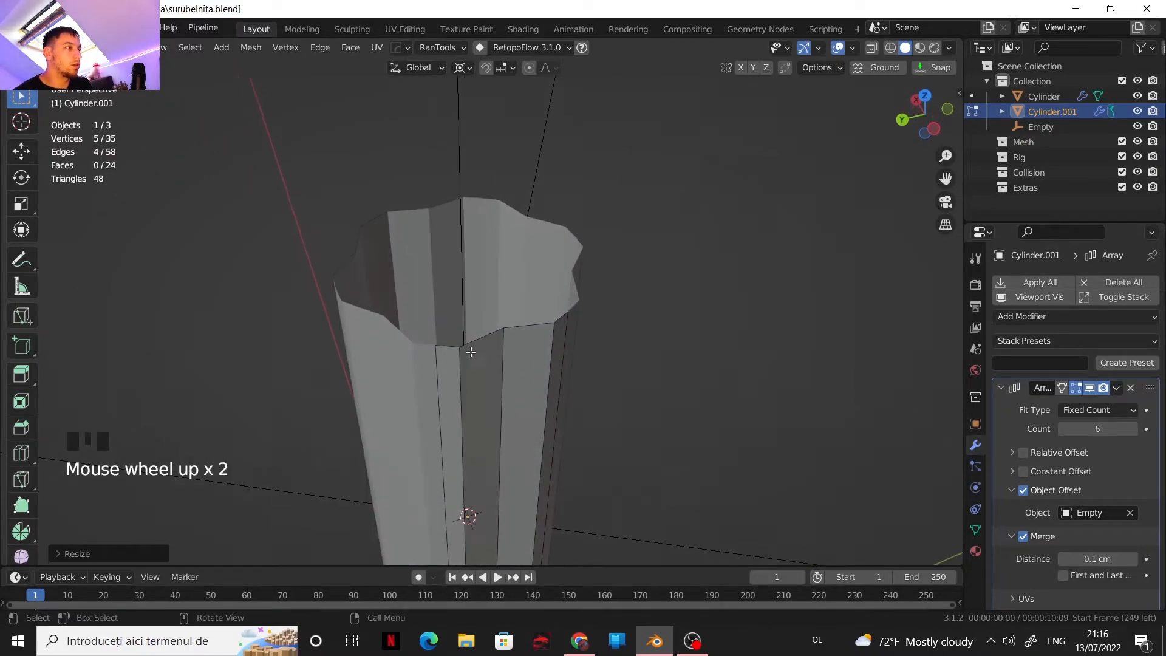
click(456, 347)
ctrl+click(567, 318)
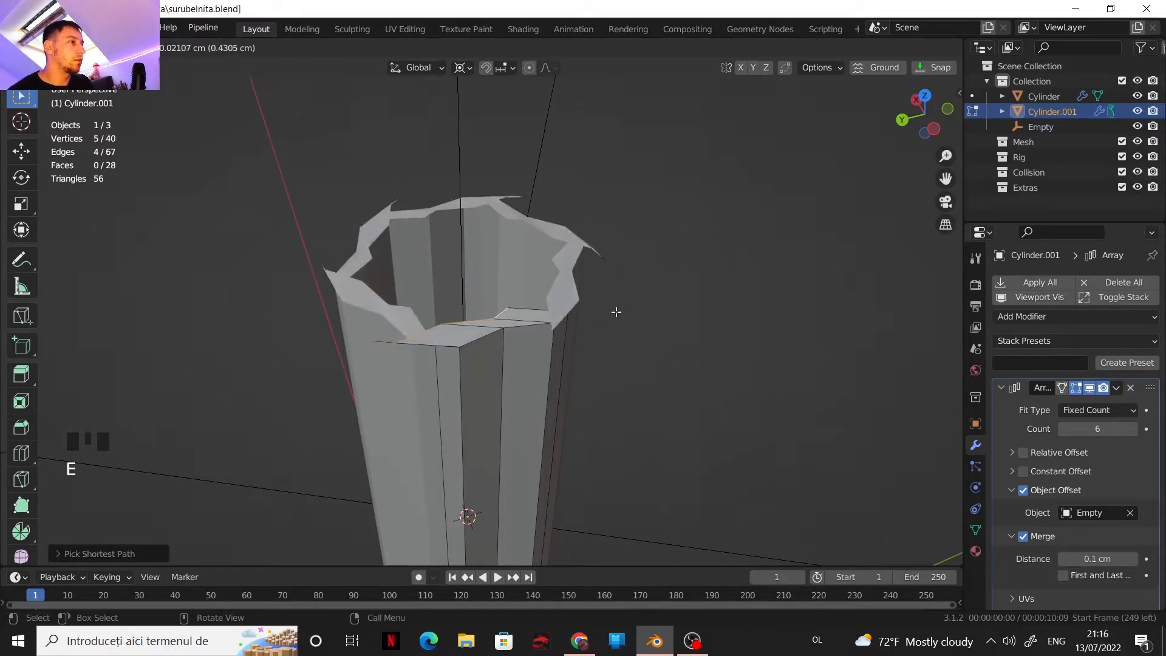
right_click(662, 369)
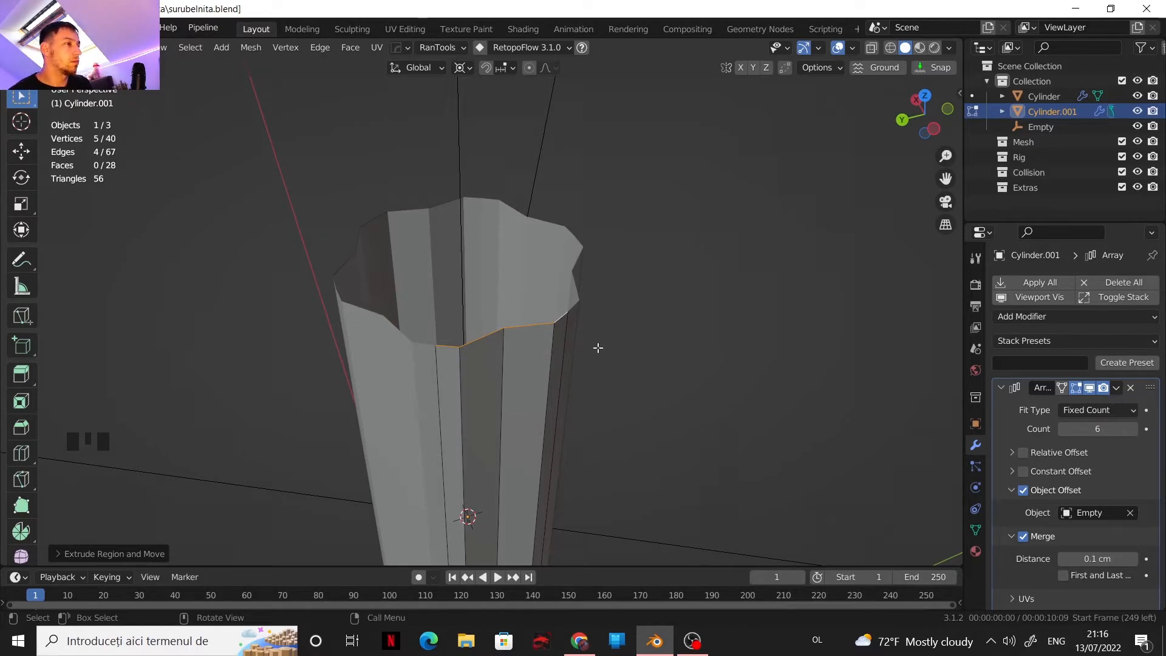
key(s)
key(shift+z)
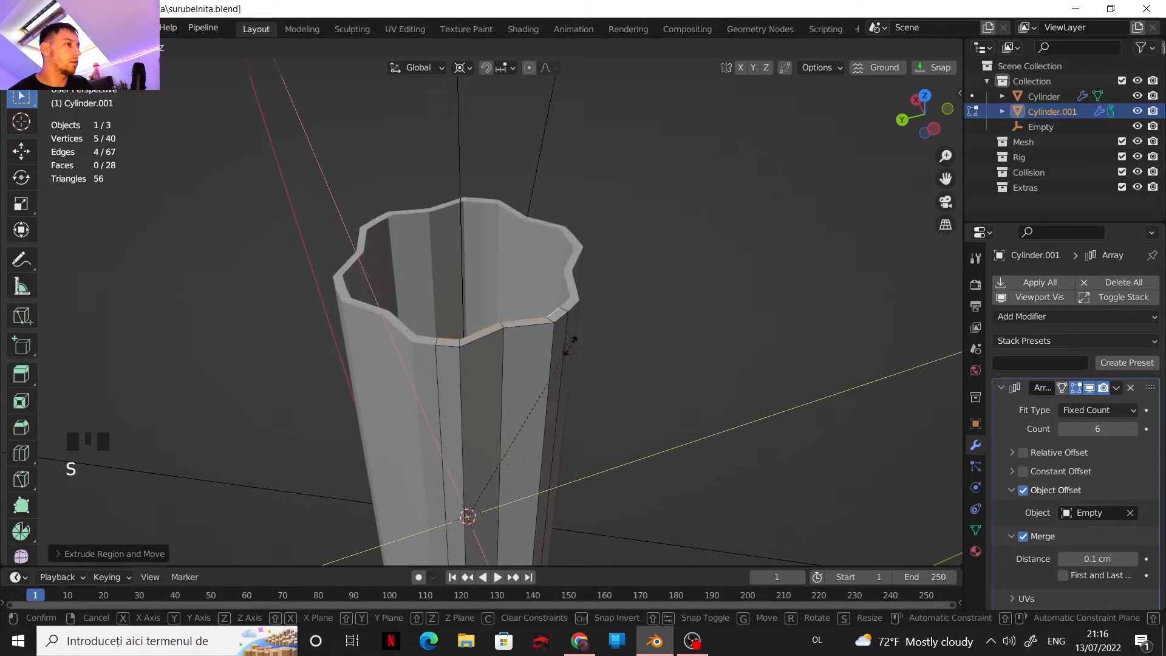
click(509, 374)
Lower the two short outer edges on the outside of the top rim along Z to slope its corners
middle_drag(509, 373, 507, 346)
click(506, 346)
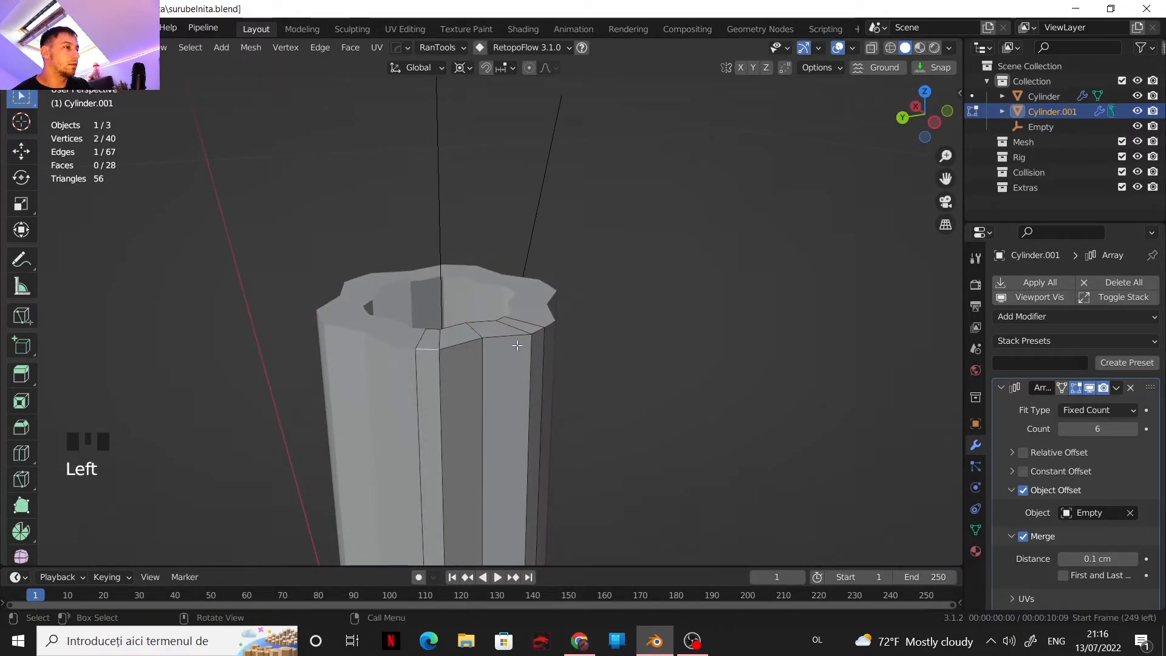
shift+click(538, 331)
key(g)
key(z)
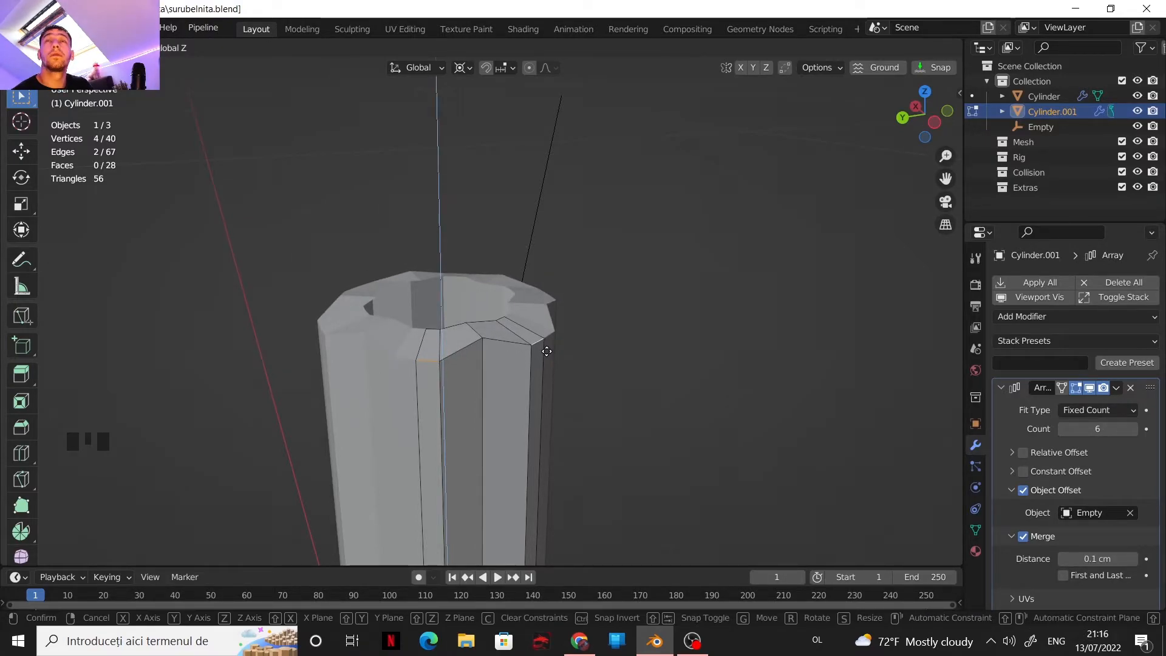
click(546, 351)
Raise the two short edges on the inner border of the top rim slightly along Z
shift+middle_drag(546, 351, 459, 342)
scroll(459, 342, up, 2)
click(464, 350)
shift+click(465, 350)
click(515, 350)
shift+click(423, 363)
middle_drag(422, 362, 468, 366)
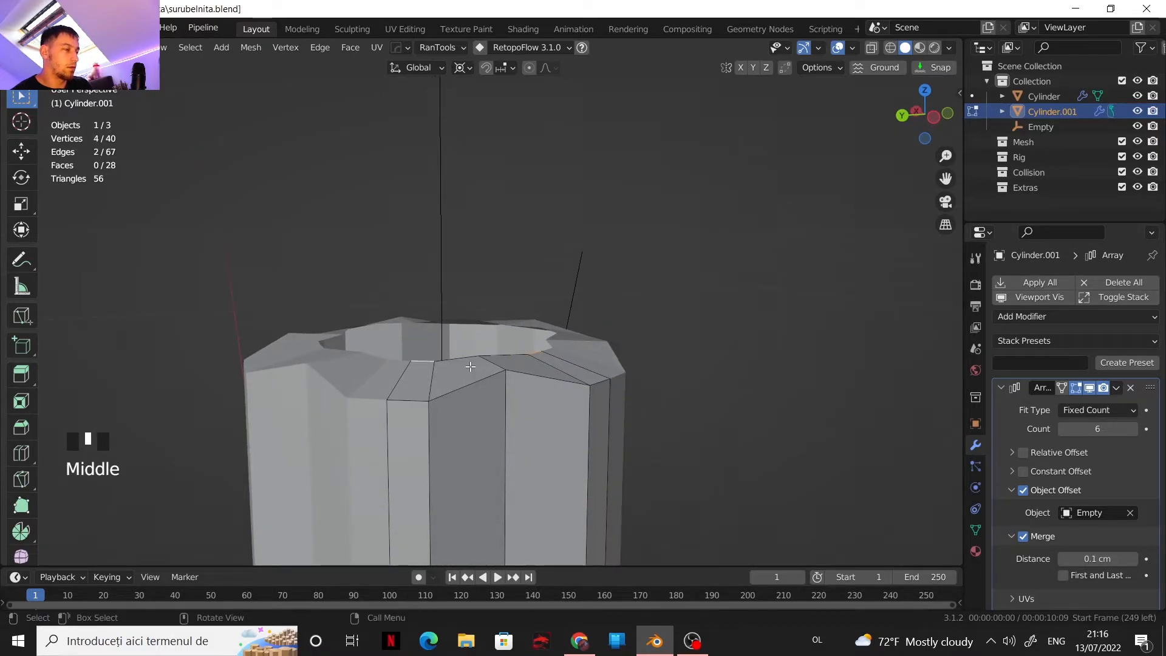
key(g)
key(z)
click(466, 363)
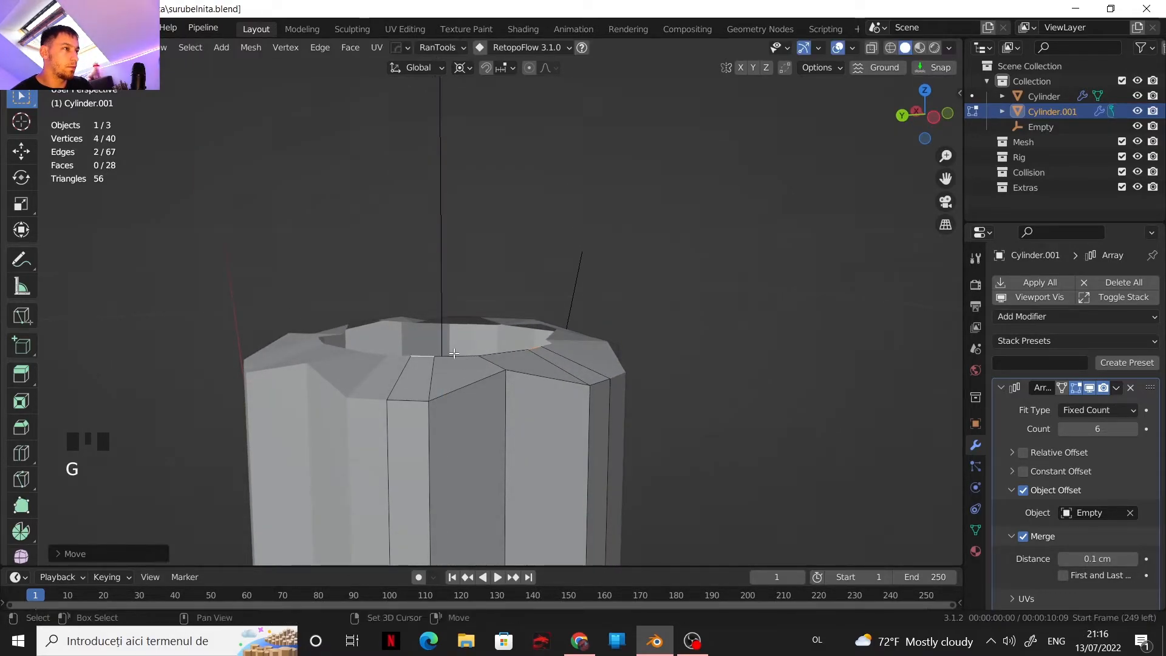
Add the two middle edges to the selection and raise the top rim's whole inner border slightly along Z
shift+click(454, 353)
shift+click(490, 350)
key(g)
key(z)
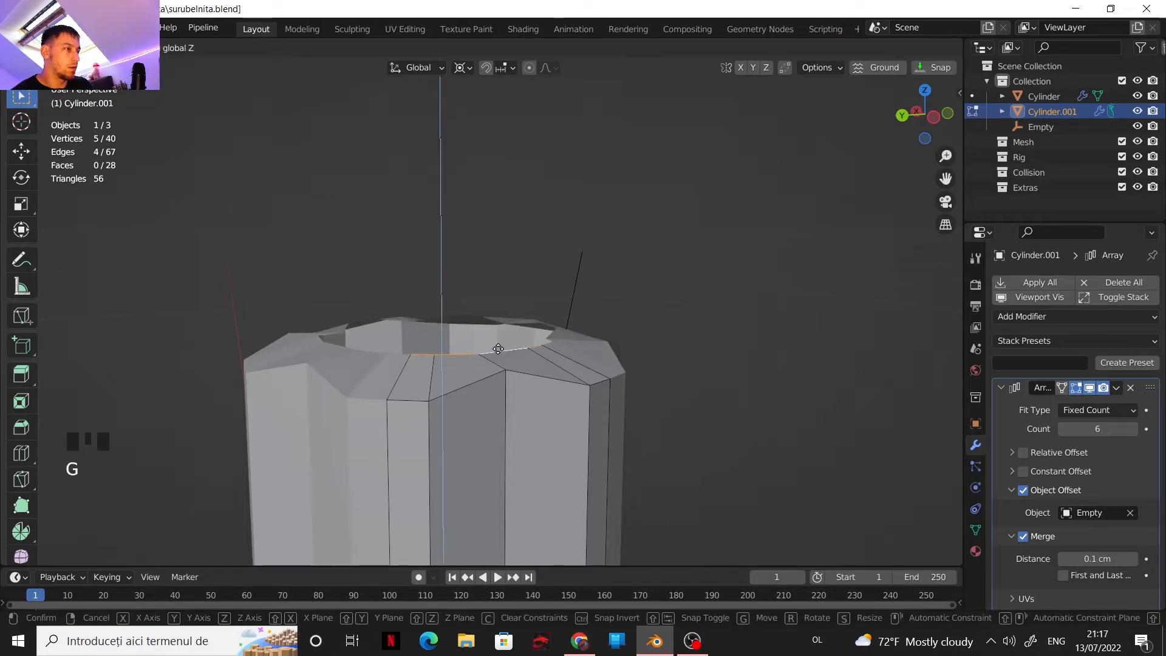
click(498, 350)
scroll(499, 340, down, 3)
middle_drag(499, 340, 484, 322)
key(s)
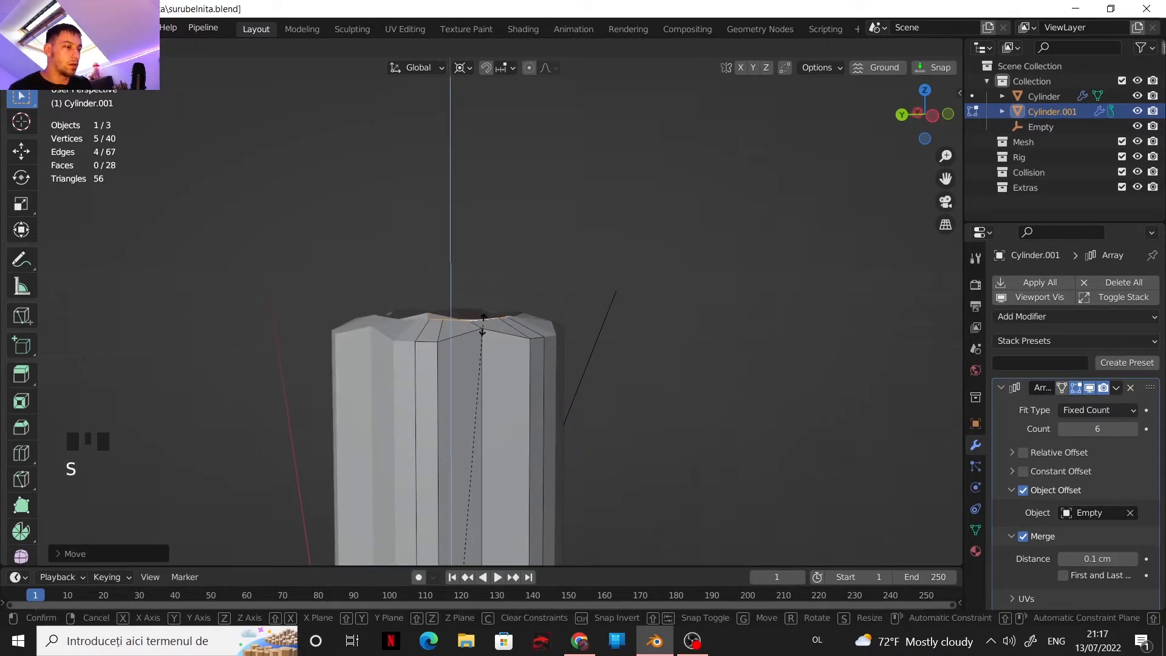
key(0)
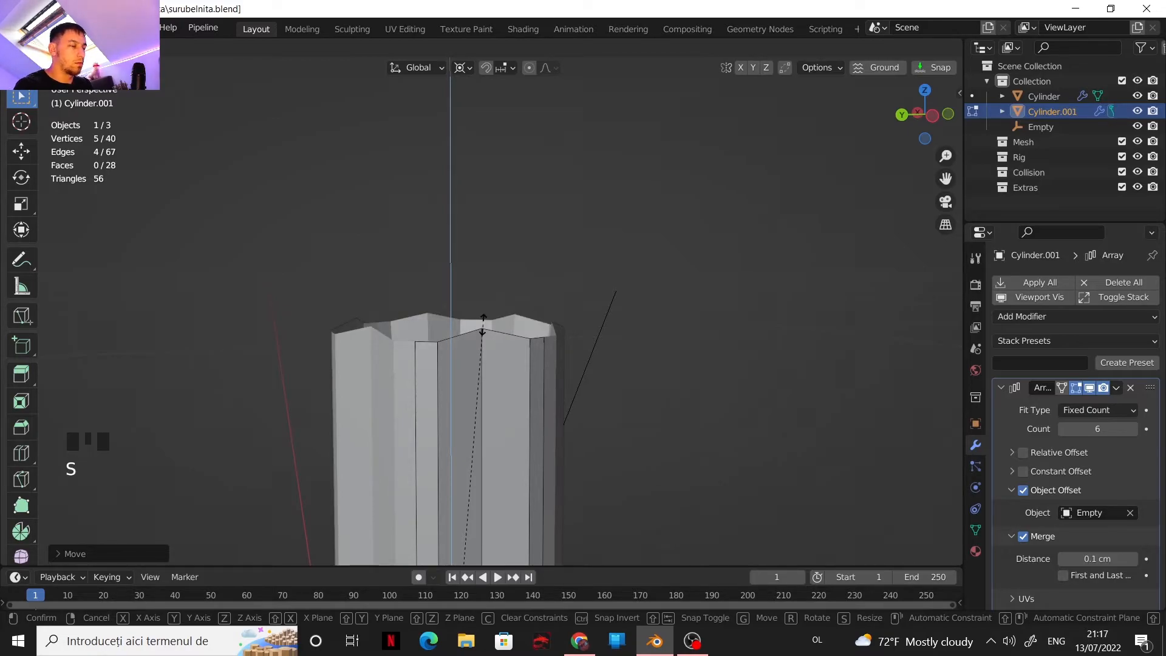
click(484, 323)
click(463, 68)
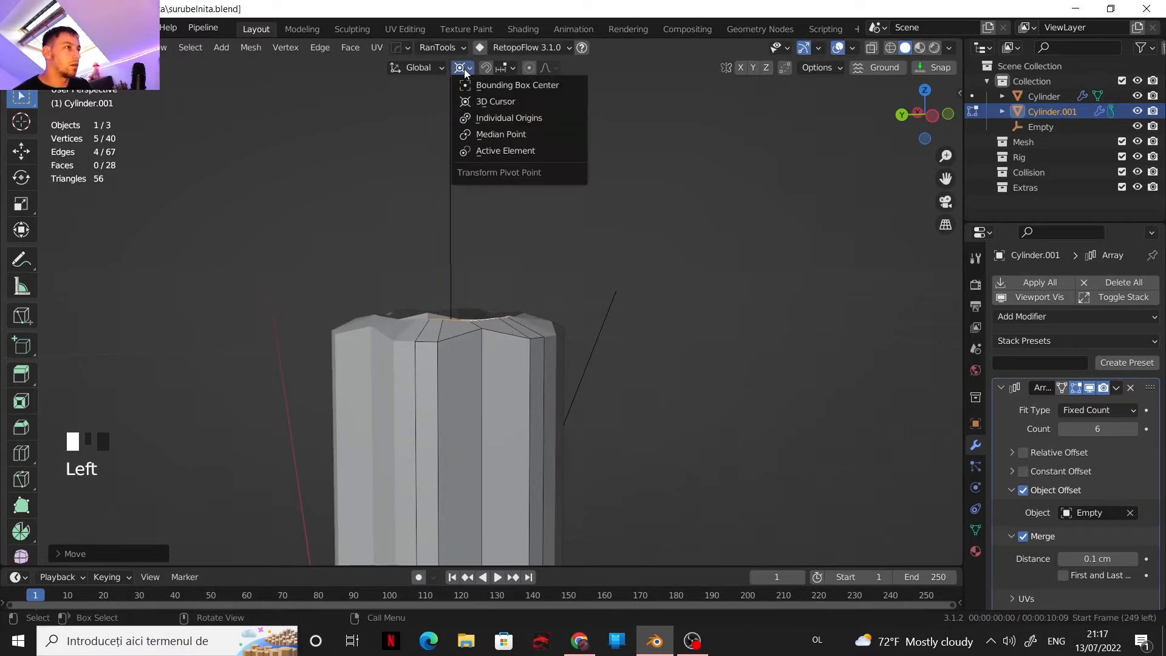
Raise the two short outer edges on the outside of the handle's bottom rim along Z to slope its corners
scroll(523, 231, down, 3)
shift+middle_drag(523, 231, 431, 445)
scroll(504, 246, up, 2)
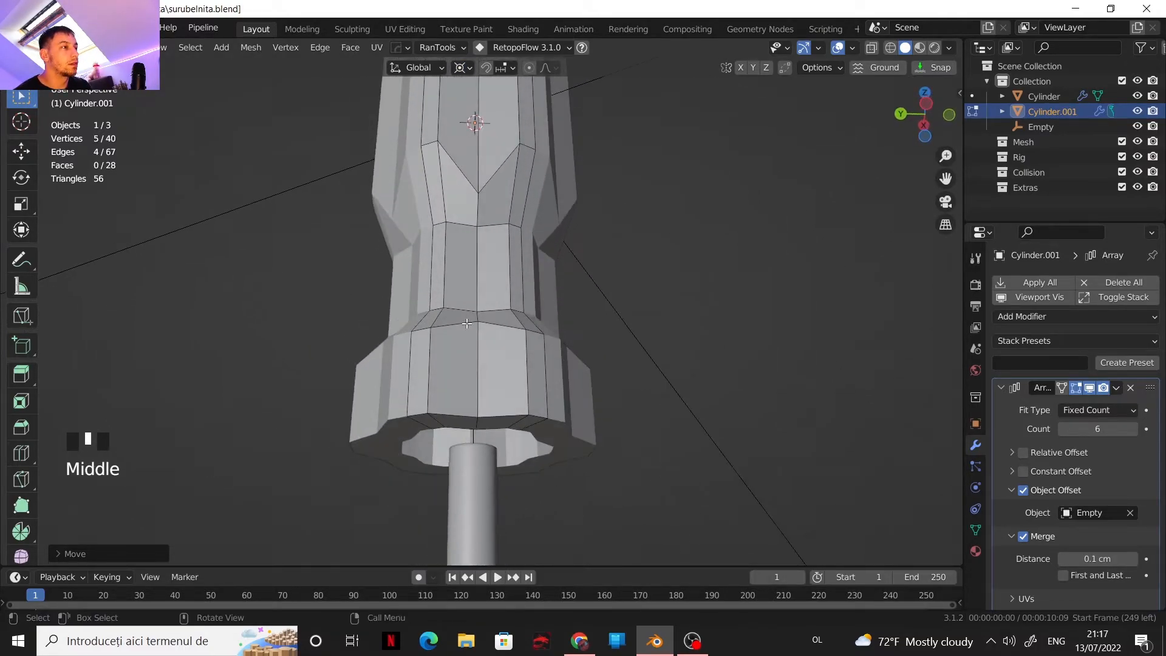
scroll(431, 444, up, 2)
click(395, 467)
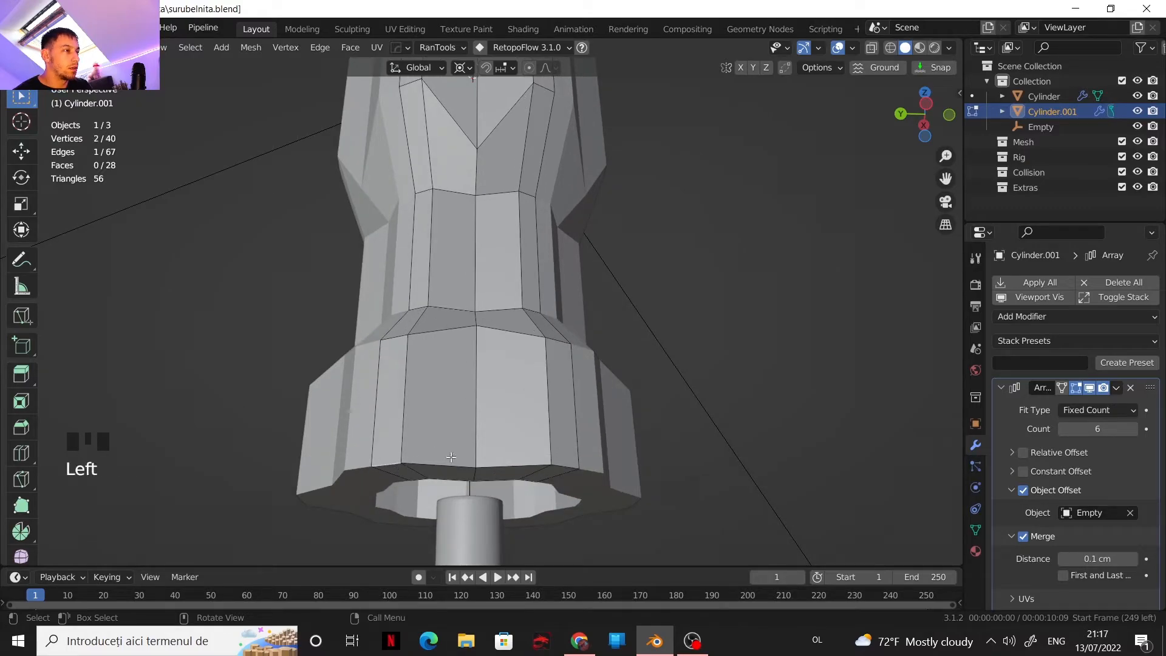
shift+click(569, 462)
key(g)
key(z)
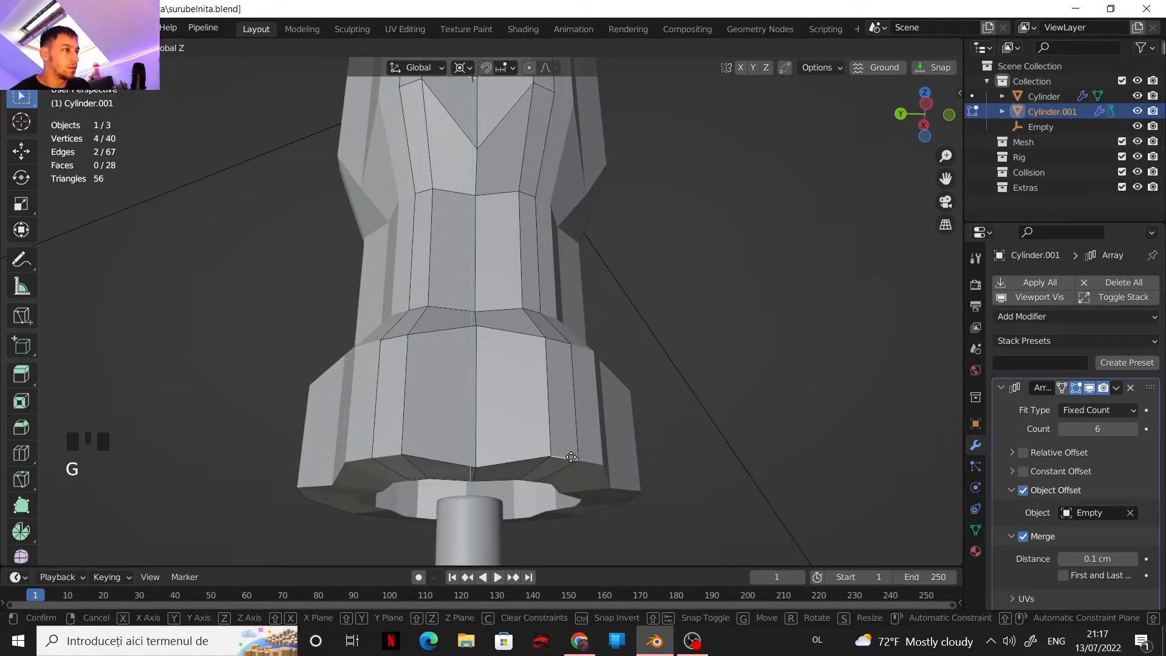
click(557, 421)
scroll(557, 421, down, 2)
shift+middle_drag(558, 421, 441, 363)
scroll(441, 364, up, 3)
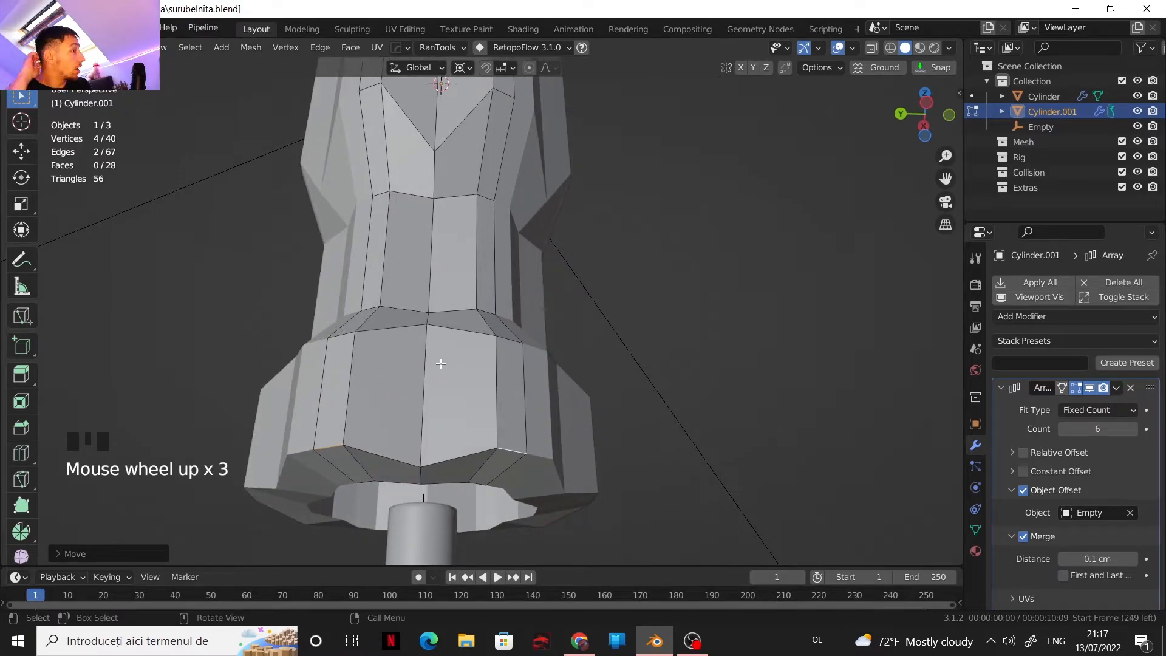
key(3)
click(410, 372)
shift+click(462, 376)
scroll(456, 316, down, 3)
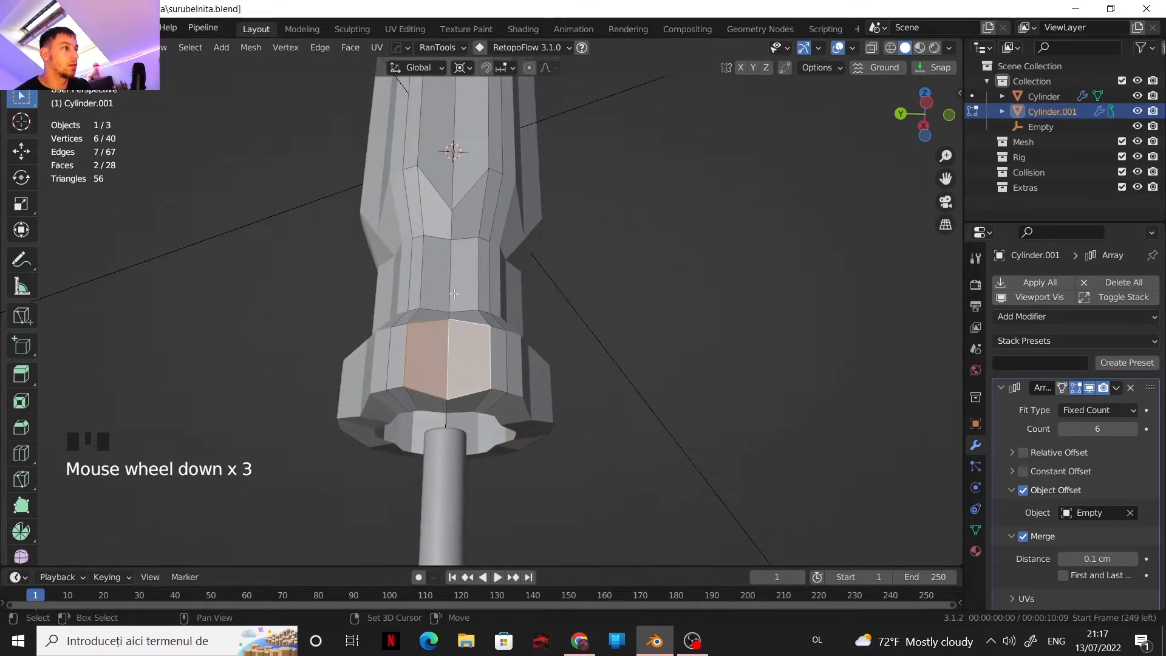
shift+middle_drag(457, 317, 465, 428)
shift+click(447, 255)
shift+click(480, 285)
scroll(501, 314, down, 1)
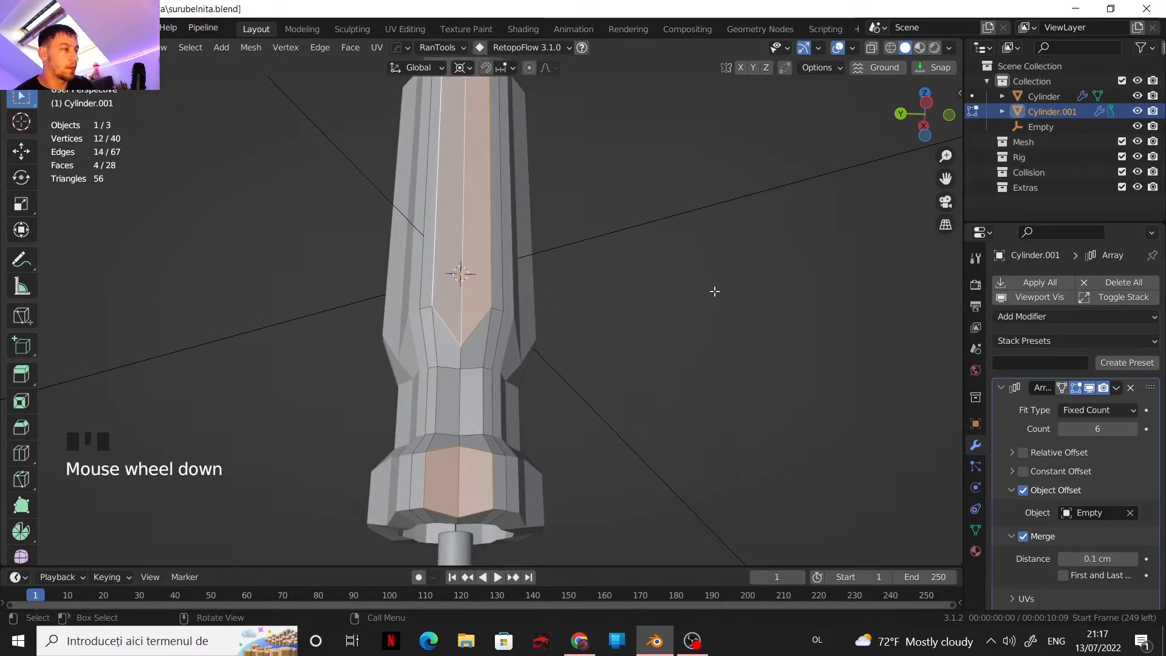
key(i)
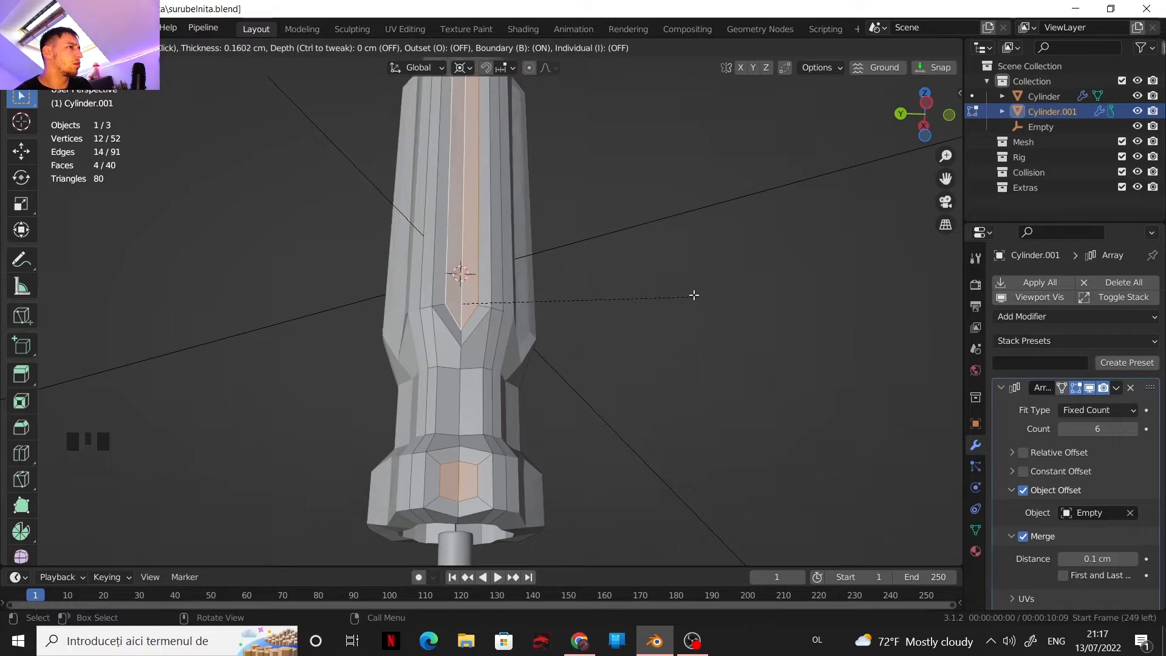
key(Escape)
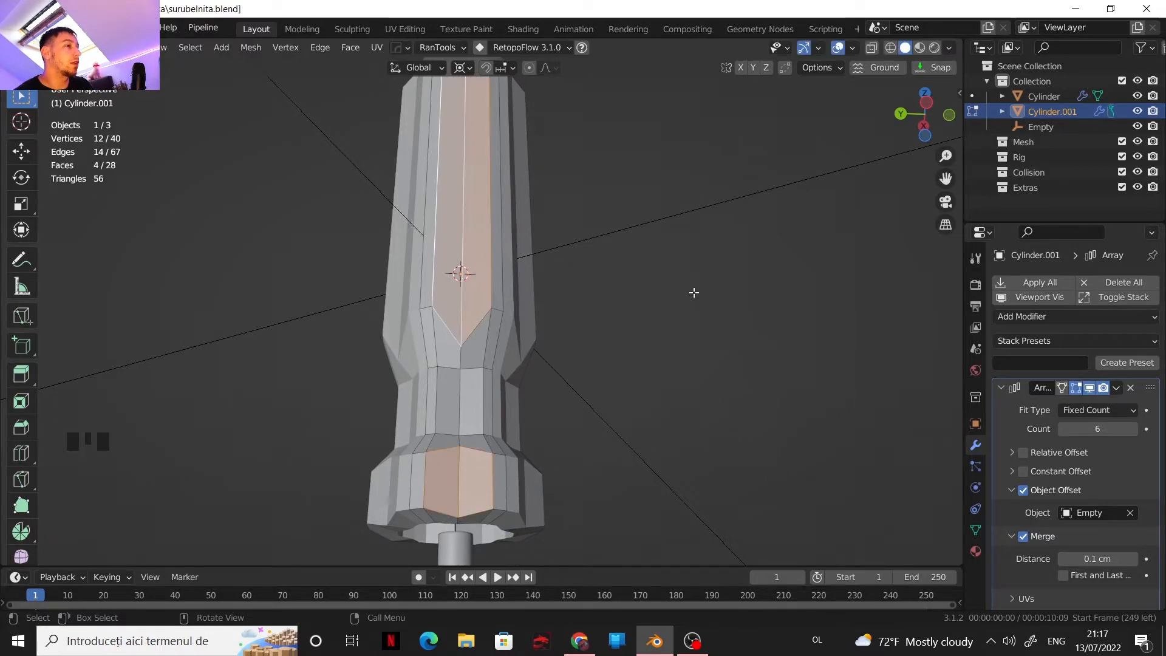
Lower the four edges of the V-shaped border above the neck along Z, bringing the V's tip close to the neck
scroll(738, 295, down, 3)
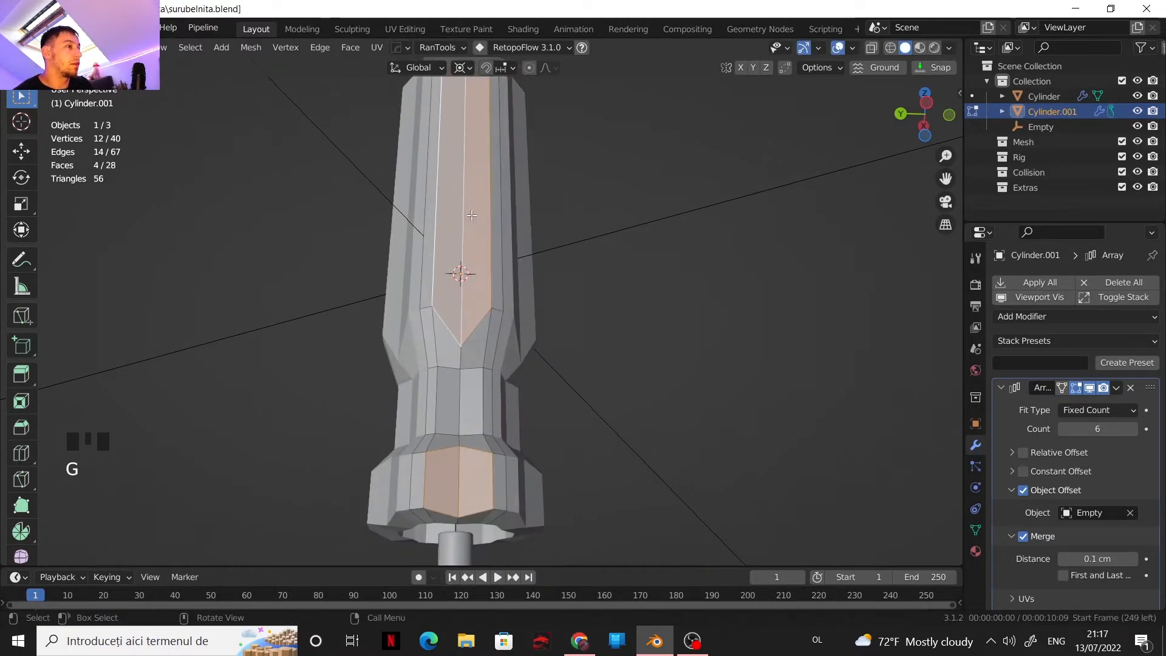
shift+middle_drag(535, 287, 532, 379)
scroll(546, 333, down, 3)
shift+middle_drag(532, 379, 521, 312)
scroll(500, 365, up, 3)
scroll(517, 318, up, 3)
scroll(482, 338, down, 2)
scroll(520, 314, up, 3)
shift+middle_drag(512, 263, 481, 328)
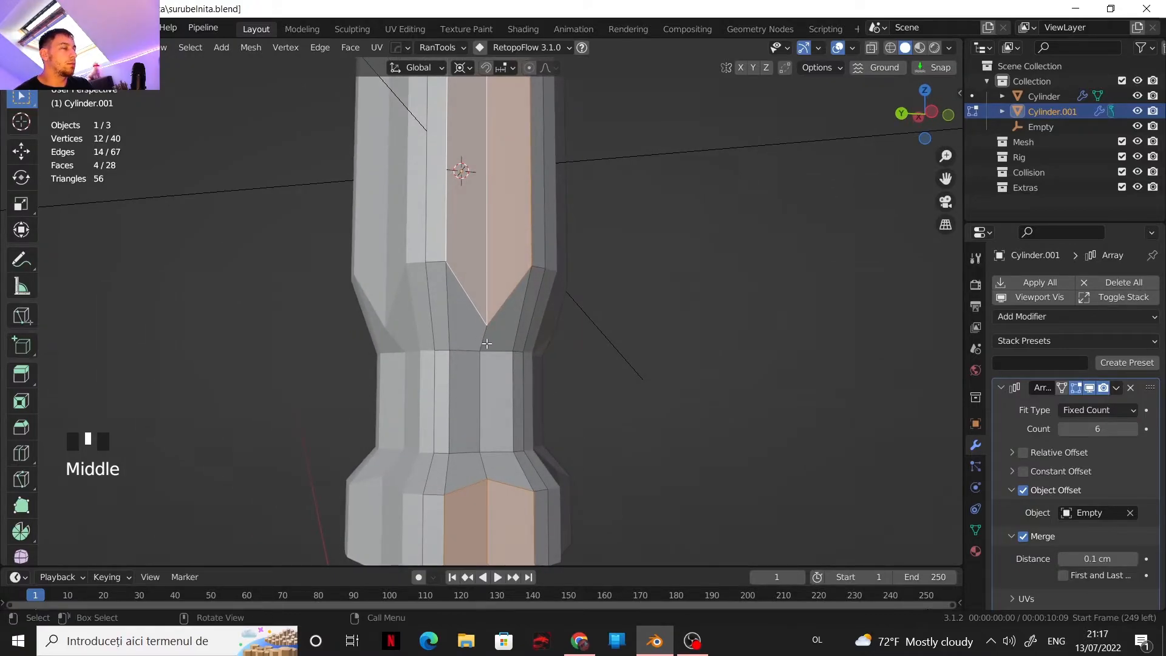
click(435, 260)
key(2)
click(457, 282)
click(457, 282)
shift+click(506, 322)
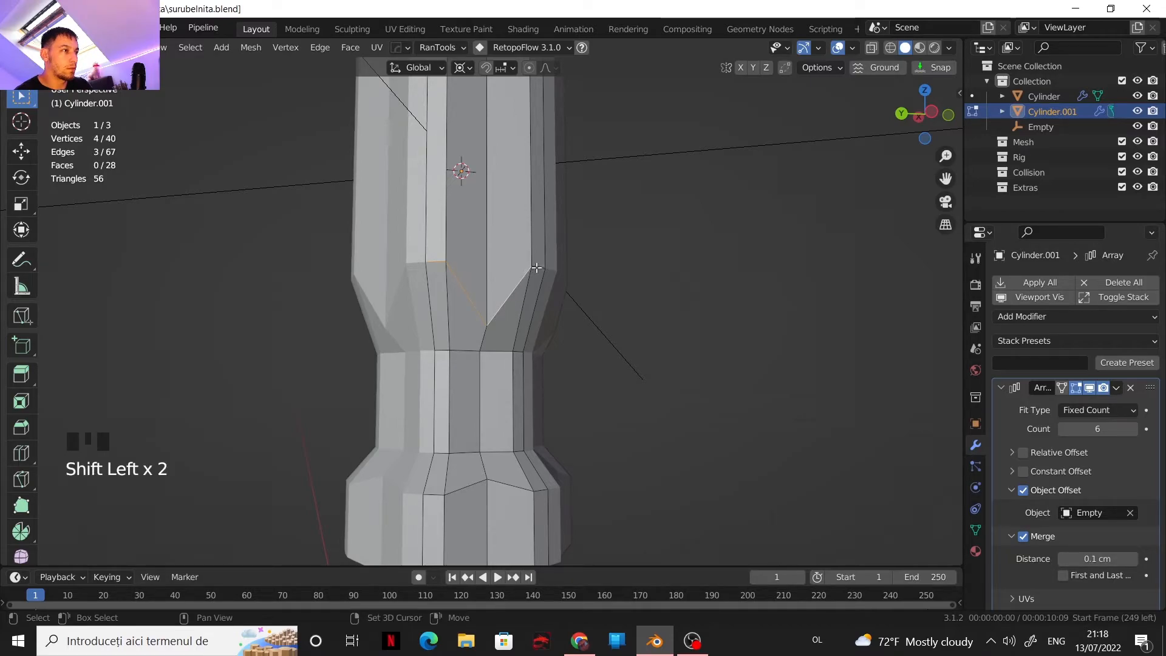
key(g)
key(z)
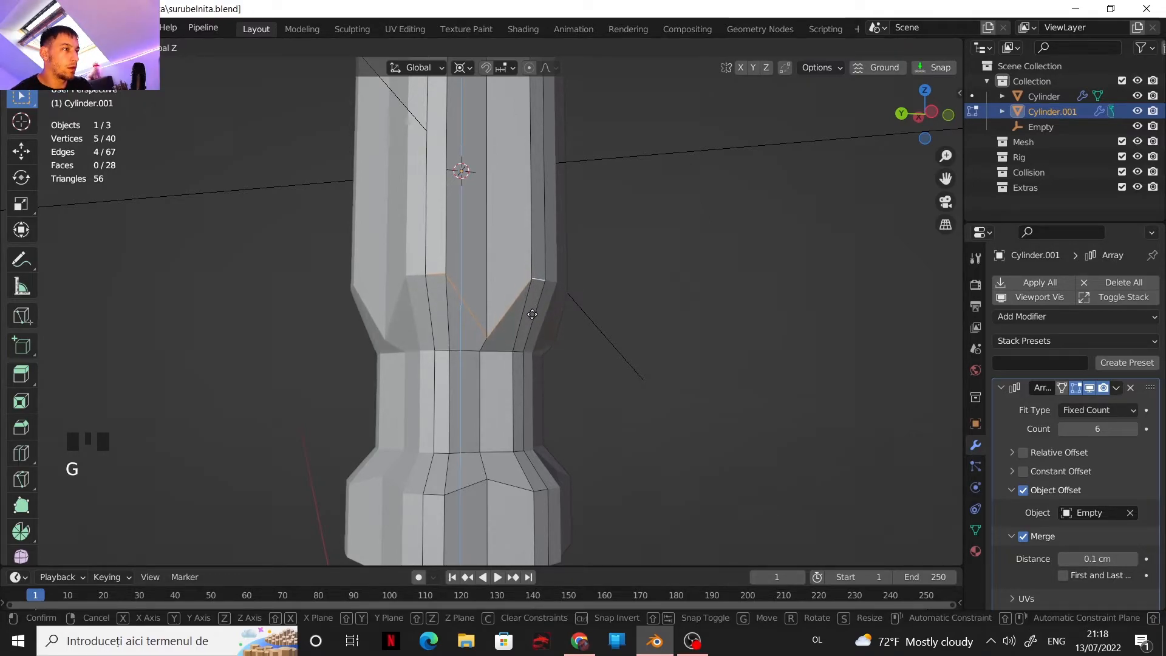
click(519, 354)
middle_drag(517, 352, 460, 228)
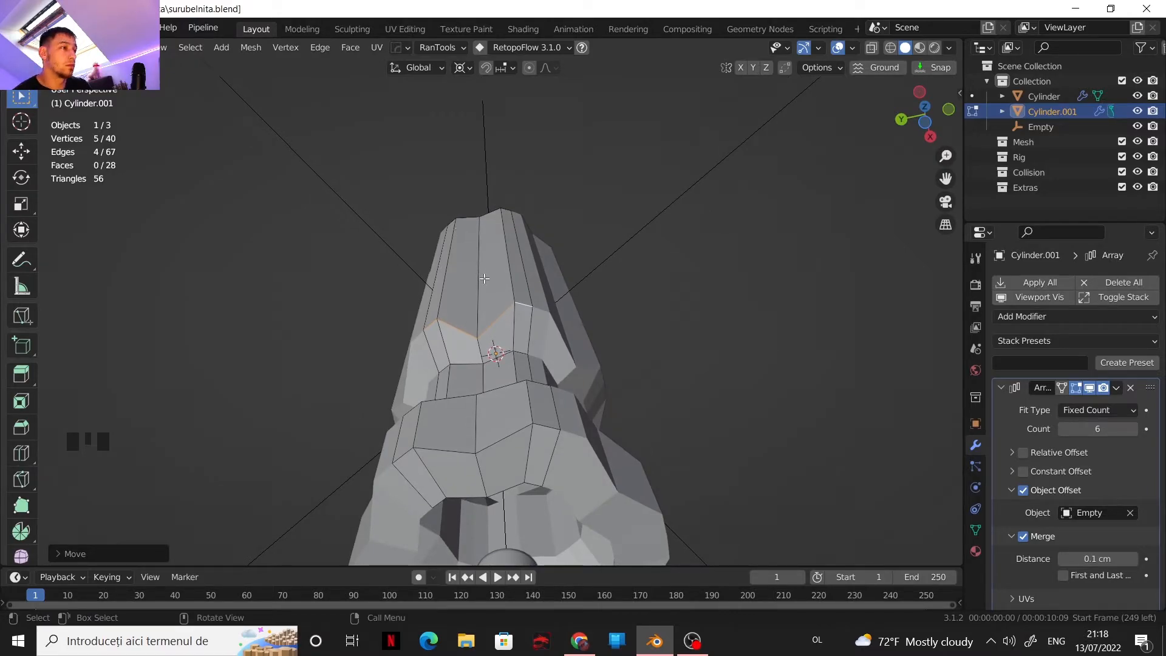
shift+middle_drag(517, 381, 503, 448)
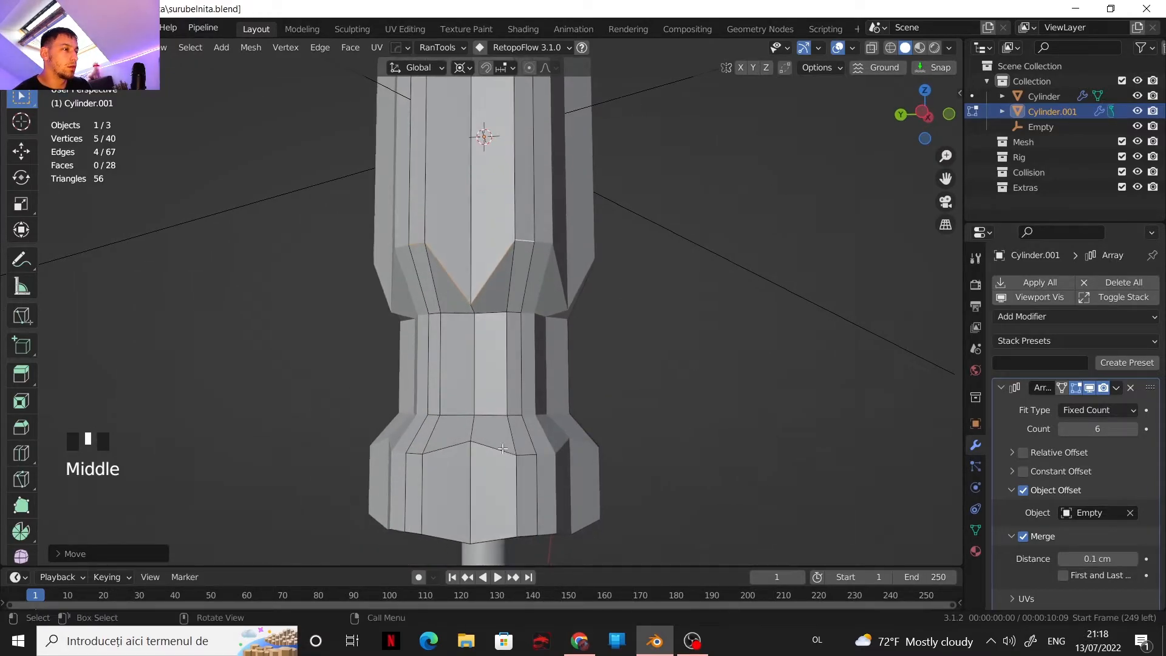
Widen the neck by selecting its upper and lower edge rows and scaling them outward in the XY plane
click(439, 416)
shift+click(461, 415)
shift+click(490, 414)
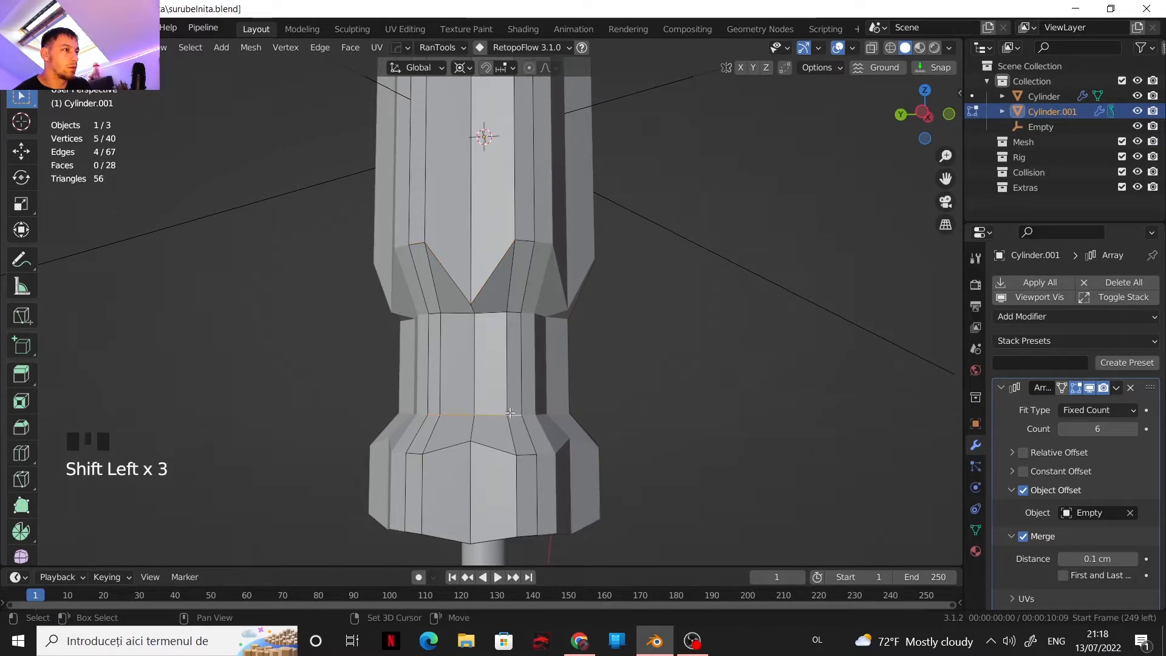
shift+click(433, 313)
ctrl+click(515, 313)
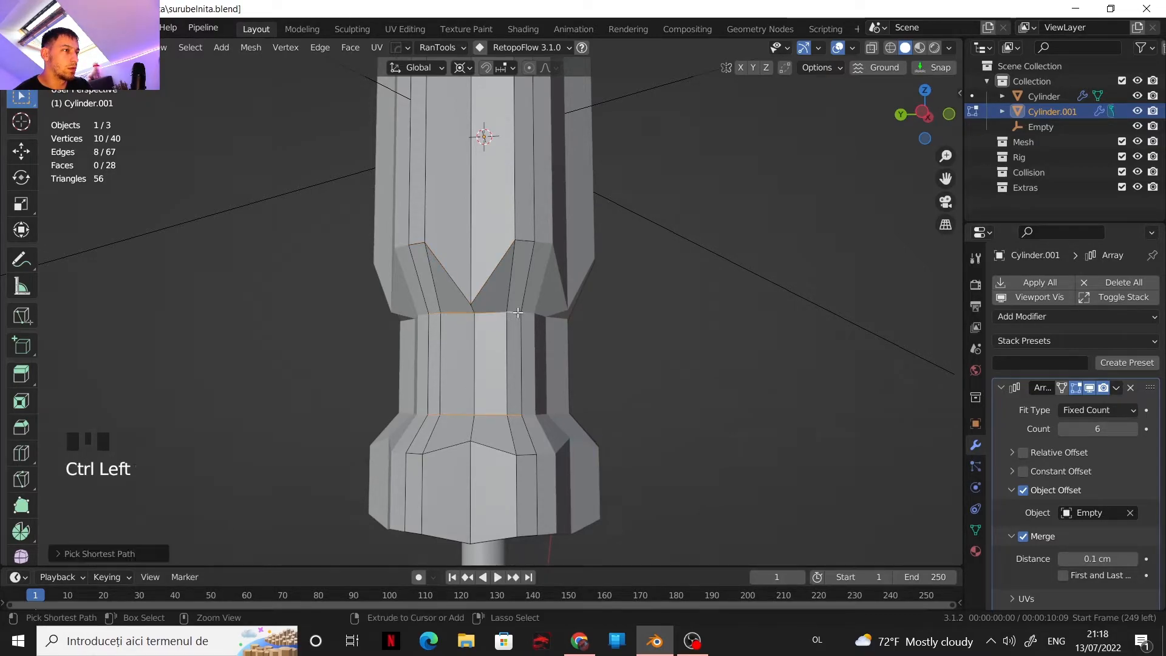
key(s)
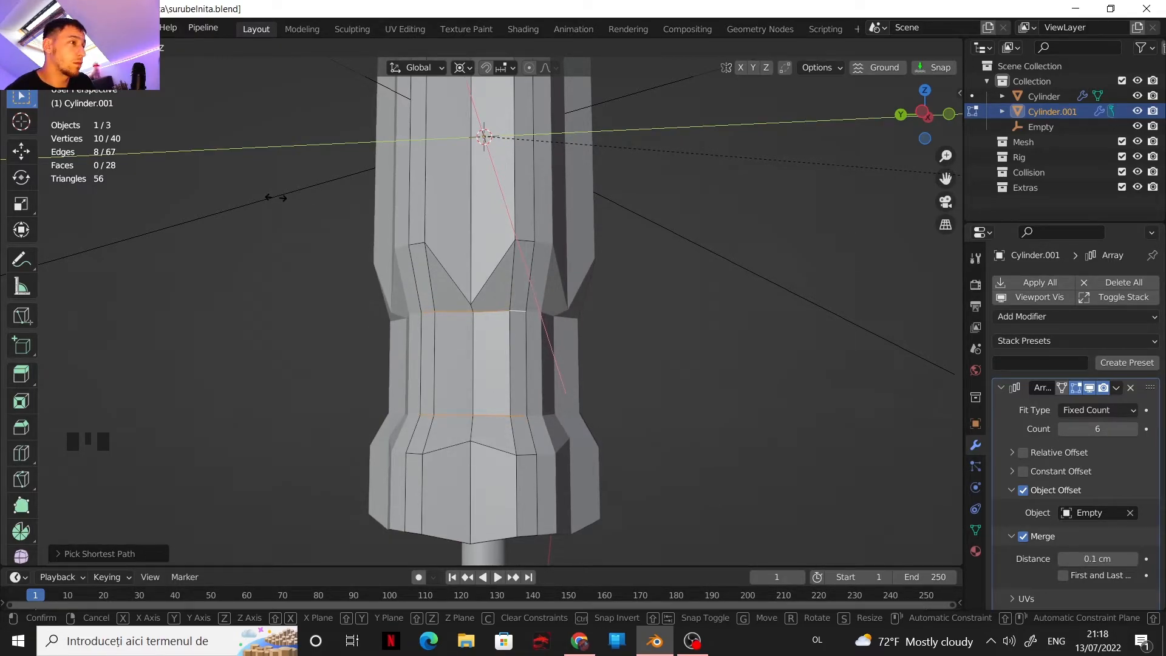
click(274, 197)
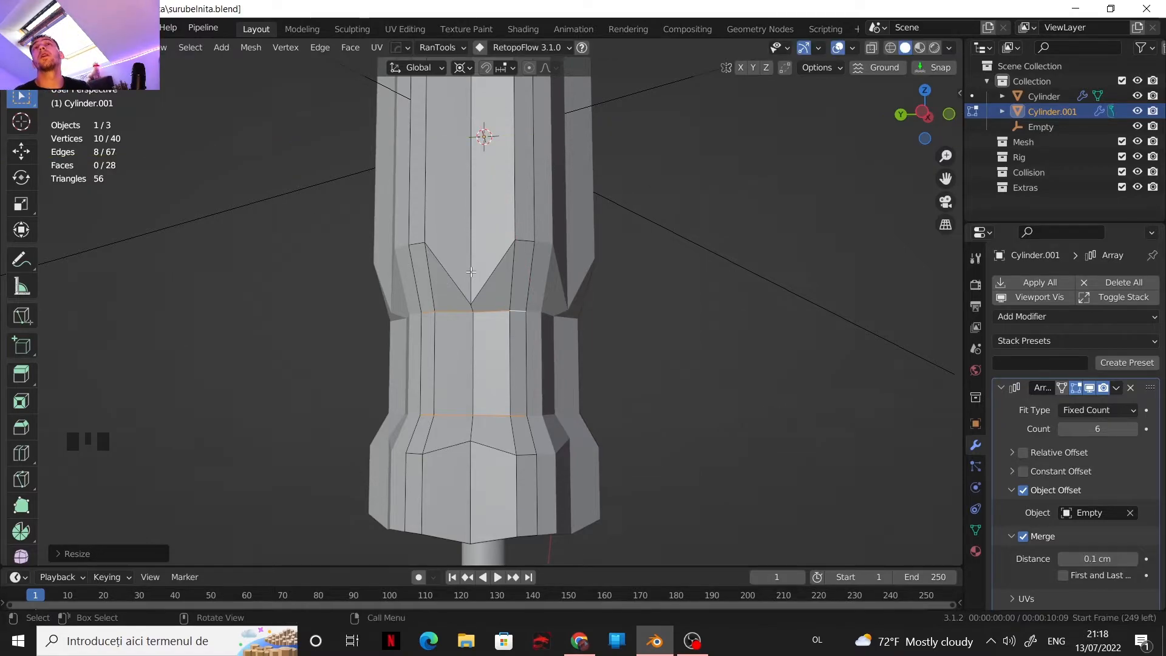
Raise the four edges of the V-shaped border above the neck along Z and return to Object Mode
click(423, 247)
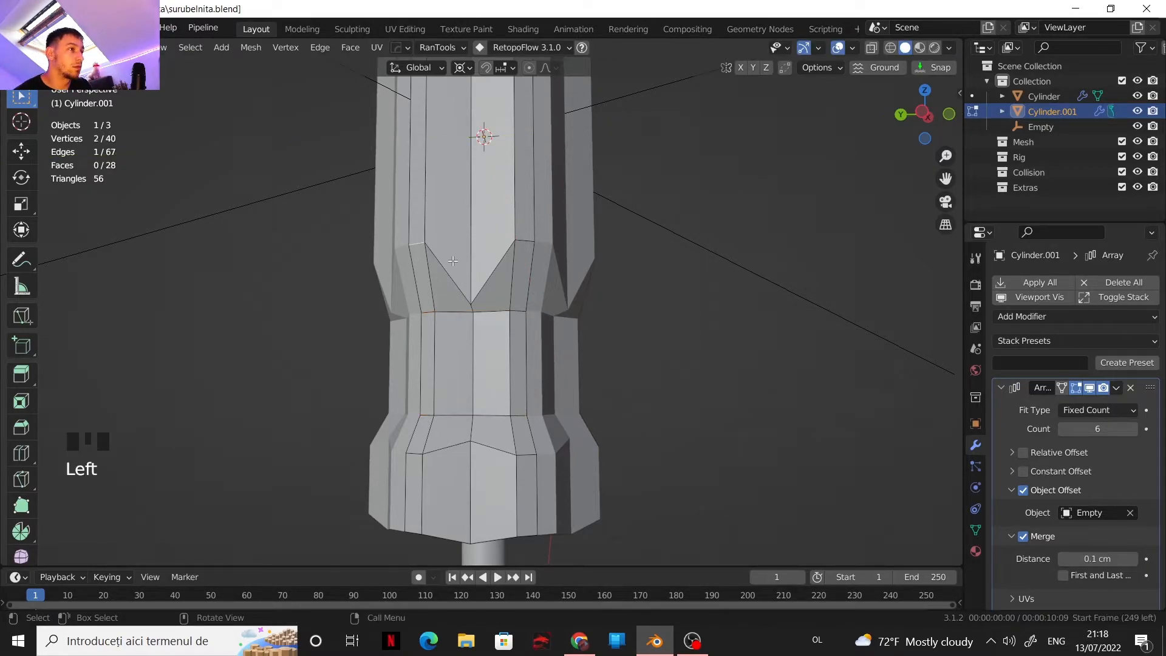
ctrl+click(529, 245)
key(g)
key(z)
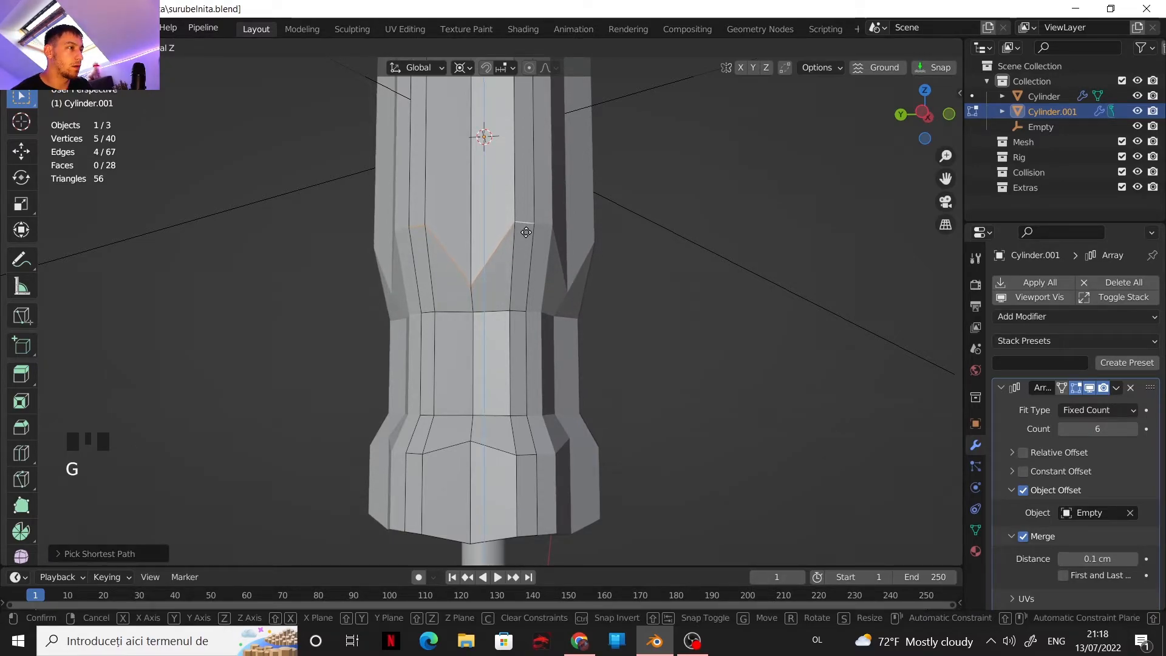
scroll(527, 235, down, 3)
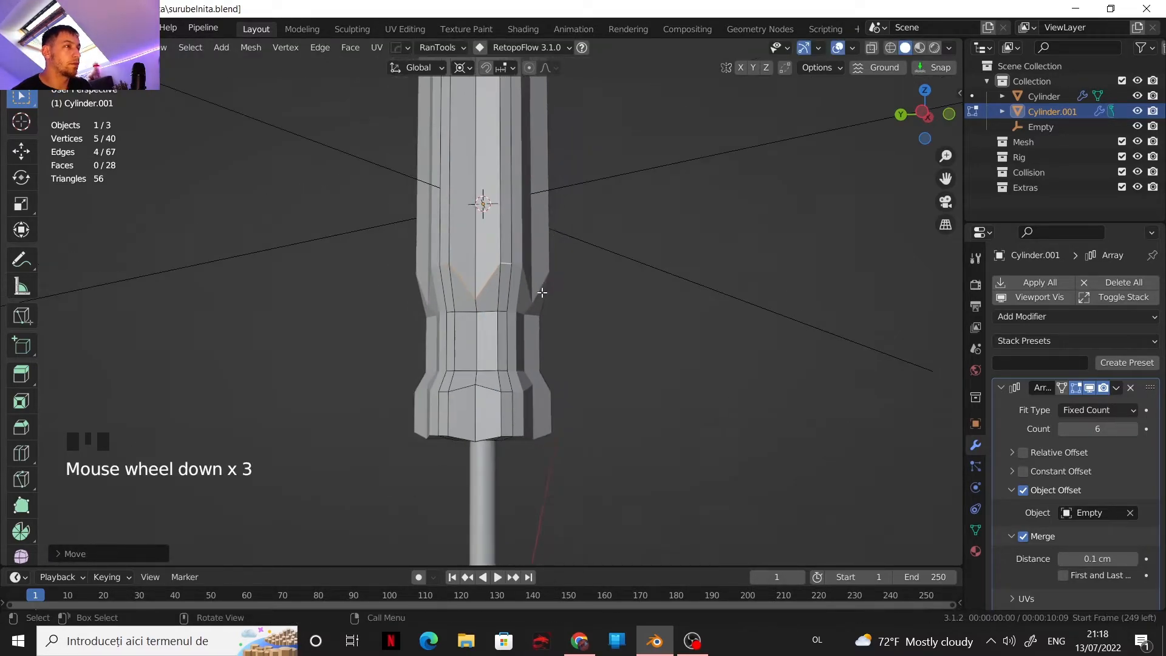
scroll(593, 411, down, 4)
shift+middle_drag(596, 346, 544, 396)
scroll(540, 392, up, 3)
shift+middle_drag(530, 305, 512, 300)
key(Tab)
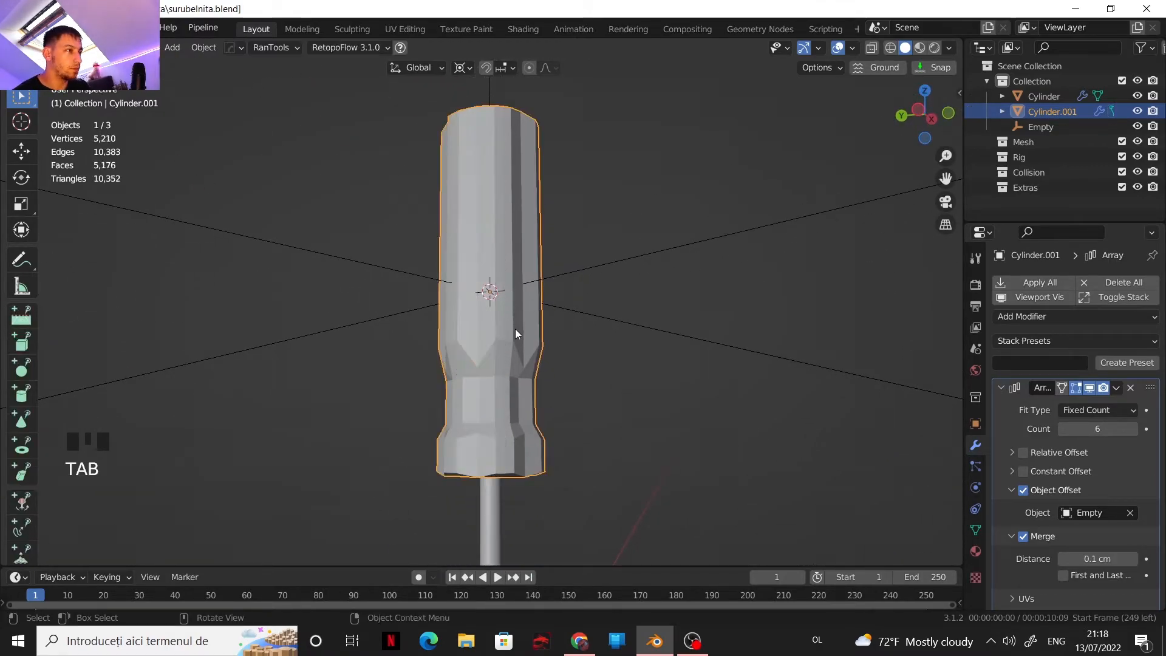
scroll(515, 364, up, 2)
shift+middle_drag(516, 363, 504, 290)
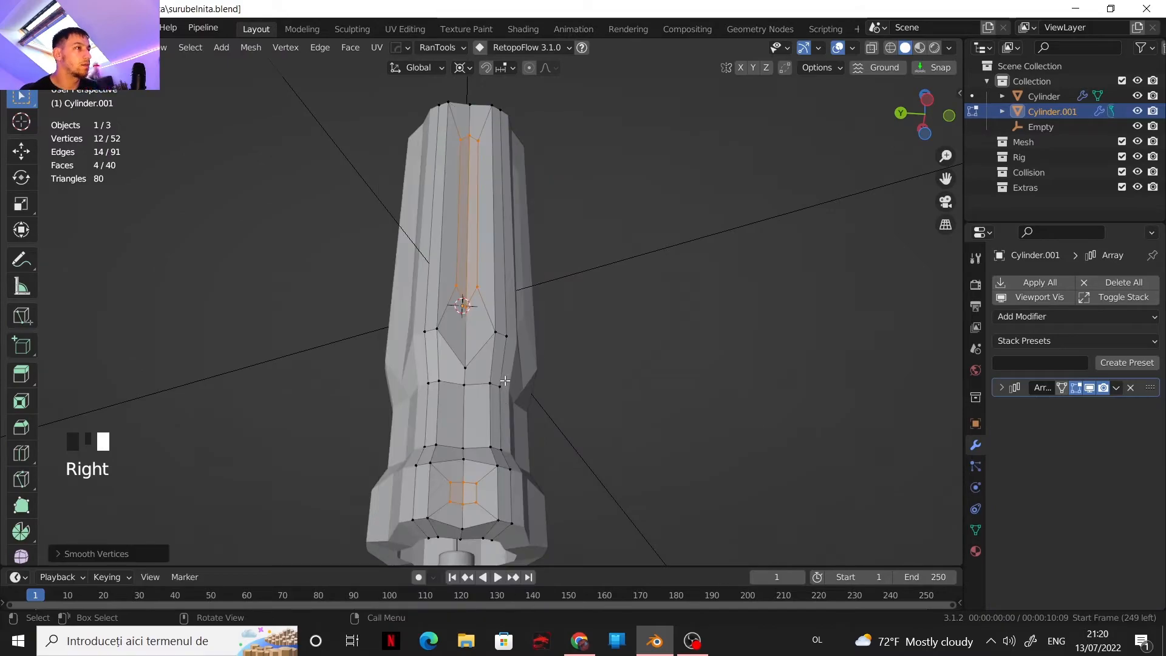
Set the vertex smoothing of the inset faces to 6 repeats with a smoothing of 1.000
click(73, 554)
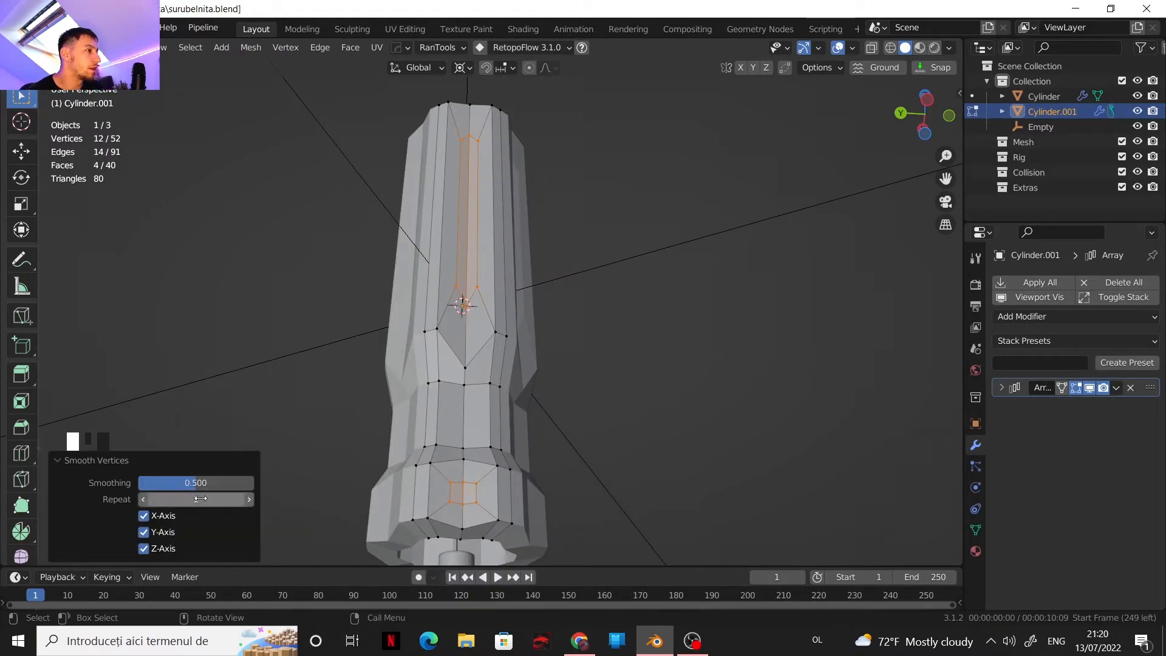
click(251, 499)
click(251, 499)
click(251, 499)
click(251, 500)
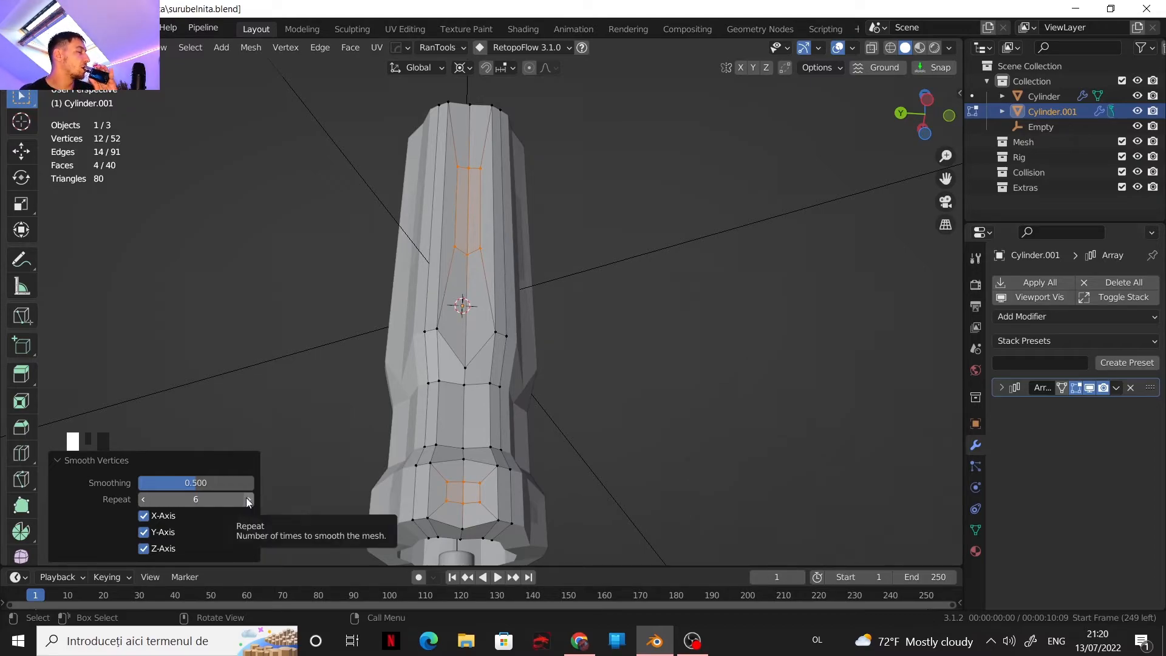
drag(218, 483, 267, 483)
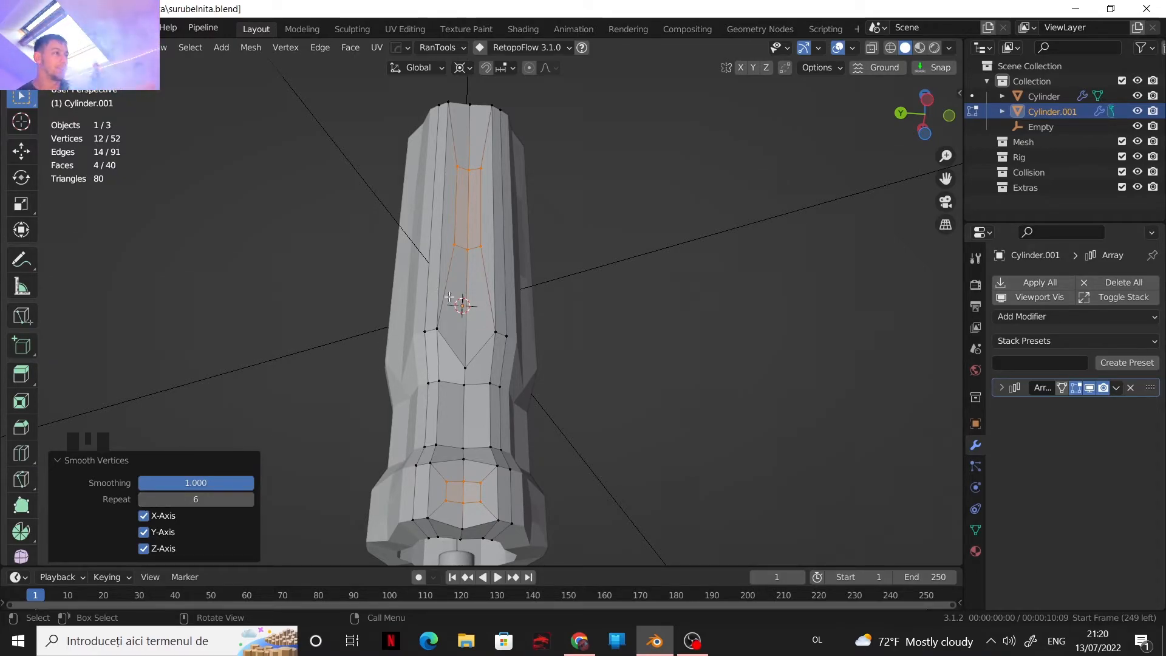
Add a loop cut around the long upper inset, slid against its outer border at a factor of about -0.98
middle_drag(481, 243, 505, 226)
middle_drag(487, 279, 448, 313)
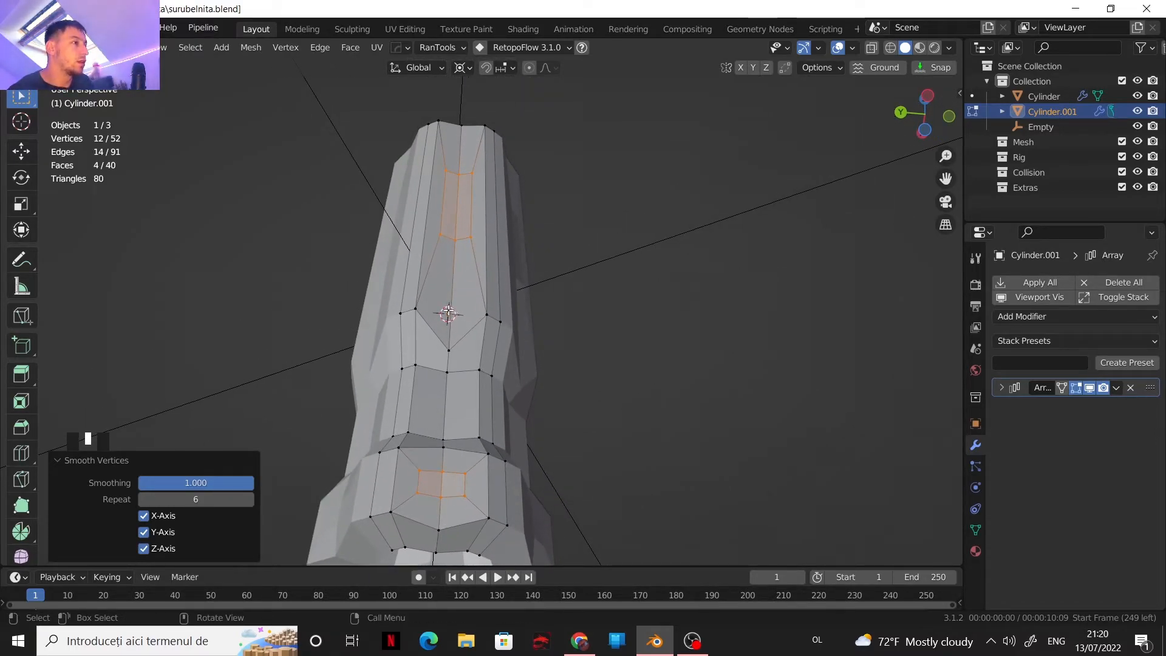
key(ctrl+r)
click(426, 294)
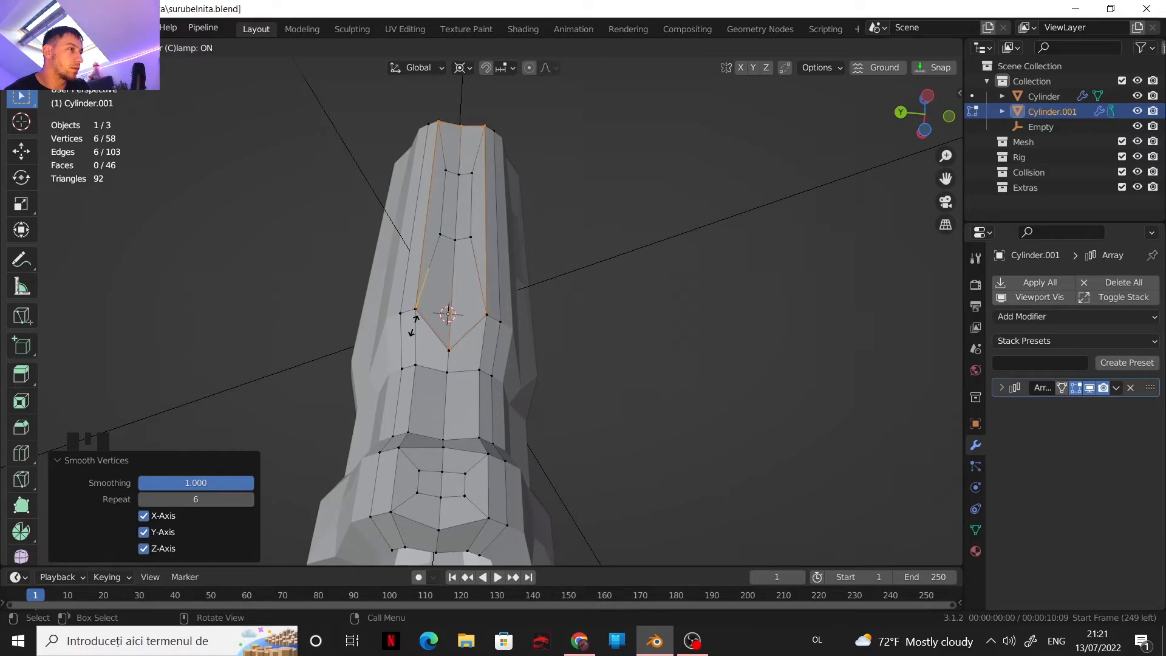
click(415, 320)
Add a loop cut around the inset on the lower rim, slid near its outer border at a factor of about -0.83
key(ctrl+r)
click(405, 459)
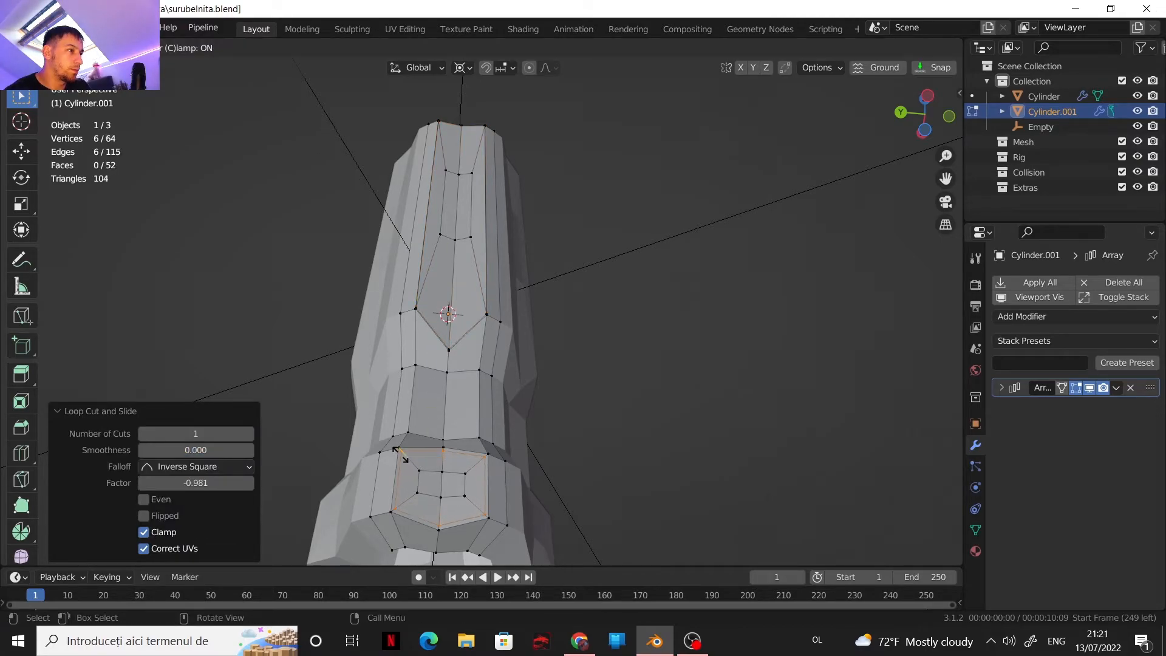
click(401, 454)
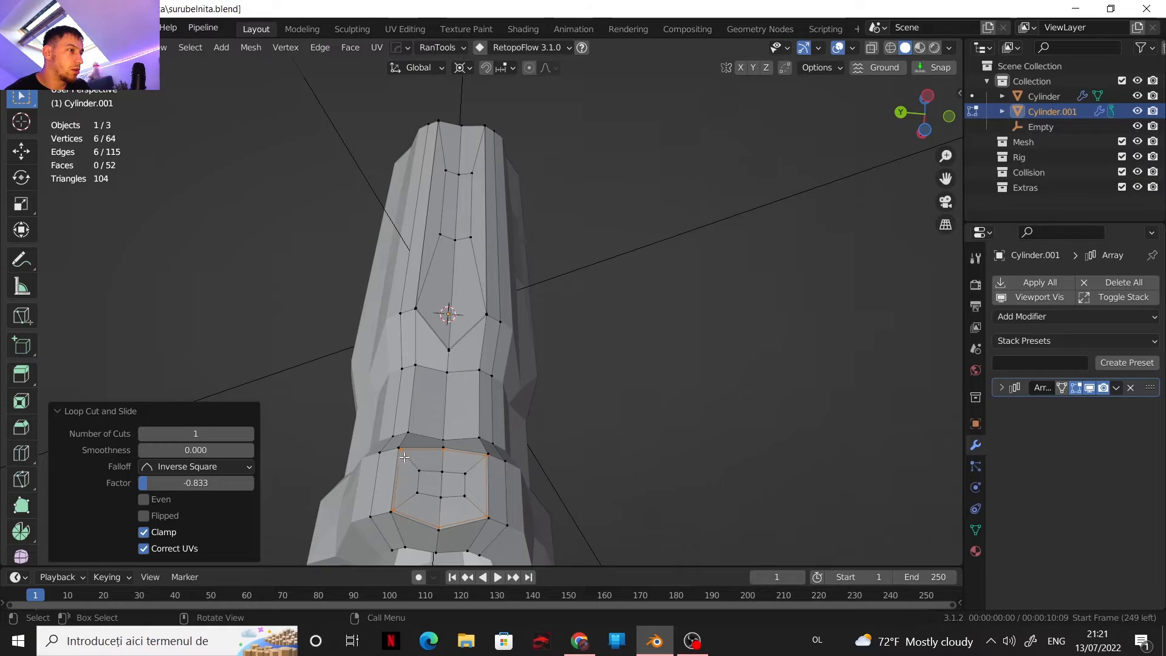
middle_drag(447, 472, 386, 469)
key(ctrl+r)
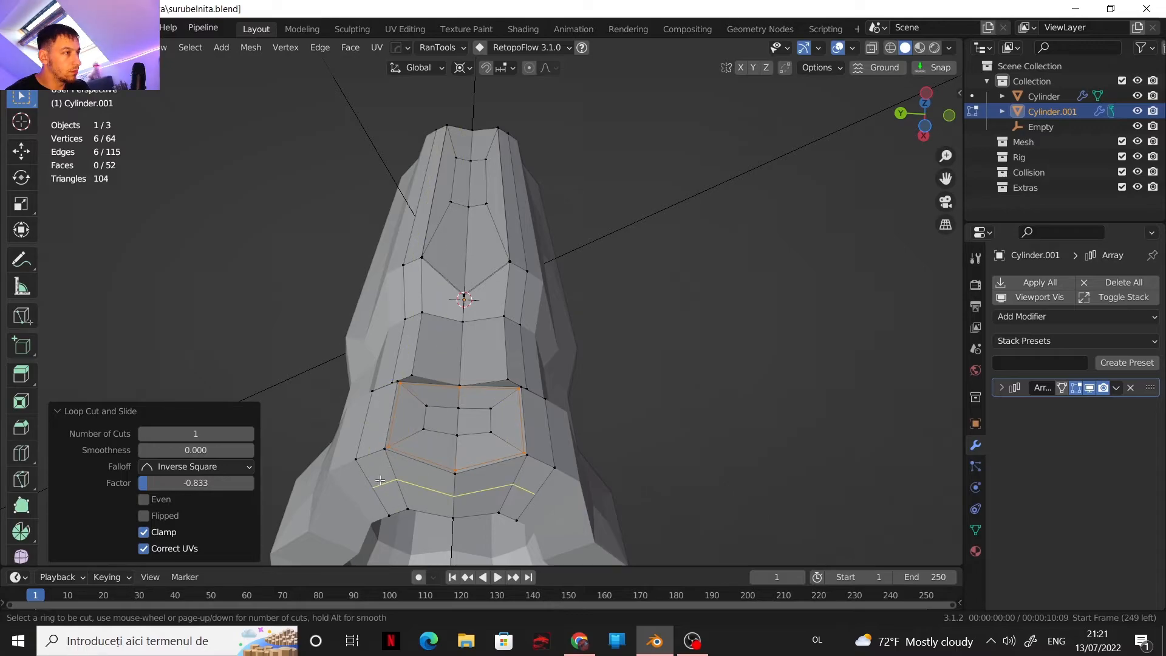
middle_drag(453, 419, 502, 393)
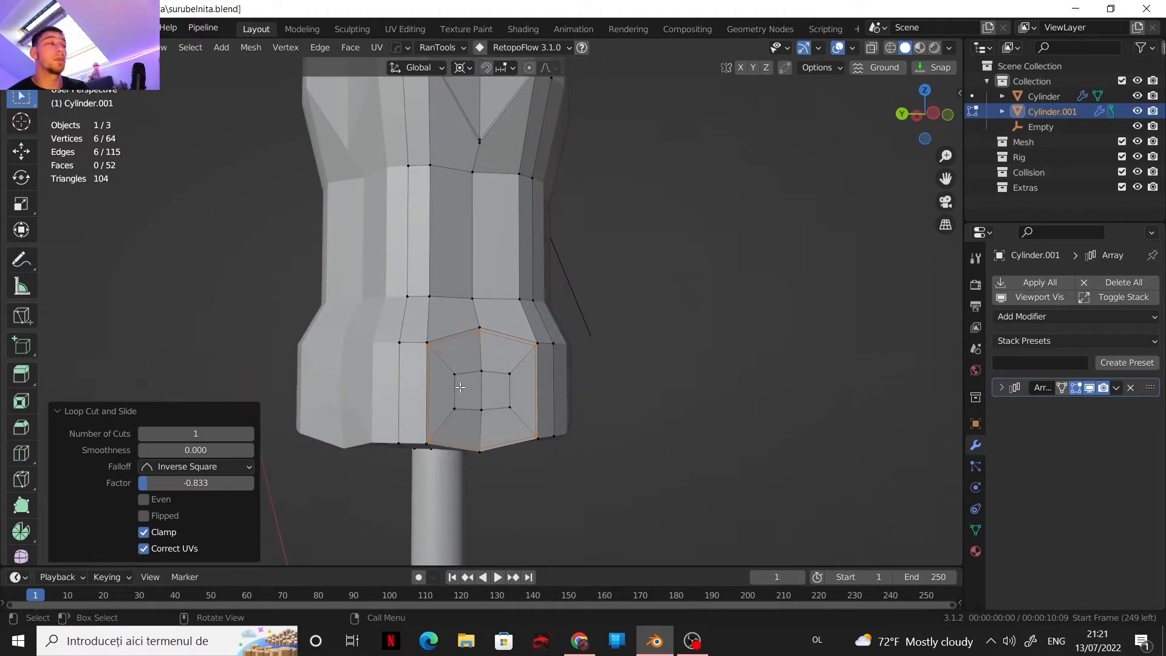
Add a Subdivision Surface modifier to the handle in Object Mode and set its viewport levels to 2
middle_drag(413, 414, 438, 559)
scroll(462, 304, down, 2)
shift+middle_drag(463, 300, 461, 352)
scroll(461, 350, up, 2)
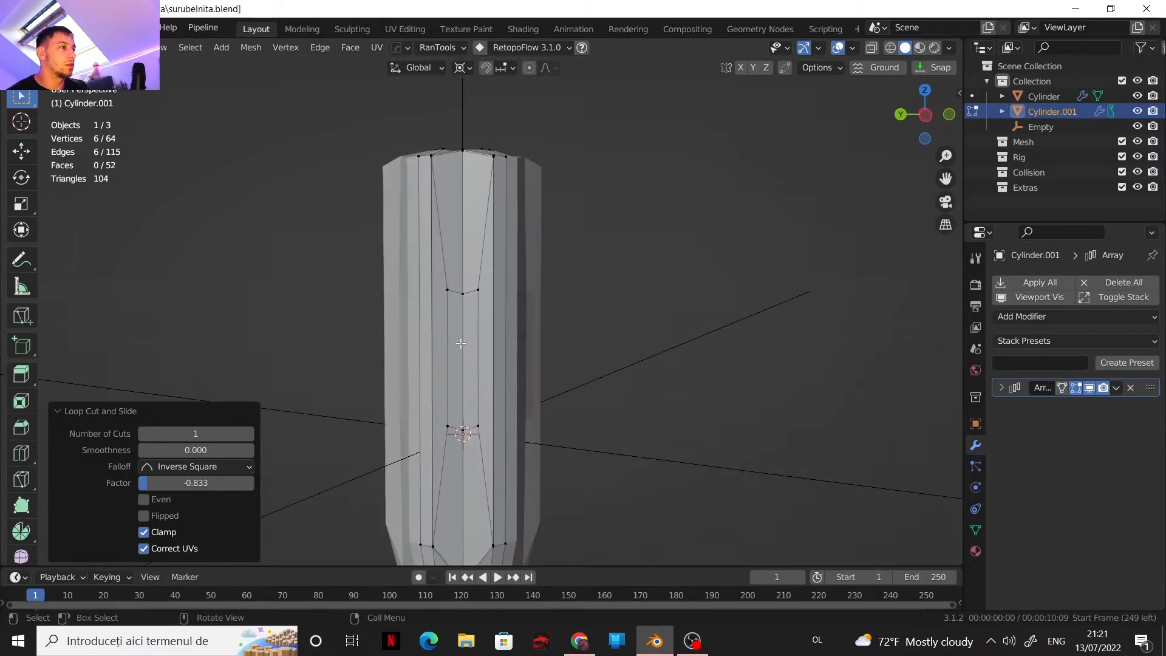
scroll(461, 343, up, 1)
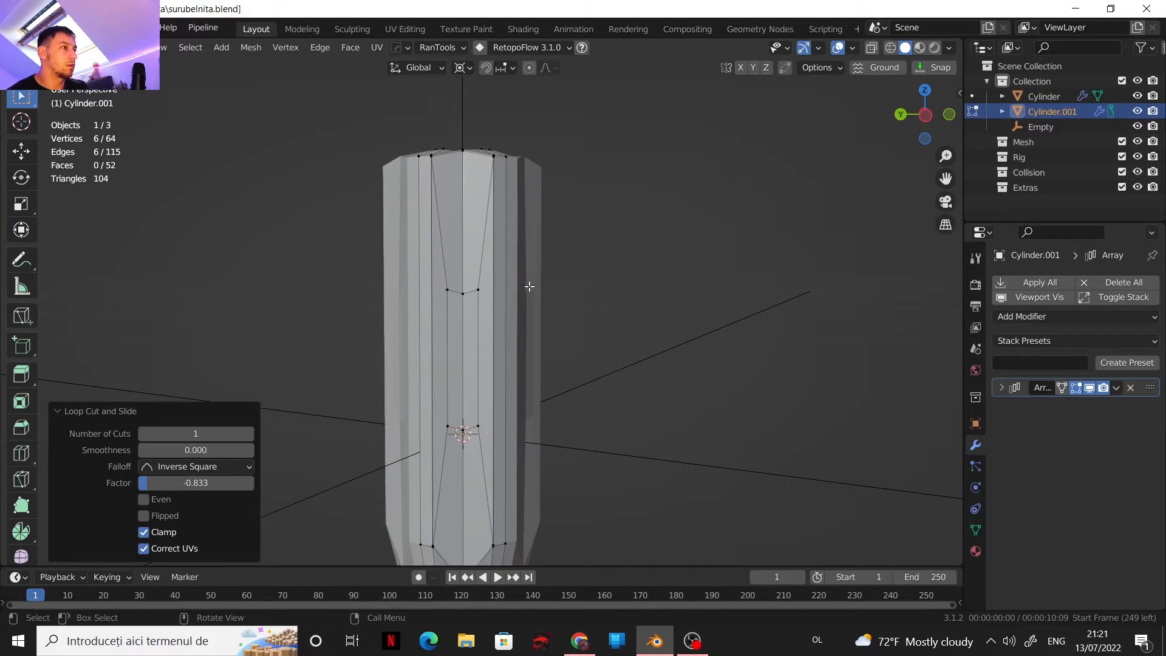
key(Tab)
scroll(504, 287, down, 1)
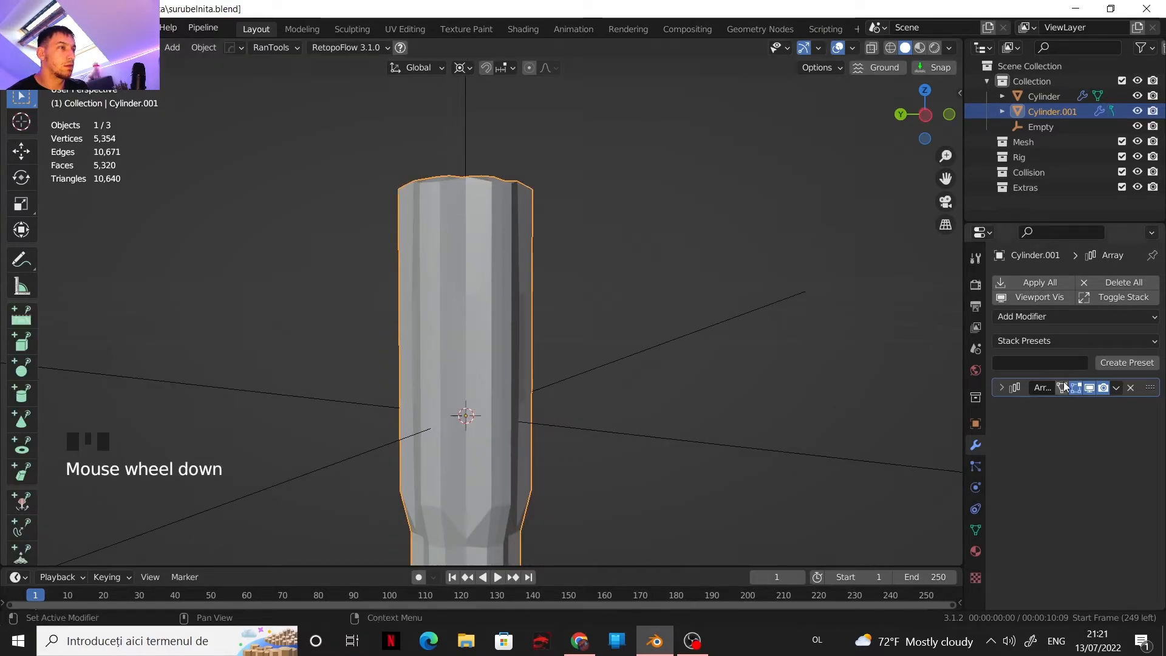
click(1039, 319)
click(853, 585)
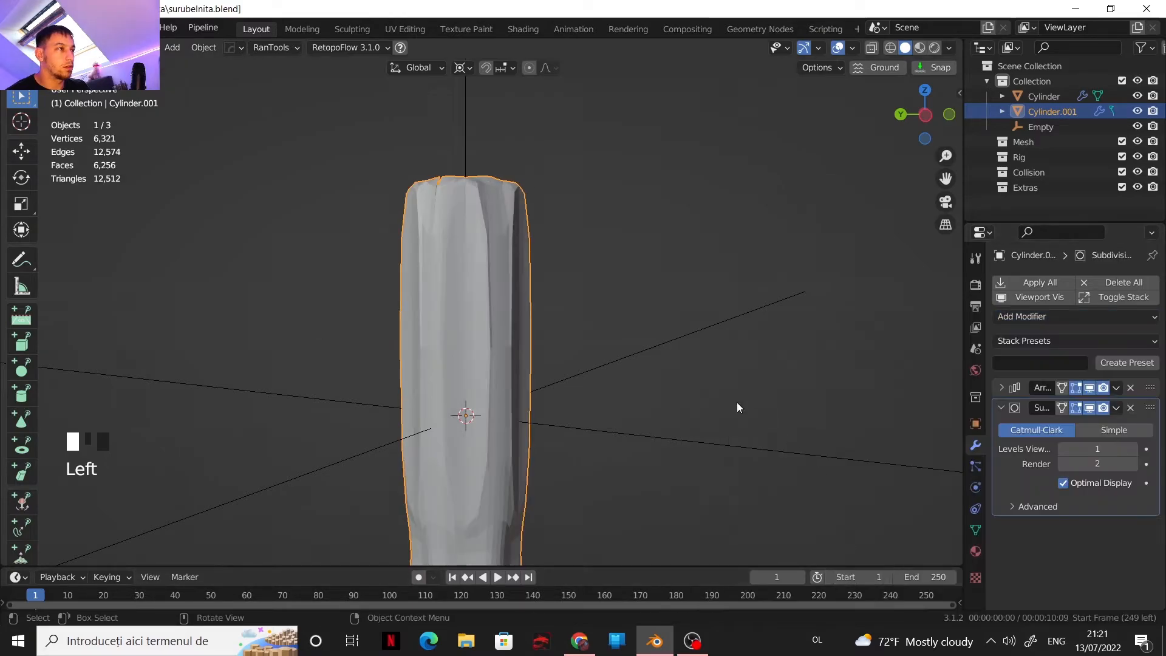
scroll(567, 385, down, 2)
shift+middle_drag(567, 386, 628, 228)
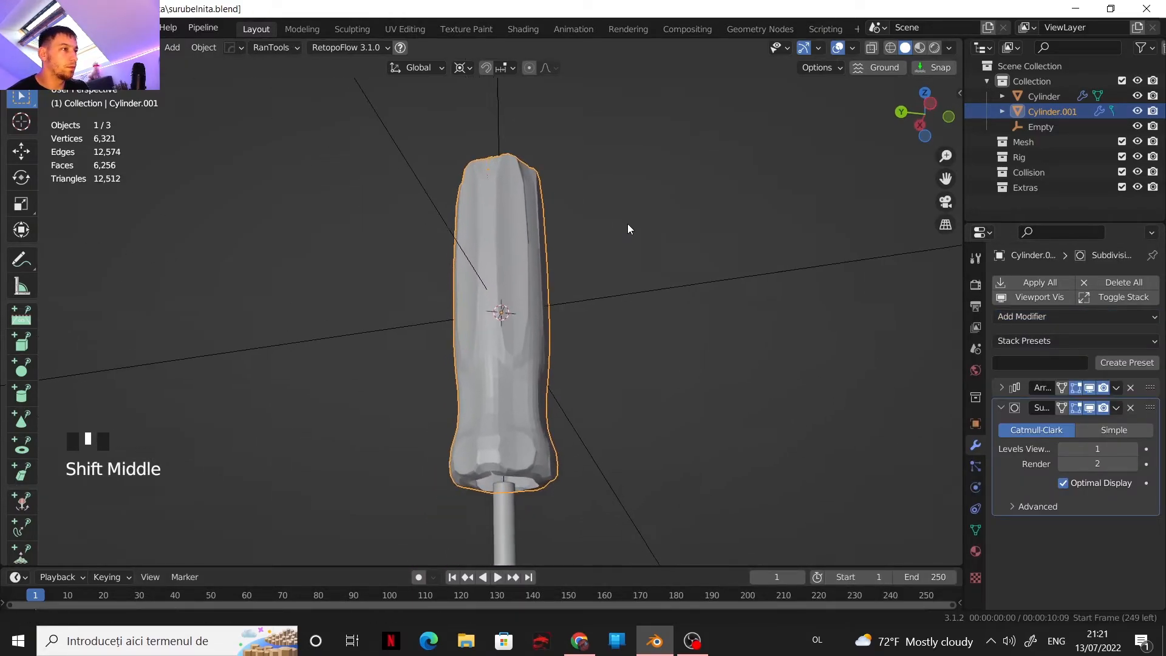
click(1133, 449)
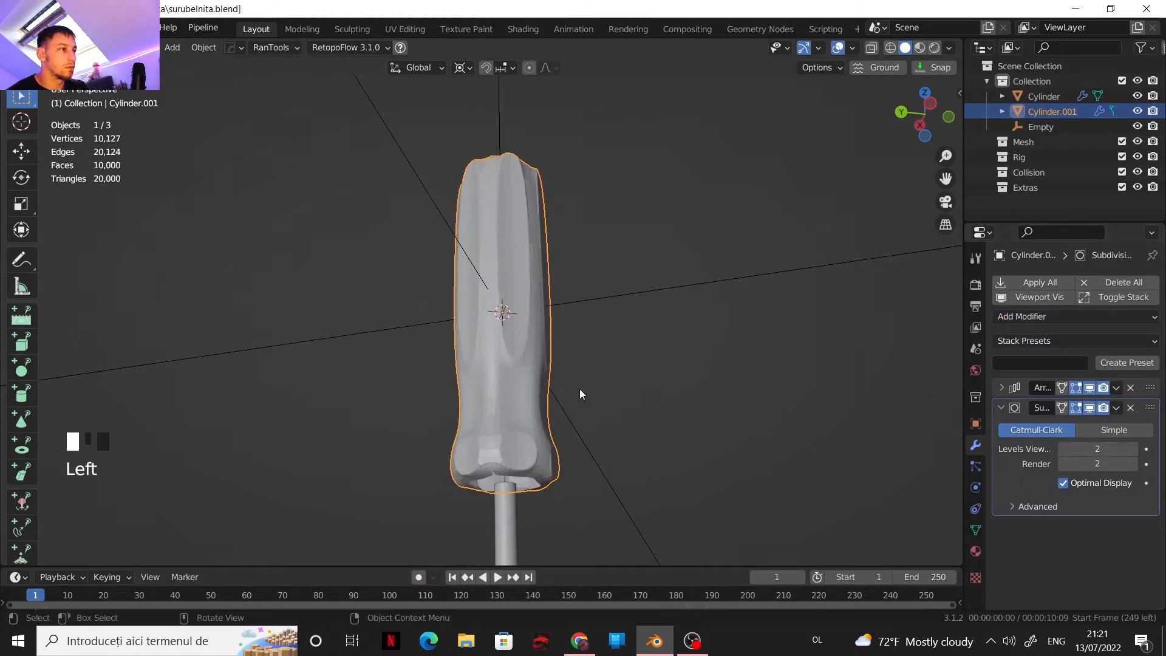
Apply the handle's Array modifier and briefly check the resulting mesh in Edit Mode
scroll(570, 395, up, 1)
middle_drag(563, 396, 527, 348)
scroll(532, 346, up, 2)
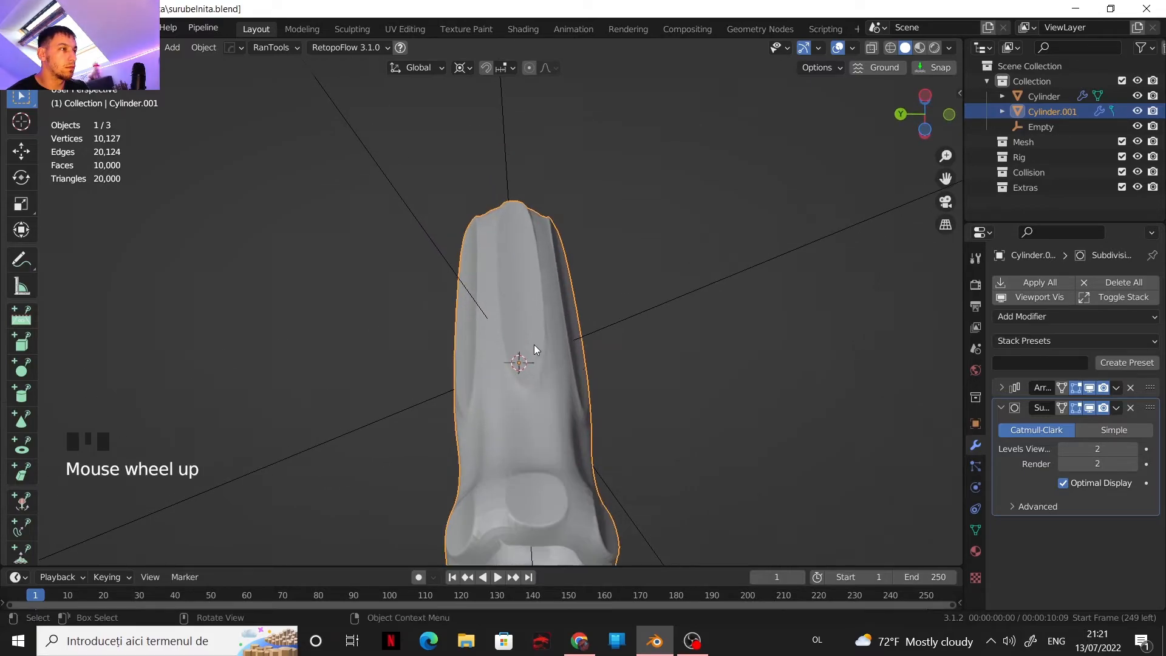
click(1116, 389)
click(1070, 407)
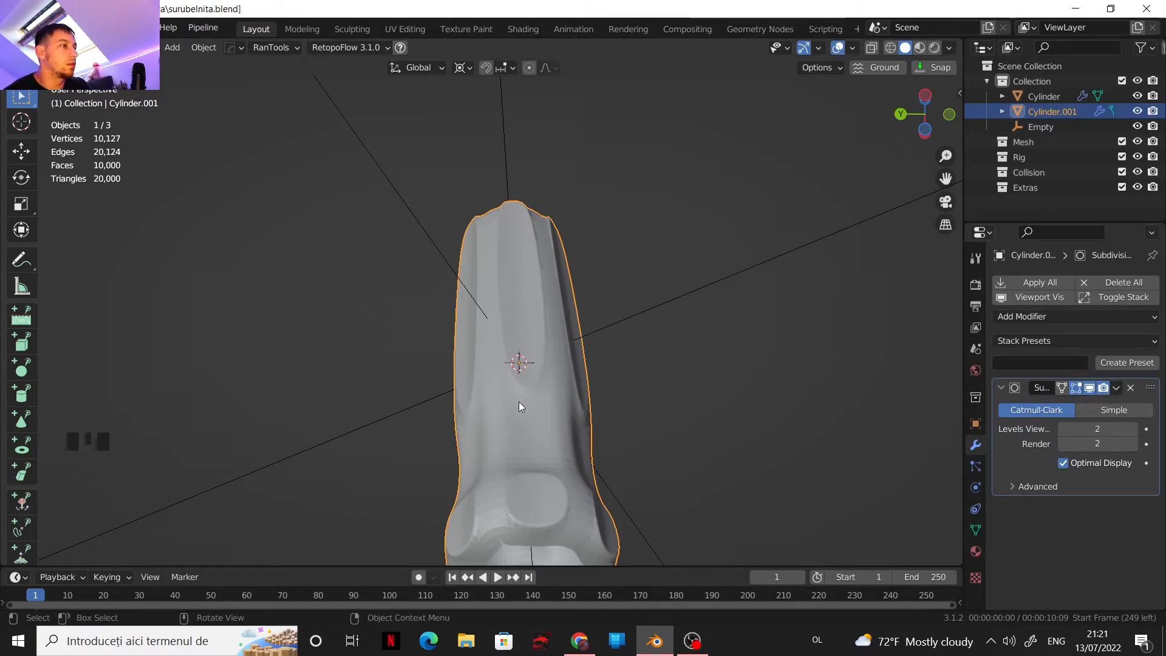
key(Tab)
key(Tab)
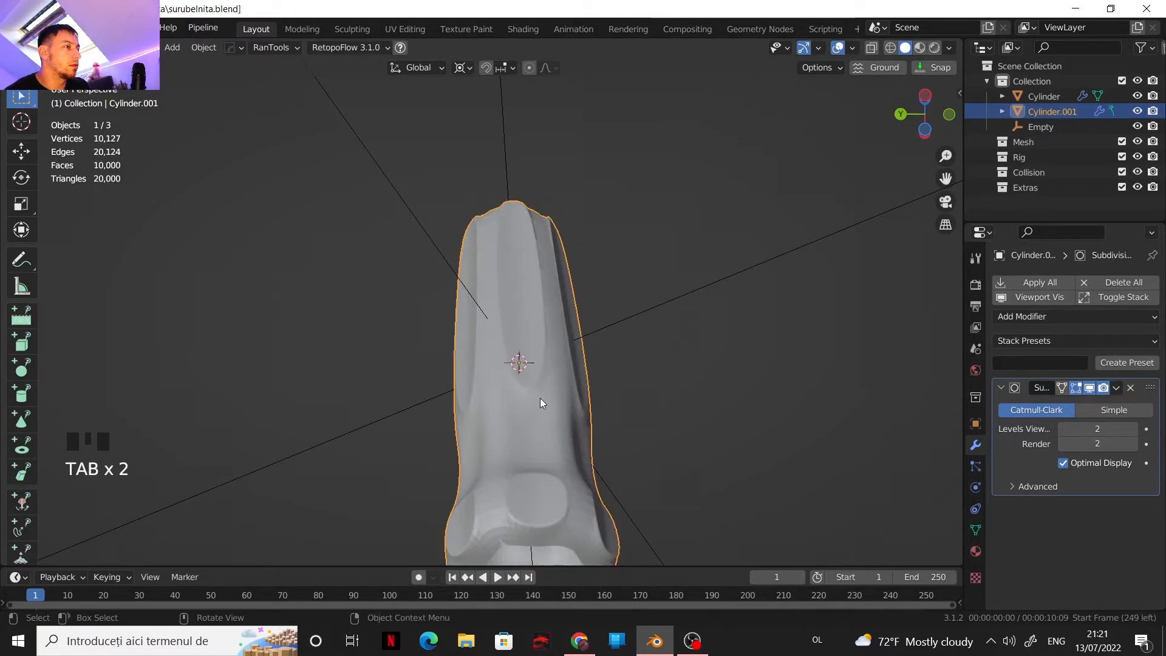
Undo the application of the Array modifier
key(ctrl+z)
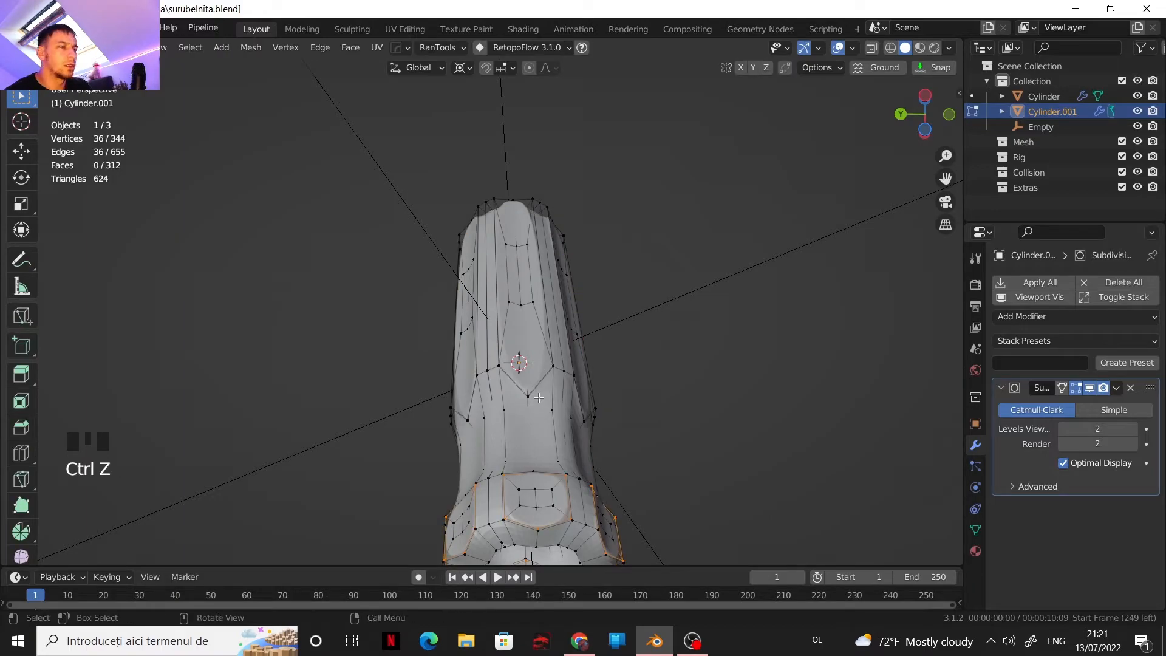
key(ctrl+z)
key(ctrl+z)
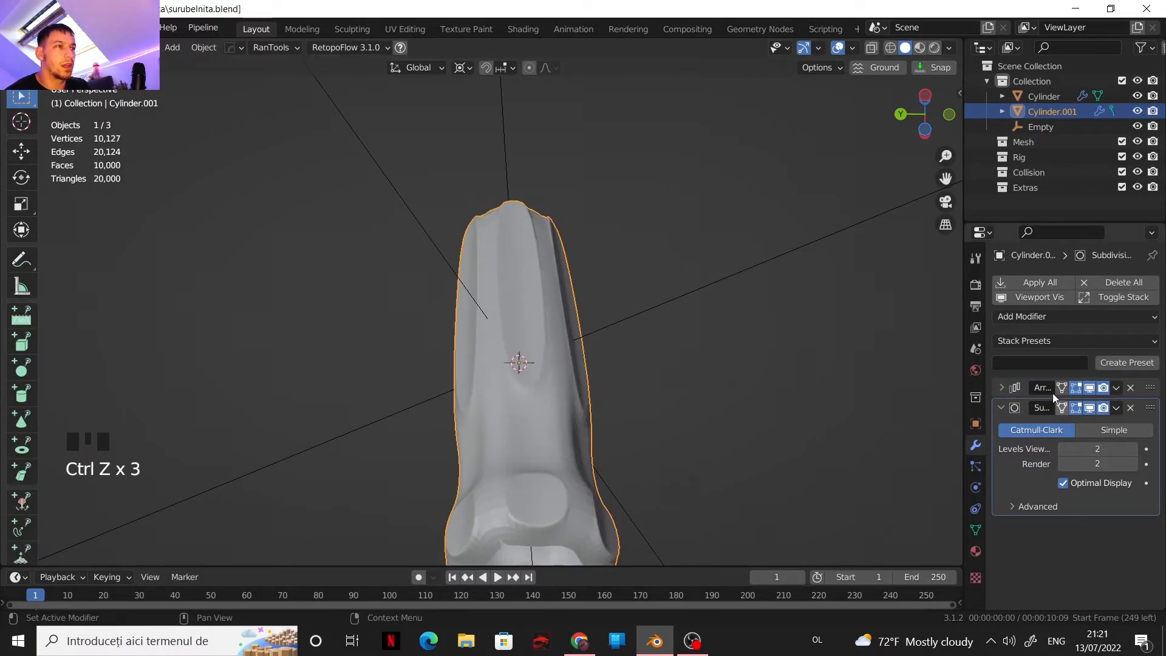
Enable merging of the first and last copies in the handle's Array modifier
click(1006, 387)
scroll(1058, 527, down, 4)
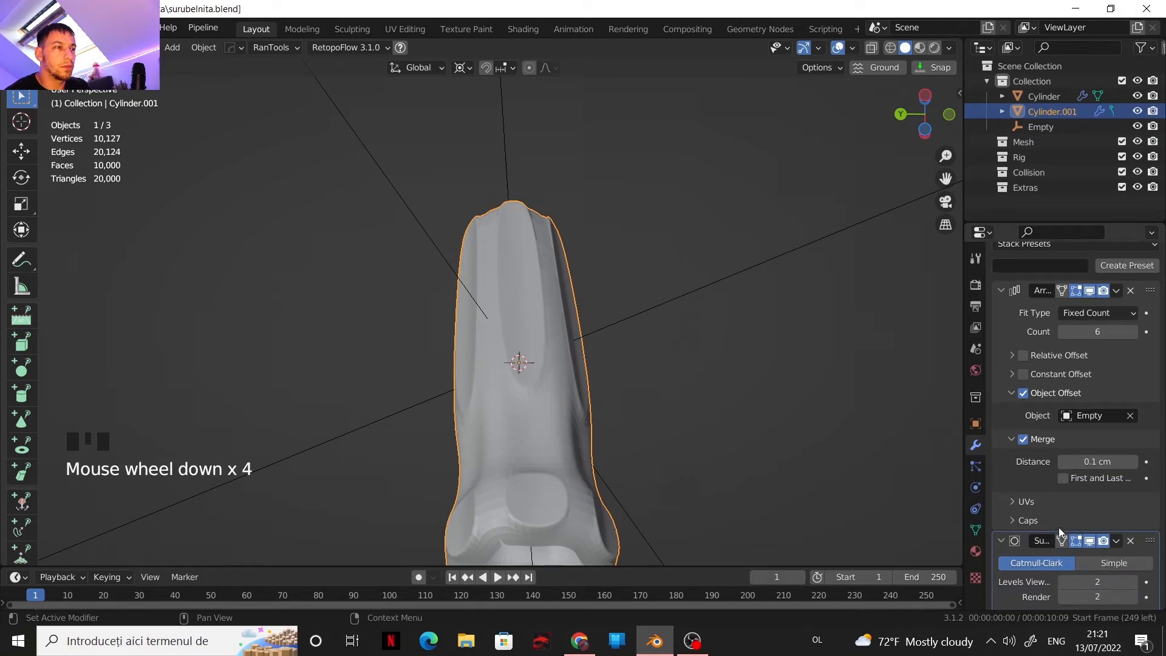
click(1062, 479)
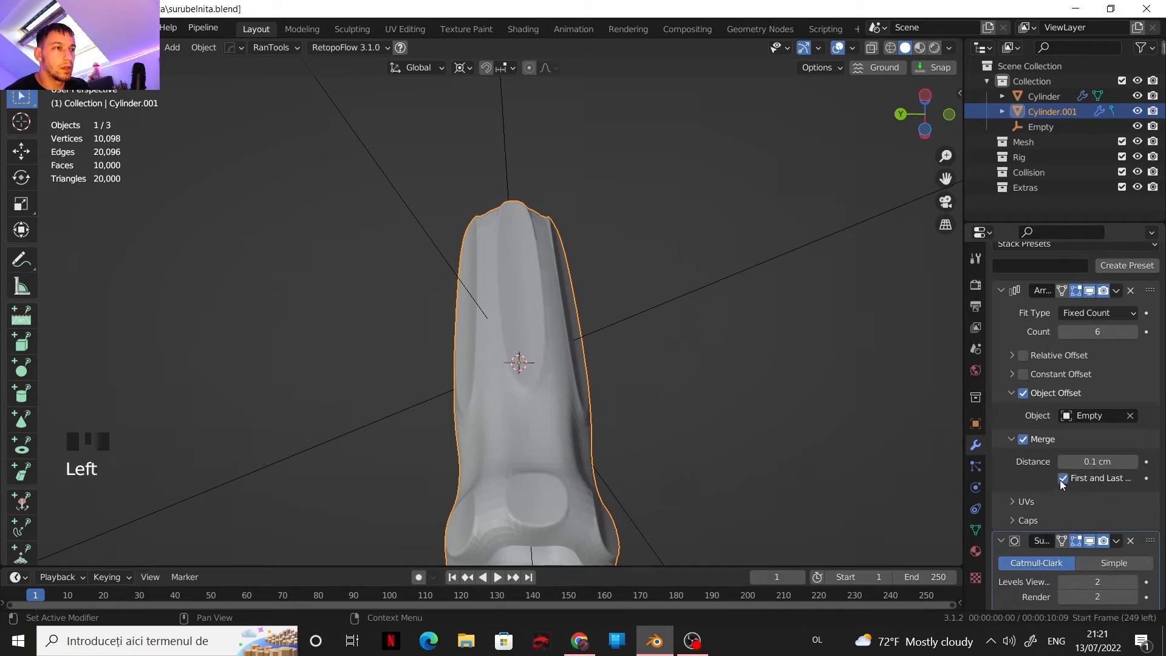
Apply the Array modifier with its merge settings and compare the handle with viewport subdivision off and on
click(1012, 439)
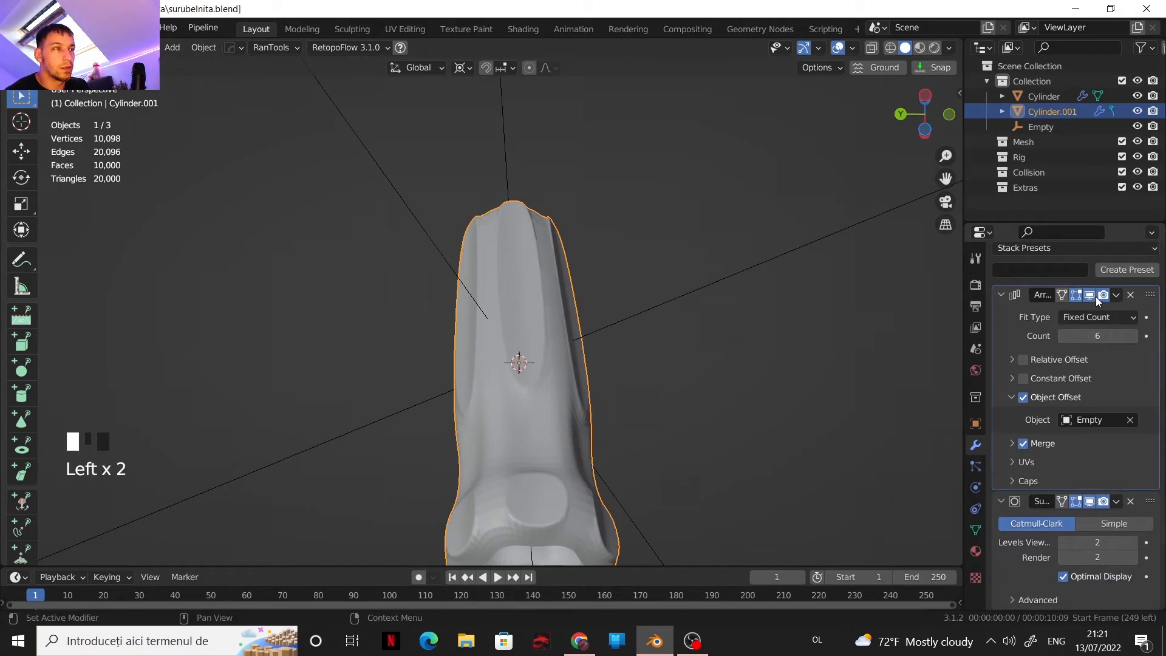
click(1117, 295)
click(1094, 315)
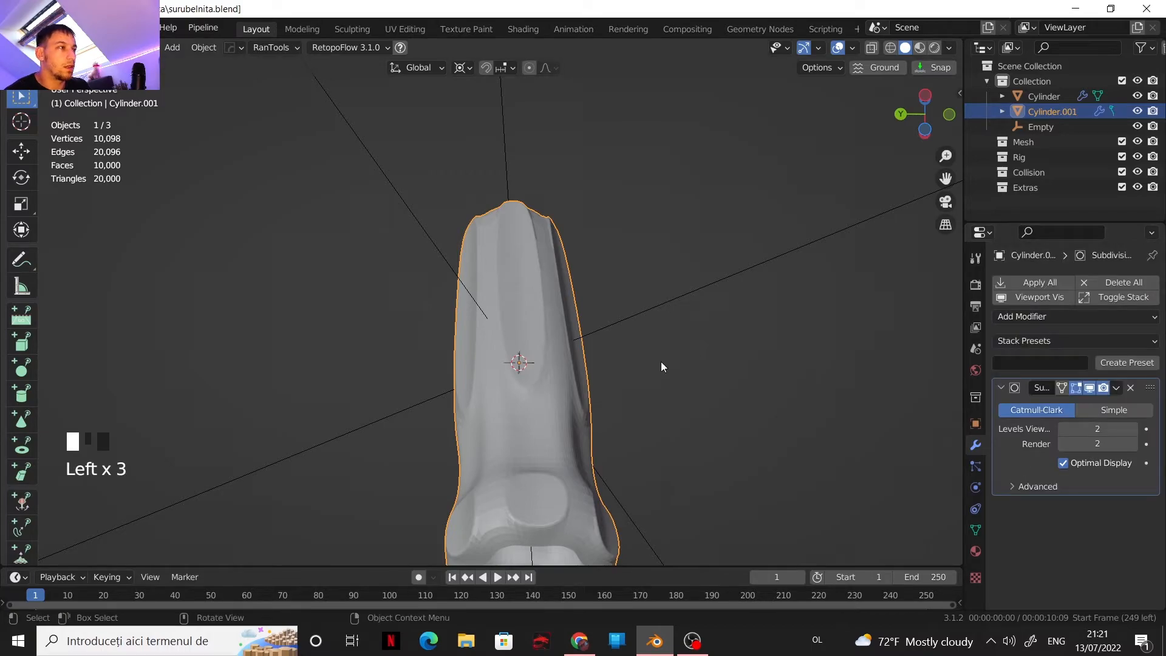
click(1095, 387)
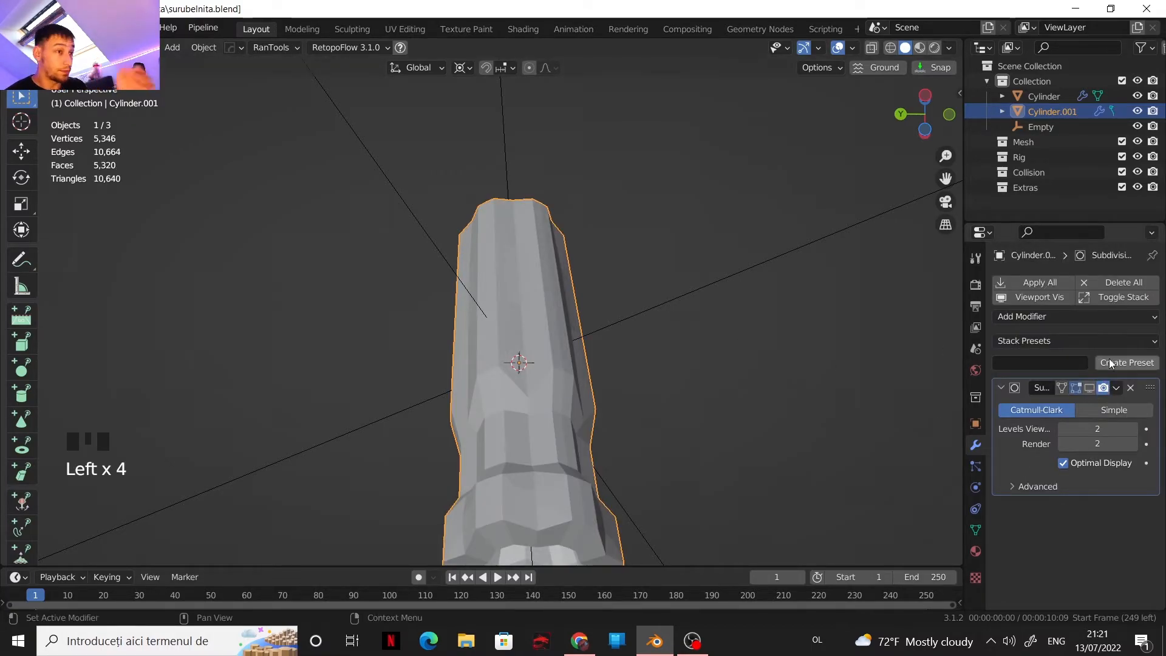
click(1090, 388)
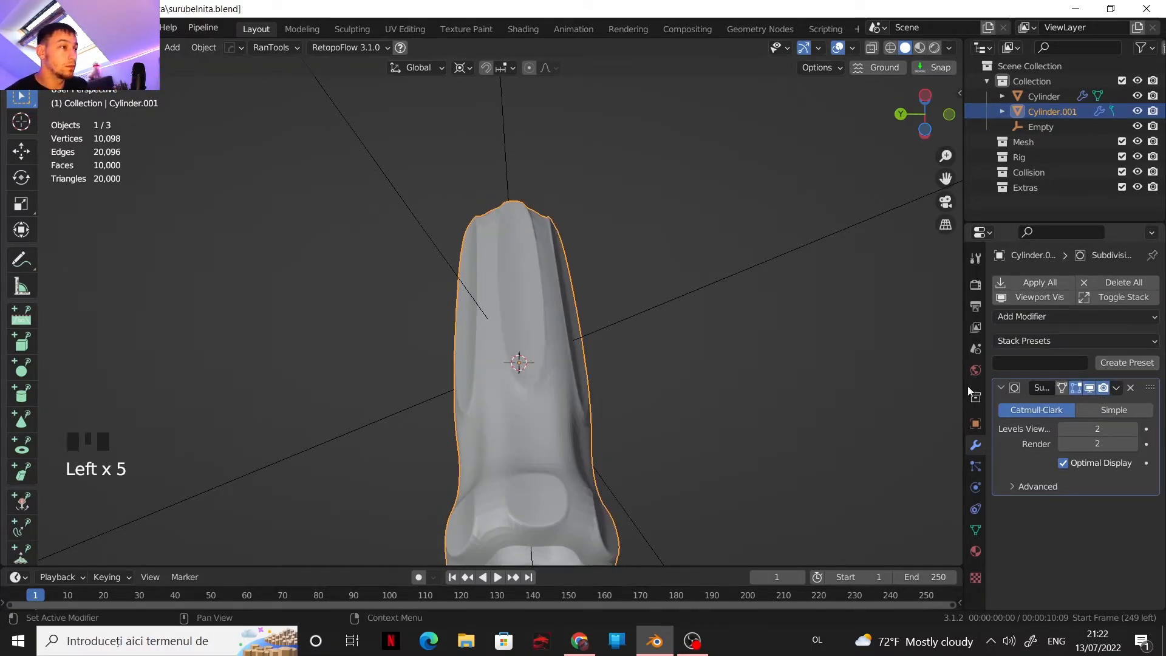
Hide the subdivision in the viewport and reshape the two edge loops bounding the handle's neck into circles with LoopTools
click(1090, 387)
key(Tab)
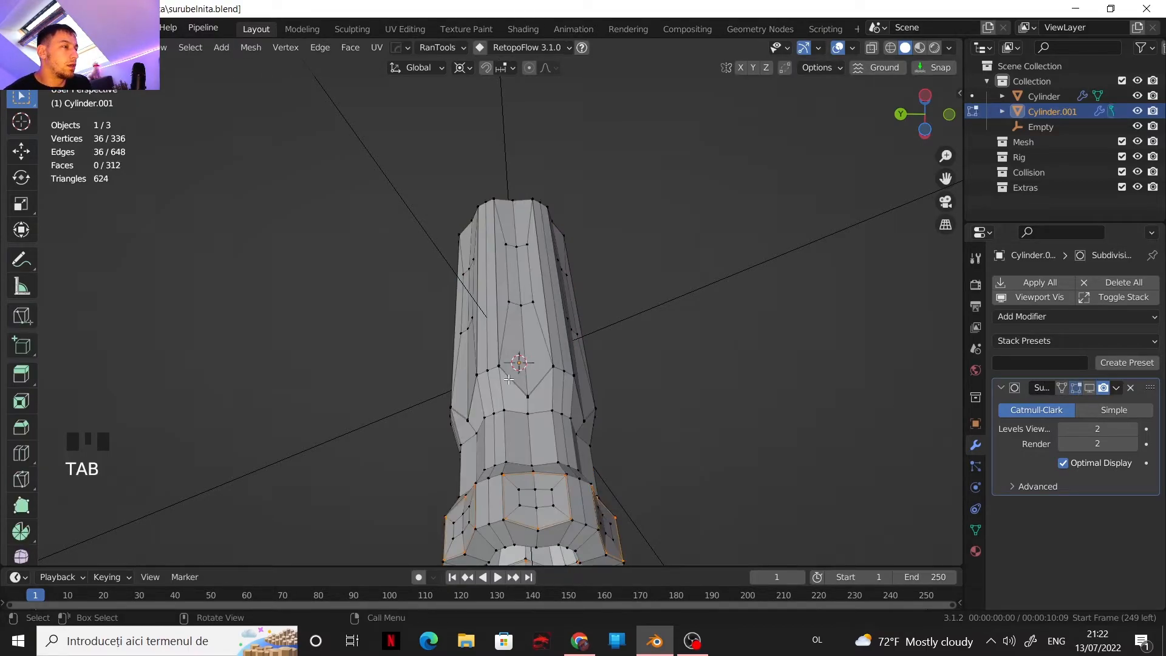
shift+middle_drag(508, 378, 492, 378)
scroll(491, 377, up, 2)
alt+click(490, 378)
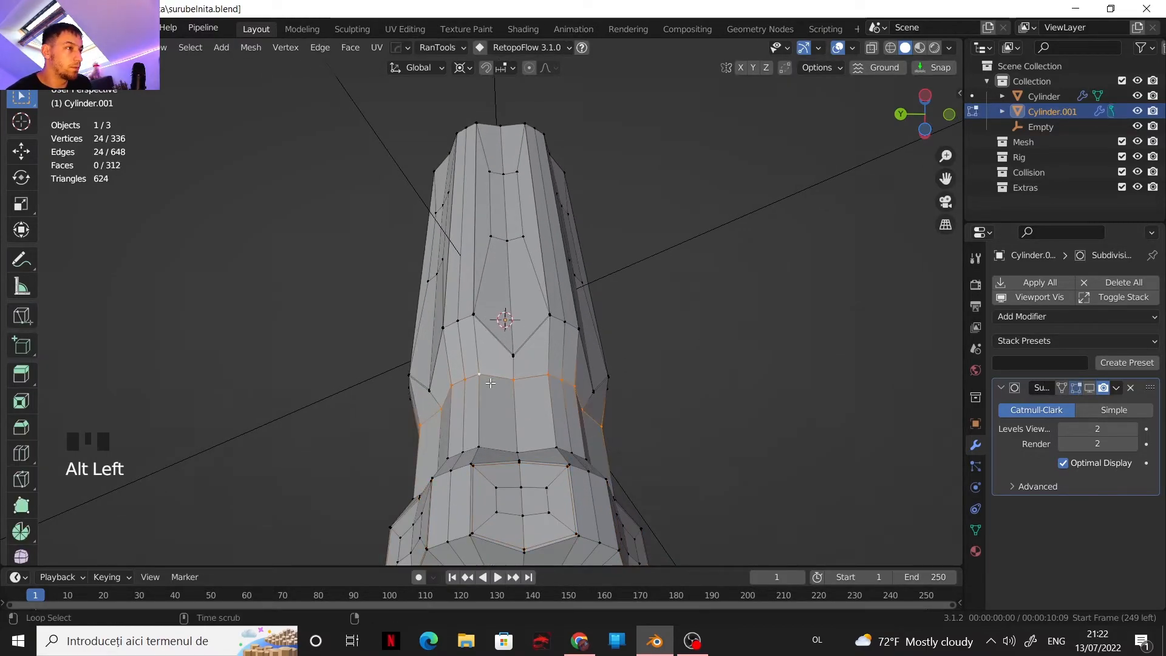
alt+shift+click(491, 455)
right_click(492, 455)
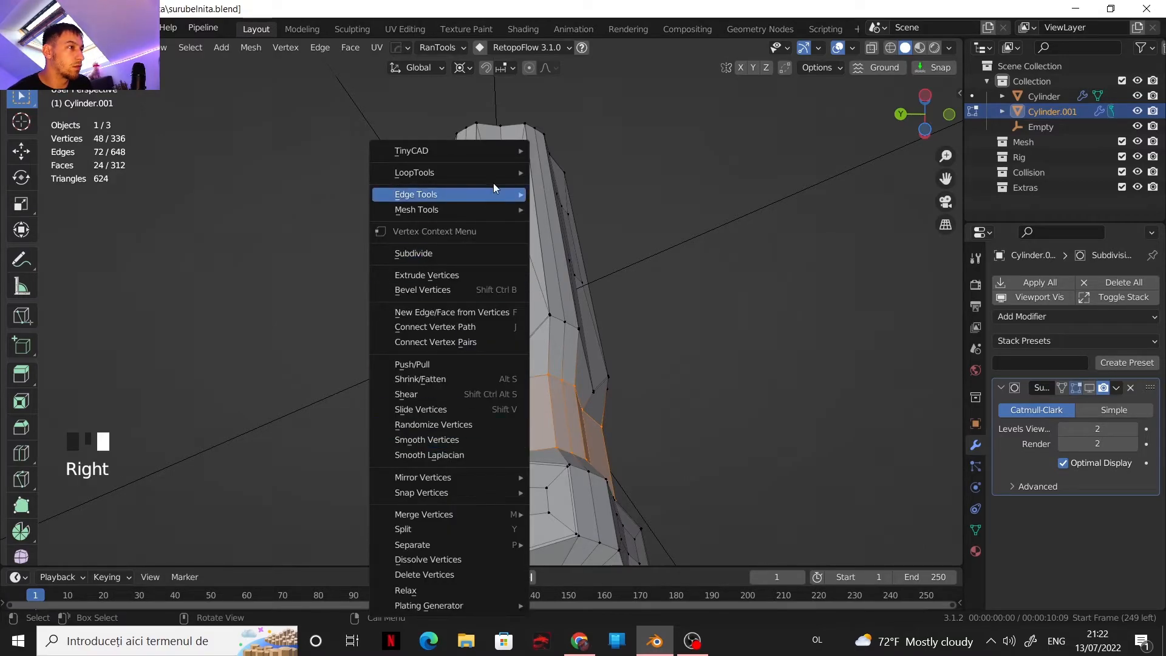
mouse_move(501, 175)
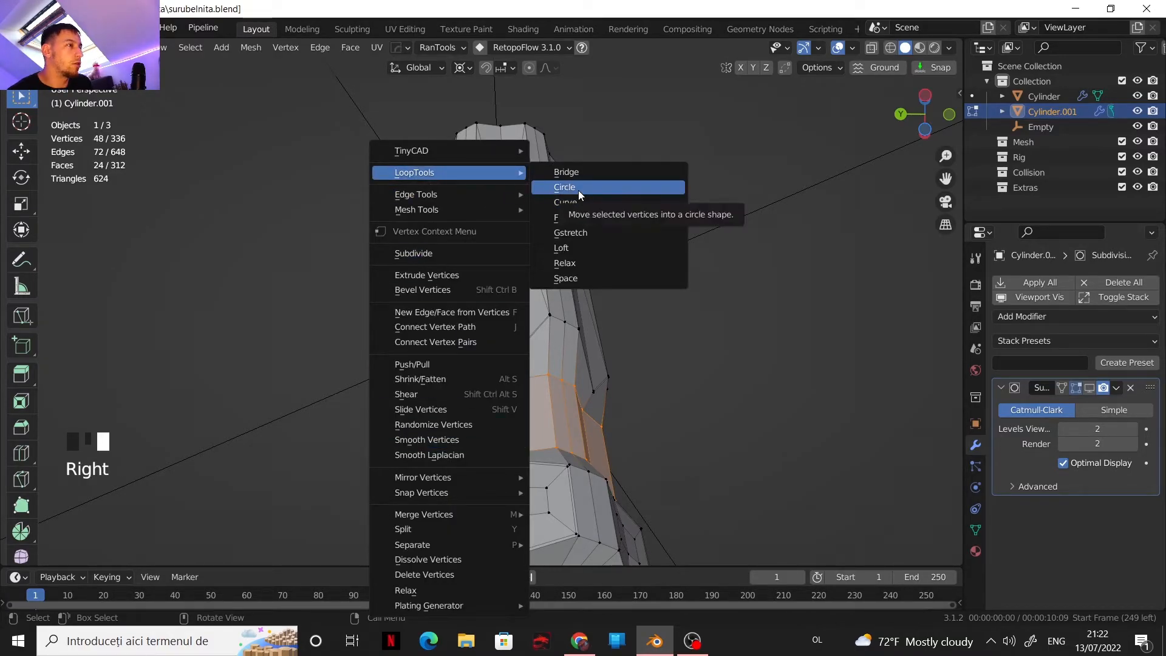
click(578, 191)
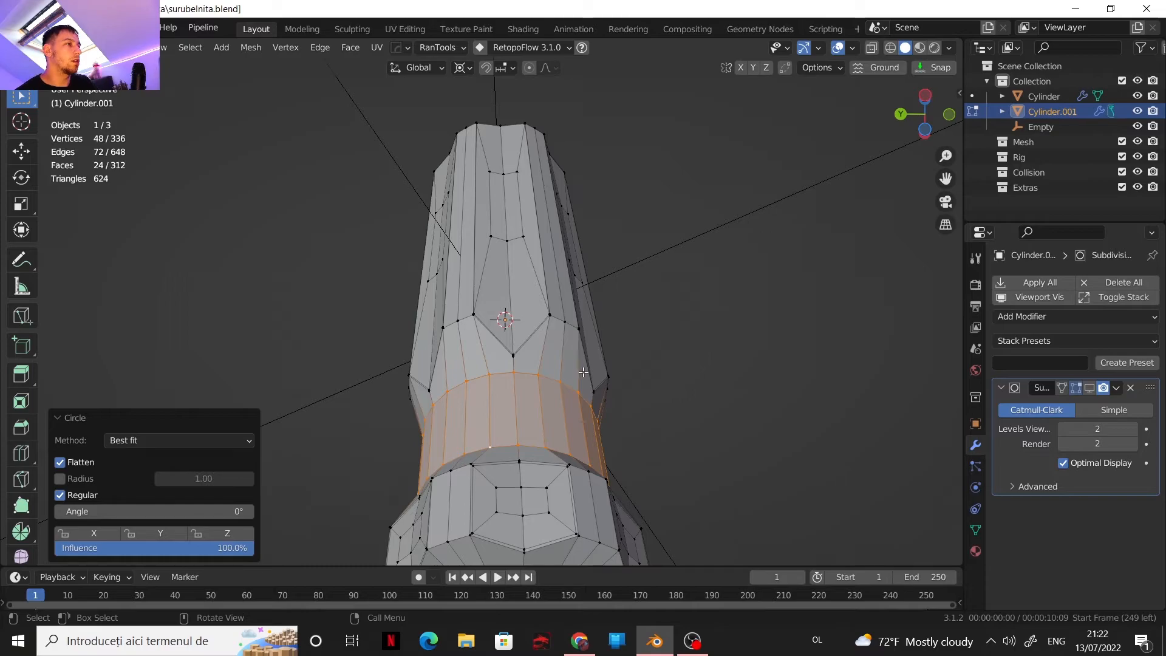
middle_drag(581, 389, 522, 272)
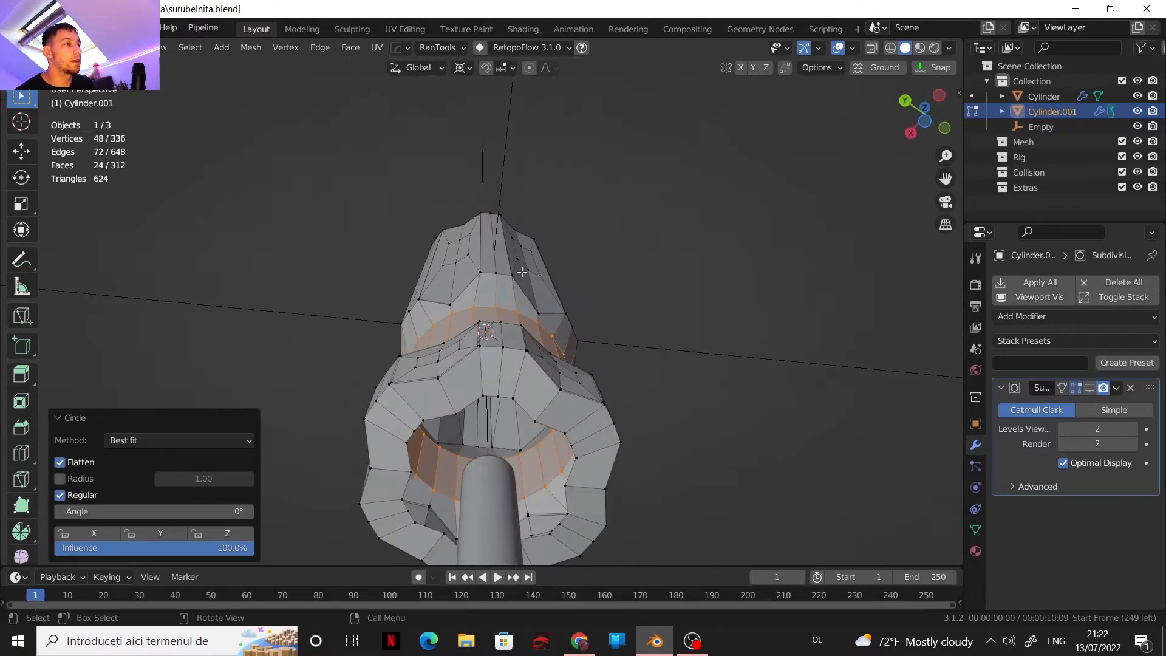
key(space)
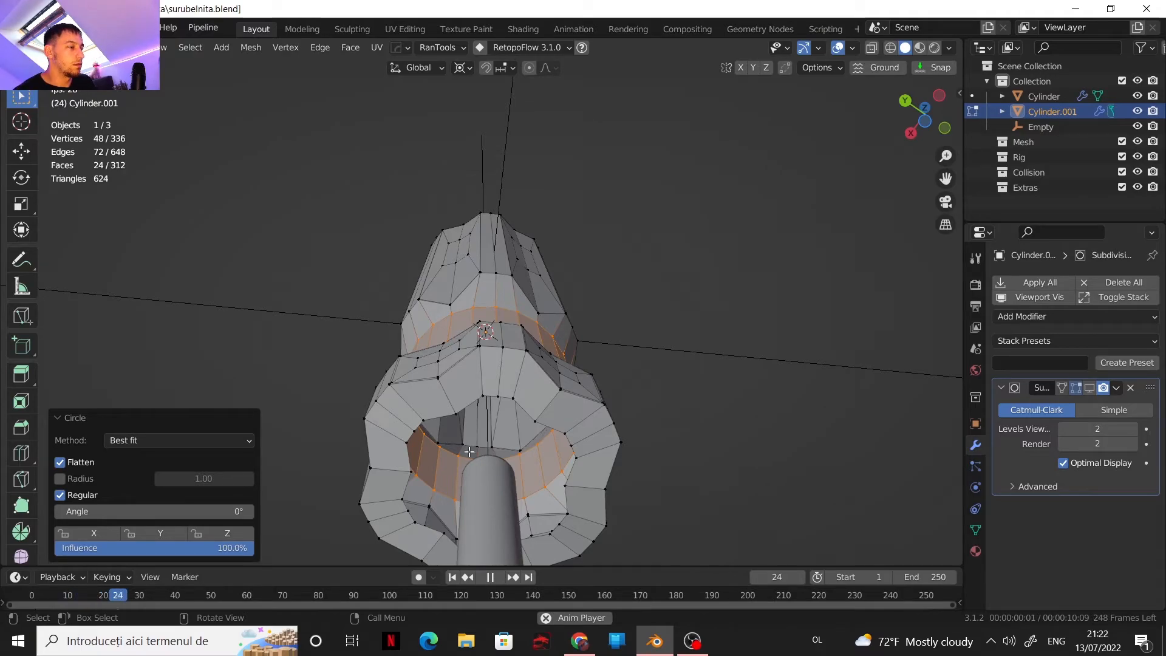
click(490, 577)
double_click(460, 577)
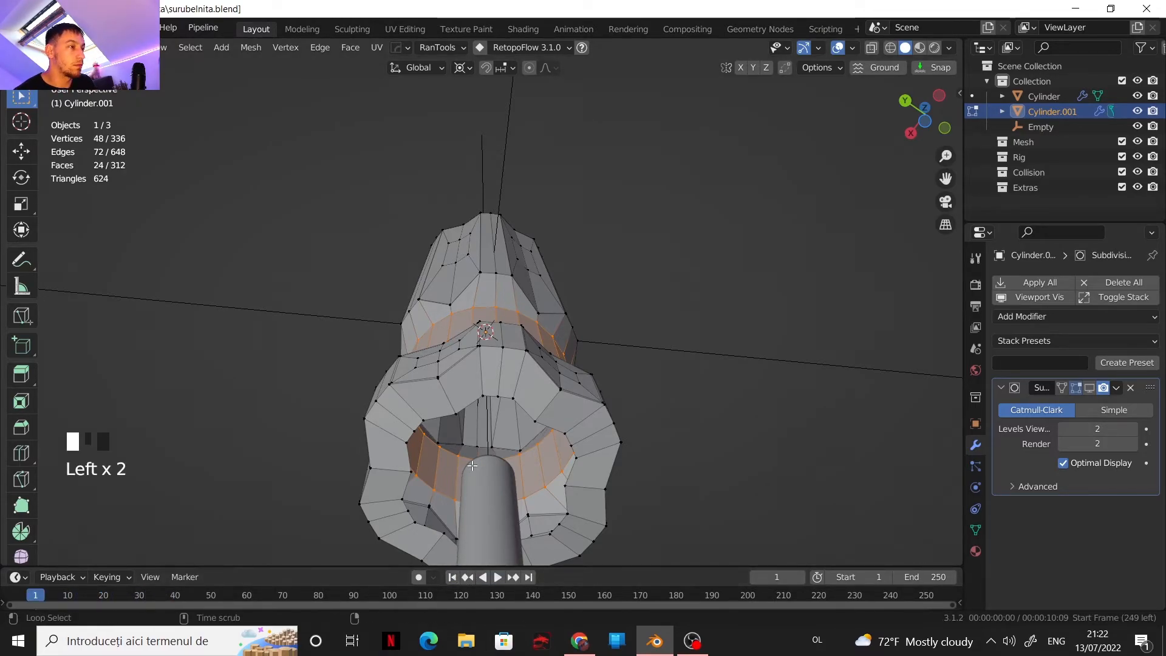
Make the edge loop around the shaft-end opening circular with LoopTools and move it down about 0.022 cm along Z
alt+click(471, 404)
right_click(486, 403)
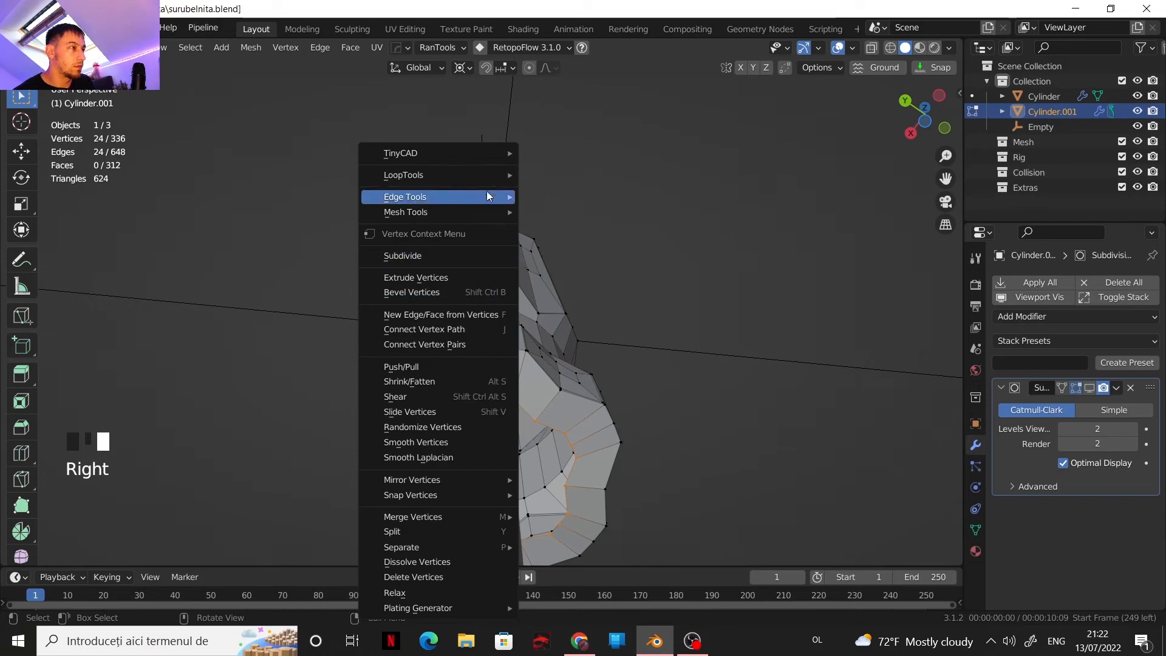
mouse_move(504, 175)
click(579, 192)
middle_drag(608, 377, 631, 459)
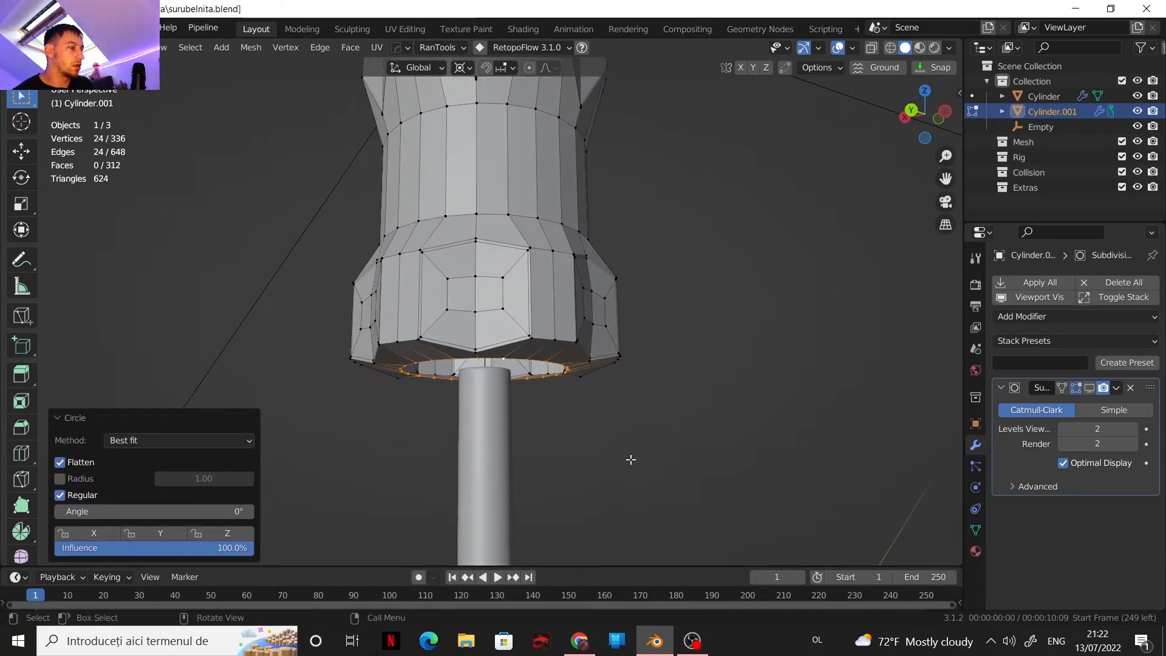
click(912, 114)
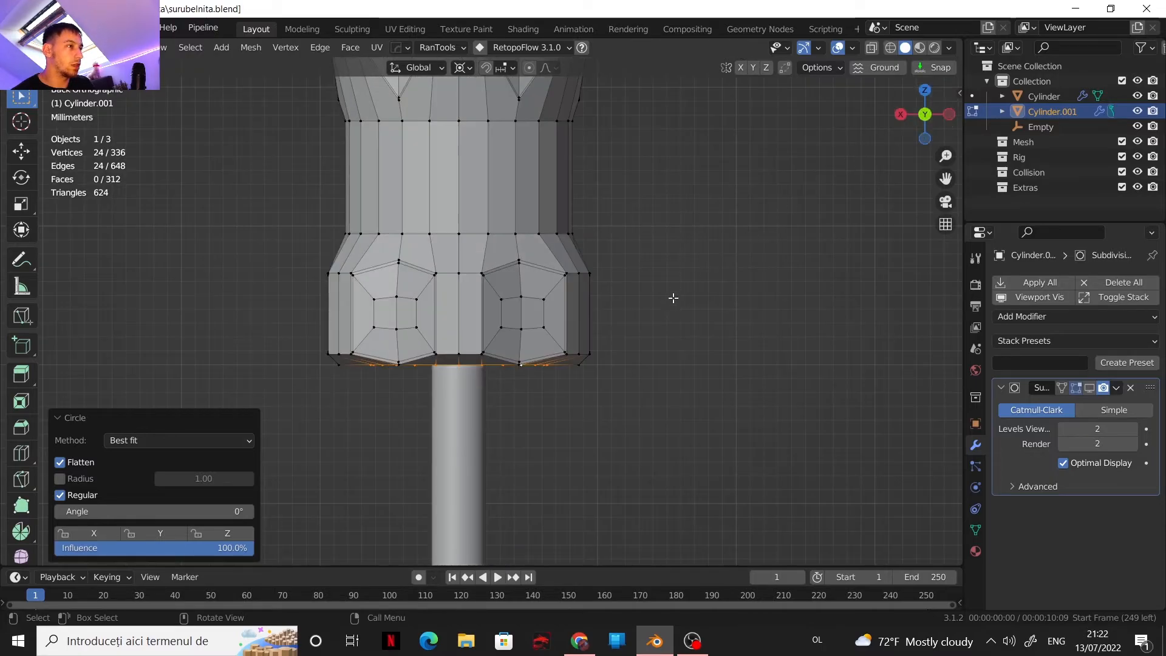
scroll(614, 370, up, 1)
key(g)
key(z)
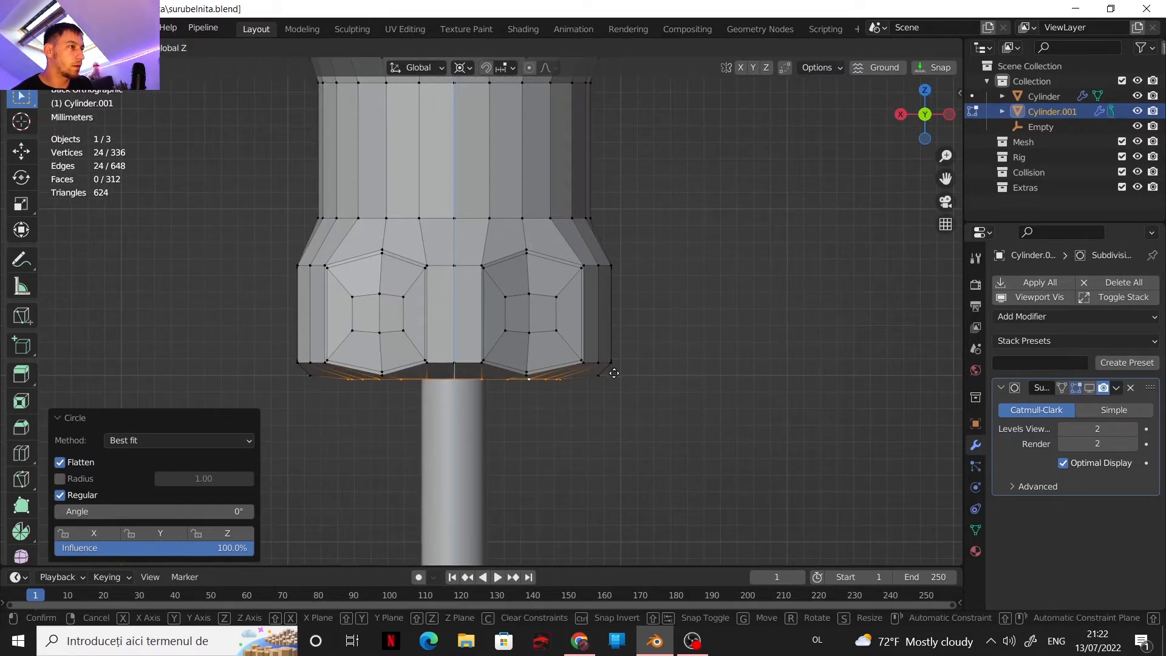
click(614, 373)
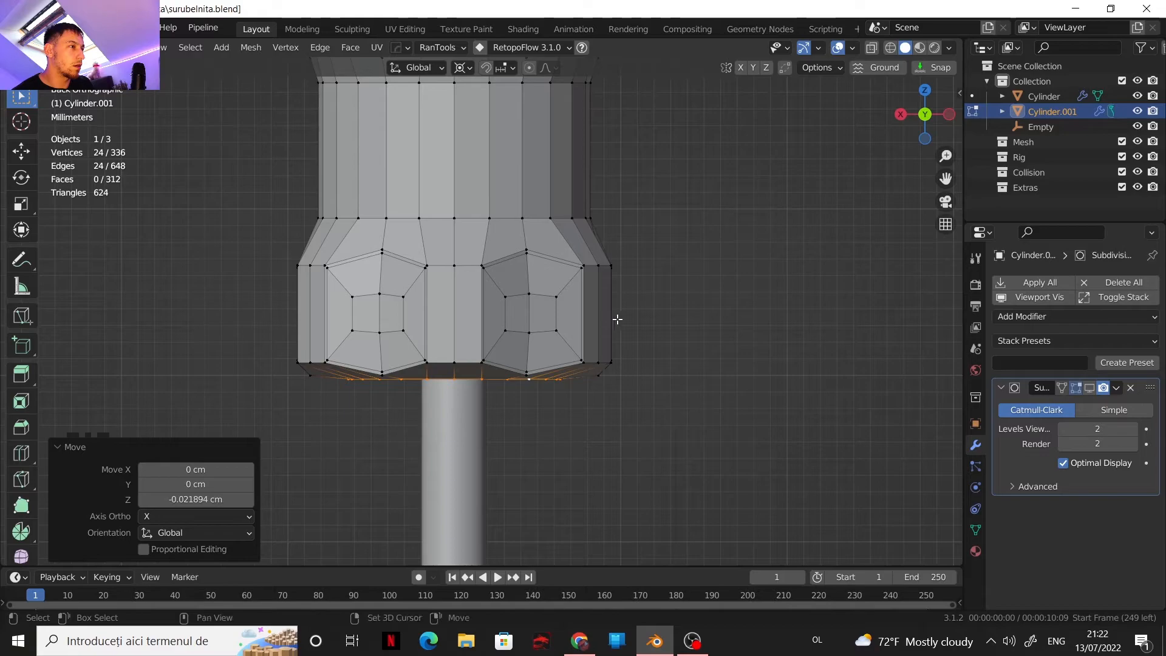
Reshape the inner edge loop of the opening at the handle's butt end into a circle with LoopTools
scroll(638, 383, down, 5)
scroll(661, 441, down, 3)
shift+middle_drag(632, 208, 635, 315)
middle_drag(635, 315, 642, 439)
scroll(641, 438, up, 3)
alt+click(543, 274)
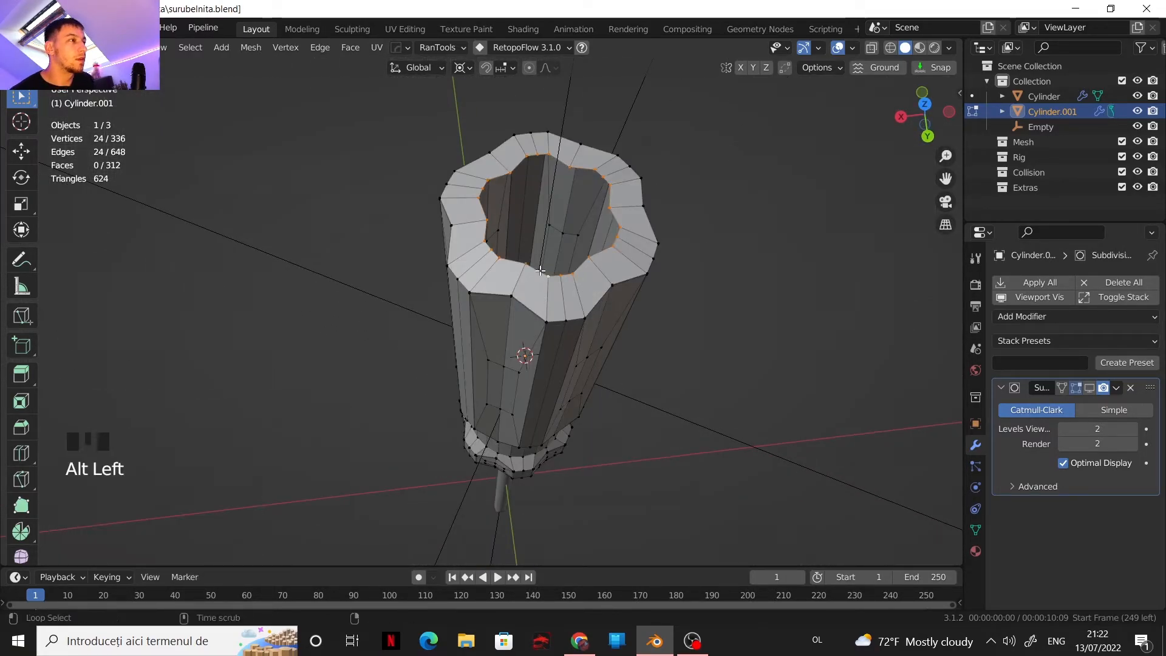
right_click(542, 275)
mouse_move(523, 157)
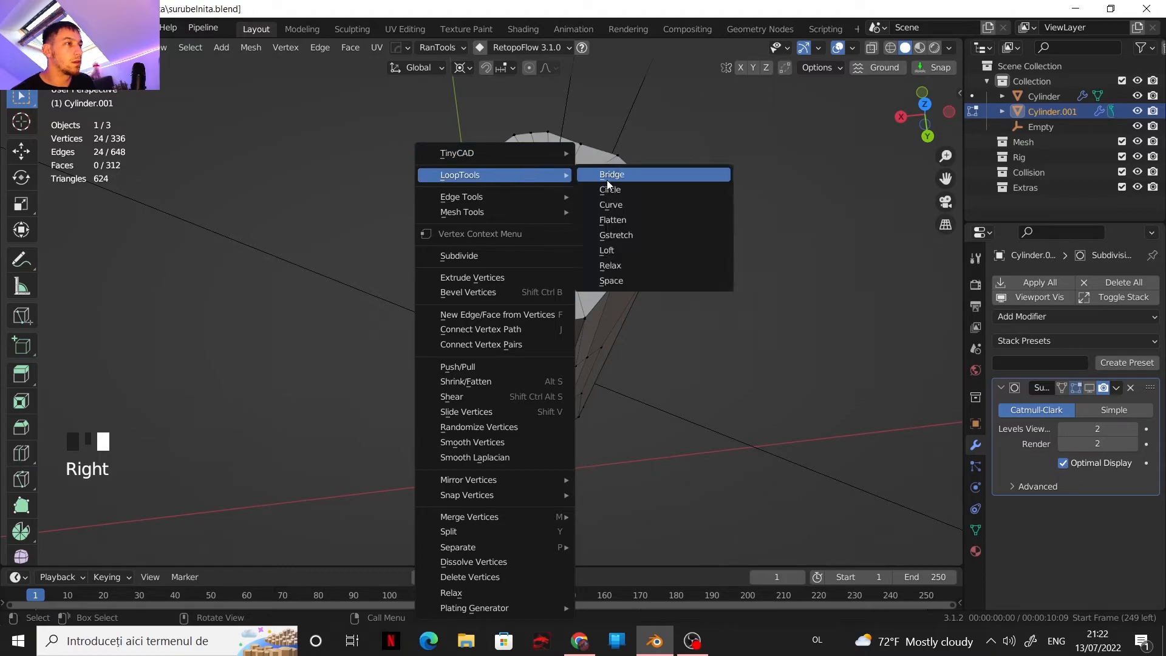
click(607, 189)
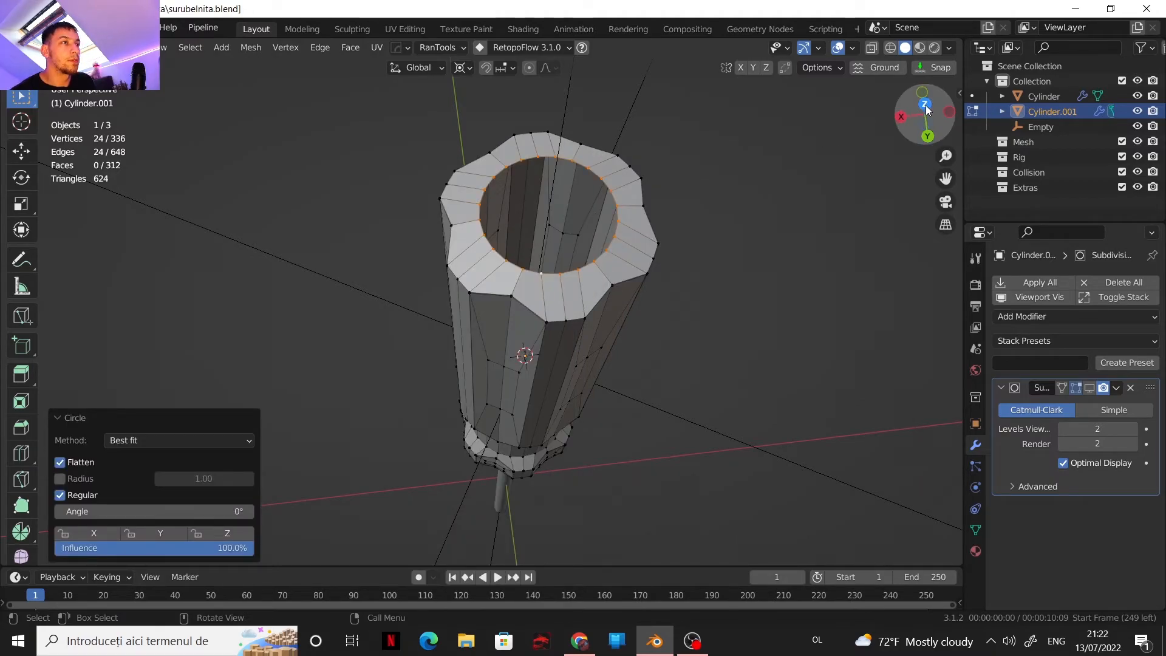
Move the circular loop at the butt end up about 0.043 cm along Z
click(927, 137)
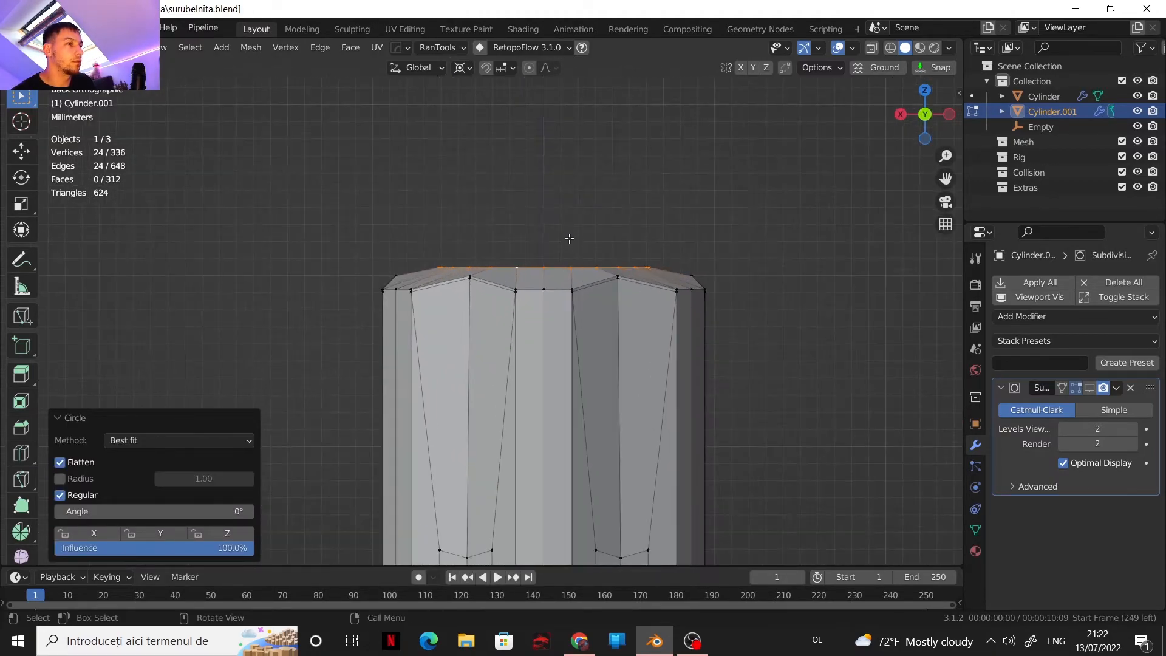
key(g)
key(z)
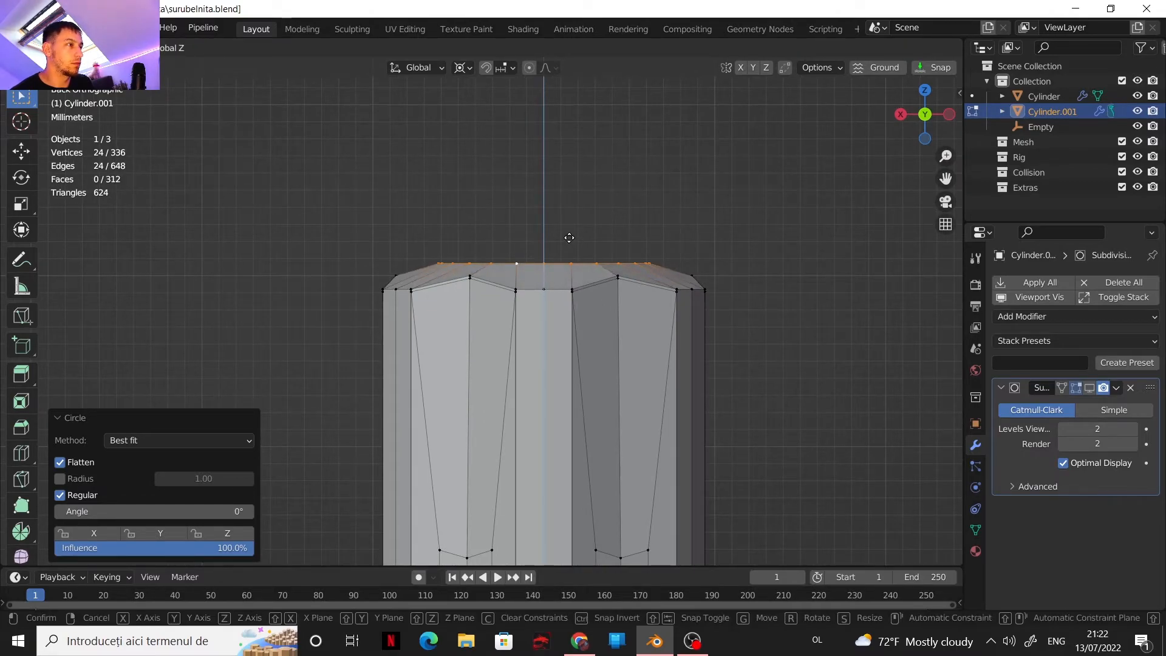
click(569, 237)
Close the butt end by extruding its loop in place, scaling it to 0.344 about its own centre and merging it at center
middle_drag(571, 212, 583, 389)
key(e)
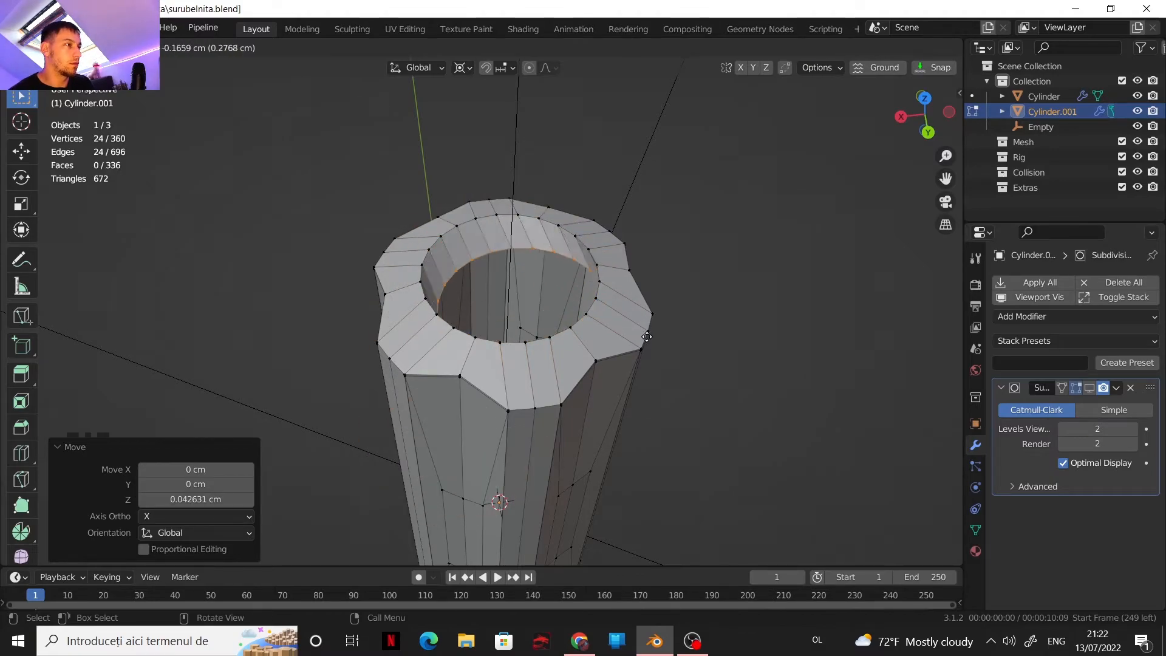
click(601, 304)
key(s)
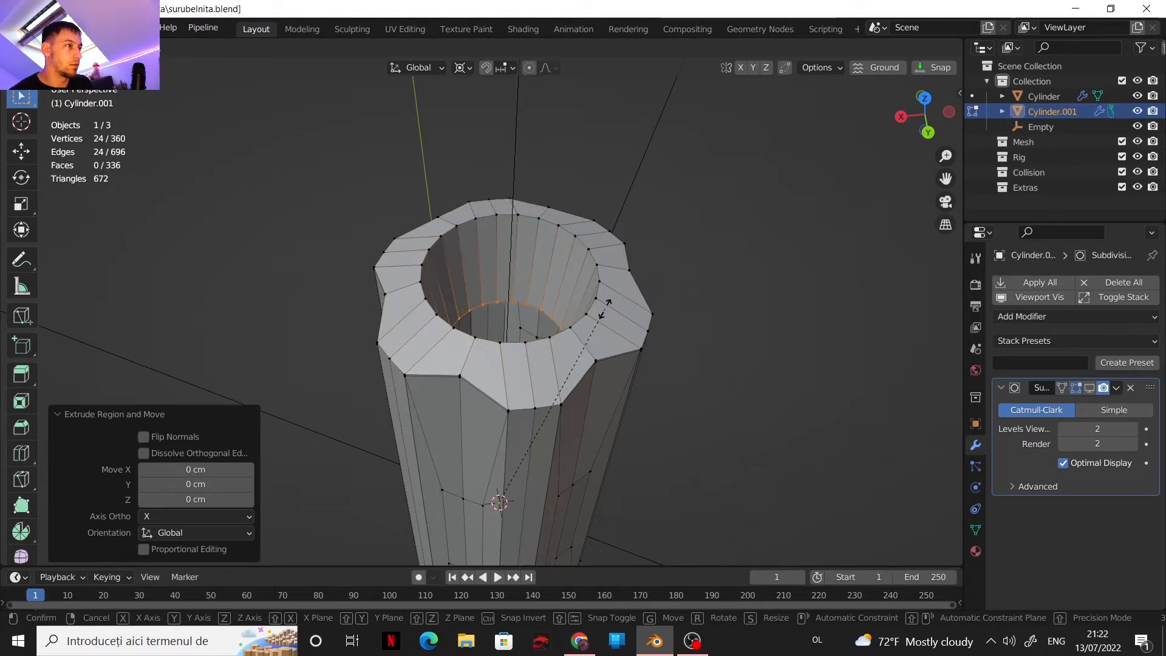
key(Escape)
click(470, 72)
click(492, 122)
key(s)
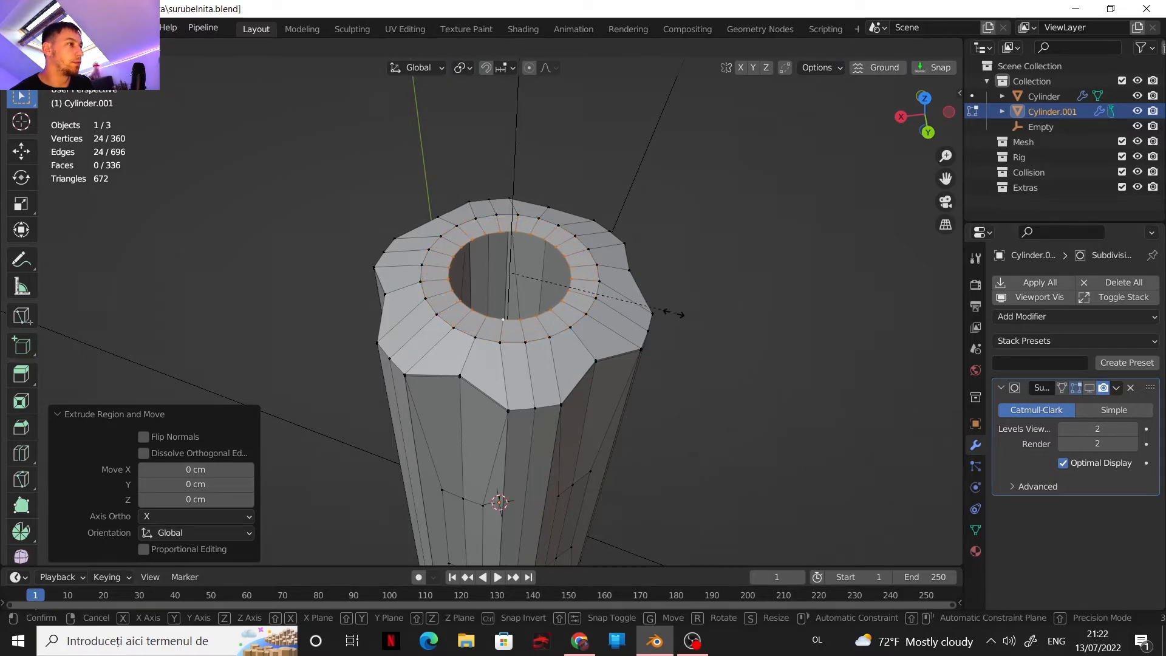
click(592, 288)
key(m)
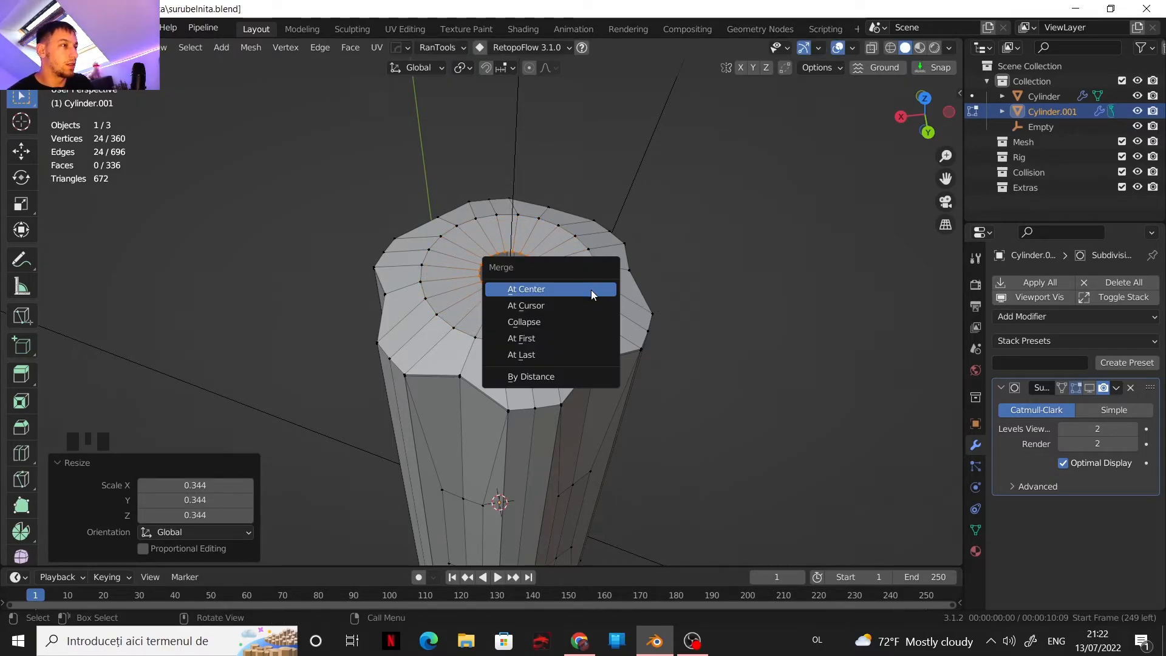
click(571, 292)
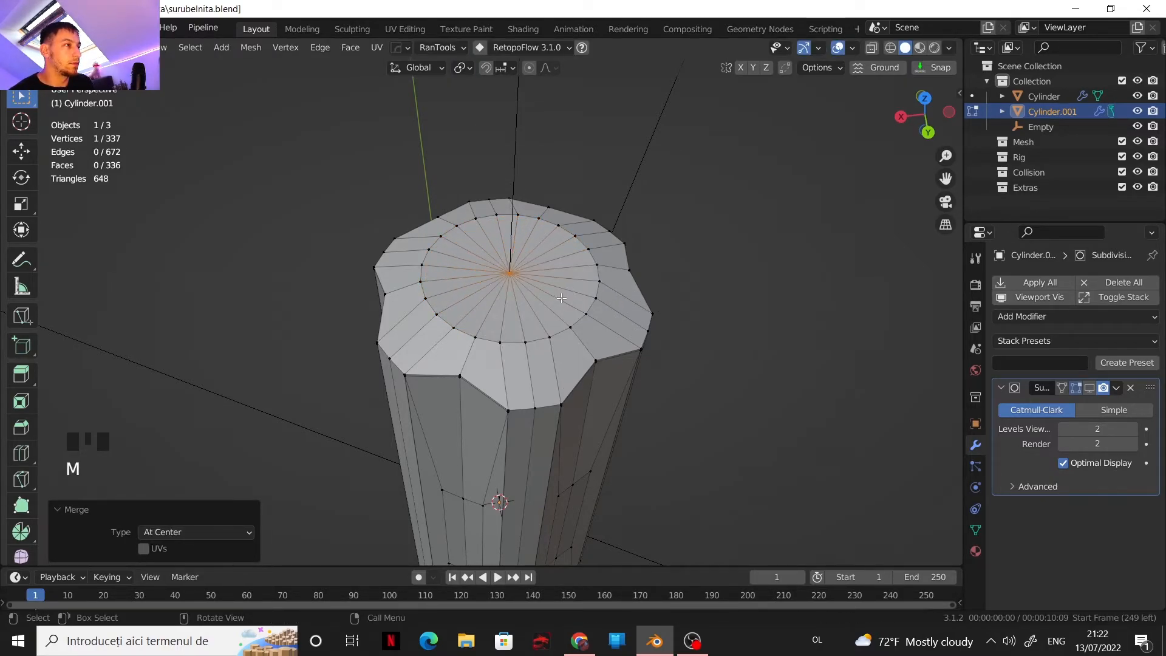
Raise the cap's centre vertex about 0.09 cm along Z to dome the handle's butt end
click(930, 139)
click(948, 115)
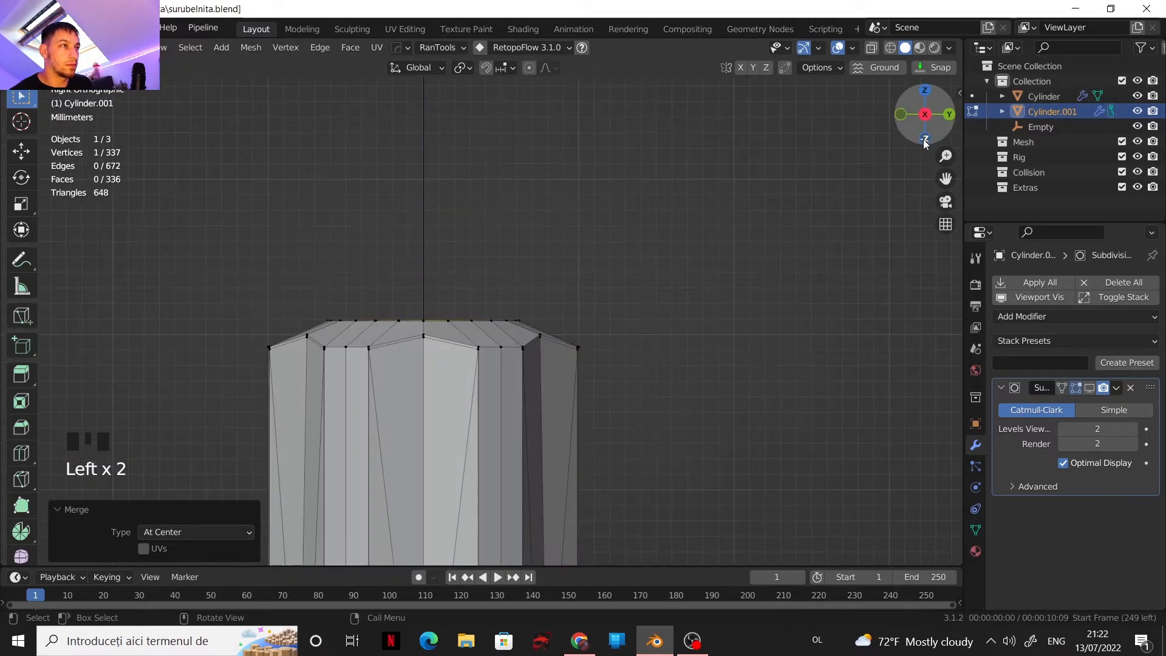
key(g)
key(z)
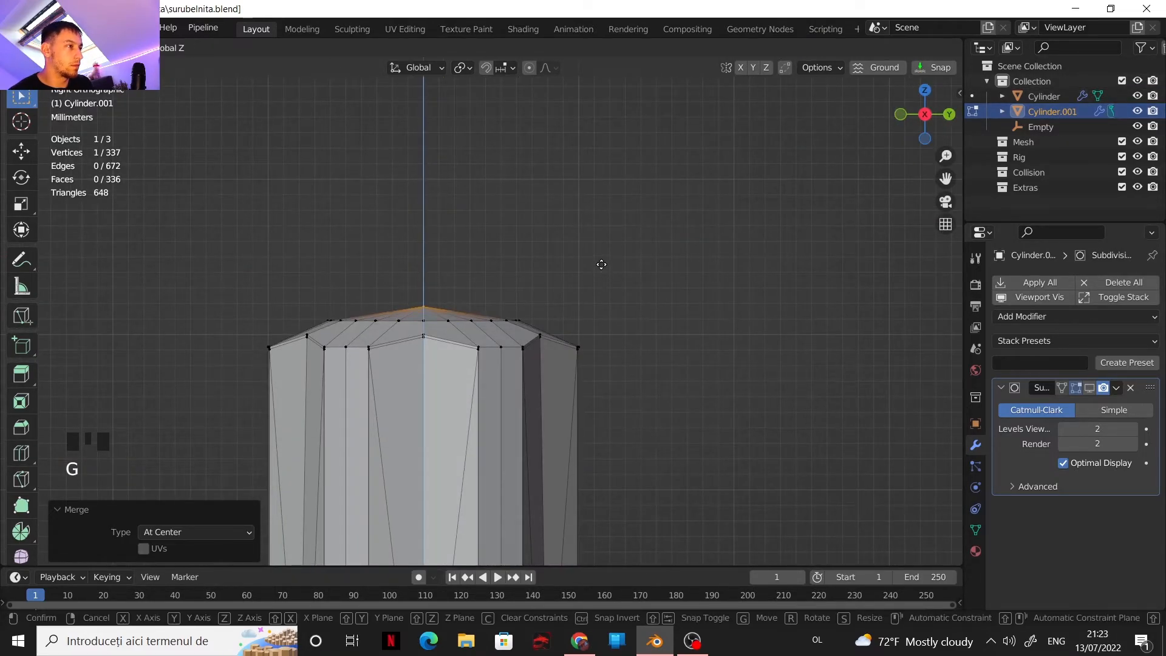
click(601, 264)
Check the screwdriver reference photo in the browser and enlarge the circular loop at the shaft-end opening by a factor of 1.264
scroll(583, 284, down, 4)
middle_drag(584, 285, 552, 311)
scroll(553, 311, up, 4)
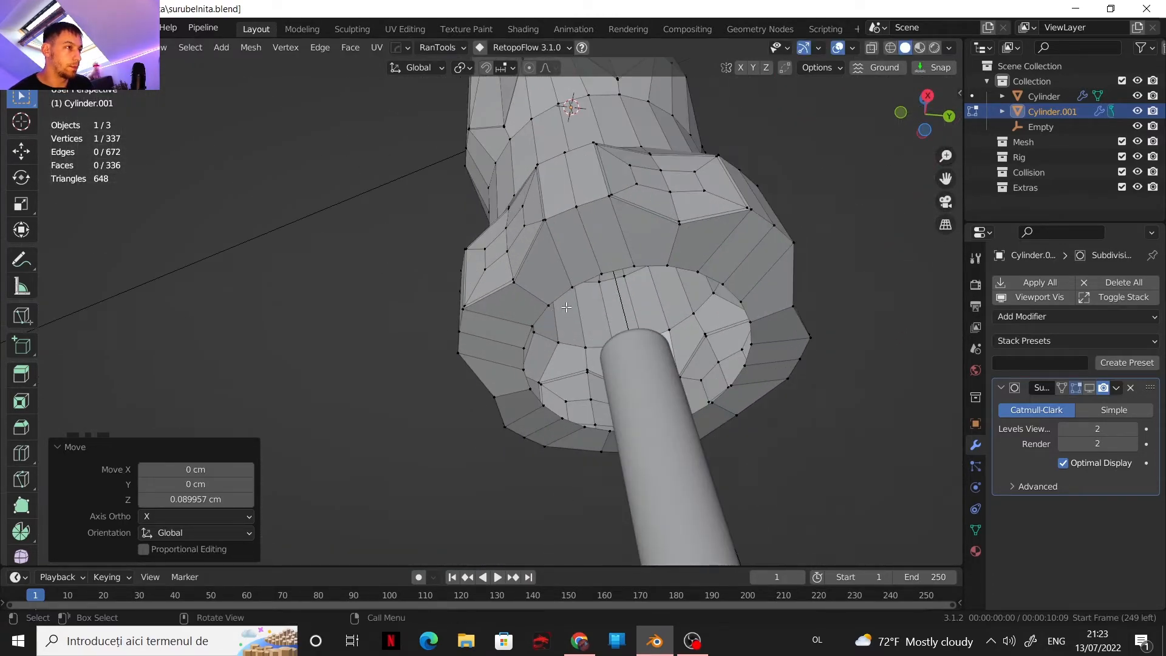
alt+click(560, 297)
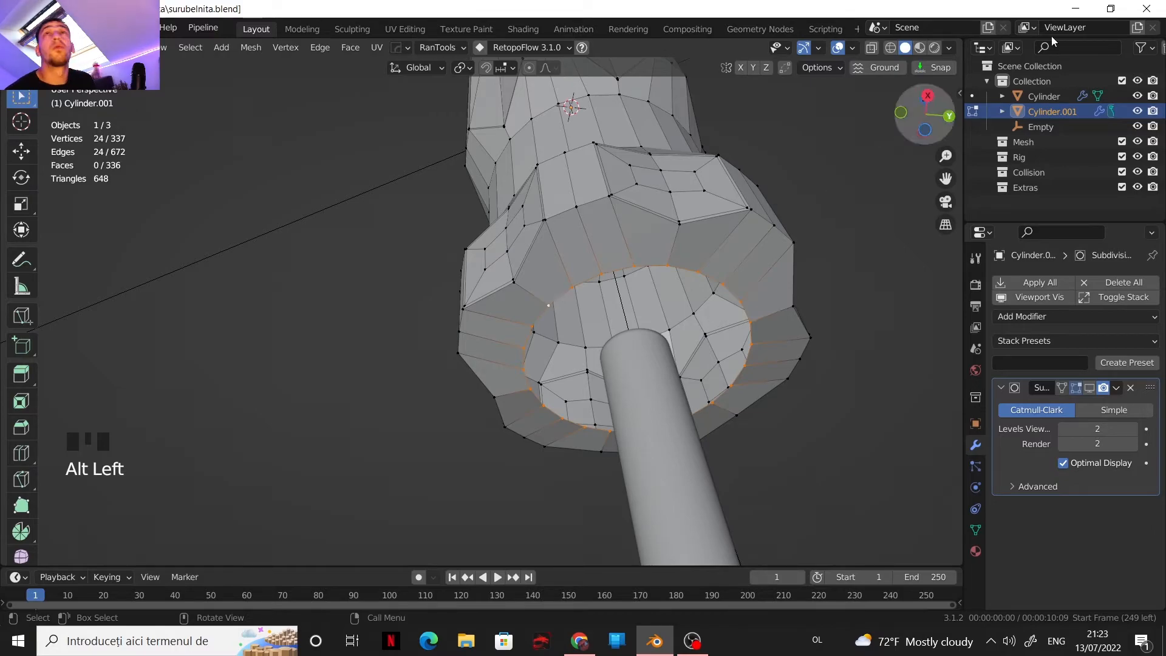
drag(541, 655, 603, 40)
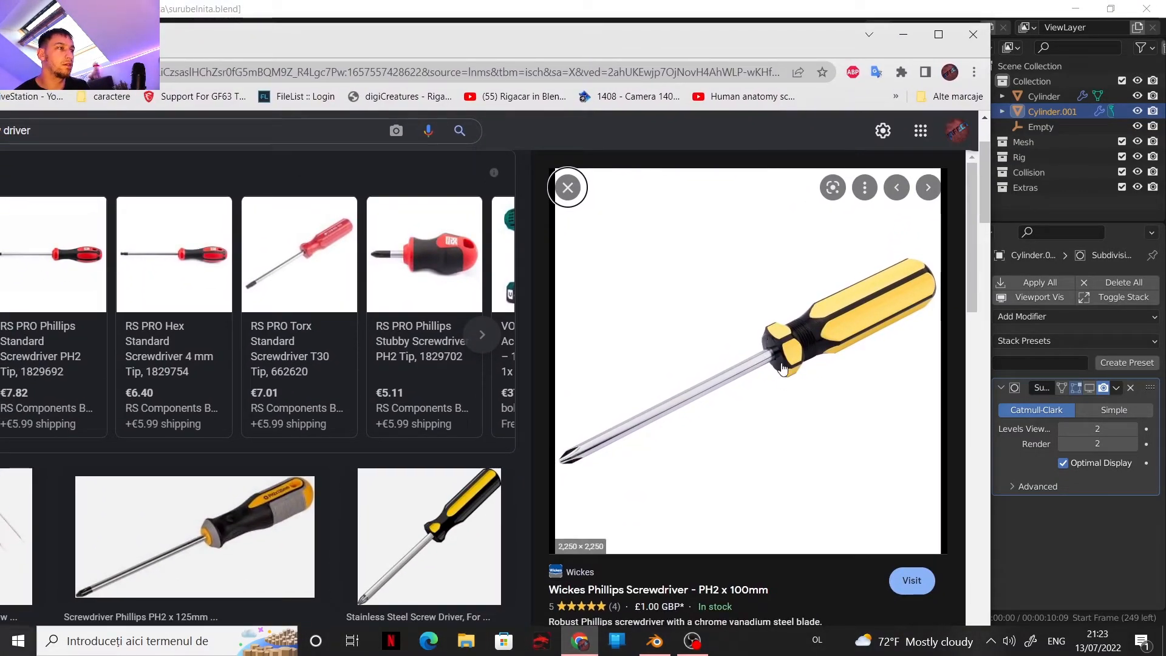
drag(720, 49, 856, 0)
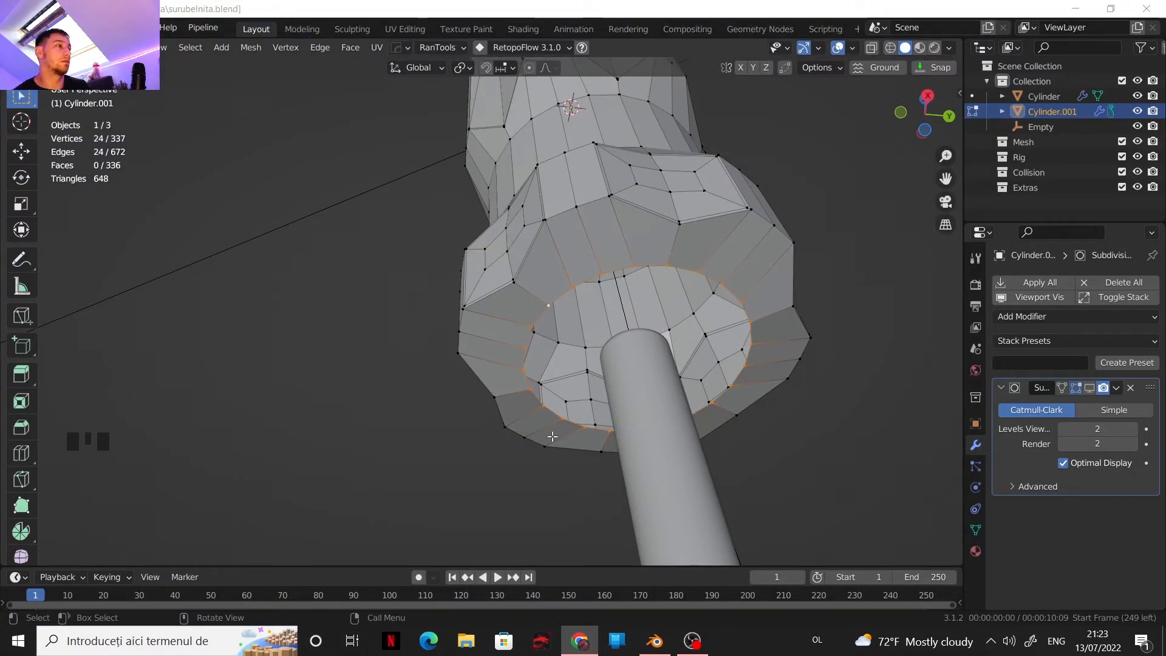
middle_drag(572, 296, 615, 317)
scroll(615, 317, up, 1)
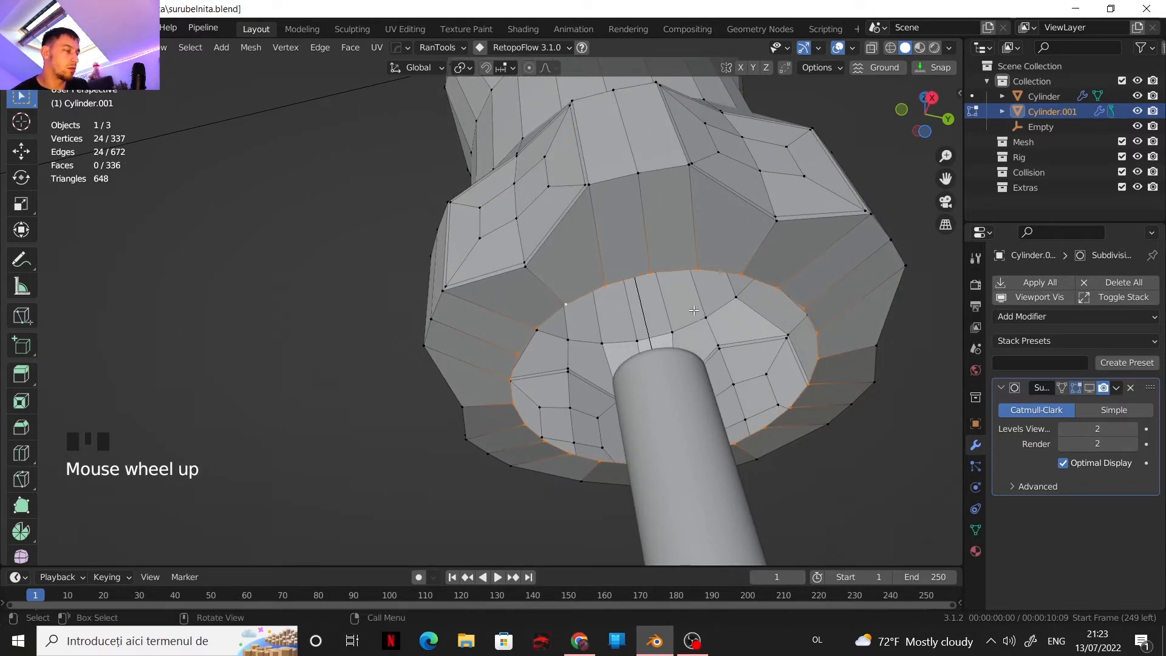
key(s)
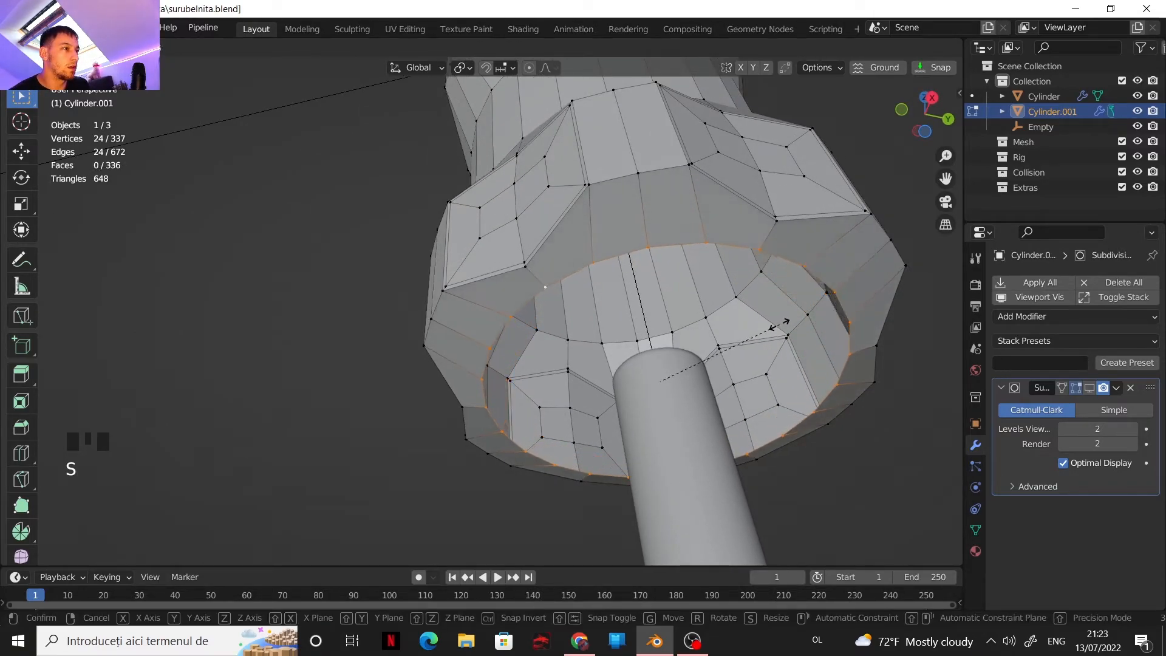
click(788, 322)
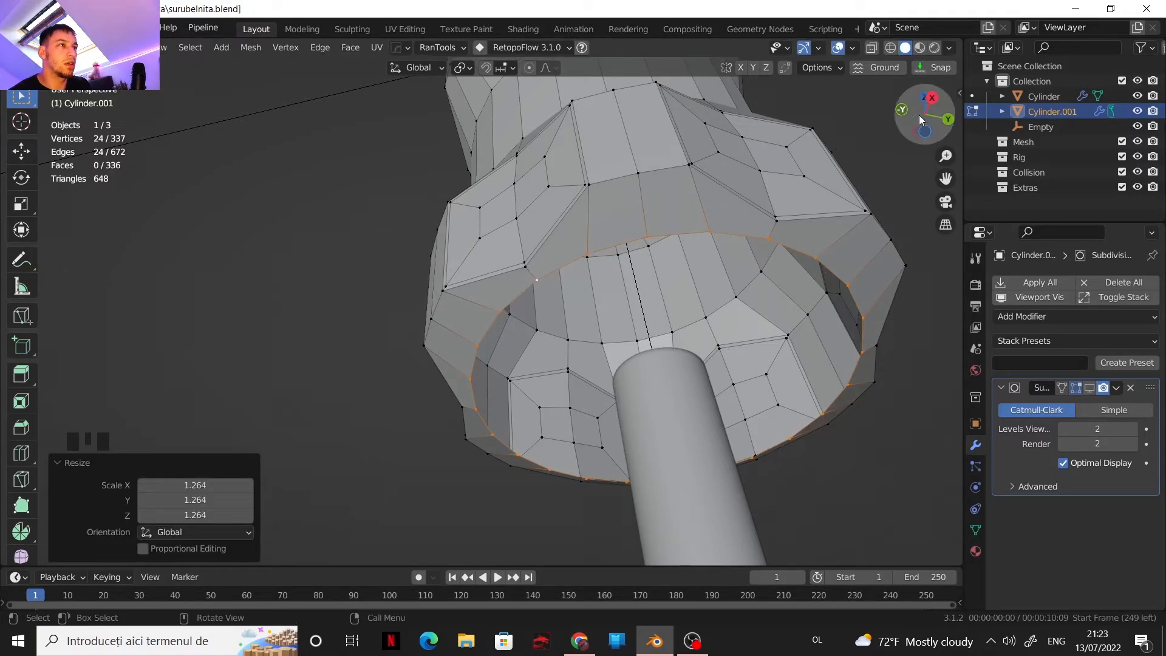
Raise the shaft-end loop about 0.0066 cm along Z and extrude it about 0.039 cm downward
click(932, 98)
key(g)
key(z)
click(812, 269)
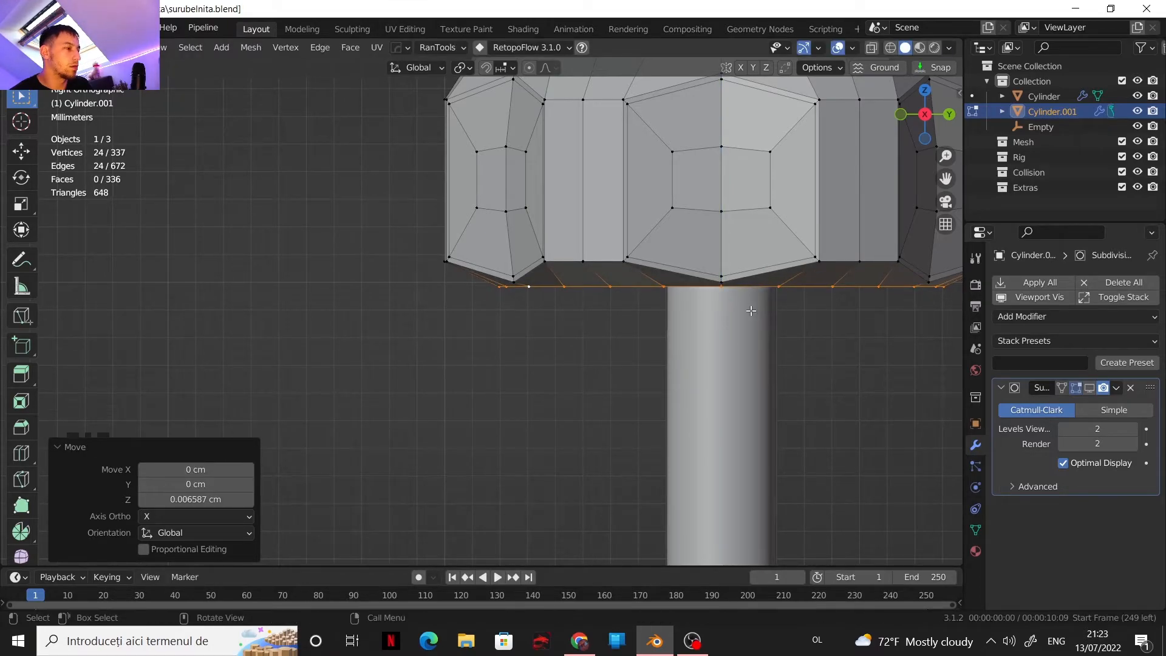
key(e)
key(z)
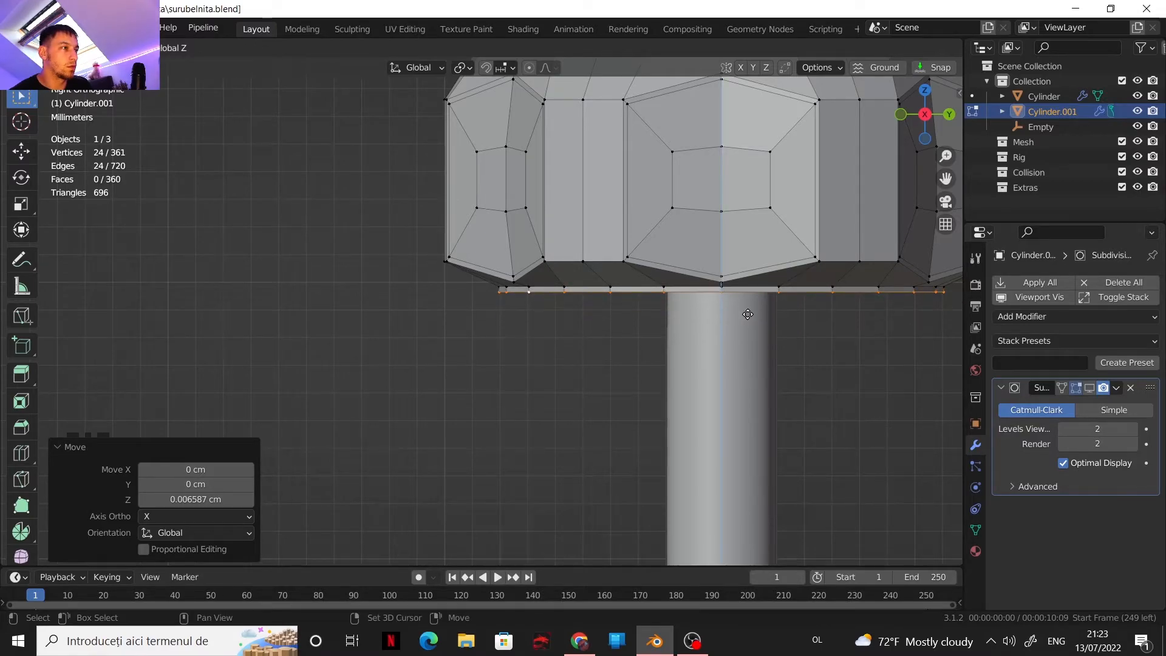
click(753, 367)
Close the shaft-end opening by extruding its loop in place, scaling it to 0.277 and merging it at center
middle_drag(730, 376, 612, 344)
key(e)
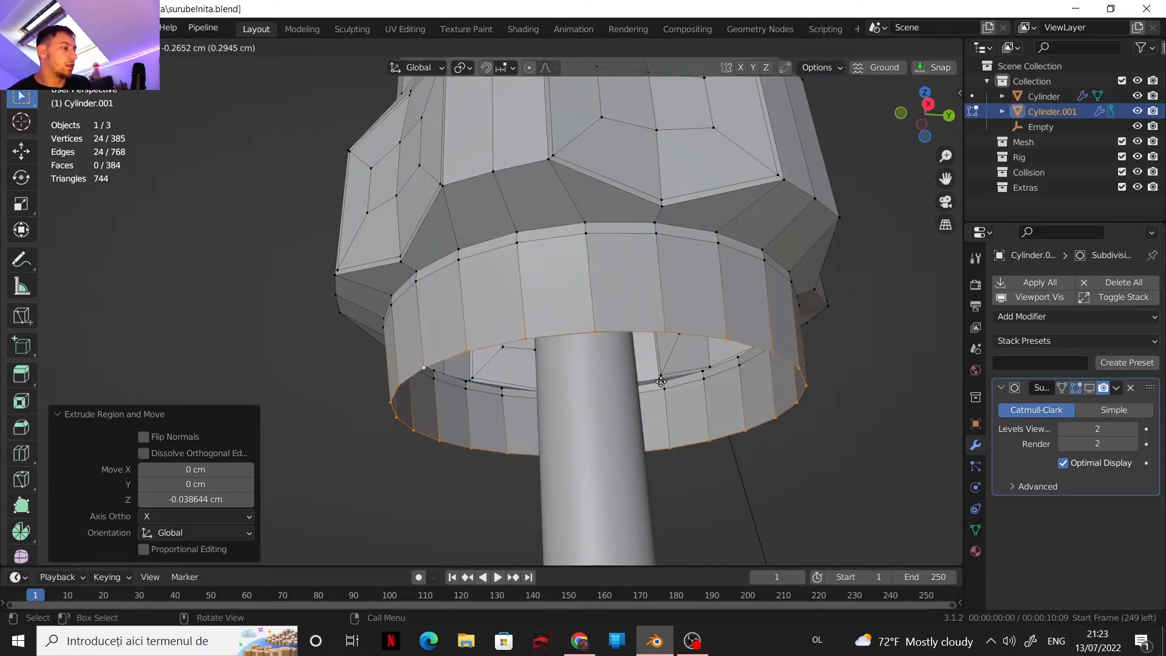
key(Escape)
key(s)
click(634, 355)
key(m)
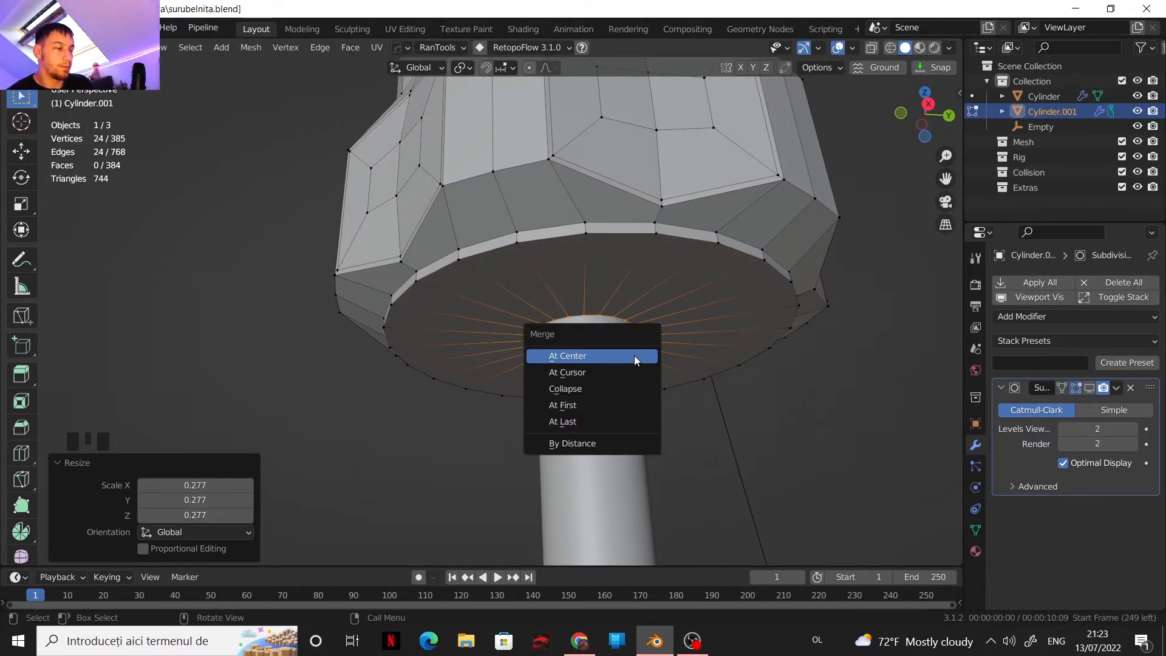
click(634, 355)
Leave mesh editing, show the handle's subdivision in the viewport and shade the handle smooth
shift+middle_drag(619, 333, 446, 368)
scroll(531, 351, down, 3)
scroll(592, 342, up, 2)
scroll(447, 367, down, 2)
shift+middle_drag(444, 365, 554, 340)
key(Tab)
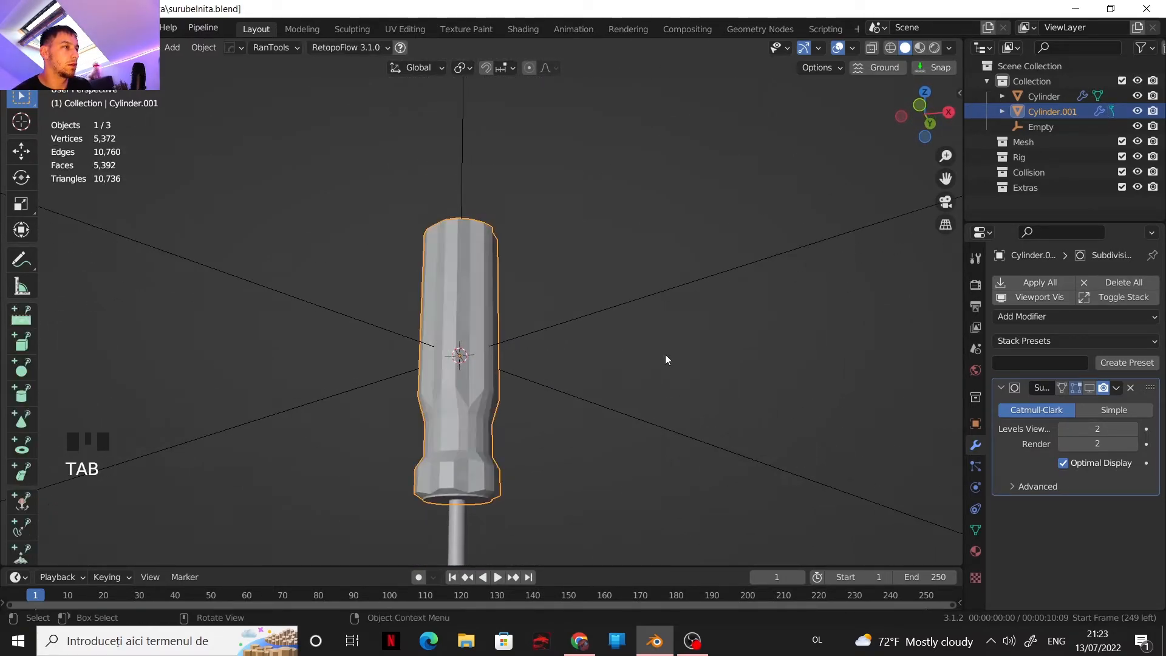
click(1090, 388)
shift+middle_drag(475, 349, 555, 234)
scroll(552, 283, up, 3)
shift+middle_drag(552, 286, 457, 327)
right_click(406, 284)
click(482, 289)
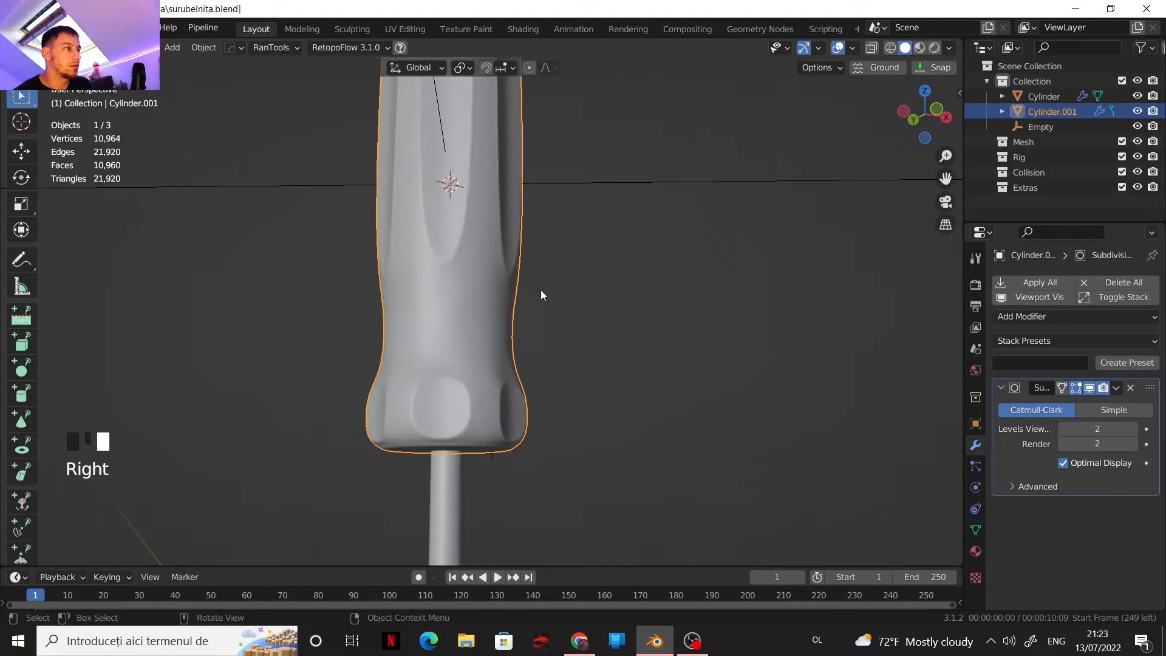
Add a supporting loop cut just above the collar's upper edge with a slide factor of 0.936
scroll(560, 345, down, 5)
shift+middle_drag(550, 308, 449, 289)
scroll(588, 326, up, 1)
scroll(552, 288, up, 5)
key(Tab)
scroll(507, 323, up, 2)
scroll(450, 289, up, 2)
key(ctrl+r)
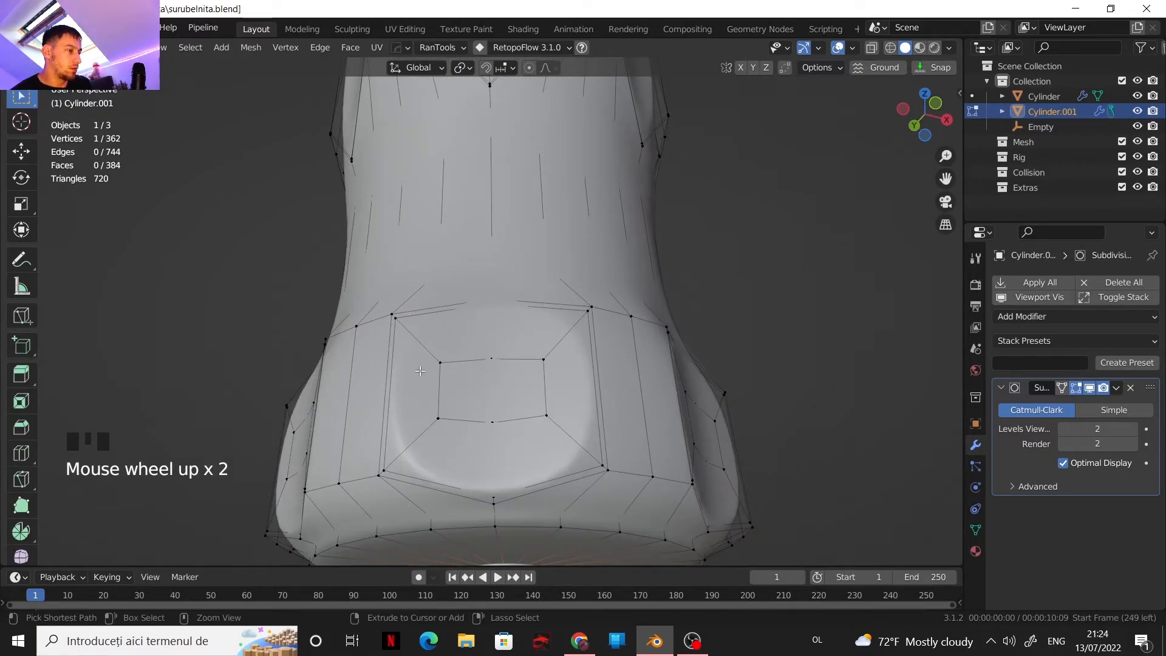
click(394, 312)
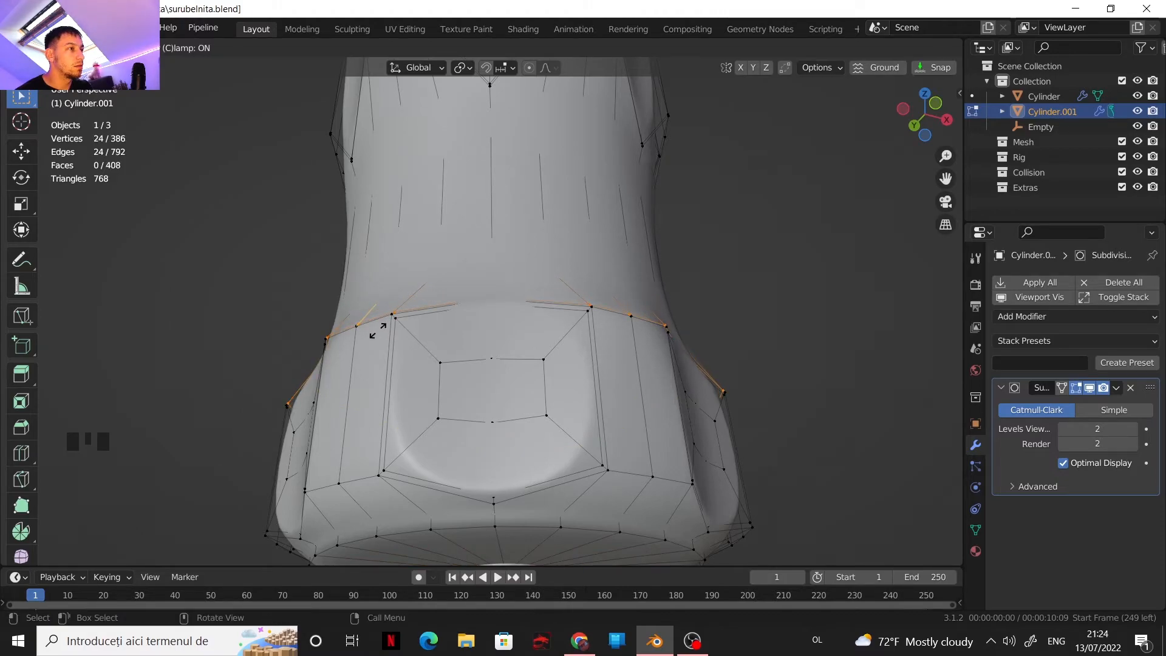
click(378, 332)
Add a supporting loop cut just below the collar's lower edge with a slide factor of 0.919
key(ctrl+r)
click(380, 484)
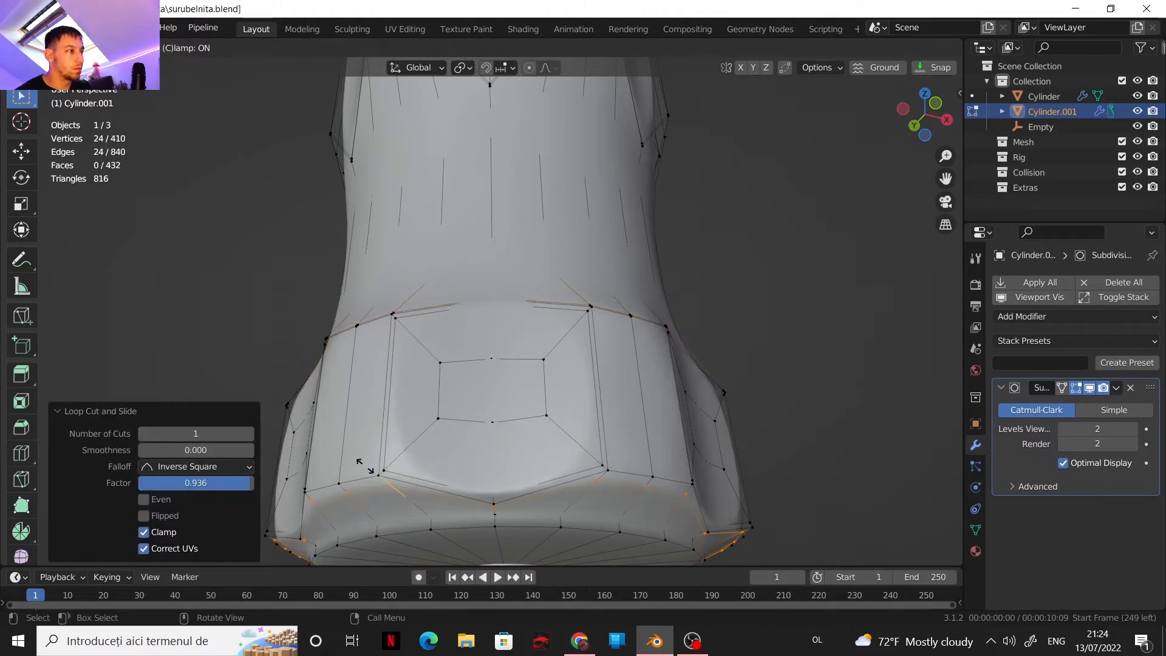
click(363, 466)
Sharpen the shaft-end rim with a loop cut close above it and another in its narrow band at factor -0.361
key(ctrl+r)
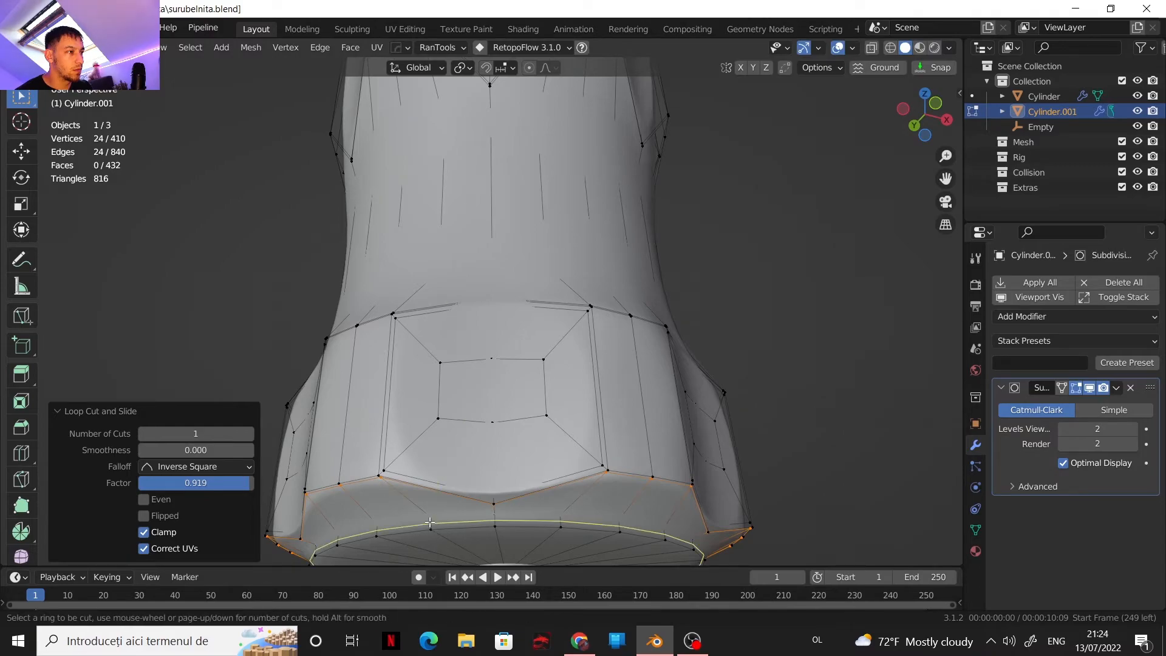
click(425, 516)
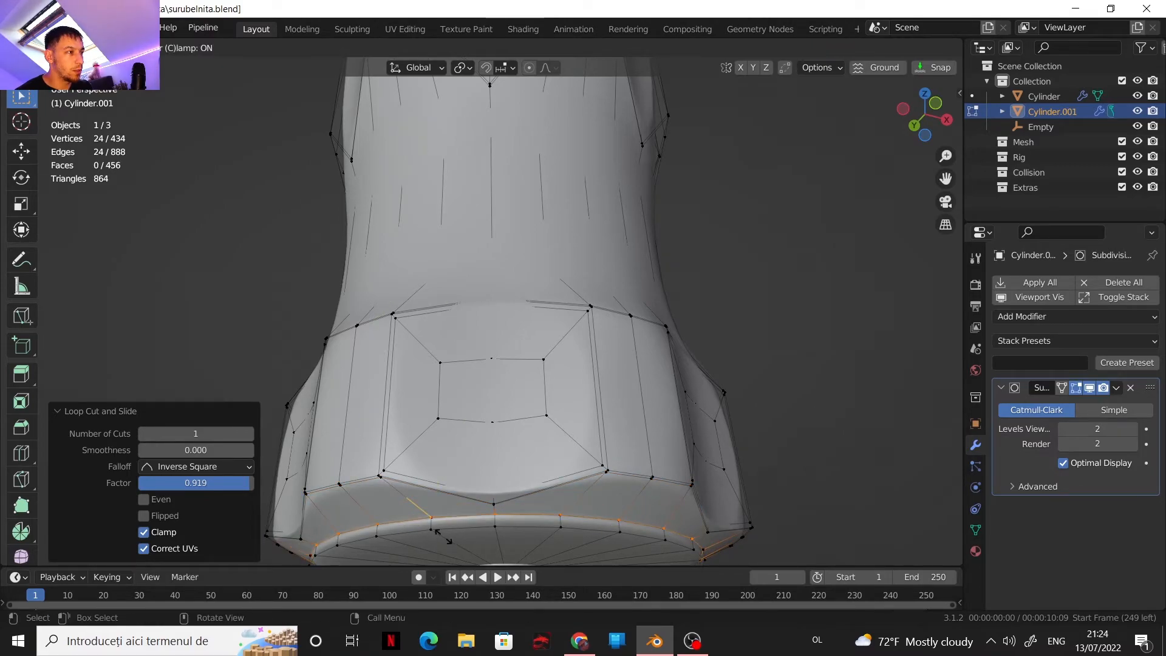
click(433, 530)
key(ctrl+r)
click(431, 527)
click(434, 527)
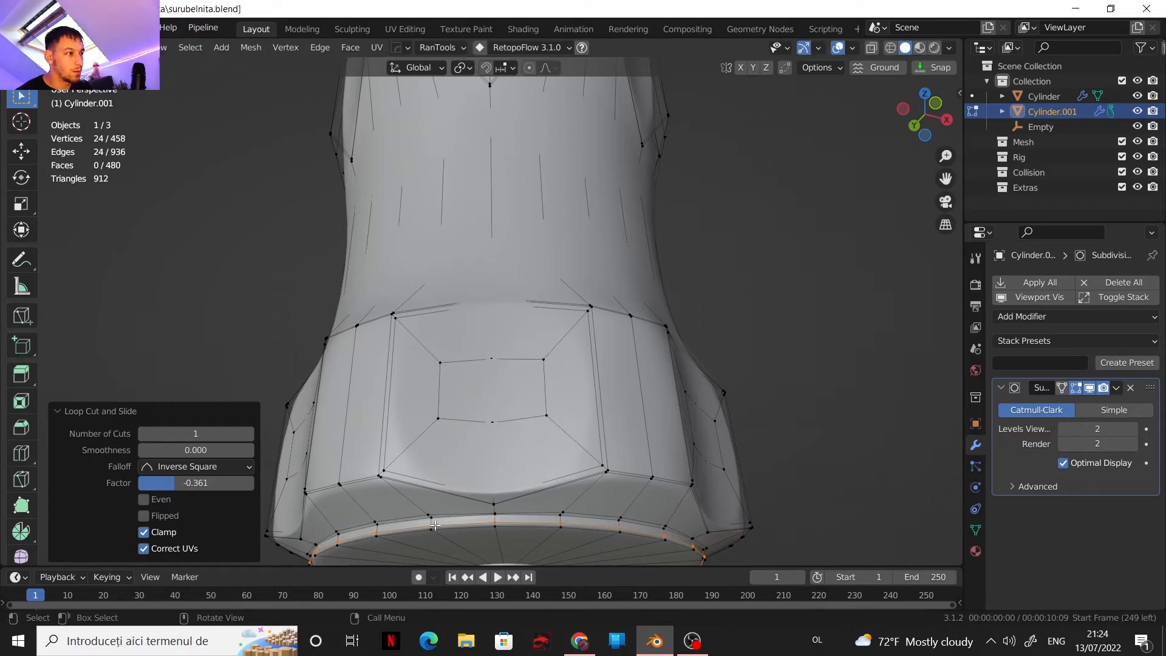
Add loop cuts across the collar facets, sliding one to the lower edge (factor 0.898) and one to the upper edge (factor 0.953)
key(ctrl+r)
click(607, 434)
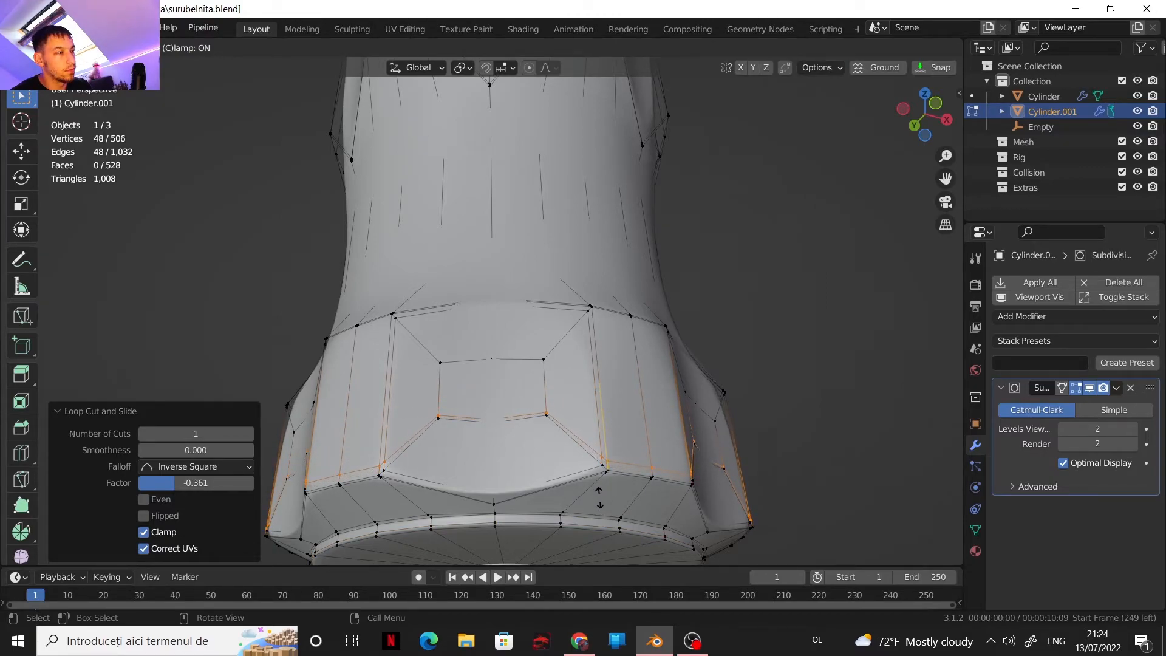
click(600, 498)
key(ctrl+r)
click(587, 365)
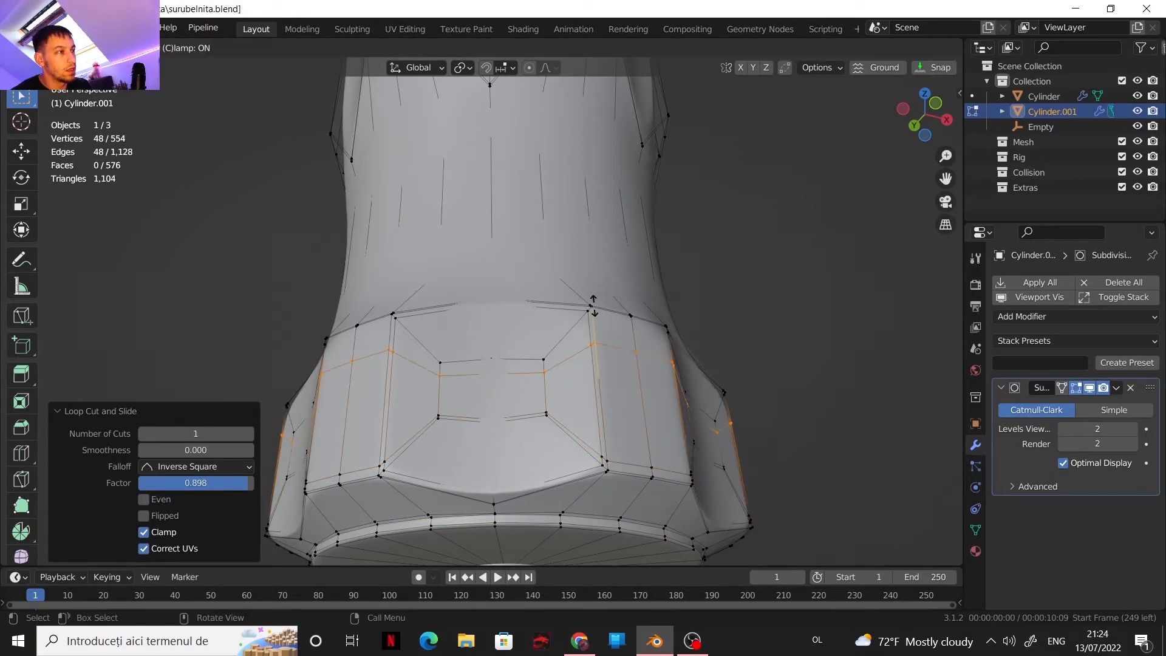
click(536, 319)
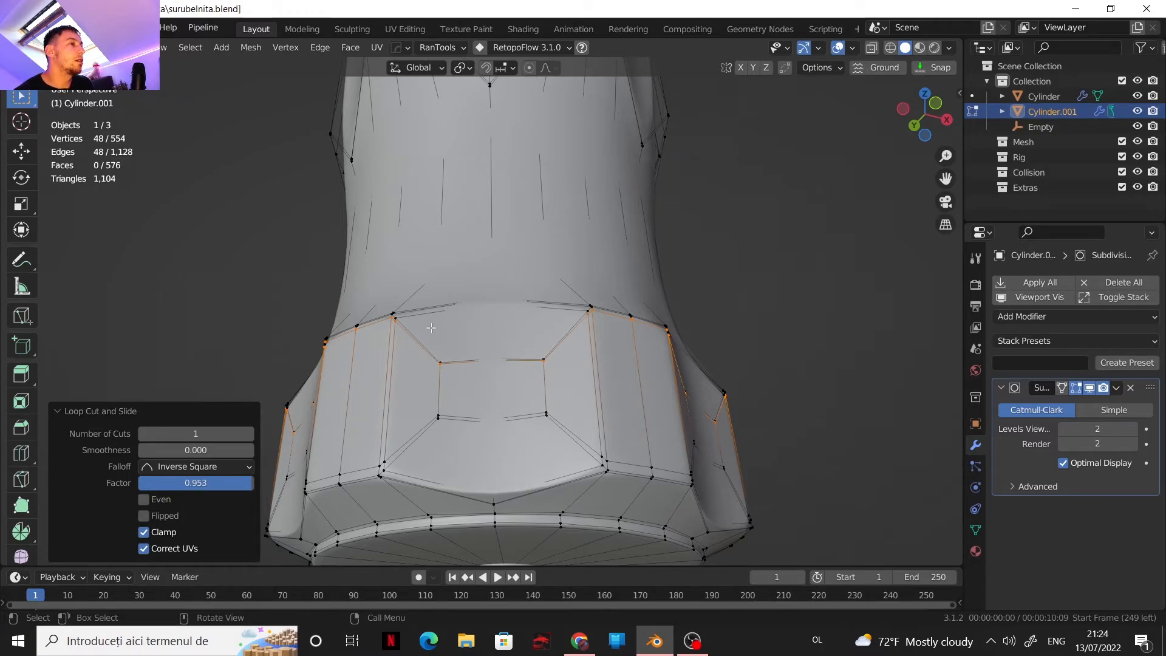
Try a lengthwise loop cut beside a collar facet's side edge and check the smoothed shape in Object Mode
key(ctrl+r)
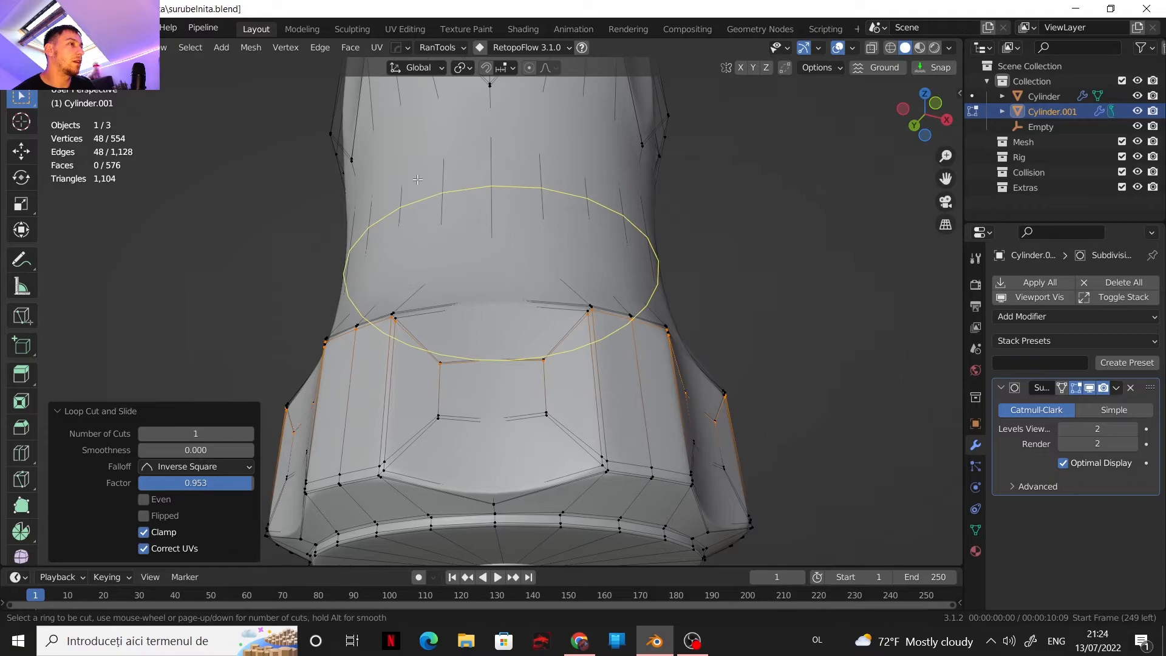
click(428, 260)
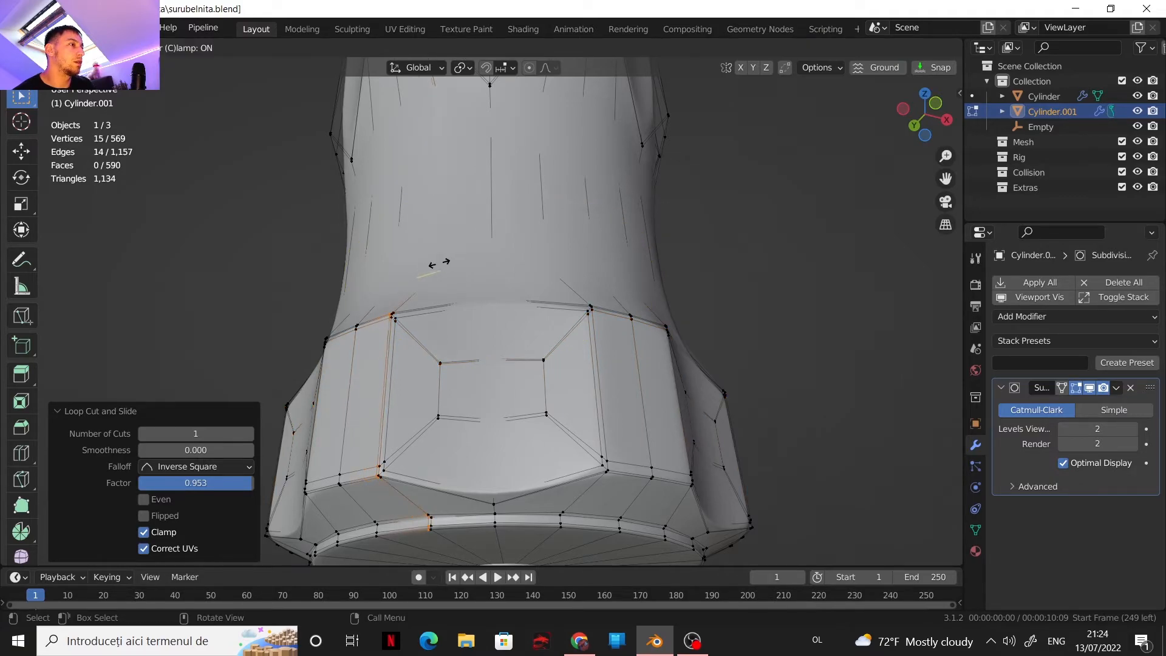
click(436, 262)
key(Tab)
shift+middle_drag(442, 263, 455, 181)
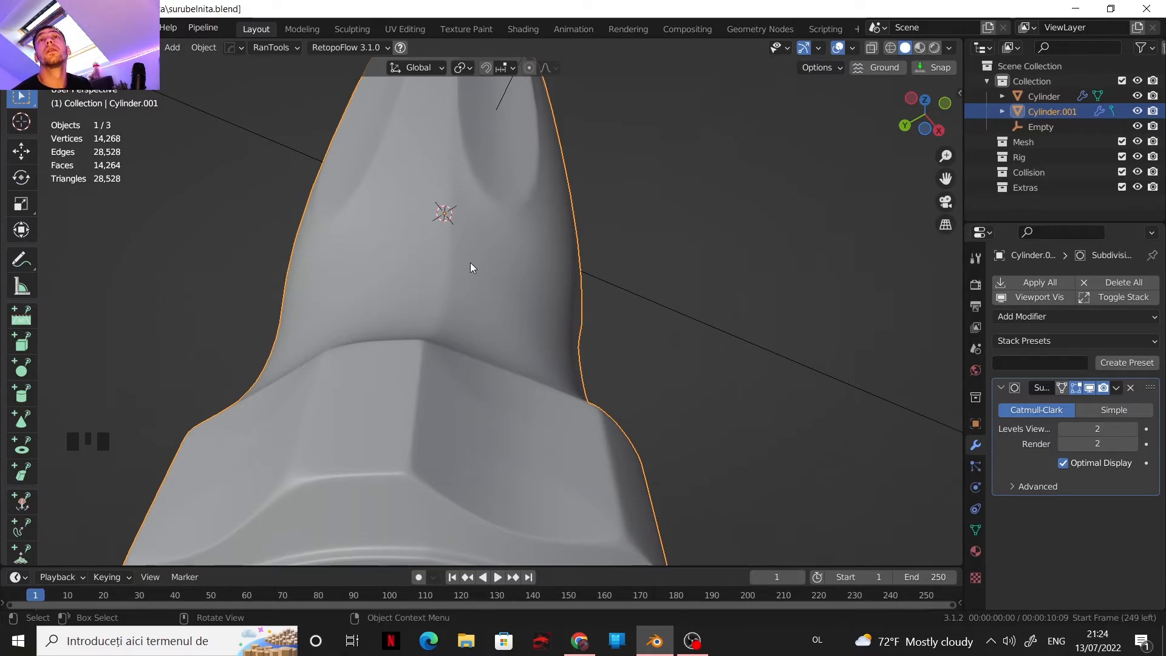
Undo the lengthwise loop cut beside the collar facet
key(Tab)
key(ctrl+z)
key(ctrl+z)
key(ctrl+z)
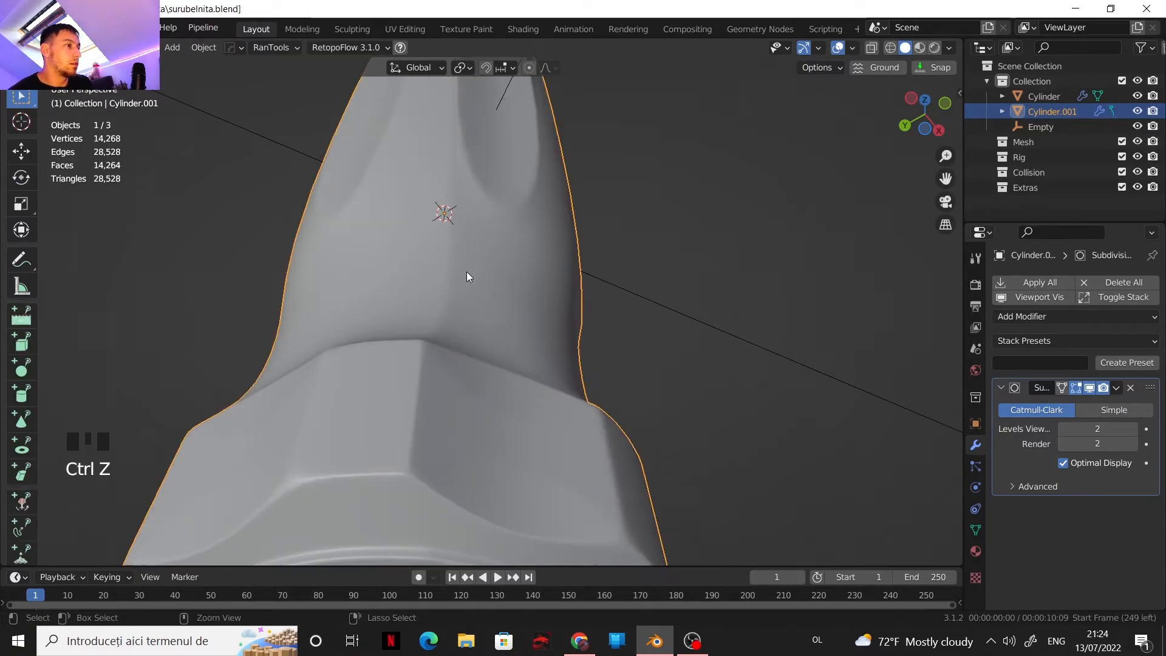
key(ctrl+z)
Add a loop cut through the fluted grip, slid down to the flutes' lower ends with a factor of 0.991
shift+middle_drag(467, 271, 542, 260)
key(Tab)
scroll(528, 253, up, 3)
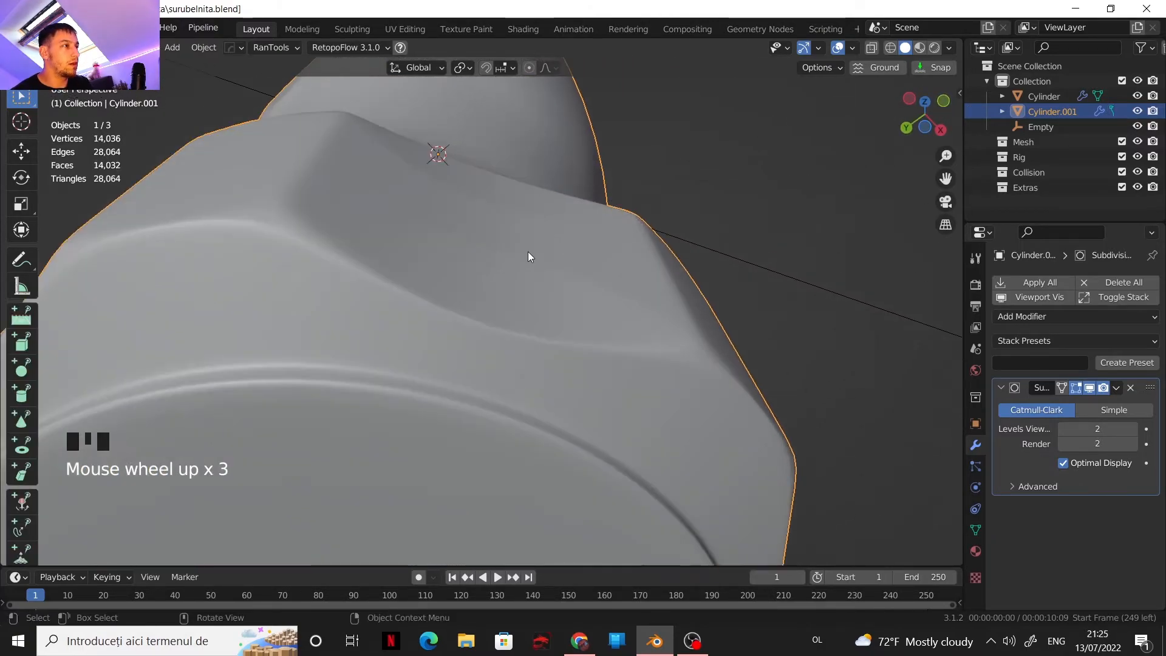
shift+middle_drag(403, 256, 474, 385)
scroll(485, 315, down, 3)
shift+middle_drag(484, 316, 450, 392)
key(Tab)
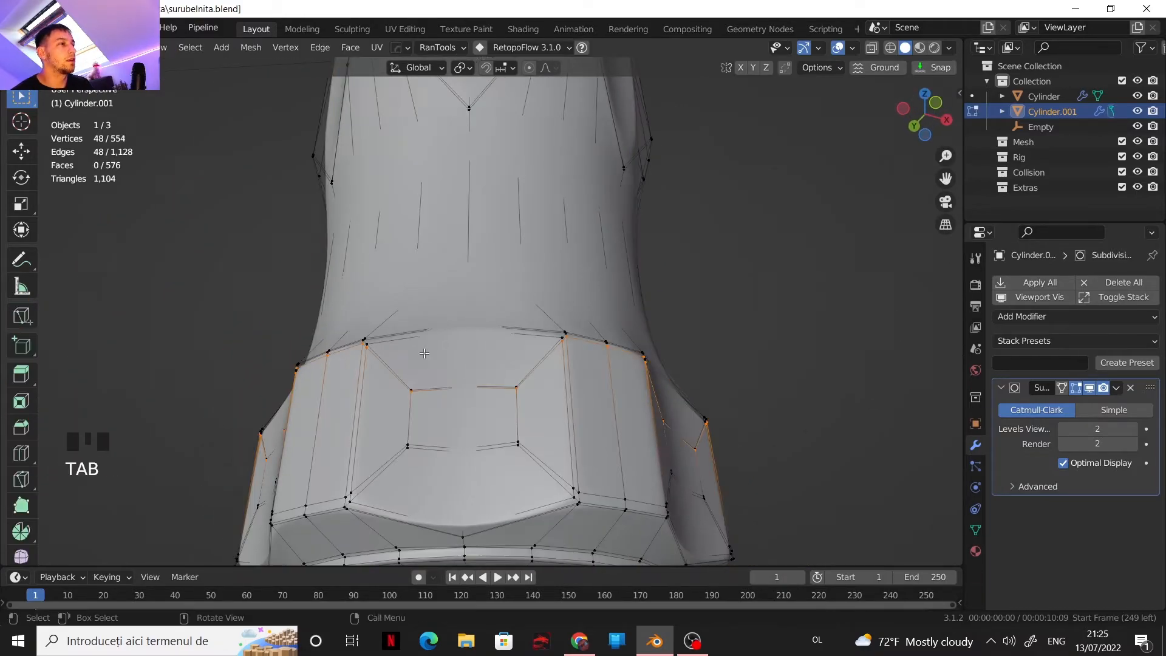
shift+middle_drag(454, 311, 481, 382)
scroll(481, 382, up, 2)
key(ctrl+r)
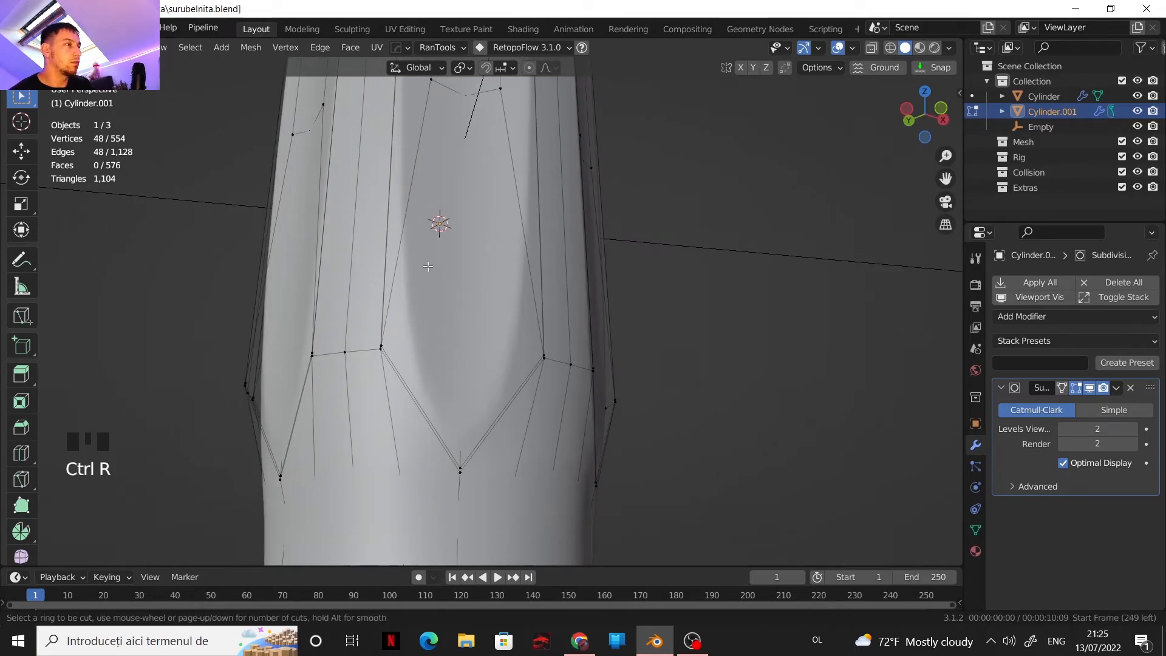
click(397, 203)
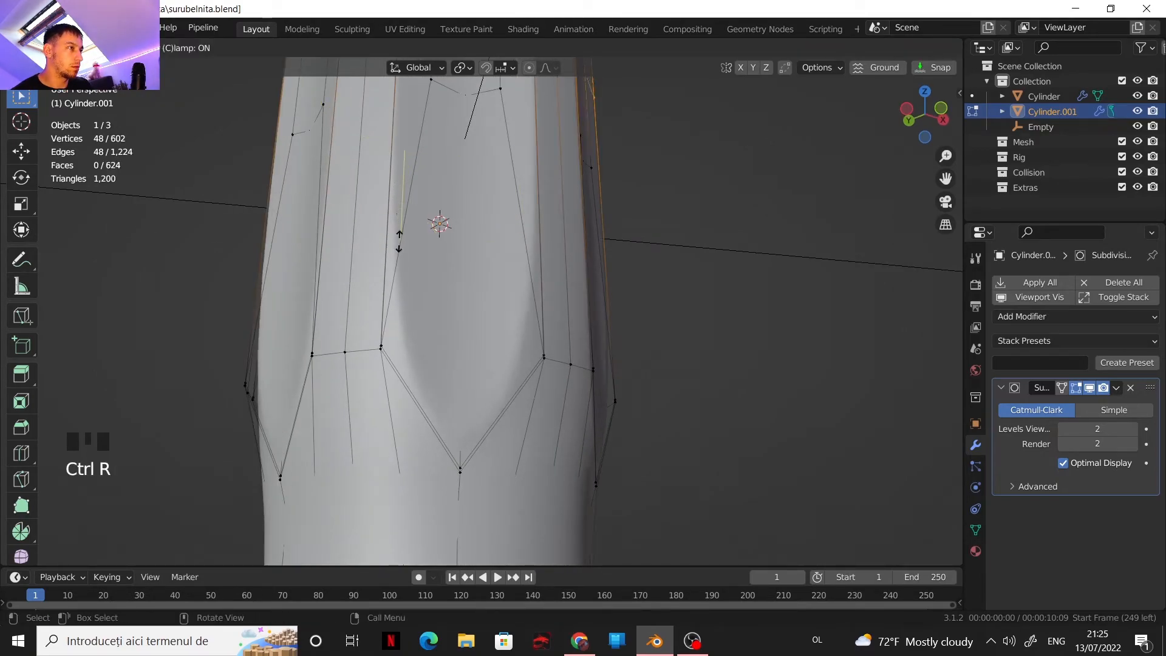
click(399, 524)
Add a loop cut just below the flutes' pointed lower ends with a slide factor of -0.939
key(ctrl+r)
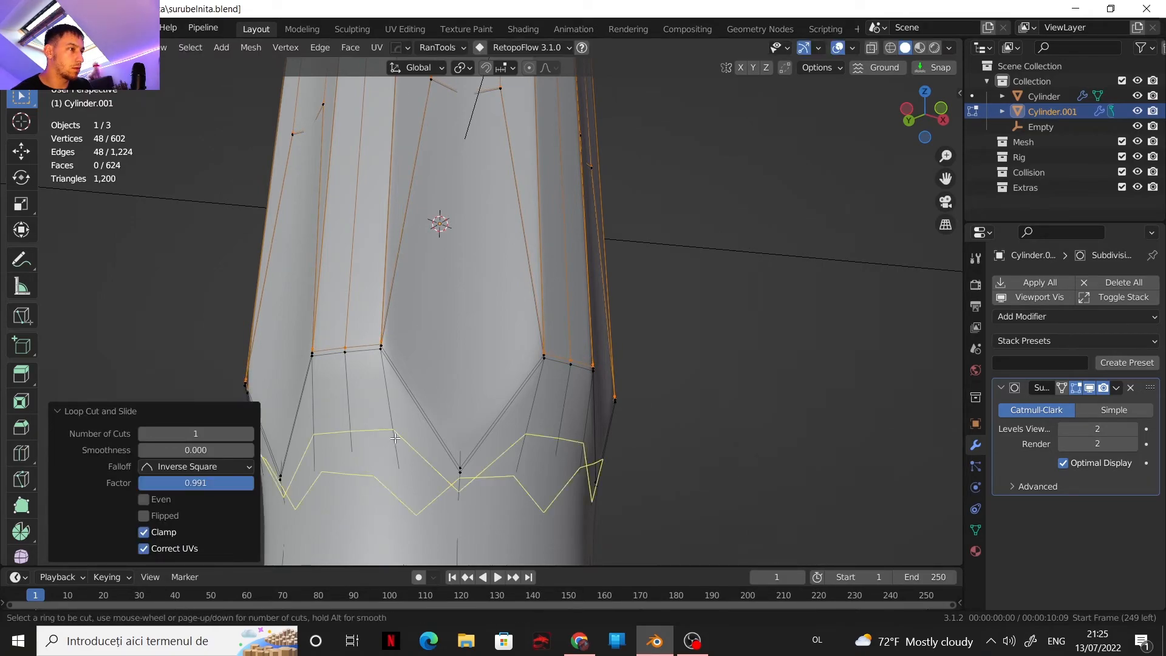
click(395, 437)
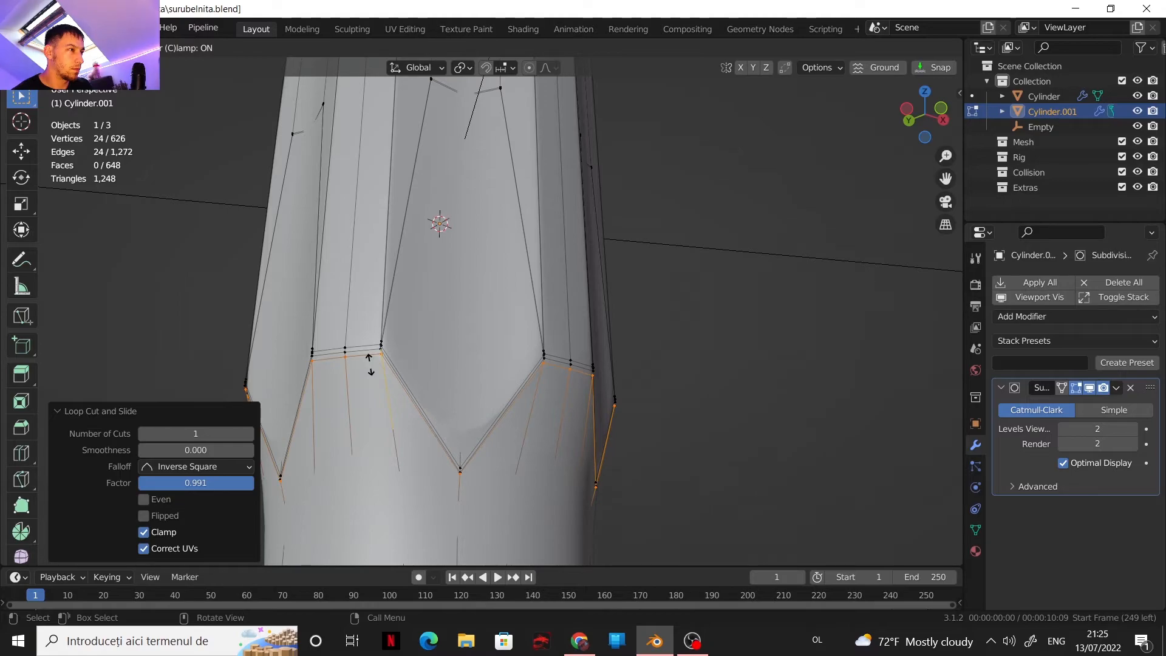
click(370, 365)
Add a loop cut through the upper grip, slid up against the flutes' butt-end edge with a factor of 0.982
scroll(437, 310, down, 2)
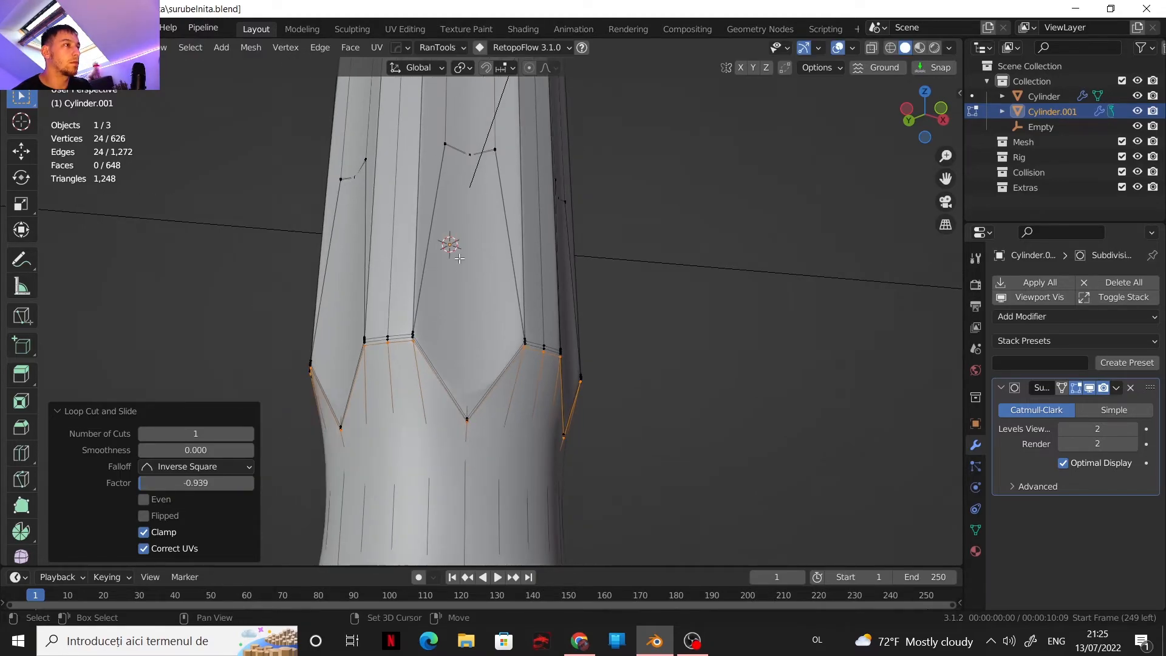
shift+middle_drag(460, 259, 472, 494)
scroll(471, 491, down, 1)
shift+middle_drag(465, 270, 480, 369)
scroll(479, 368, up, 2)
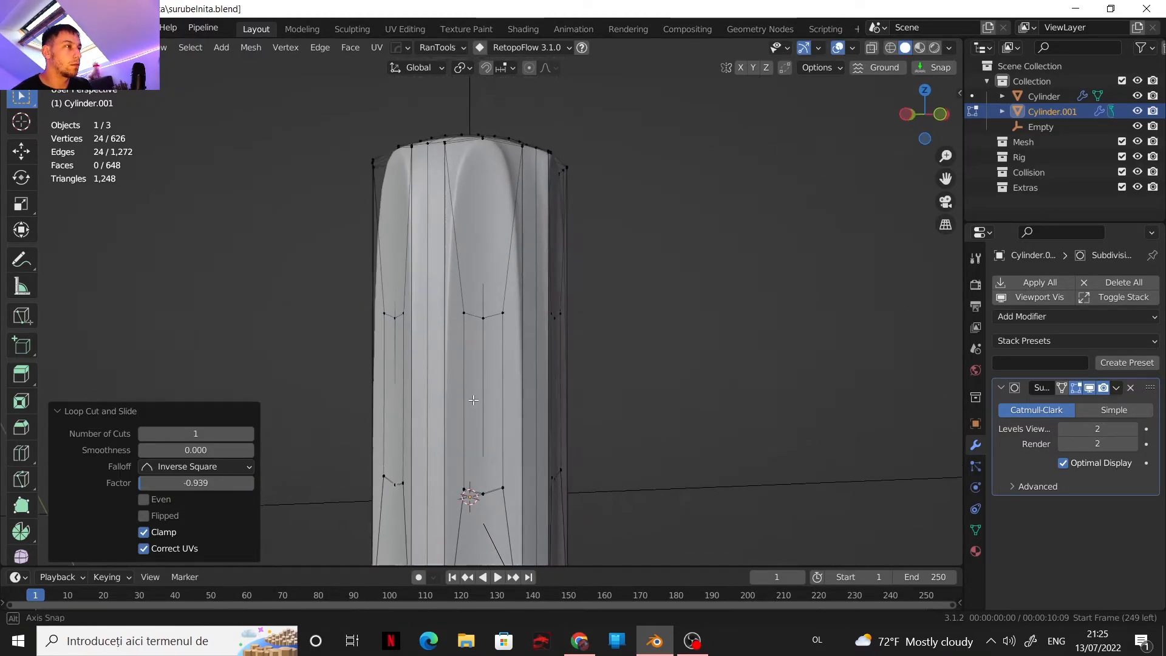
key(ctrl+r)
click(431, 182)
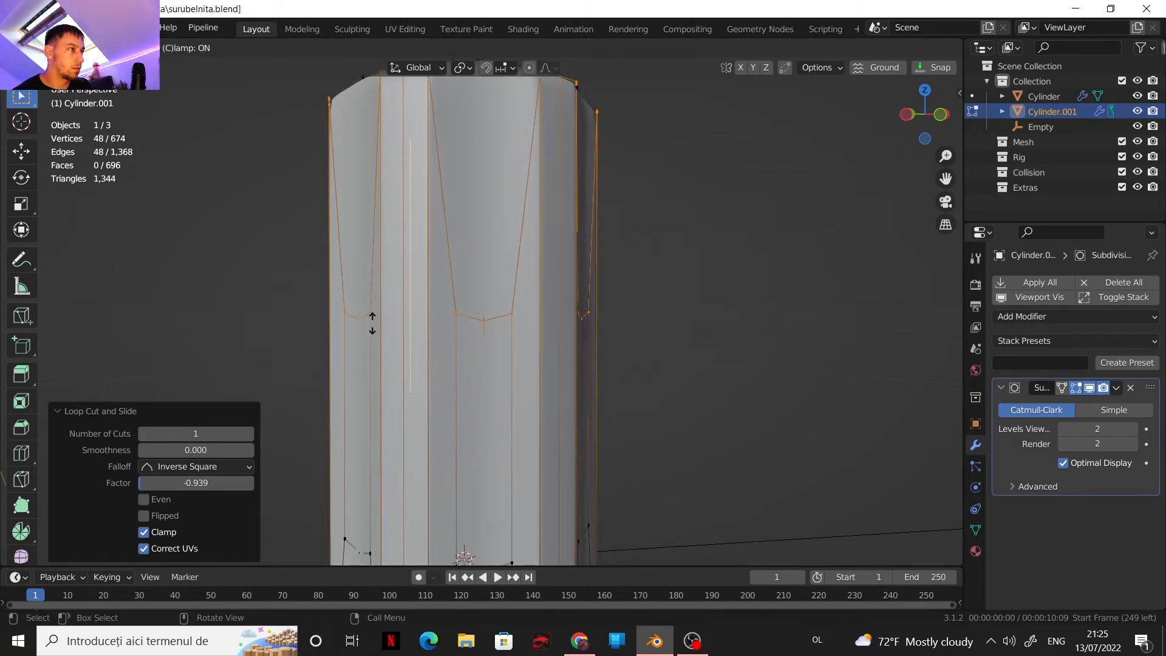
click(372, 331)
Add a loop cut on the domed butt cap, slid outward close to its scalloped edge
middle_drag(372, 331, 496, 473)
scroll(492, 387, up, 4)
key(ctrl+r)
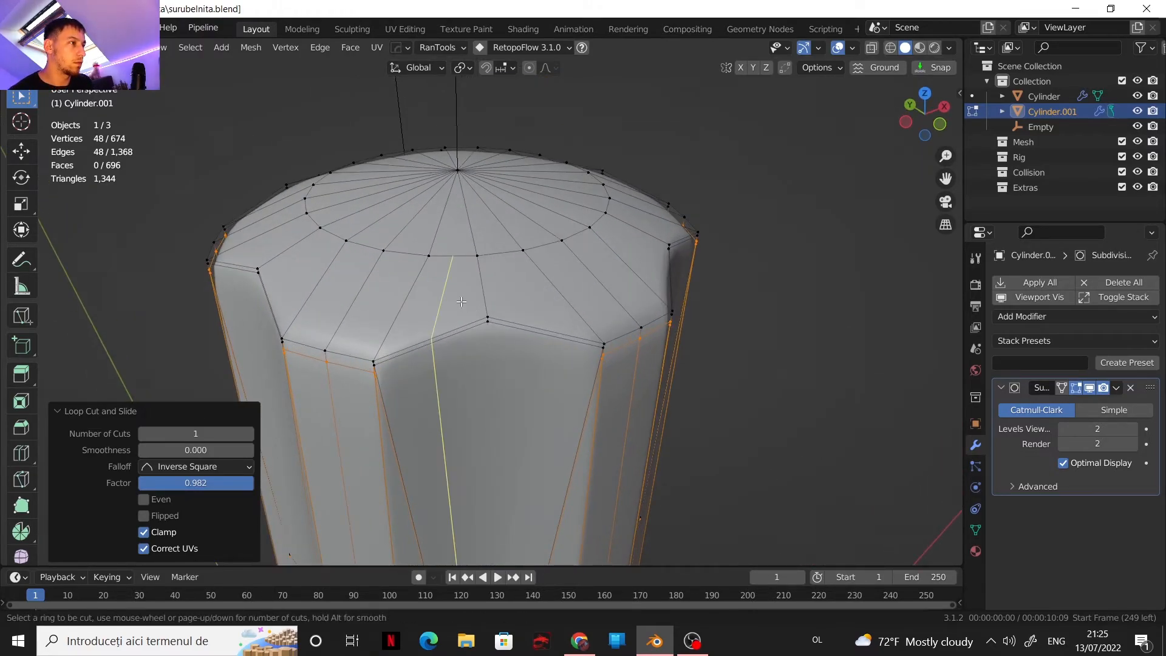
click(481, 286)
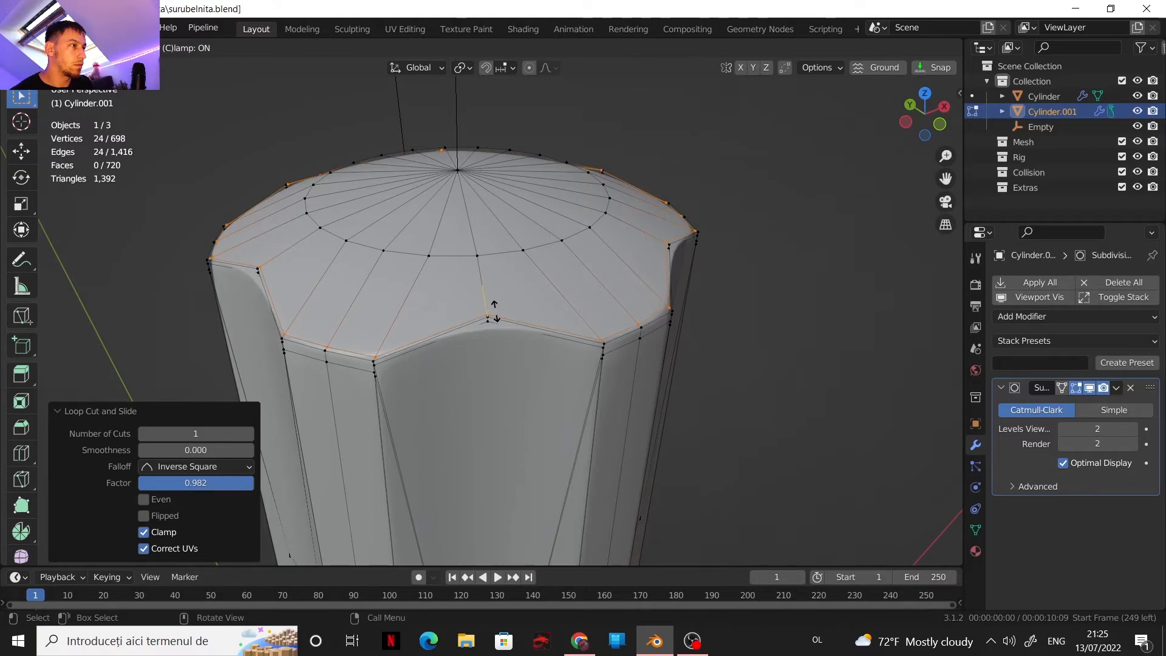
click(493, 310)
Examine the smoothed handle in Object Mode, focusing on the collar facets and the shaft-end rim
key(Tab)
scroll(434, 355, down, 8)
shift+middle_drag(461, 340, 501, 268)
scroll(486, 297, down, 2)
scroll(529, 245, up, 2)
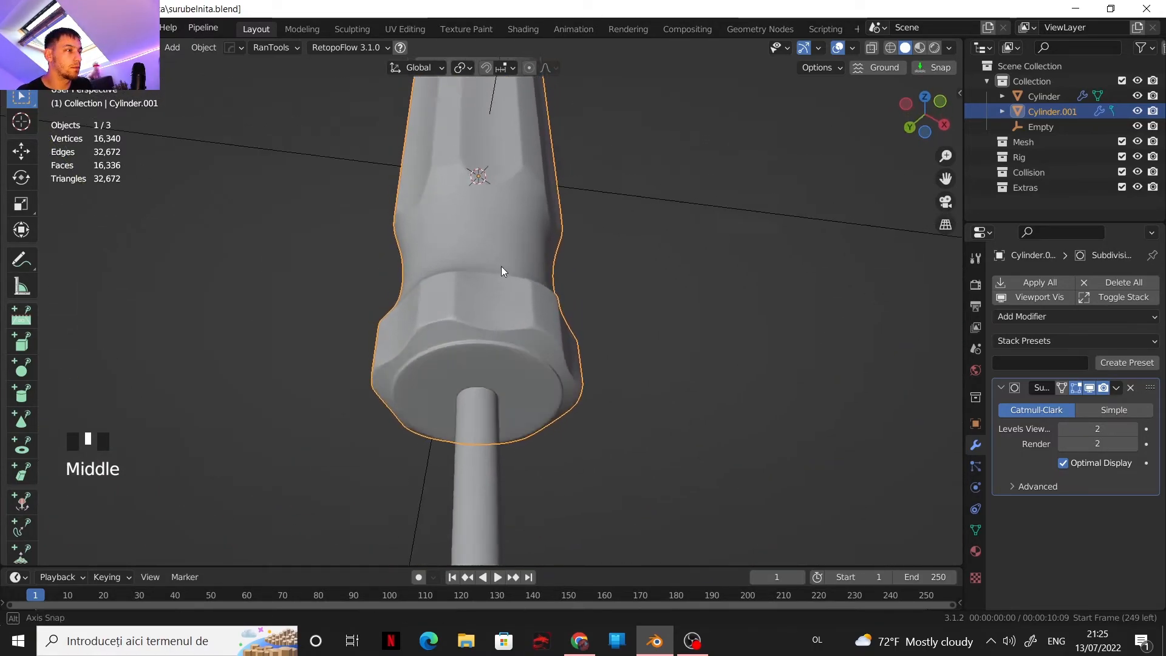
scroll(500, 286, up, 2)
shift+middle_drag(503, 310, 512, 392)
scroll(516, 397, up, 3)
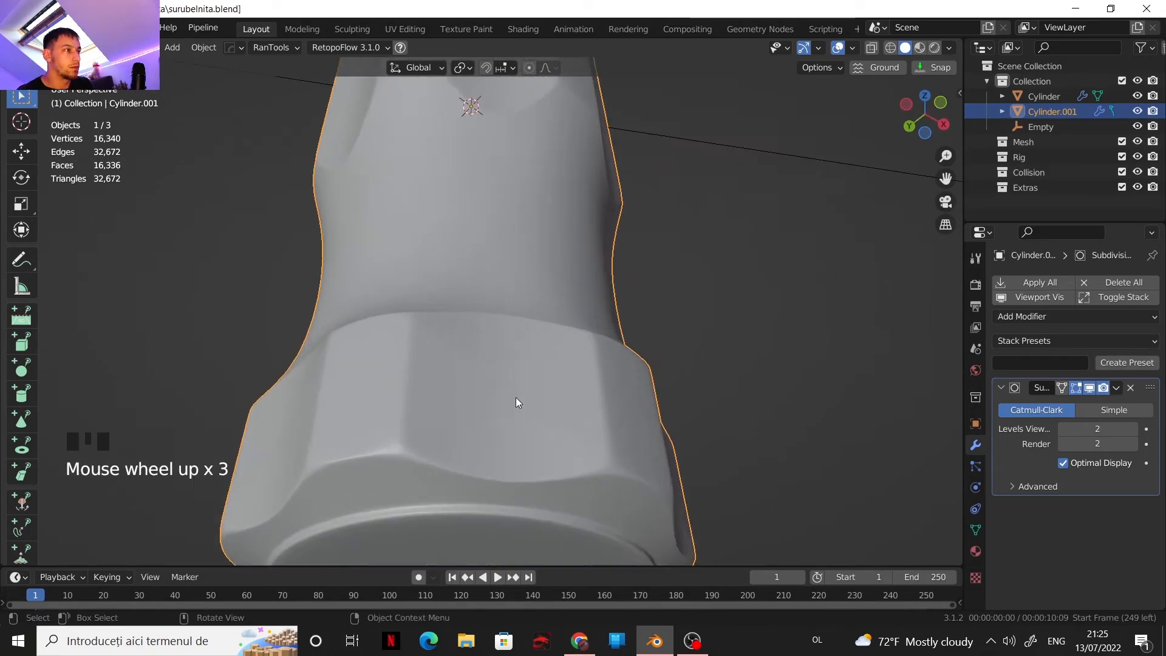
Return to editing the handle mesh and turn off the Subdivision modifier's viewport display
key(Tab)
shift+middle_drag(533, 353, 483, 291)
scroll(483, 291, up, 2)
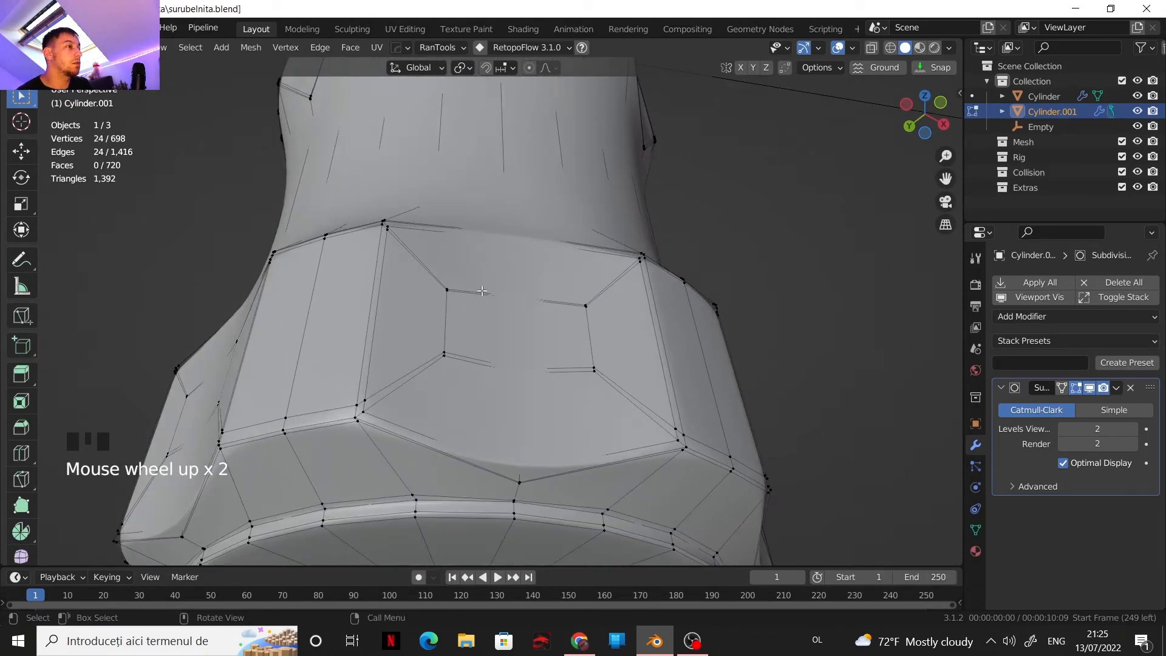
click(1090, 387)
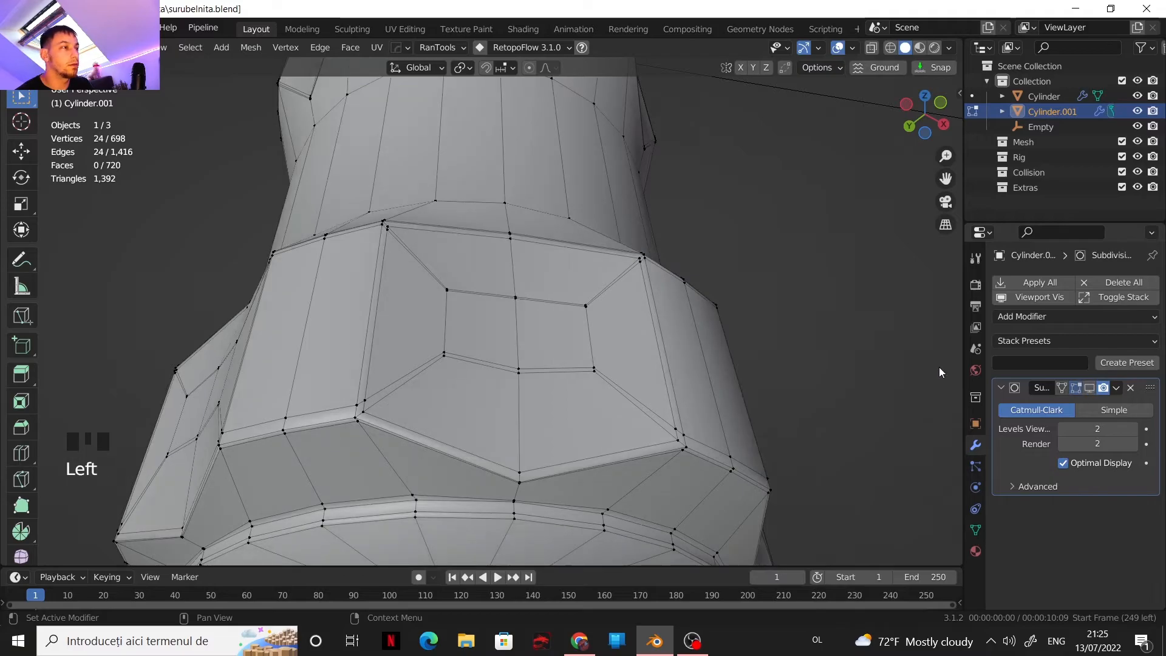
Select the inner panel vertices on each of the collar's recessed facets, going around the handle
click(944, 124)
scroll(592, 316, down, 2)
middle_drag(583, 316, 573, 294)
scroll(445, 283, up, 1)
key(c)
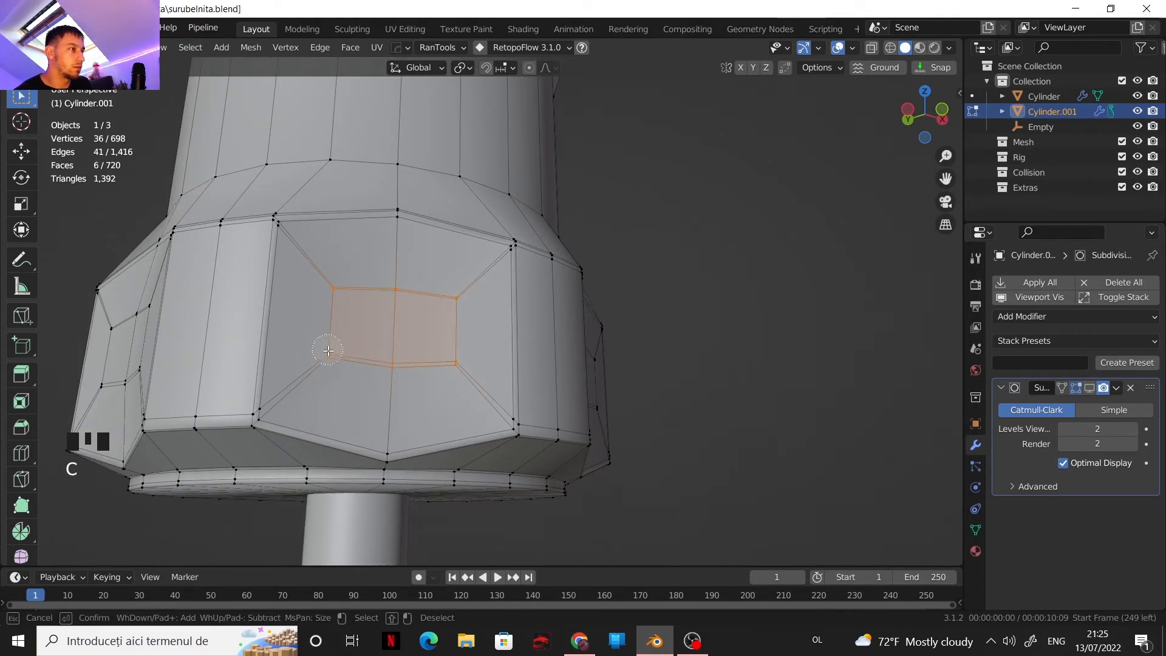
middle_drag(353, 339, 401, 343)
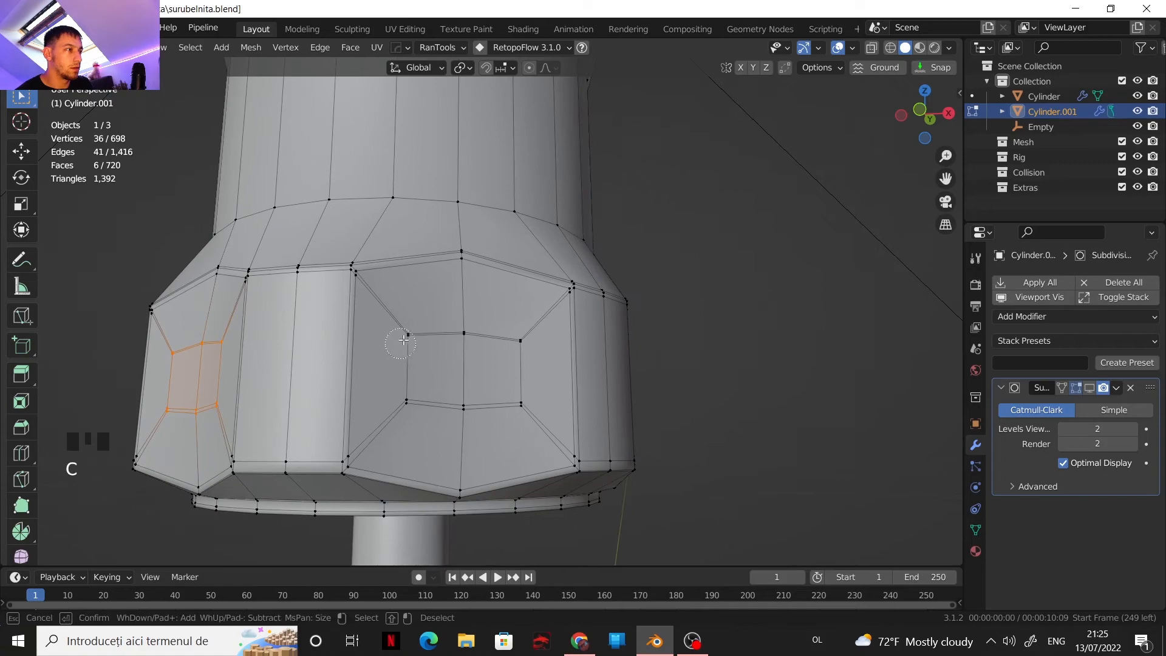
right_click(426, 385)
middle_drag(443, 380, 462, 363)
mouse_move(463, 363)
shift+middle_down()
mouse_move(480, 358)
mouse_move(404, 349)
shift+middle_up()
middle_drag(404, 350, 291, 343)
mouse_move(516, 377)
shift+middle_down()
mouse_move(399, 360)
mouse_move(470, 324)
shift+middle_up()
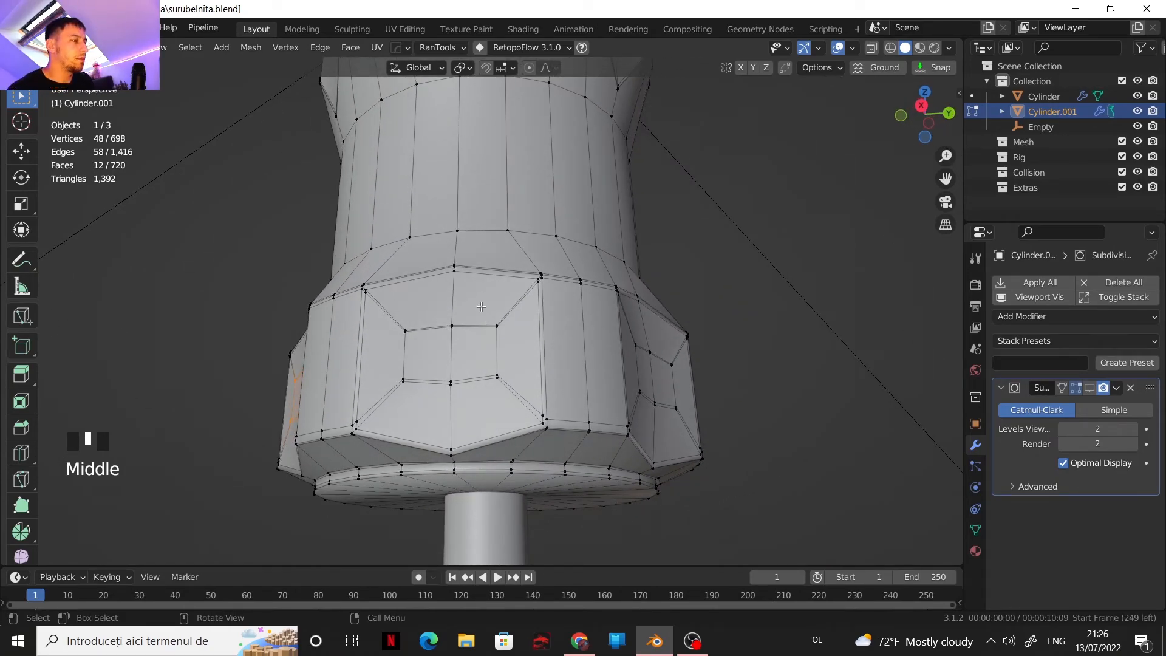
Remove the butt-end edge loop from the selection, keeping only the inner vertices of the flutes and collar facets selected
key(F5)
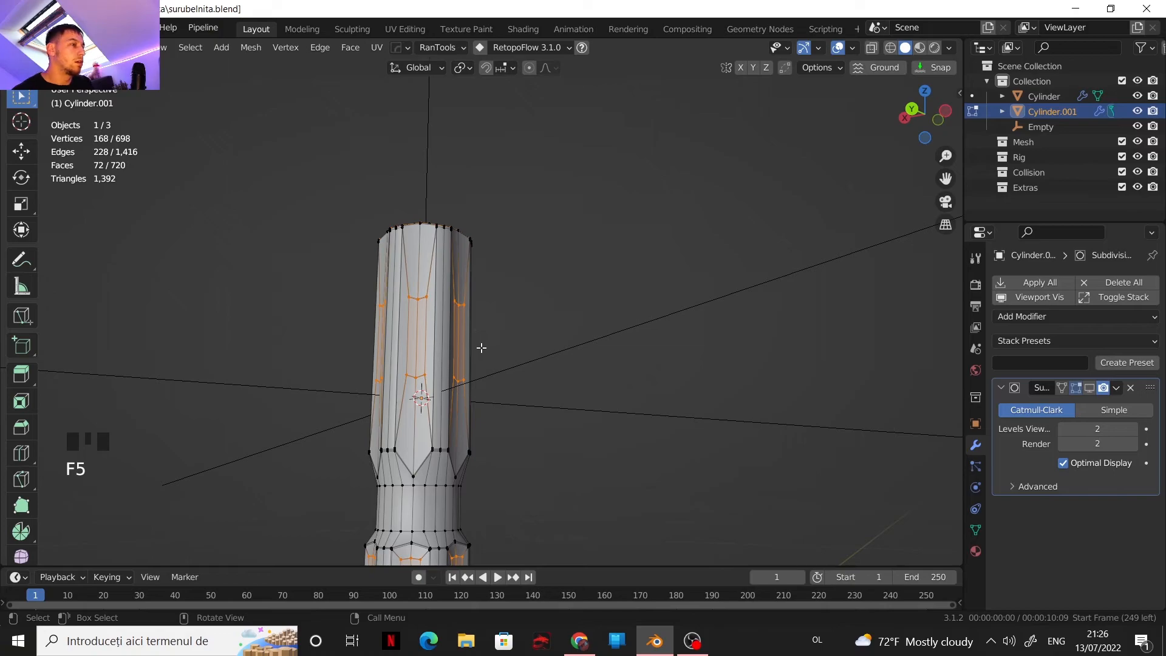
shift+middle_drag(481, 347, 537, 240)
middle_drag(537, 240, 562, 326)
middle_drag(561, 326, 590, 277)
scroll(477, 261, up, 2)
alt+shift+click(483, 231)
shift+scroll(527, 182, down, 3)
scroll(530, 268, up, 3)
scroll(547, 279, down, 3)
Smooth the selected flute and facet vertices with a smoothing of 1.000 and 16 repeats
right_click(500, 254)
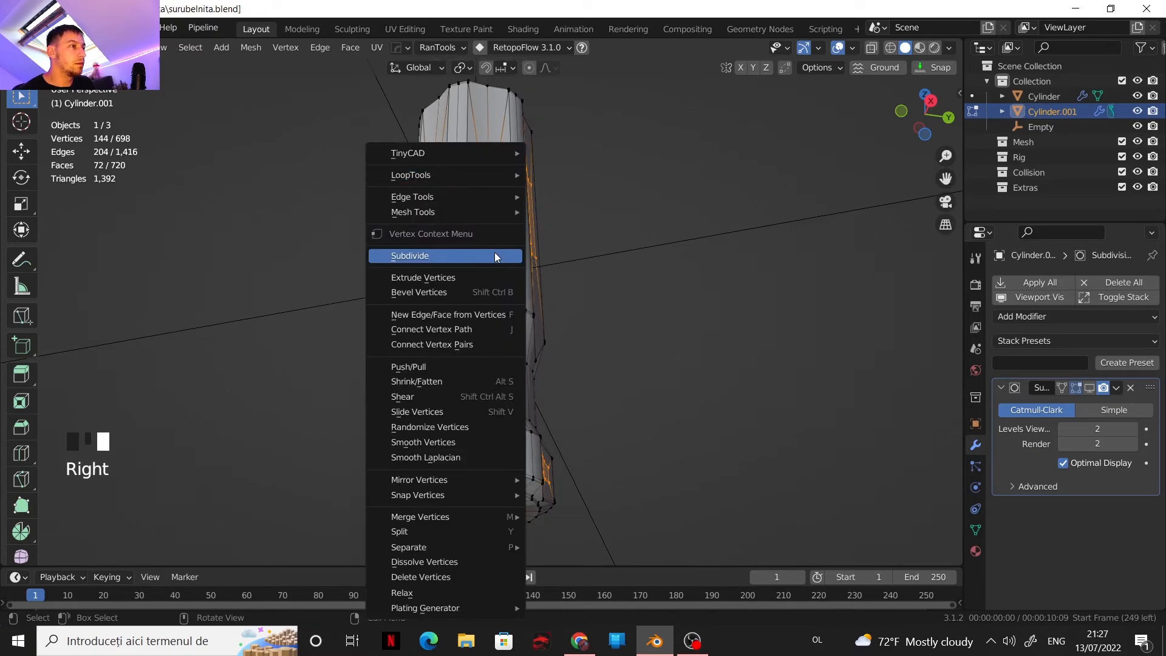
click(433, 443)
click(252, 499)
click(252, 500)
click(251, 500)
click(251, 499)
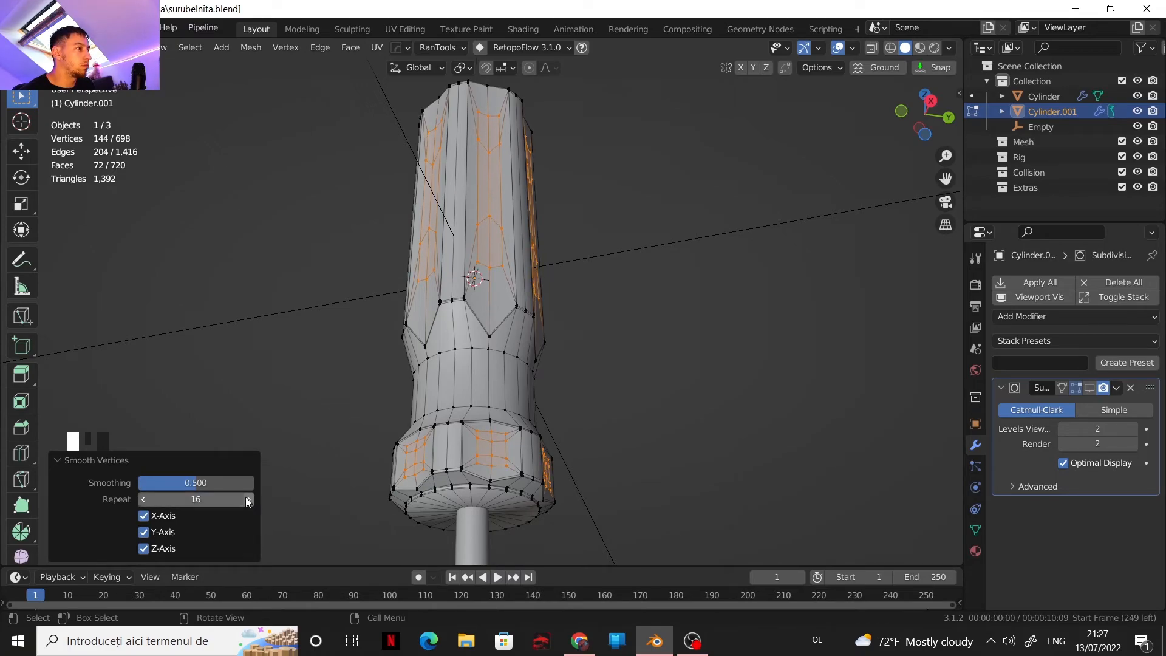
drag(201, 489, 254, 489)
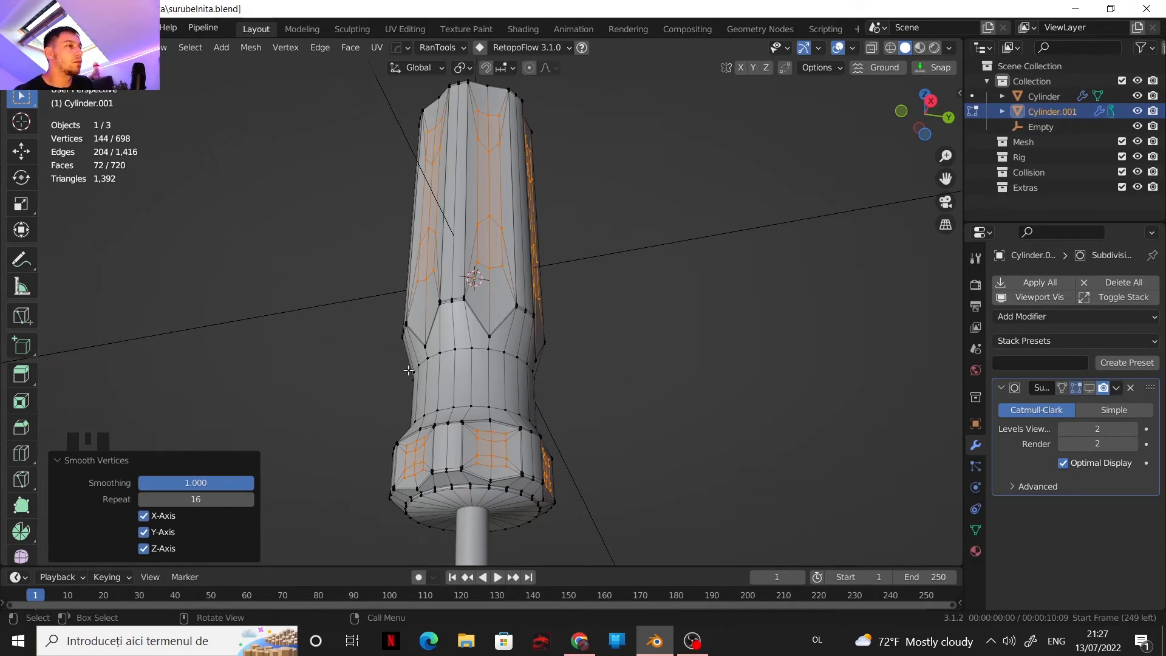
Turn on the Subdivision modifier's viewport display and examine the smoothed neck and collar in Object Mode
key(Tab)
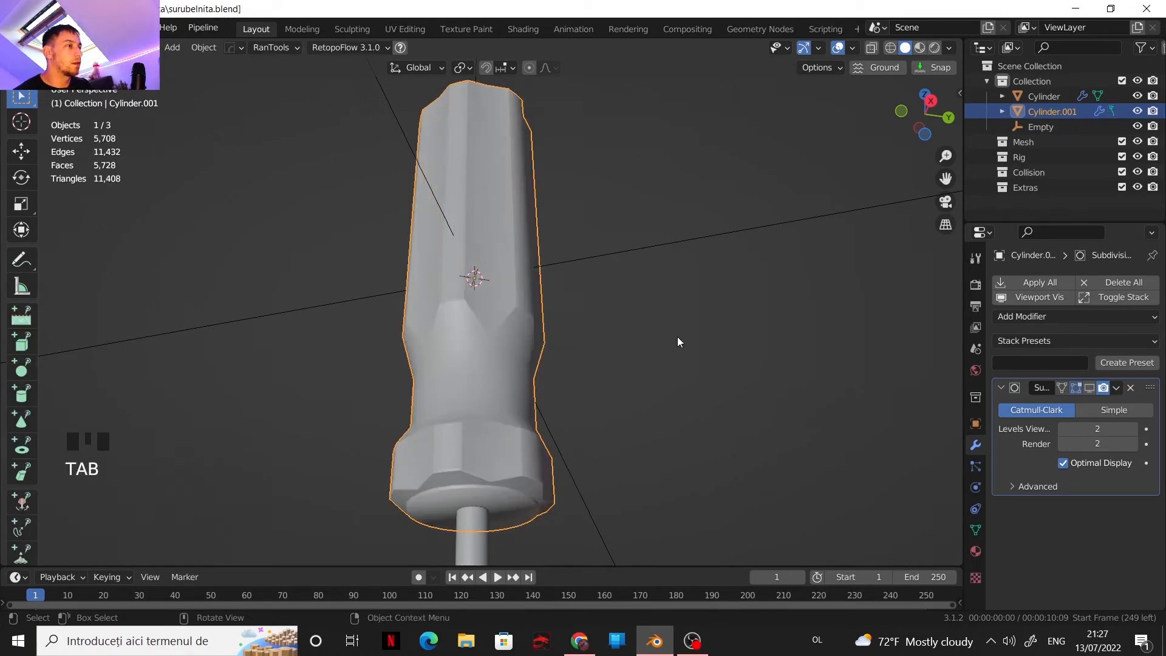
click(1095, 392)
shift+middle_drag(529, 374, 672, 339)
scroll(515, 324, up, 3)
scroll(638, 398, up, 2)
shift+middle_drag(636, 399, 520, 331)
scroll(536, 414, up, 3)
scroll(520, 359, up, 3)
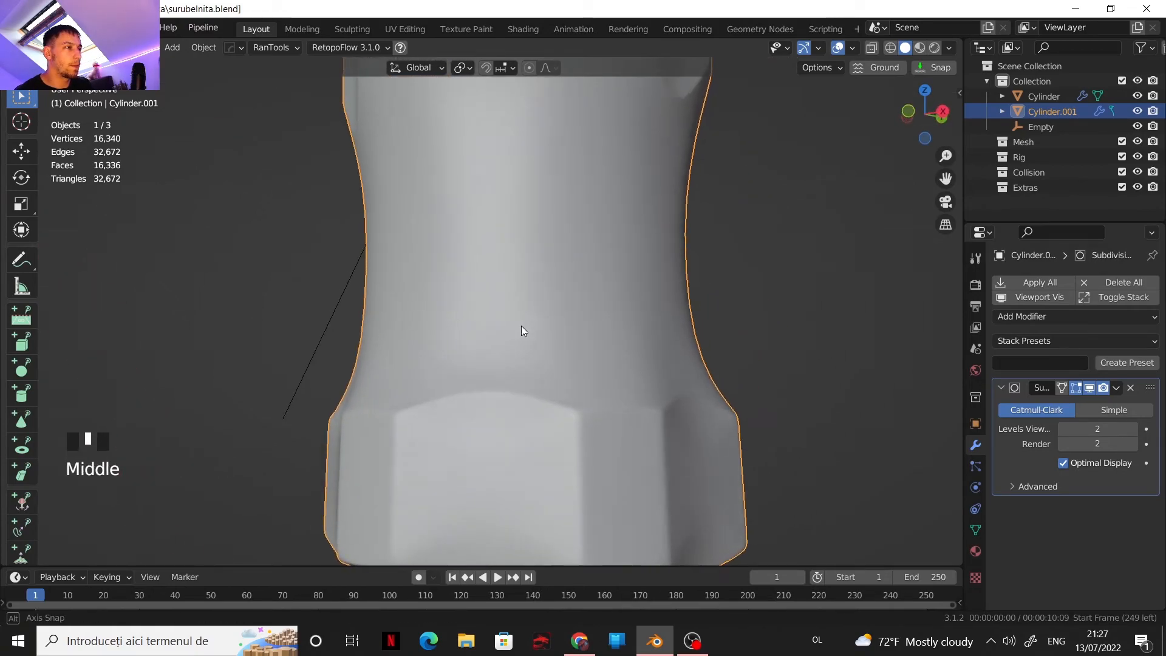
Try smoothing the vertices of one collar facet's boundary loop, check it in Object Mode, and undo it
key(Tab)
scroll(521, 322, down, 1)
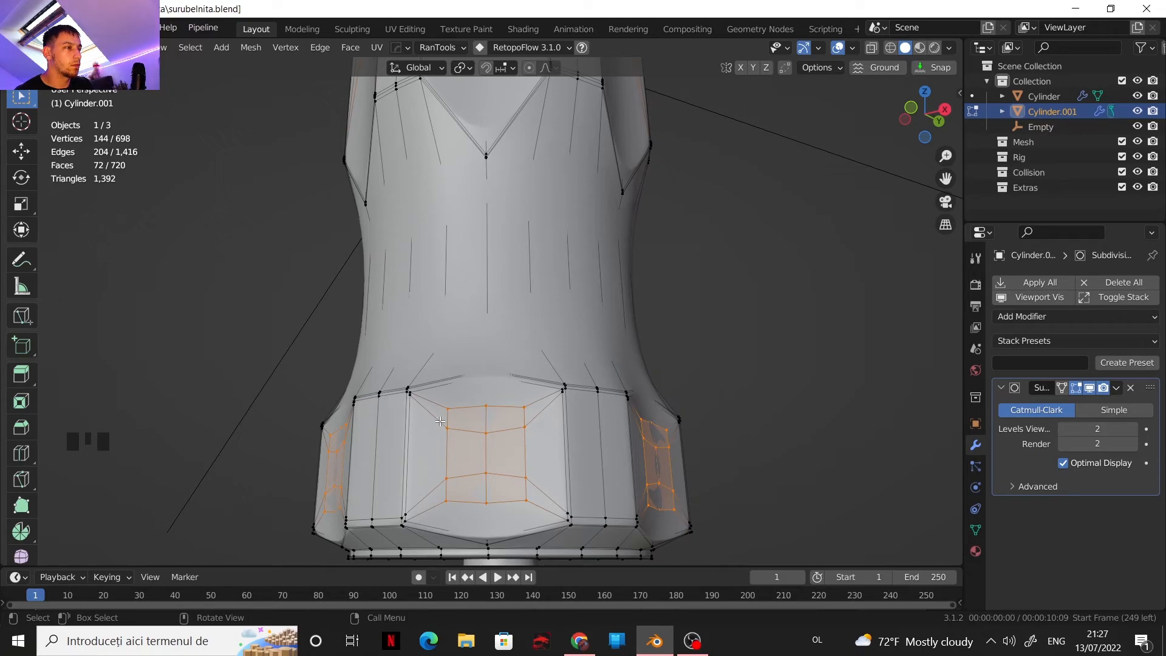
alt+click(563, 440)
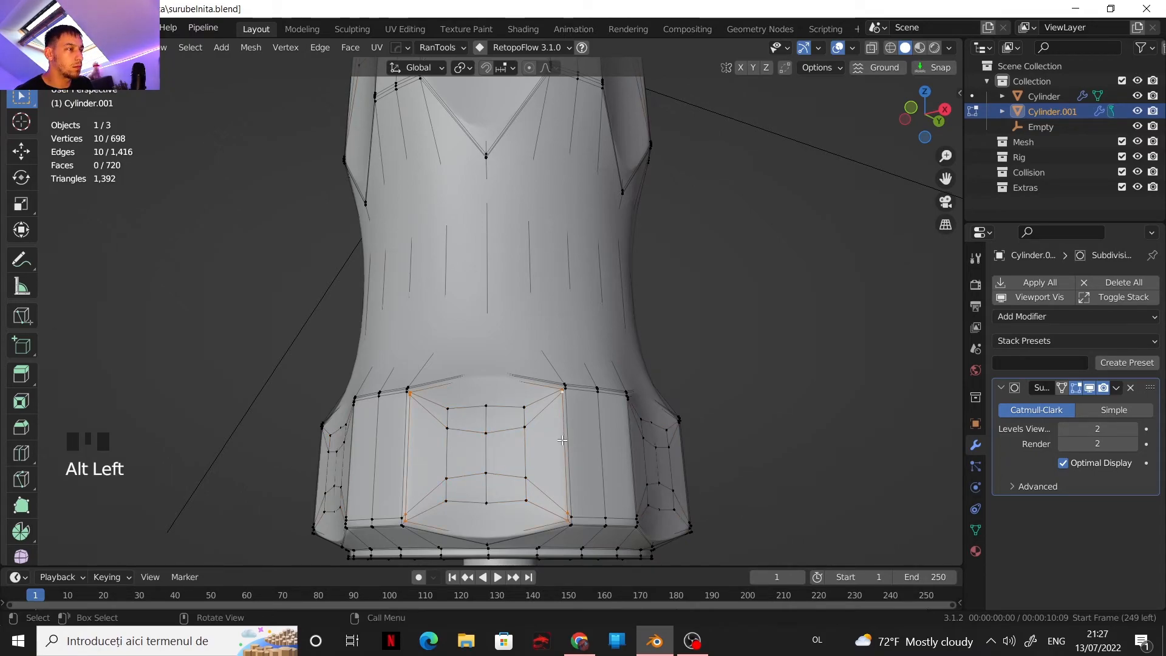
right_click(562, 440)
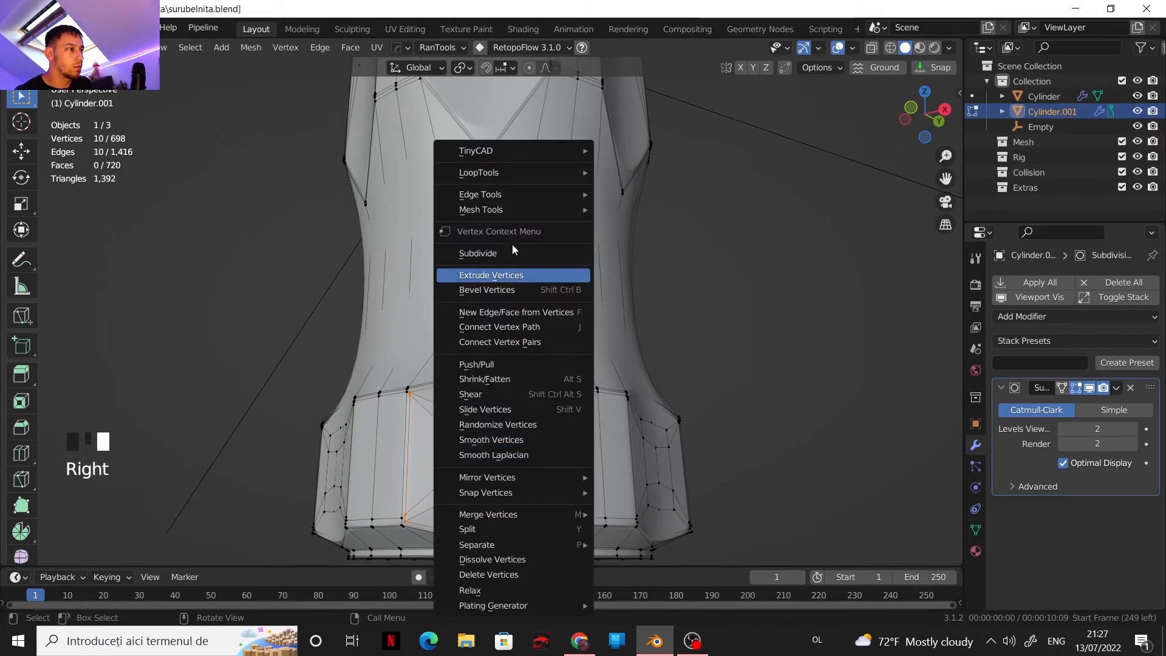
click(493, 443)
key(Tab)
middle_drag(513, 438, 571, 402)
key(ctrl+z)
key(ctrl+z)
Try evening out the facet's boundary loop with LoopTools Space, cubic interpolation and Z locked, and undo it
right_click(472, 346)
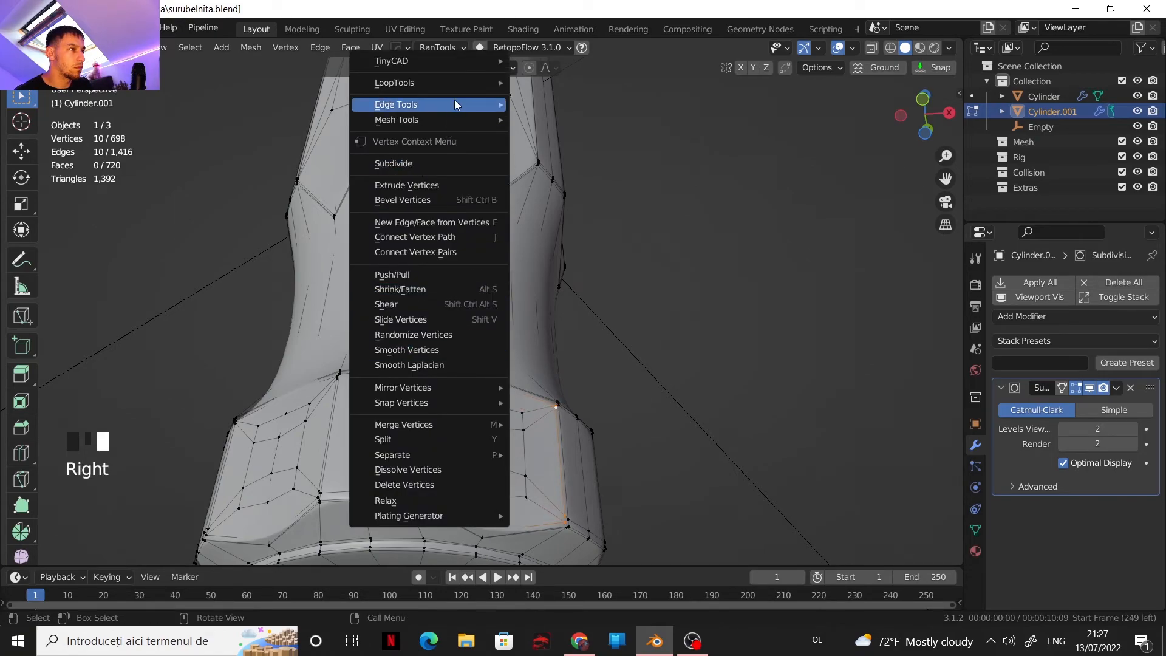
mouse_move(462, 85)
click(575, 189)
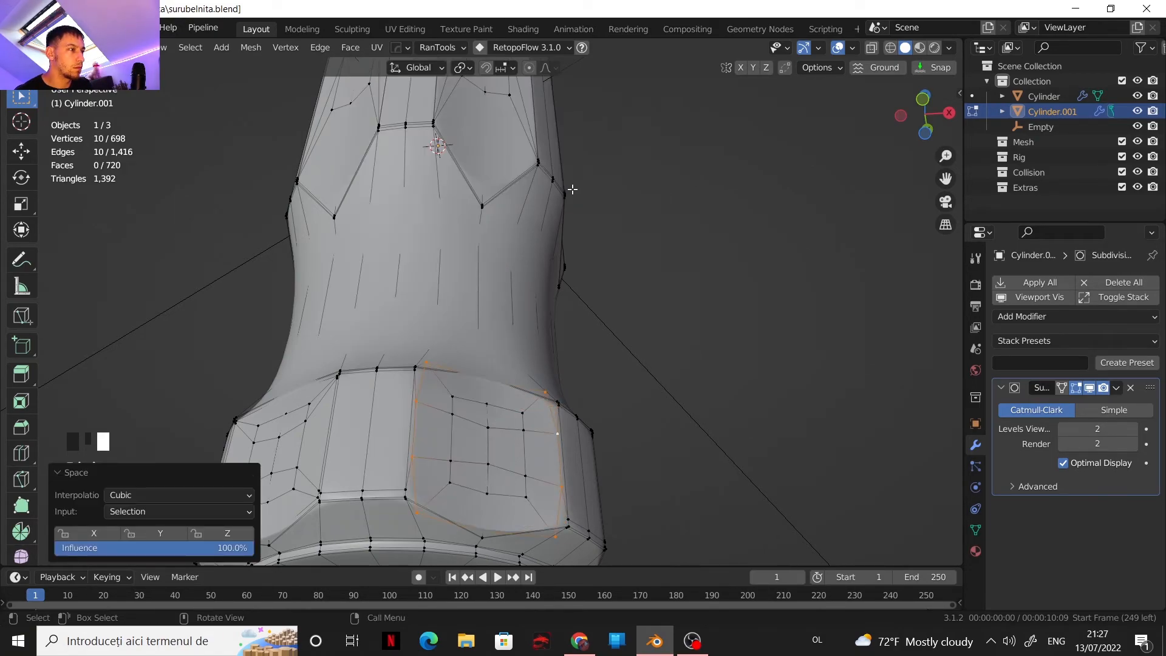
click(227, 535)
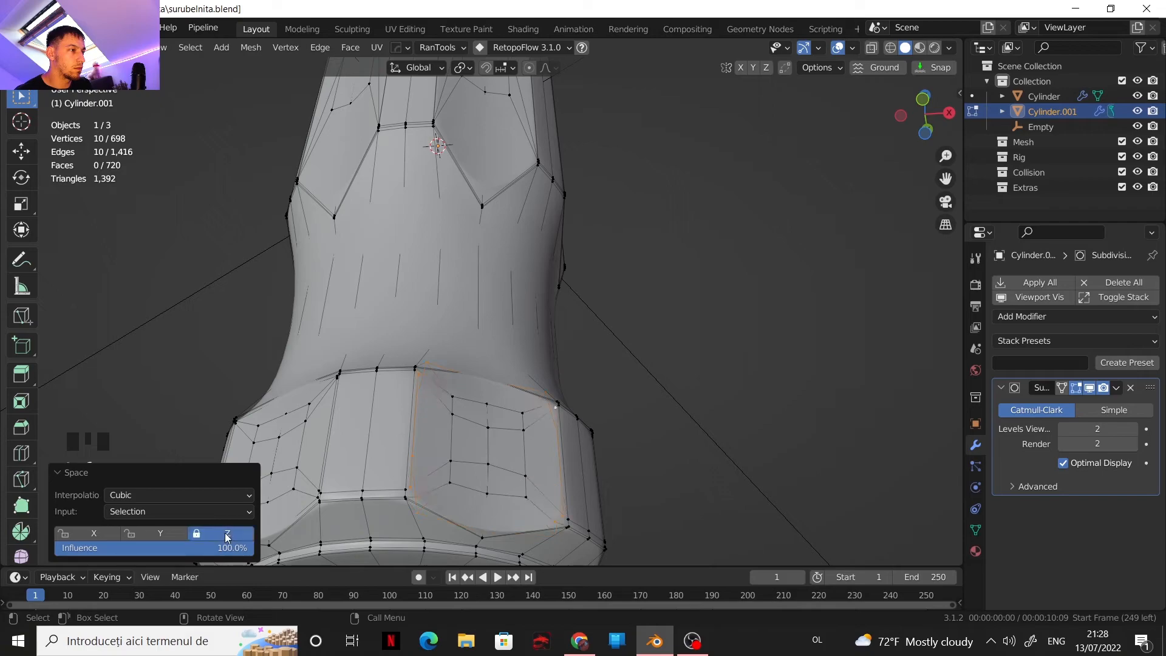
key(Tab)
middle_drag(479, 422, 471, 476)
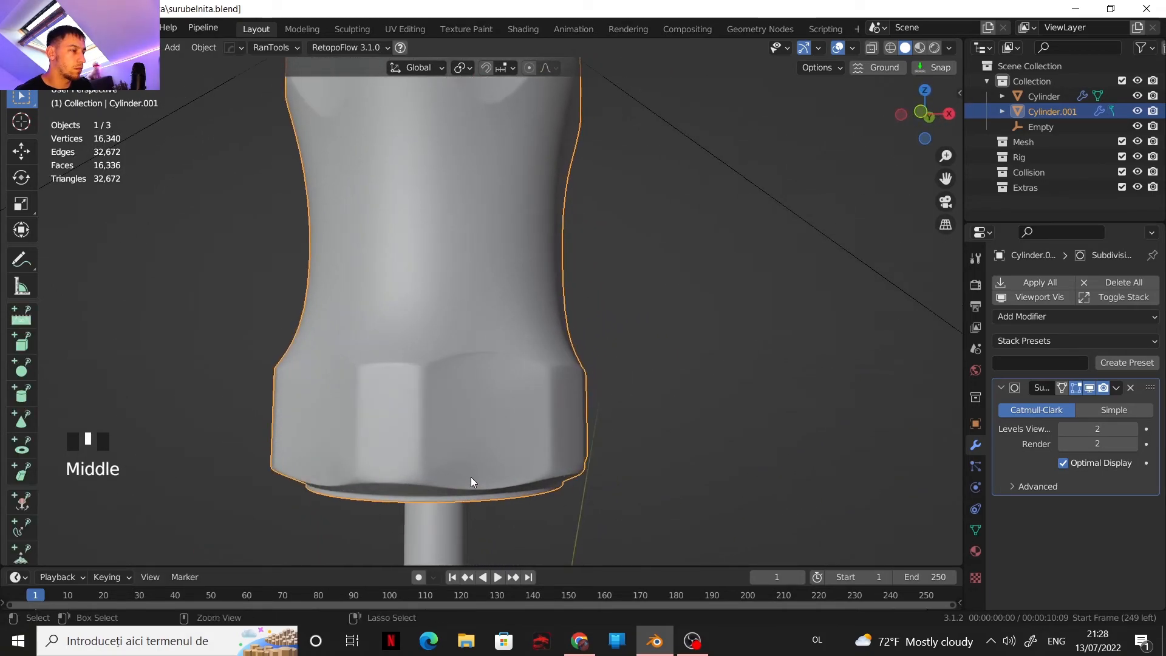
key(ctrl+z)
key(ctrl+z)
key(ctrl+z)
Examine the subdivided flutes, neck and collar in Object Mode and return to editing the handle mesh
key(Tab)
shift+middle_drag(548, 370, 501, 448)
scroll(568, 331, down, 2)
scroll(486, 374, up, 3)
middle_drag(486, 369, 587, 334)
scroll(577, 186, down, 1)
scroll(545, 377, up, 4)
shift+middle_drag(545, 377, 564, 291)
key(Tab)
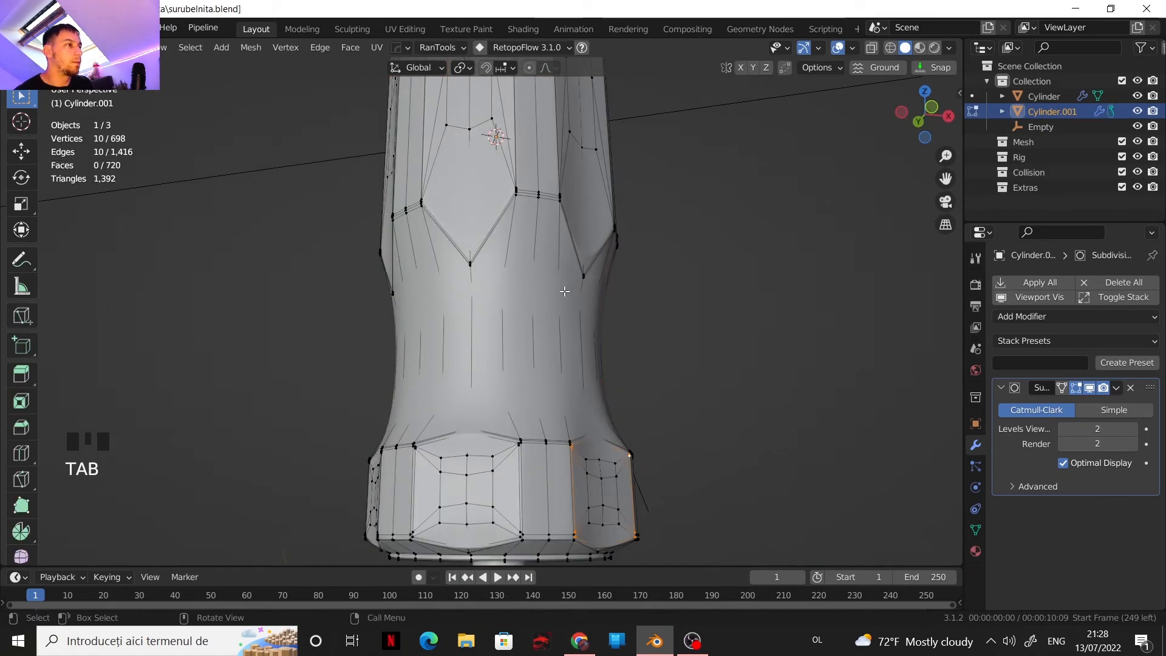
Turn off the Subdivision modifier's viewport display and add a loop cut near the neck's upper edge with a factor of -0.963
click(1090, 389)
middle_drag(486, 341, 476, 346)
scroll(476, 346, up, 2)
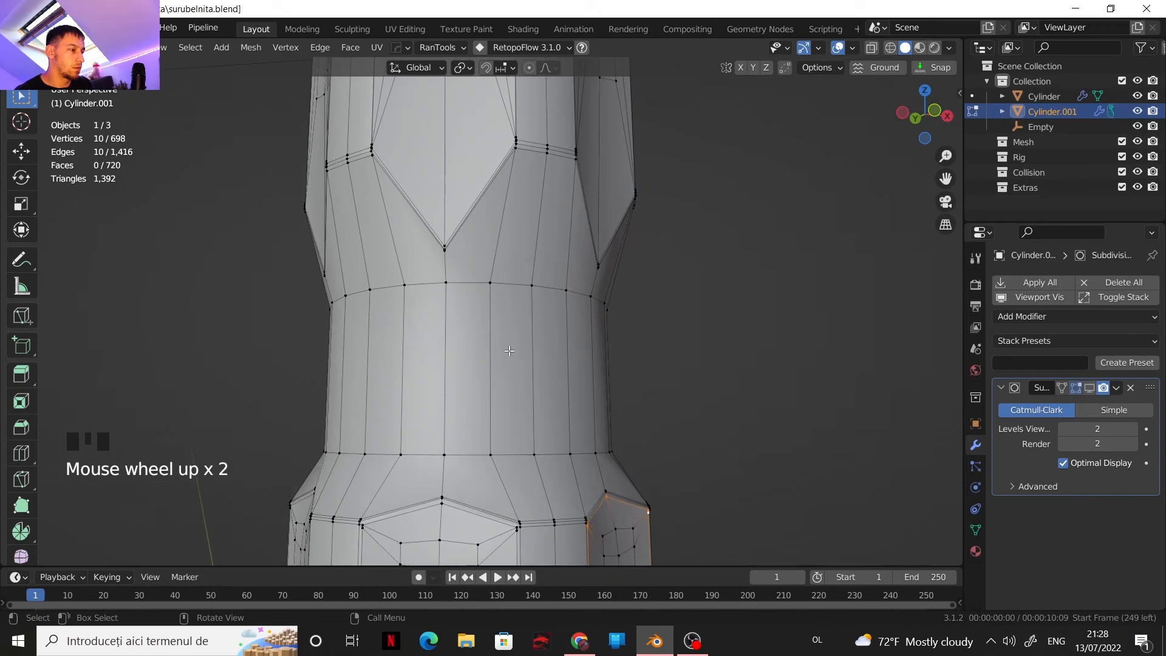
key(ctrl+r)
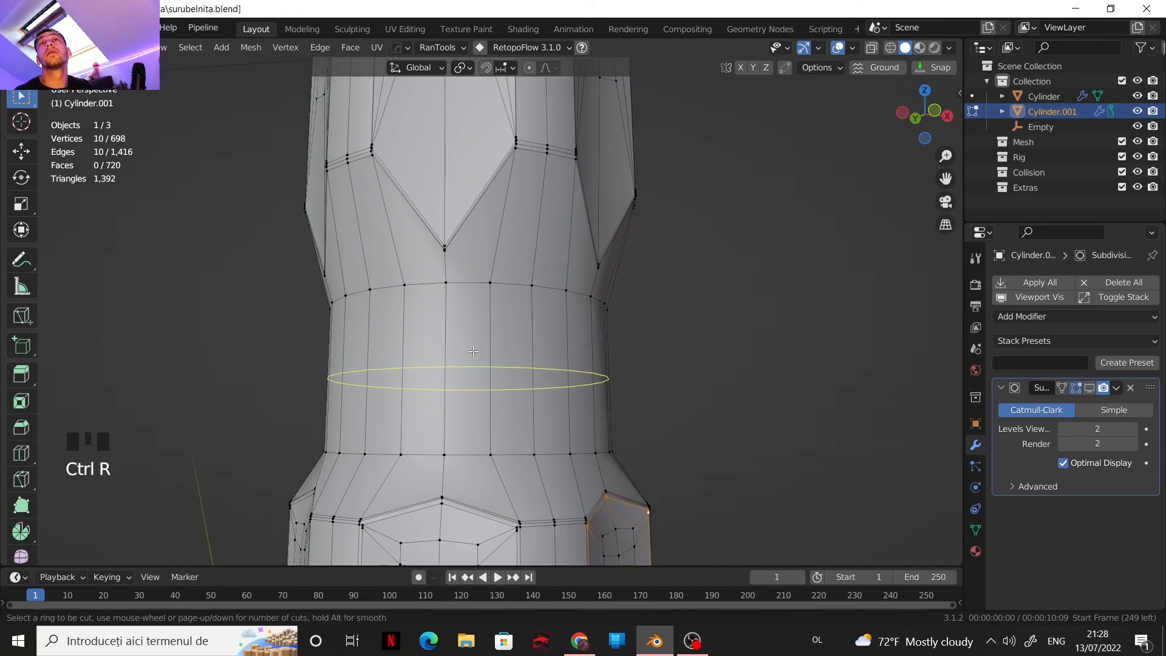
drag(472, 353, 461, 282)
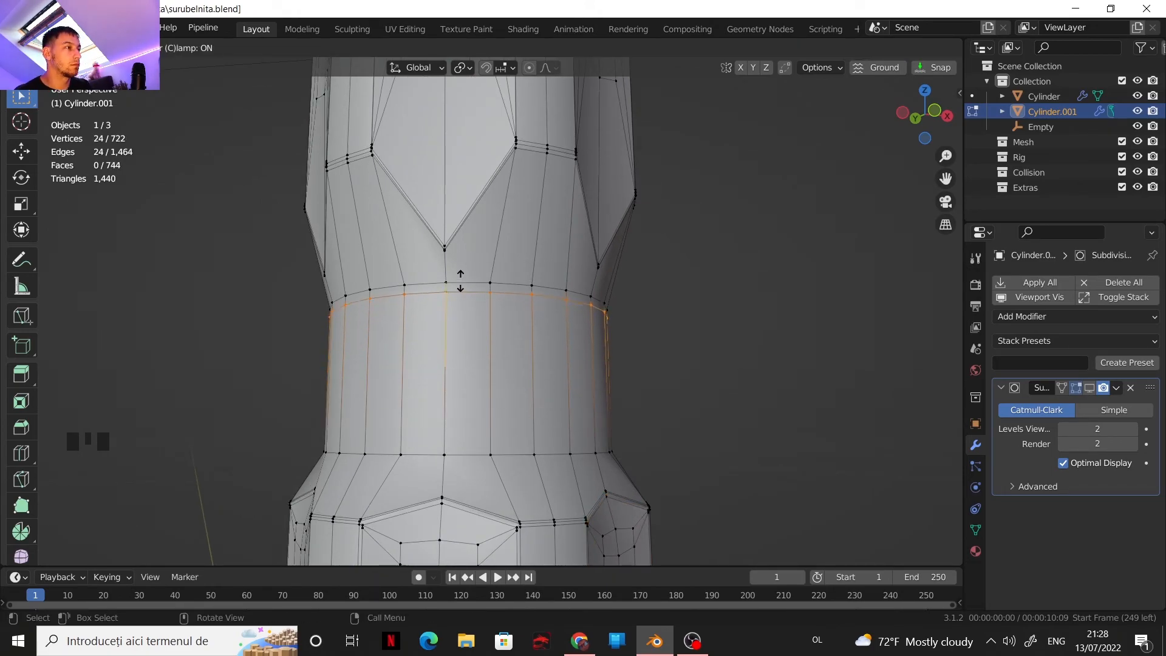
click(454, 267)
Add a second loop cut on the neck, slid close to its lower edge with a factor of 0.943
key(ctrl+r)
click(454, 393)
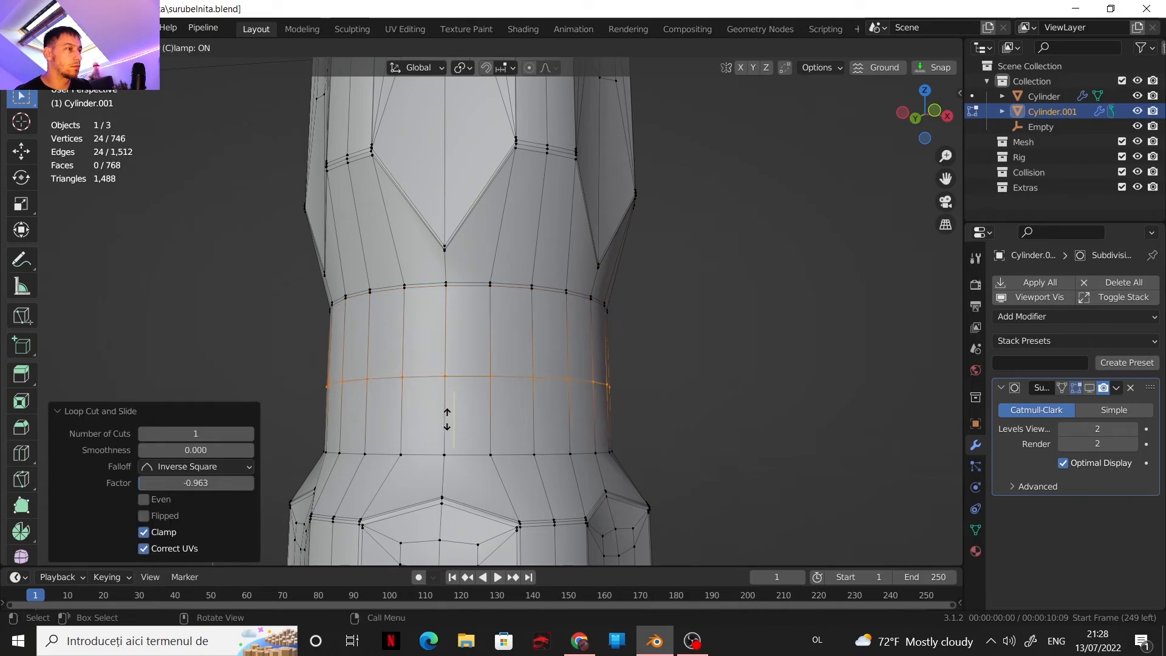
click(447, 484)
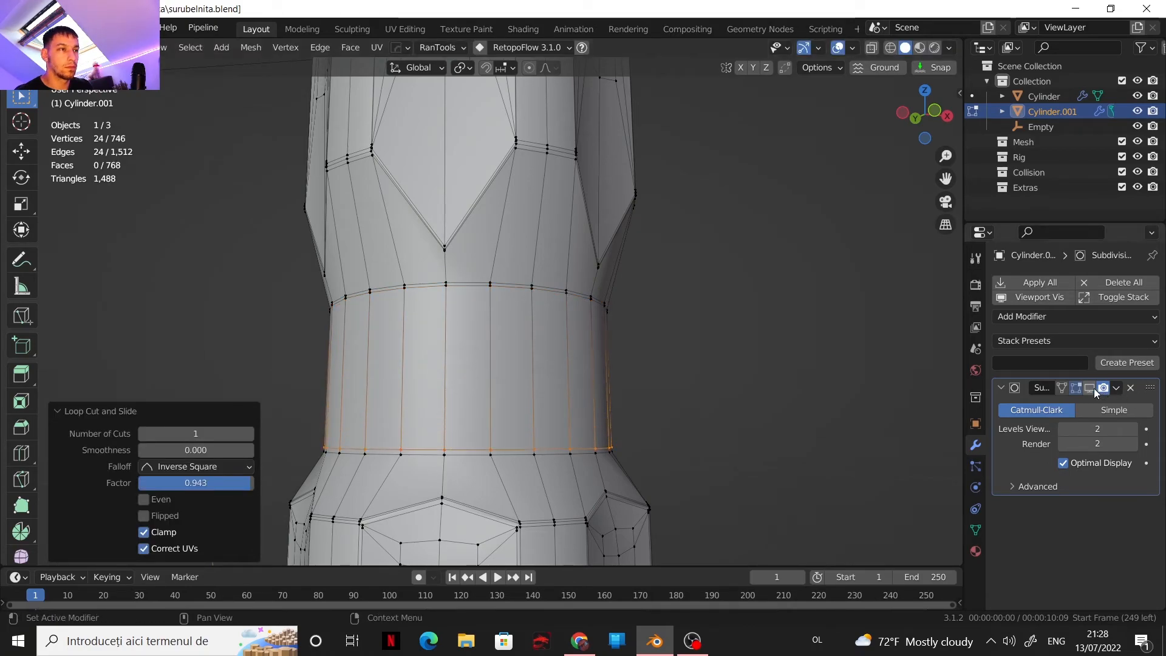
Preview the neck with subdivision in Object Mode, return to mesh editing and turn off the modifier's viewport display
key(Tab)
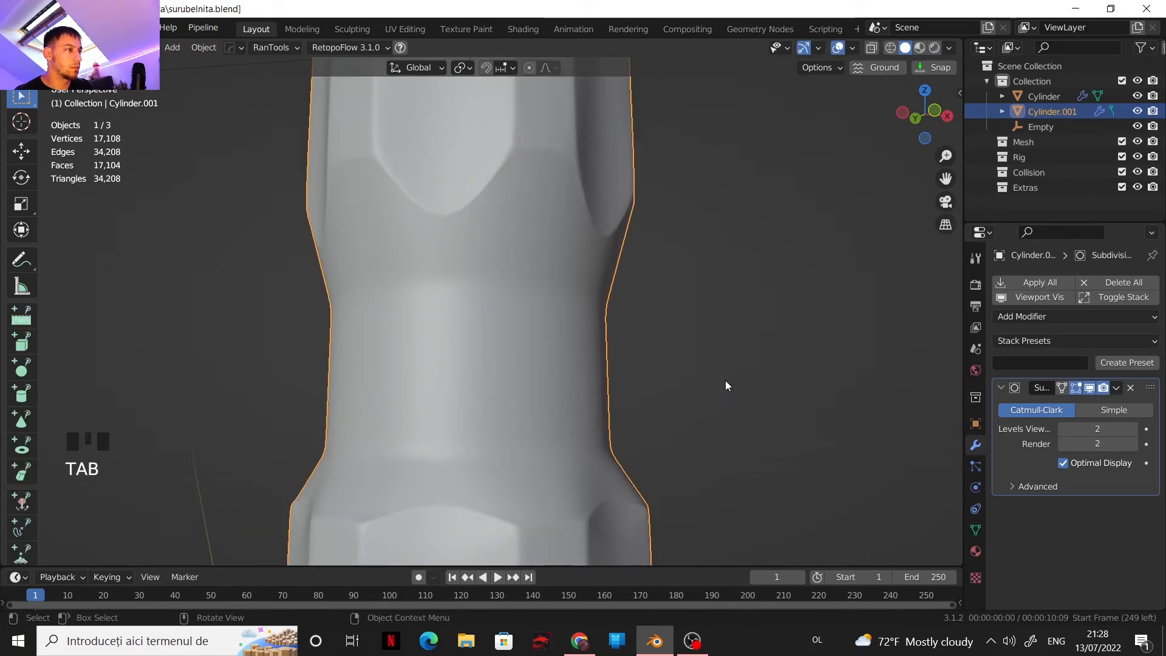
key(Tab)
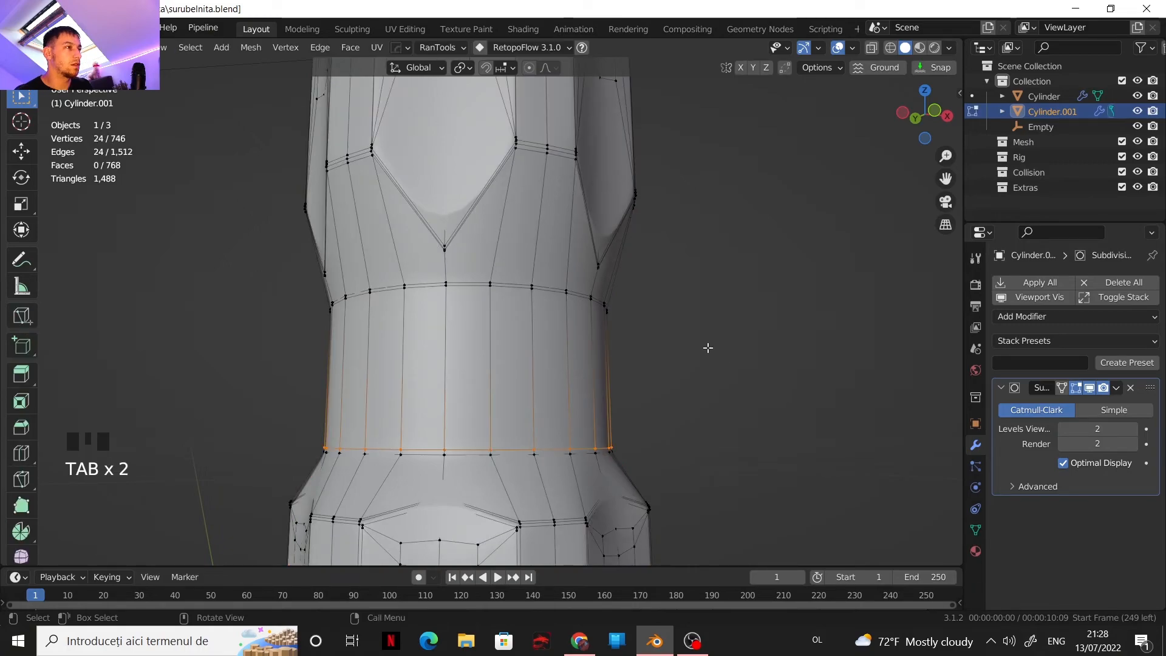
click(1091, 390)
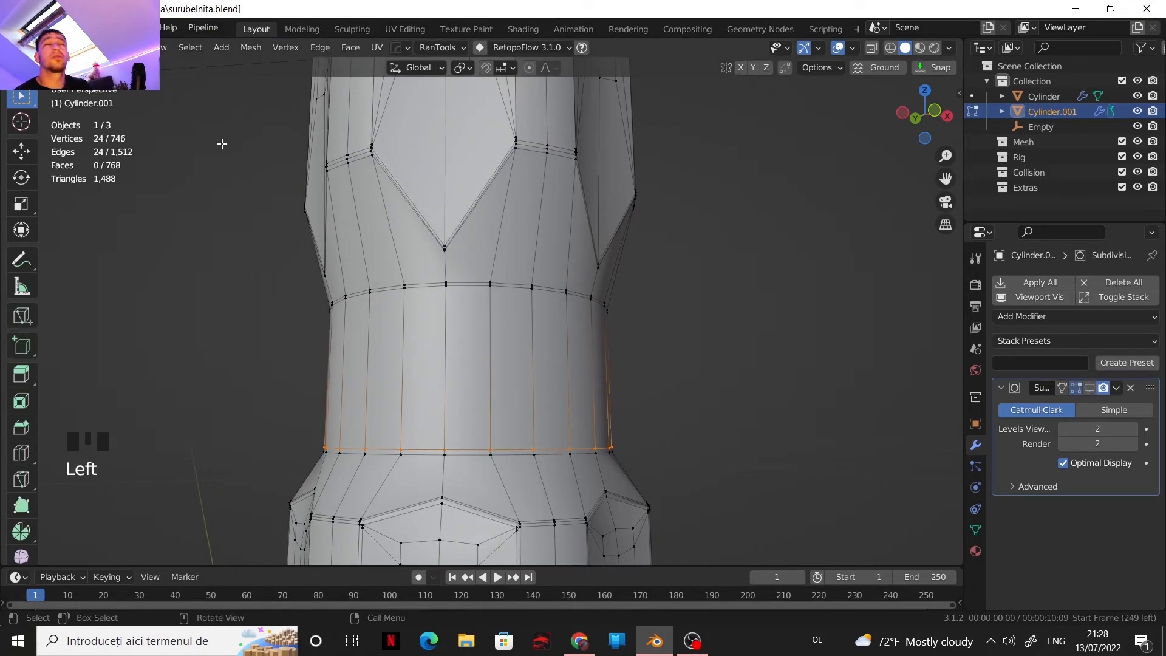
Add 15 evenly spaced loop cuts around the neck, centred with a factor of 0
key(ctrl+r)
scroll(444, 349, up, 4)
scroll(446, 353, down, 4)
scroll(446, 352, up, 11)
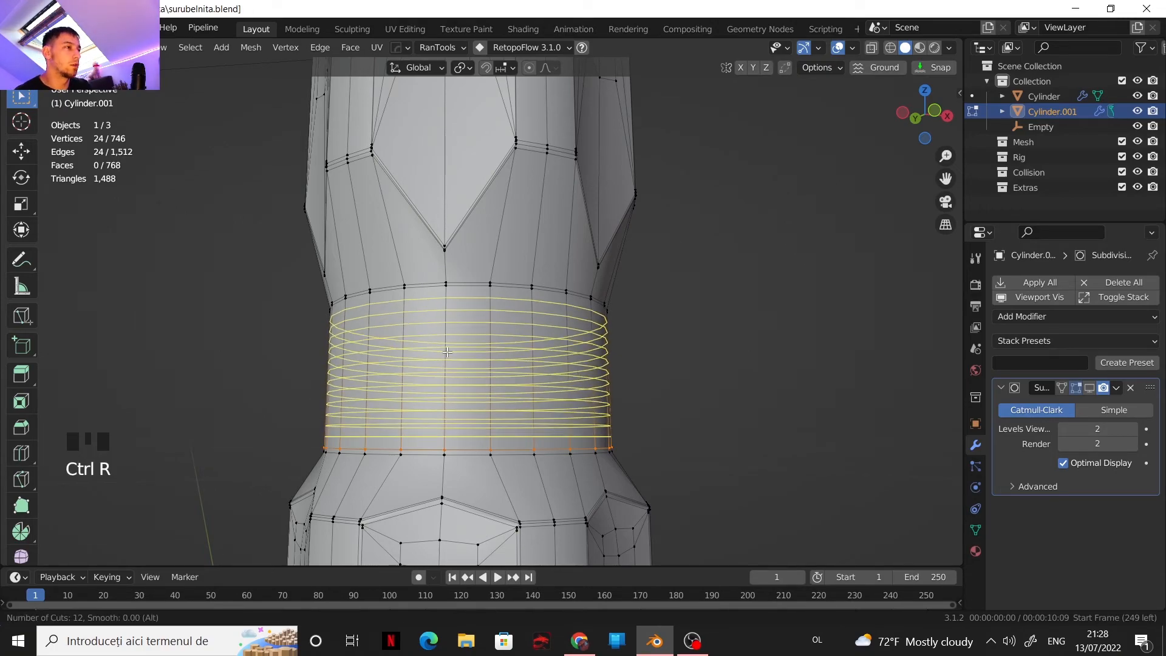
scroll(447, 352, down, 1)
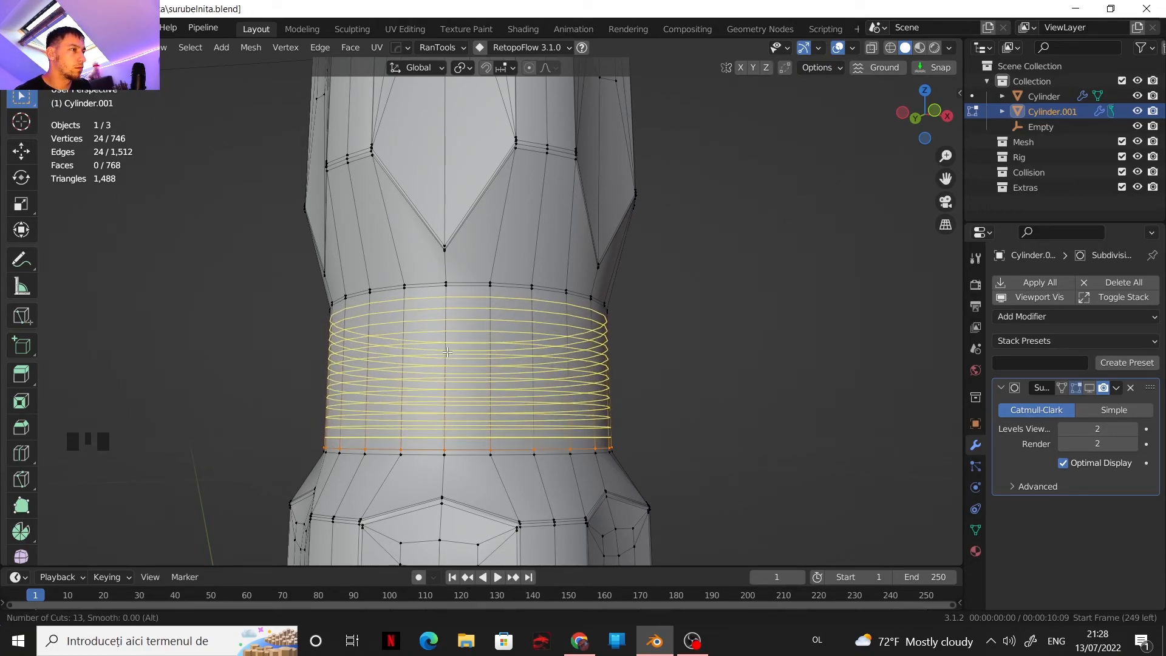
scroll(447, 352, up, 1)
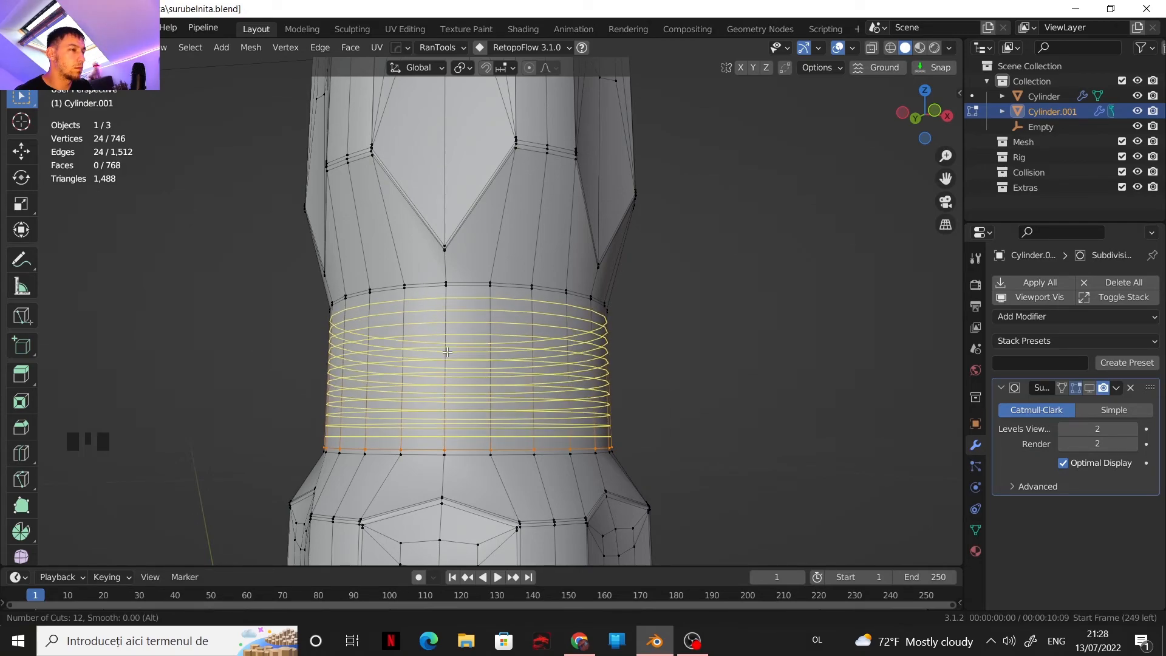
scroll(447, 352, up, 2)
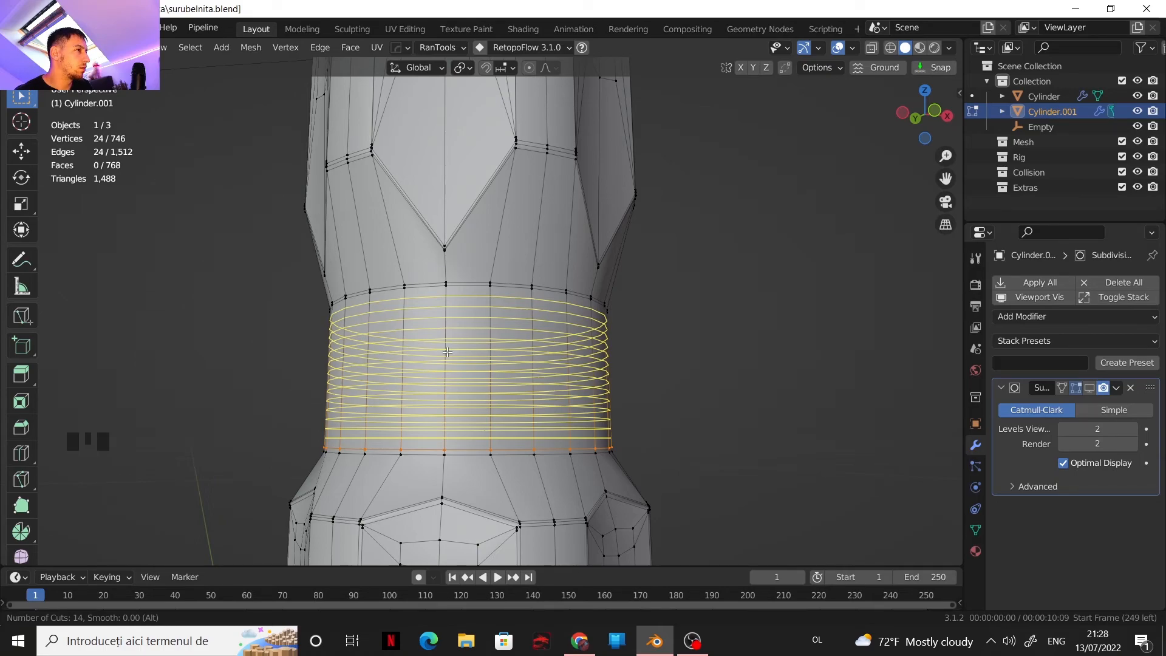
scroll(447, 351, up, 1)
click(447, 352)
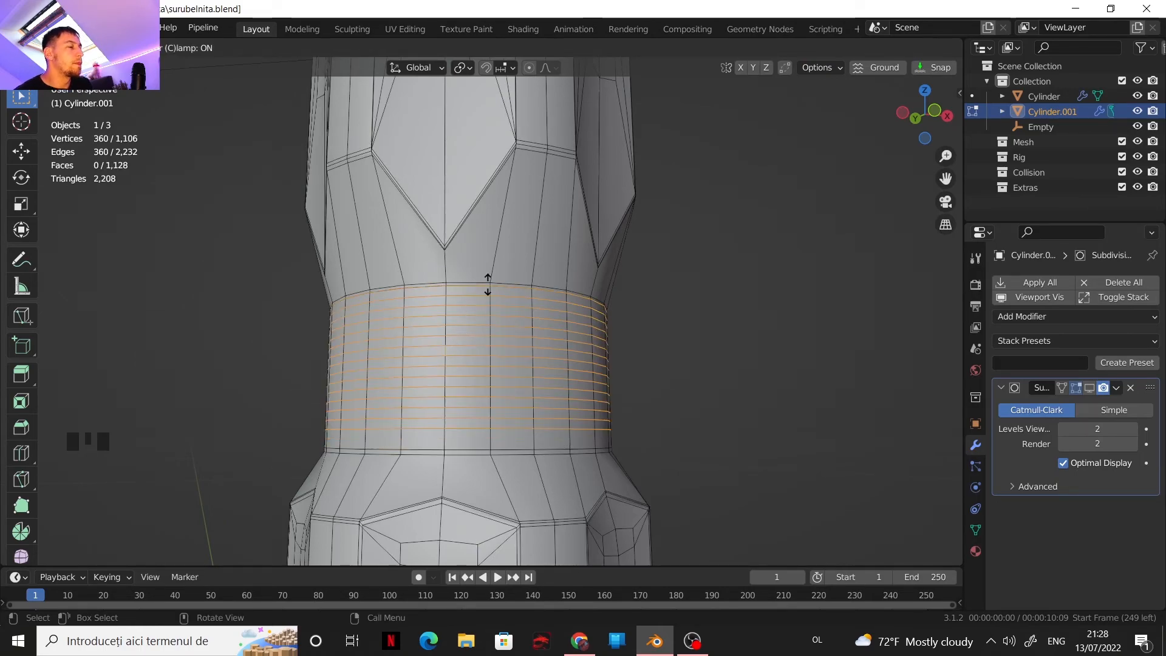
right_click(508, 313)
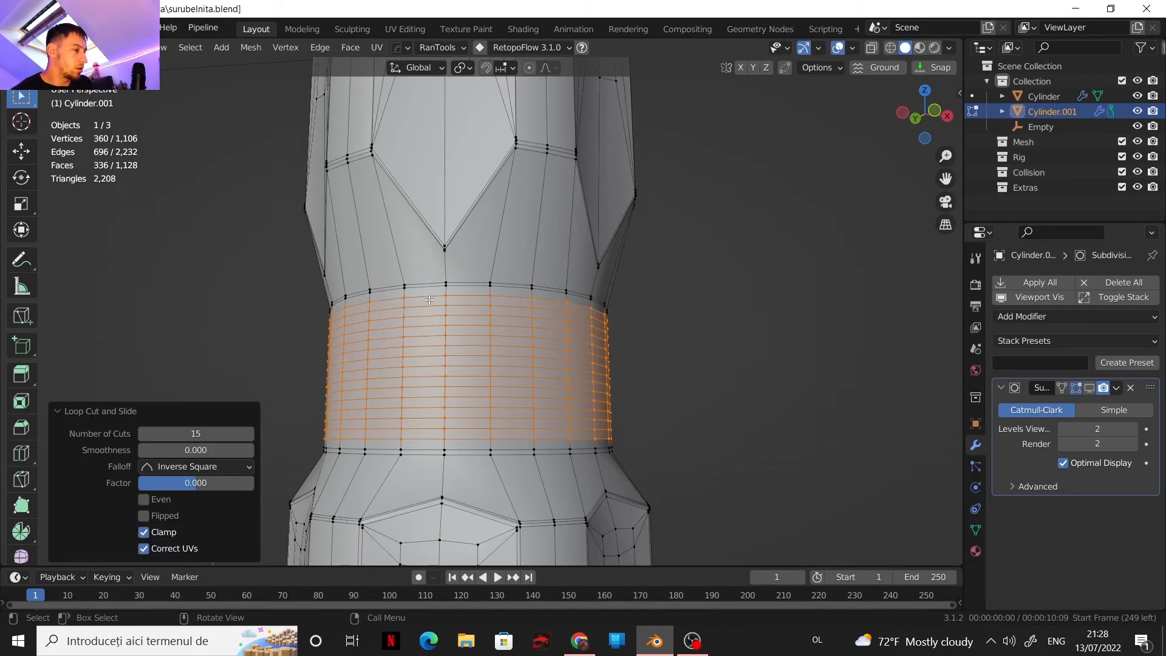
In face selection mode, select seven alternating face loops around the handle's neck, beginning with the uppermost narrow loop
key(3)
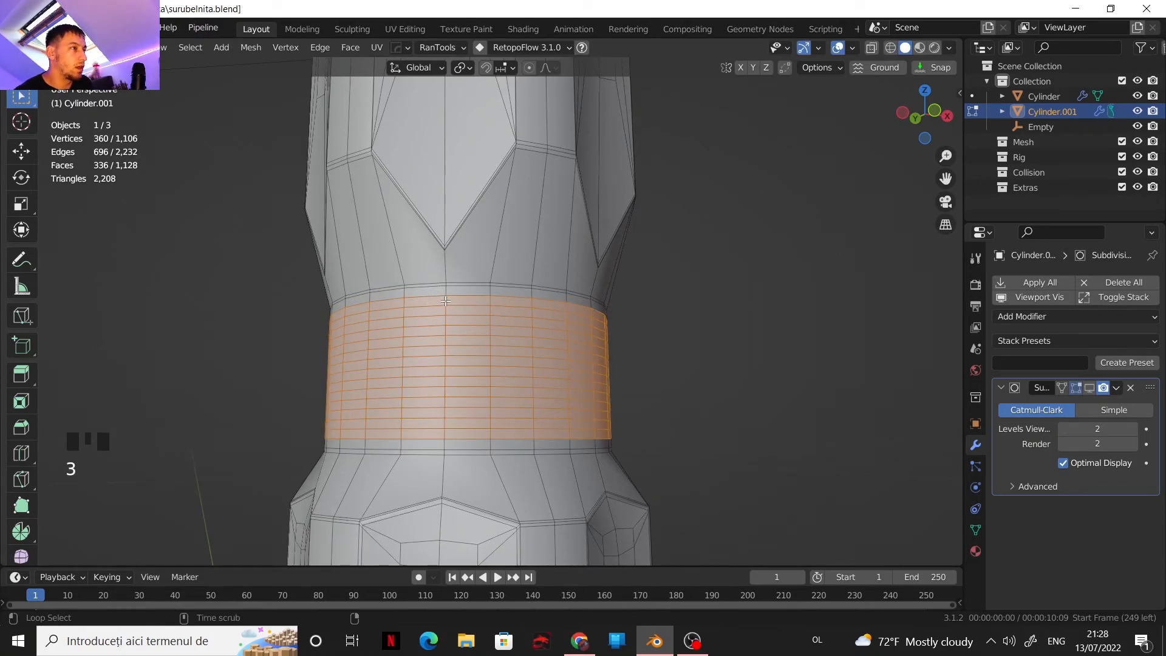
alt+click(445, 302)
alt+shift+click(445, 321)
alt+shift+click(445, 342)
alt+shift+click(445, 362)
alt+shift+click(447, 382)
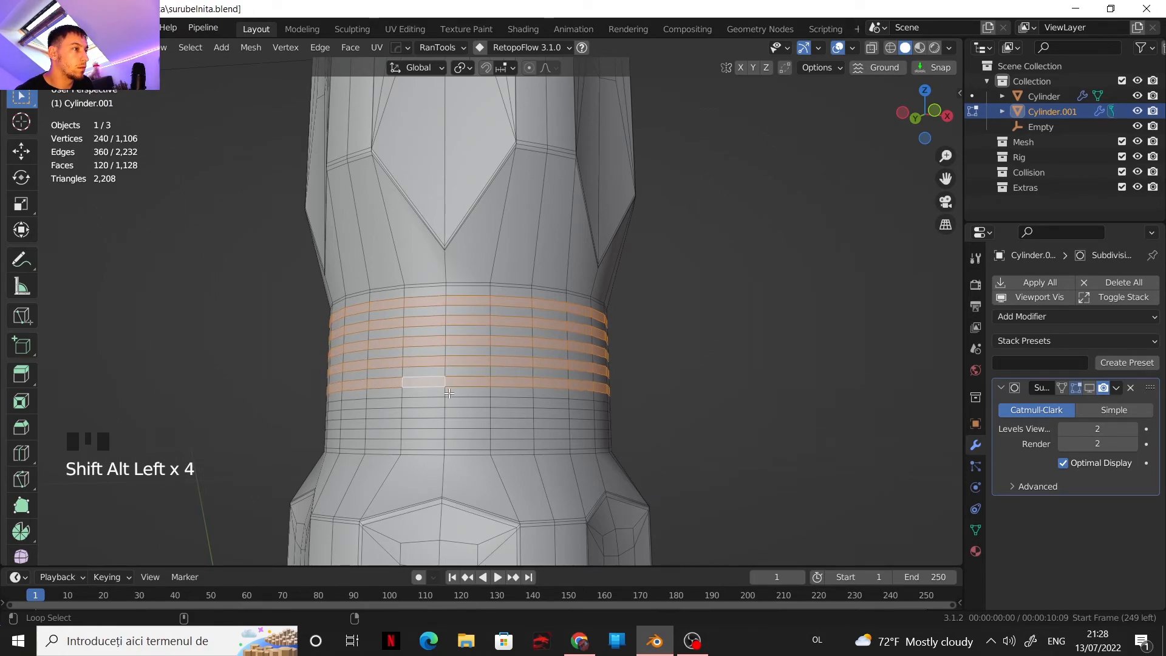
alt+shift+click(446, 402)
alt+shift+click(444, 424)
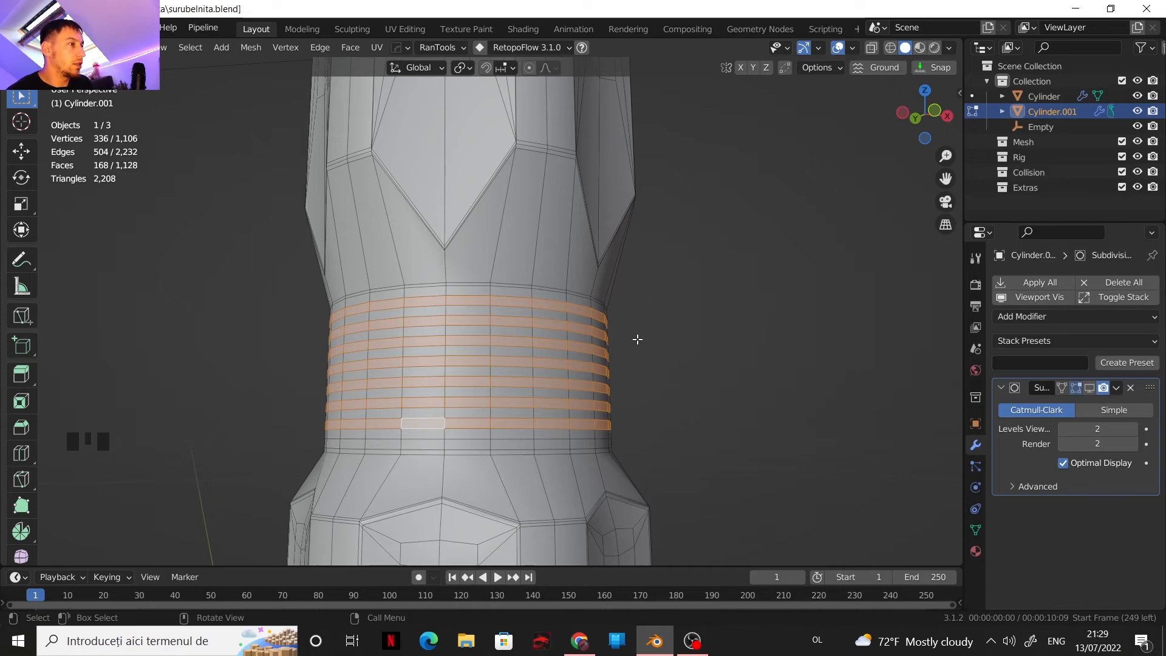
Extrude the selected neck loops in place and scale them outward by 1.003 in X and Y only
key(e)
right_click(685, 344)
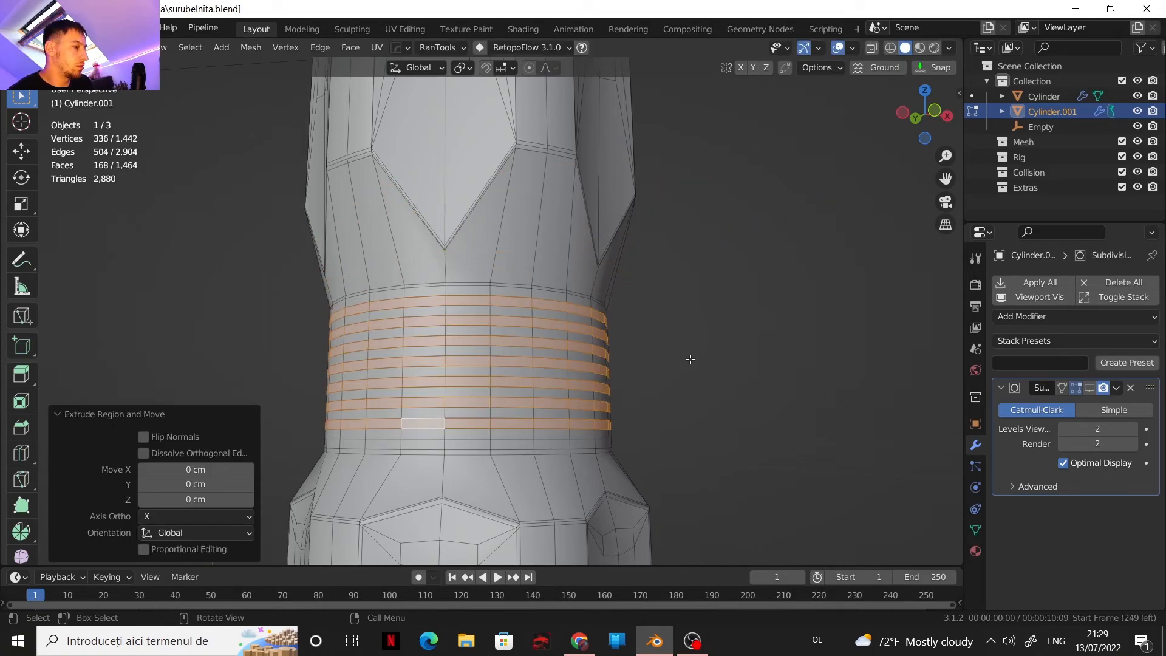
key(alt+s)
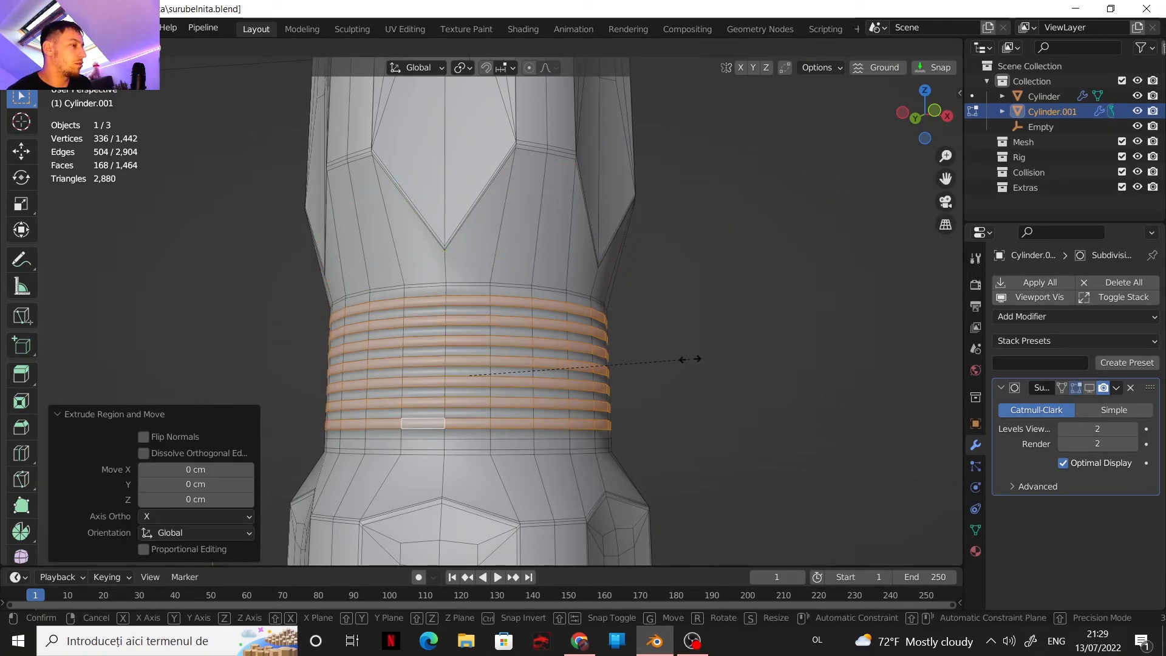
key(shift+z)
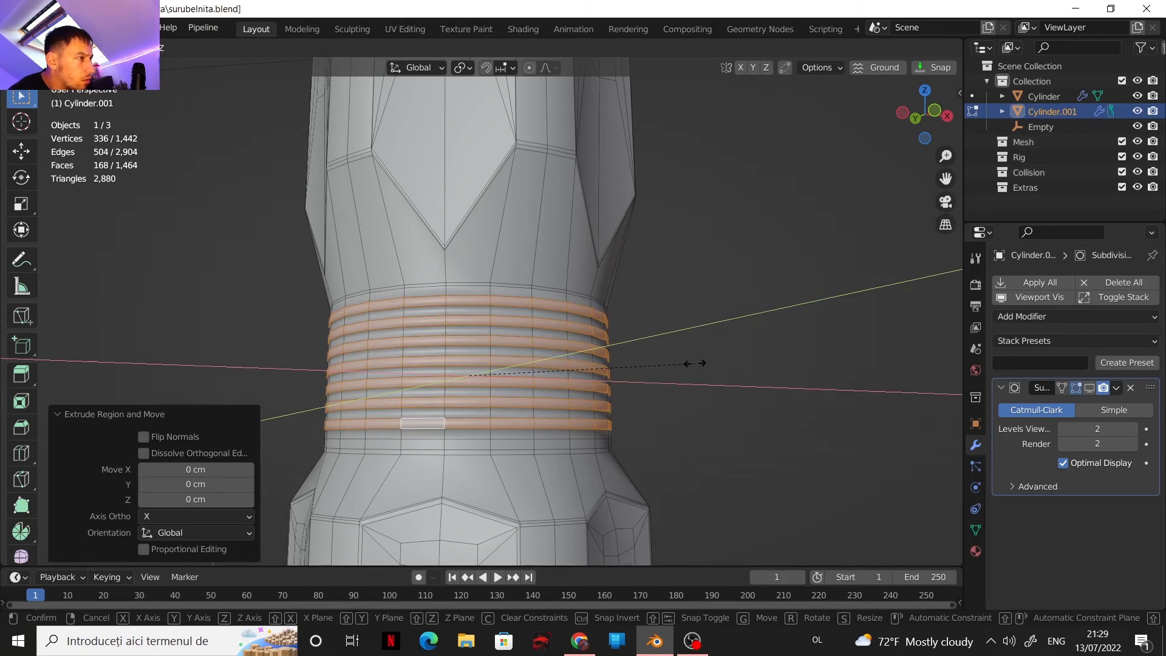
click(693, 362)
middle_drag(693, 362, 486, 109)
scroll(428, 243, up, 4)
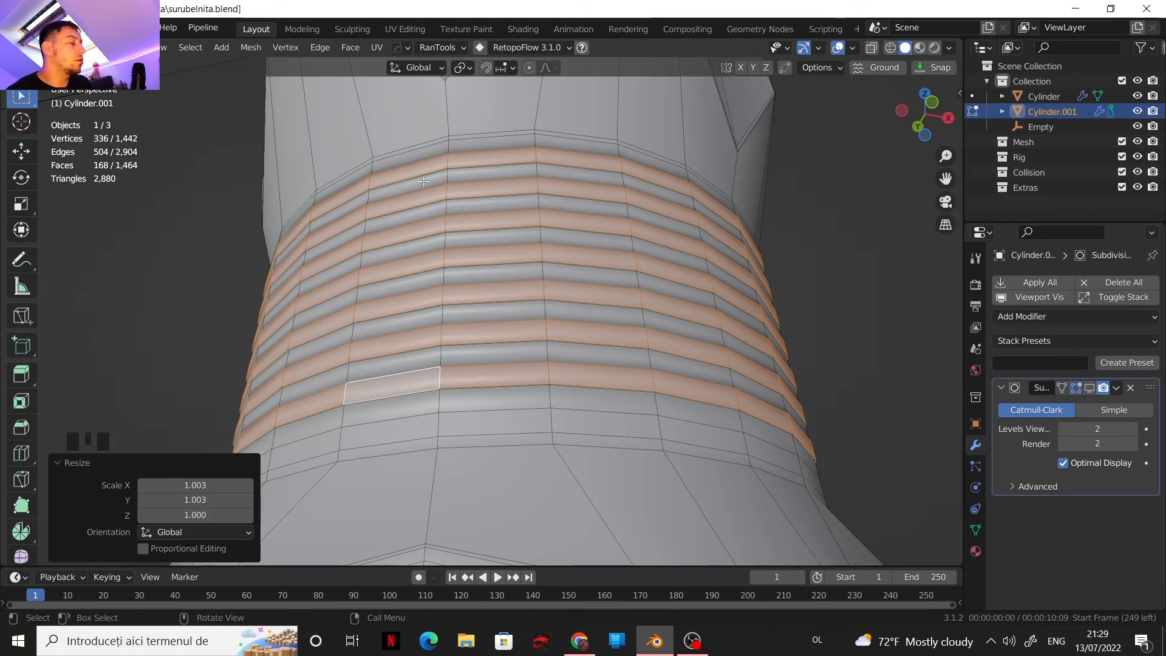
Extrude the neck loops again in place and scale the new faces by 1.026, leaving Z out
key(e)
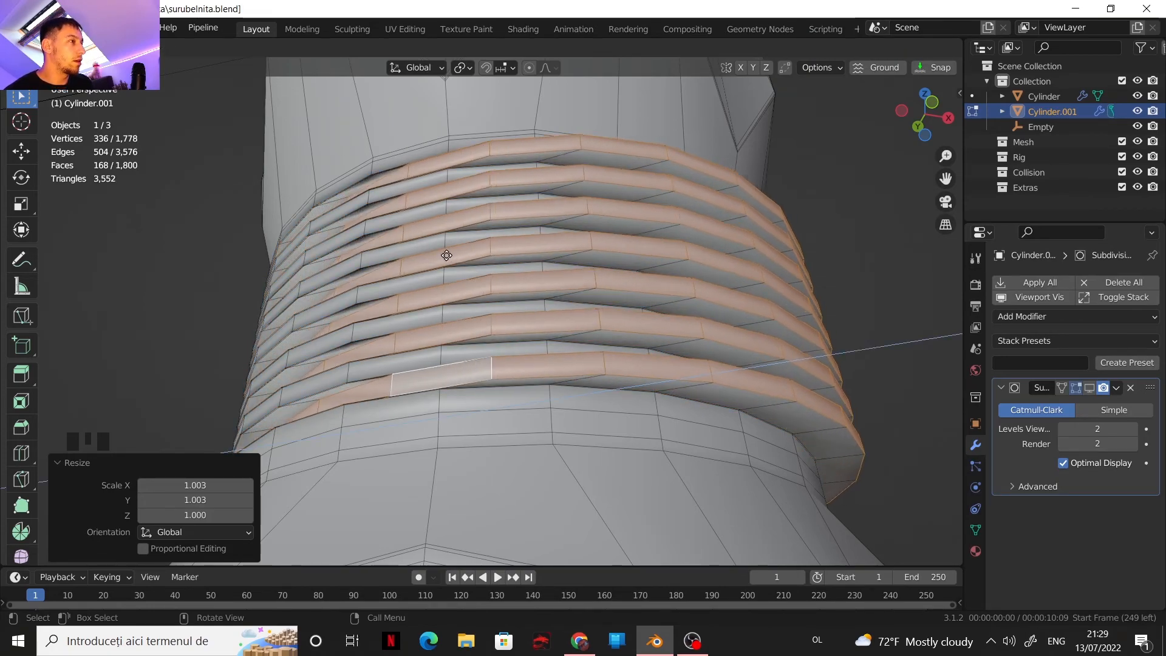
key(Escape)
key(s)
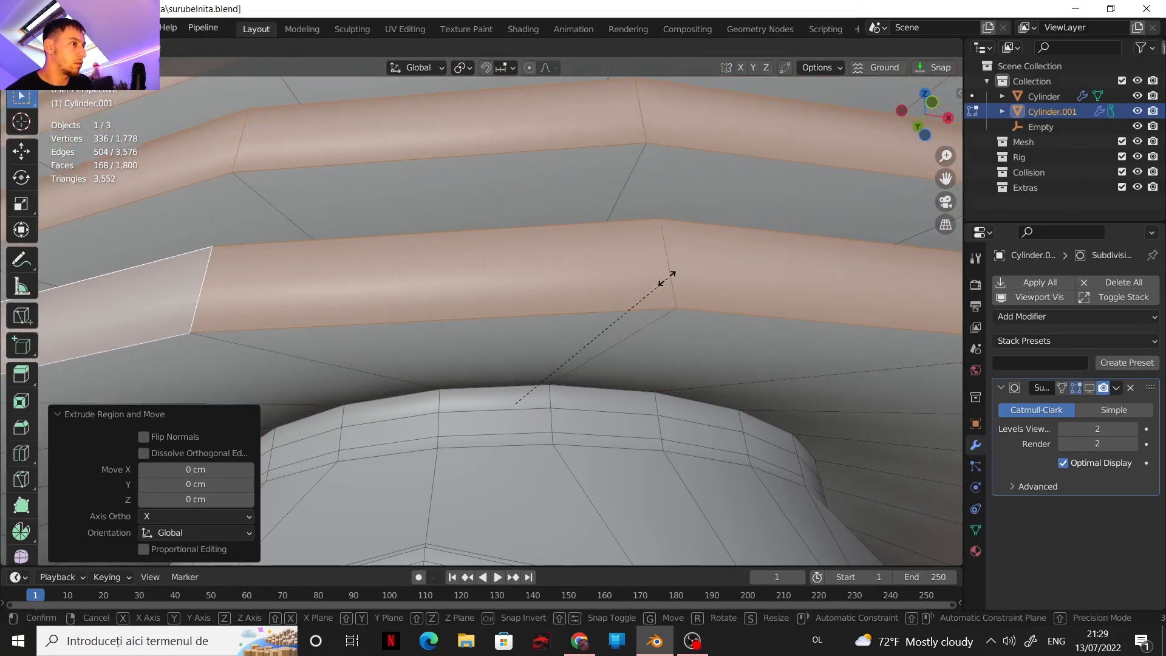
key(shift+z)
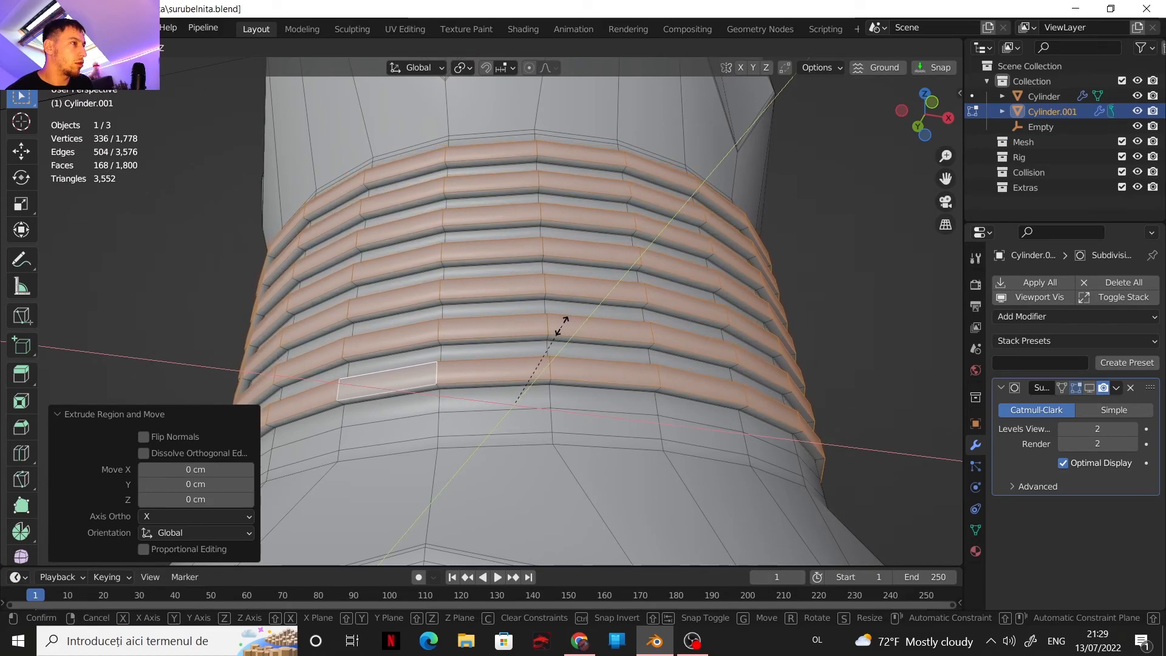
click(567, 326)
Extrude the ring faces a third time in place and scale them by 1.007 in X and Y
key(e)
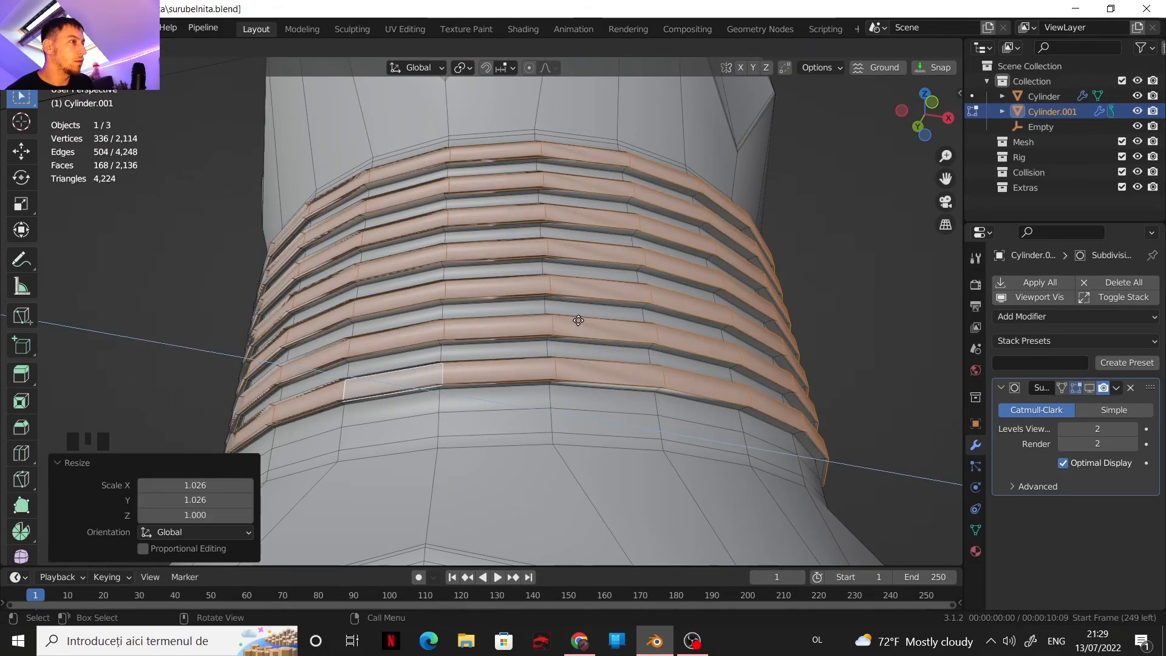
right_click(568, 322)
key(s)
key(shift+z)
click(580, 317)
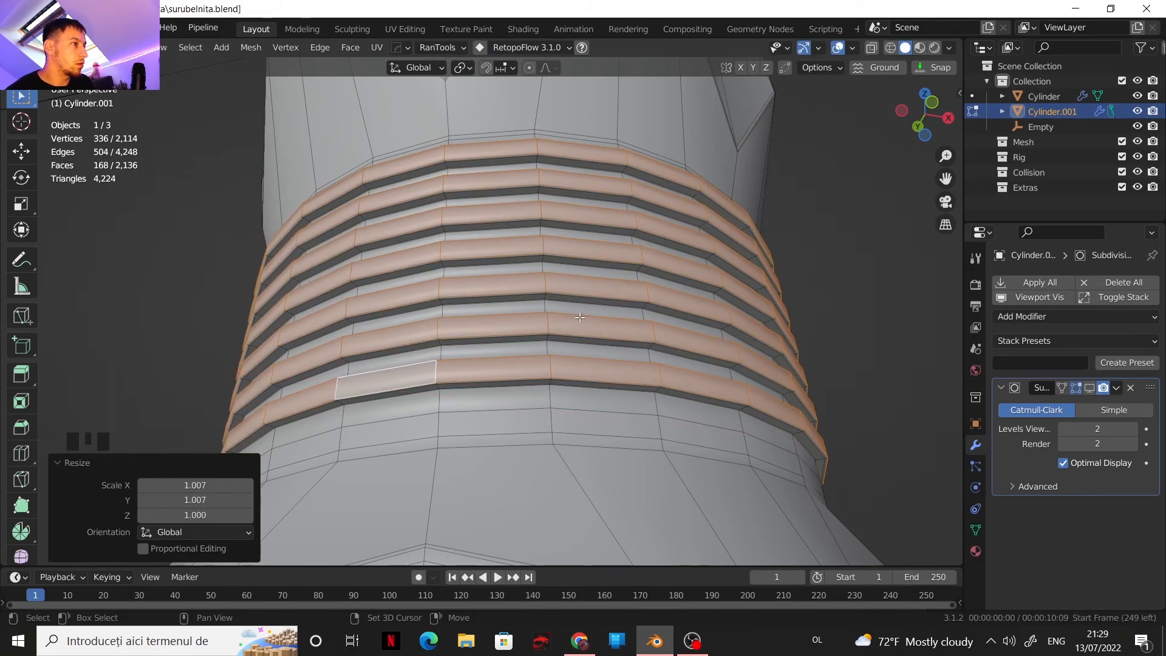
key(Tab)
mouse_move(582, 315)
shift+middle_down()
mouse_move(583, 340)
mouse_move(594, 296)
shift+middle_up()
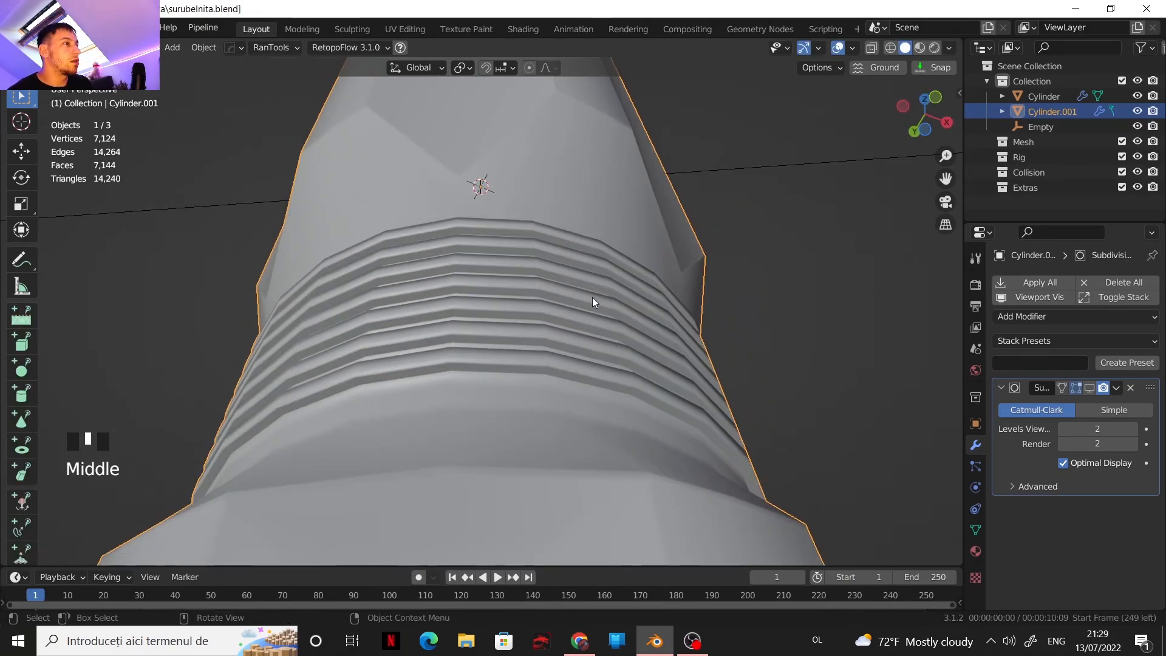
key(Tab)
scroll(526, 345, up, 2)
scroll(525, 345, up, 1)
key(ctrl+r)
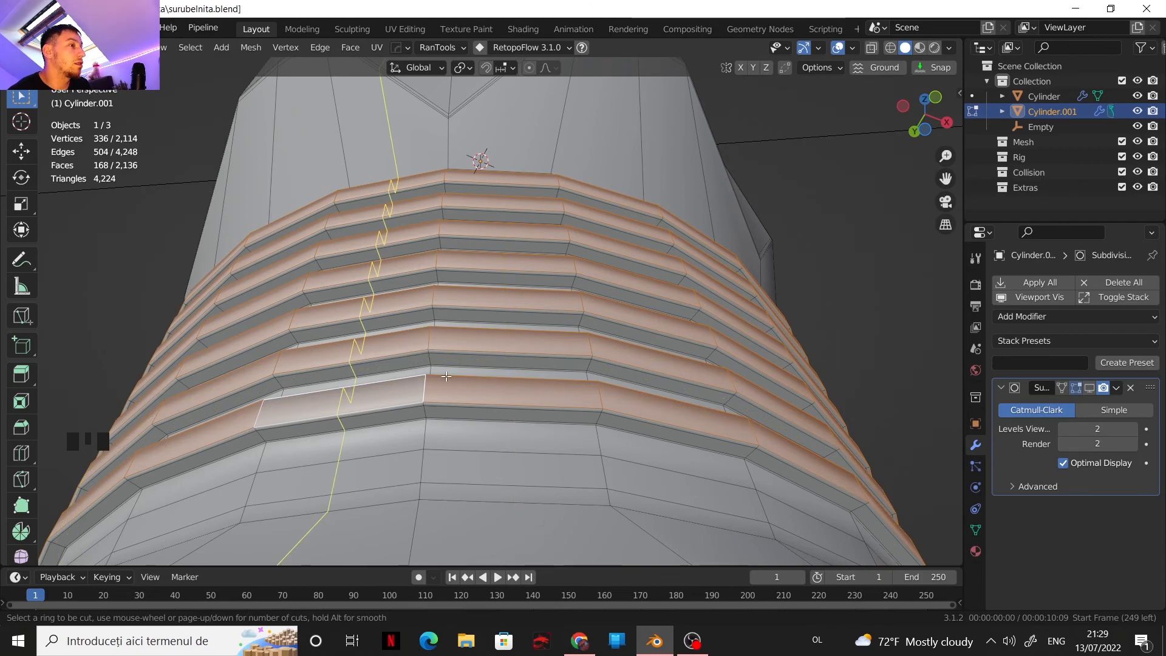
key(Escape)
scroll(560, 288, down, 1)
Return to Object Mode and turn on the handle's Subdivision modifier display in the viewport
key(Tab)
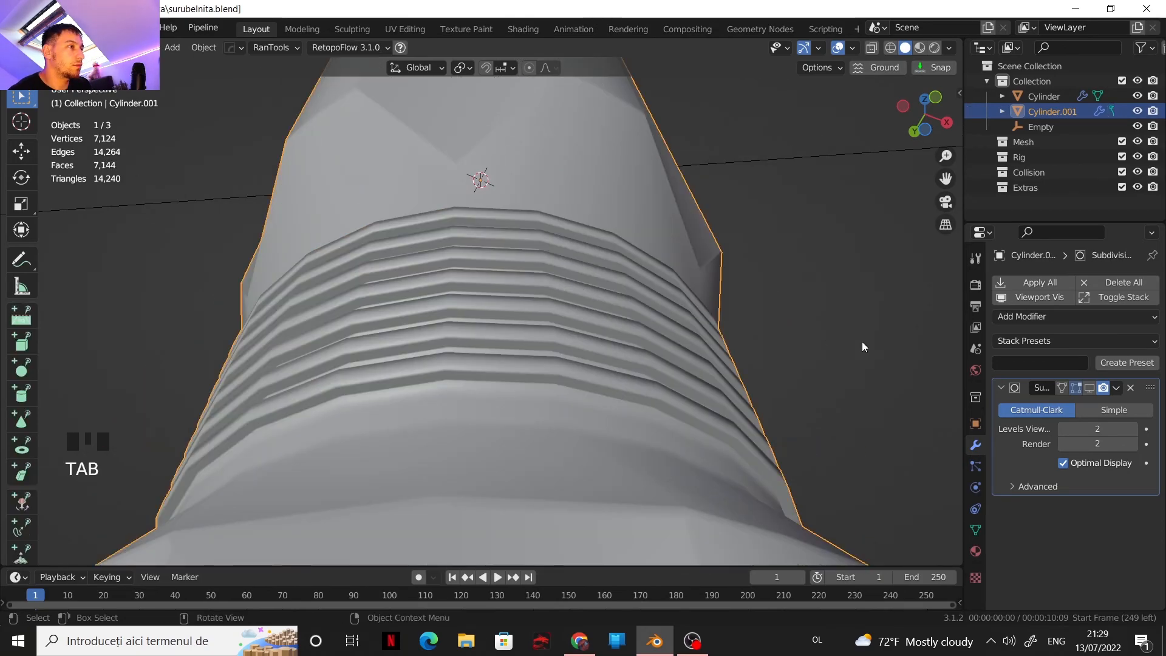
click(1092, 387)
shift+middle_drag(585, 295, 628, 281)
scroll(579, 351, down, 3)
scroll(528, 349, down, 4)
scroll(622, 264, up, 2)
scroll(623, 266, up, 1)
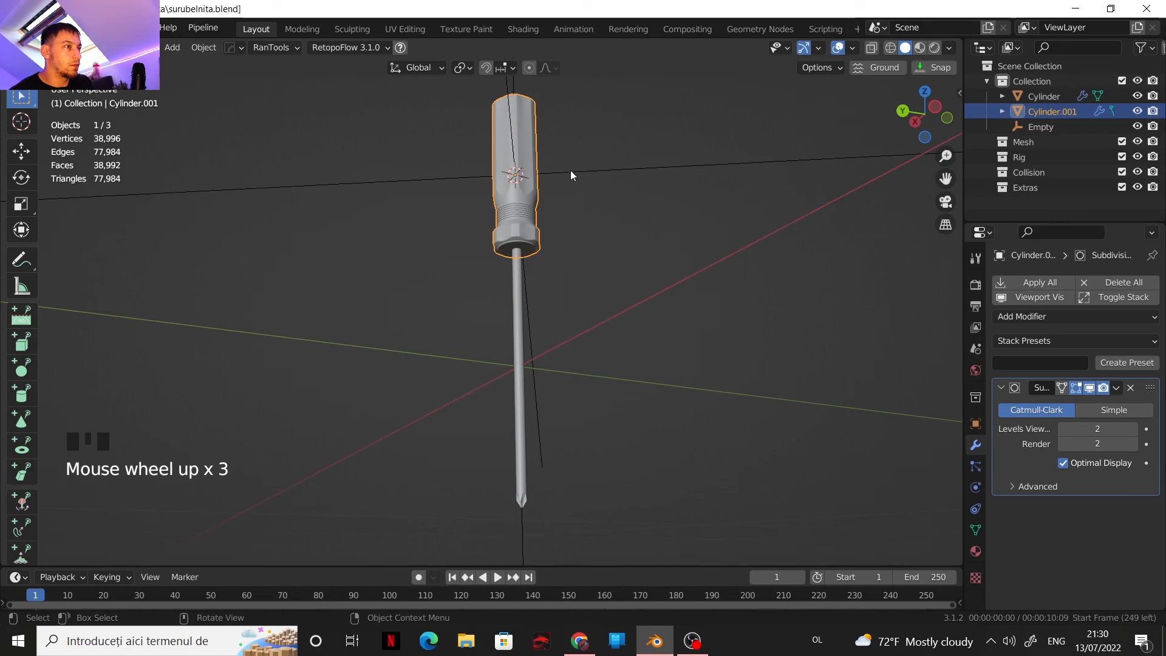
Delete the Empty object beside the handle and reselect the screwdriver handle
click(571, 177)
click(569, 176)
key(Delete)
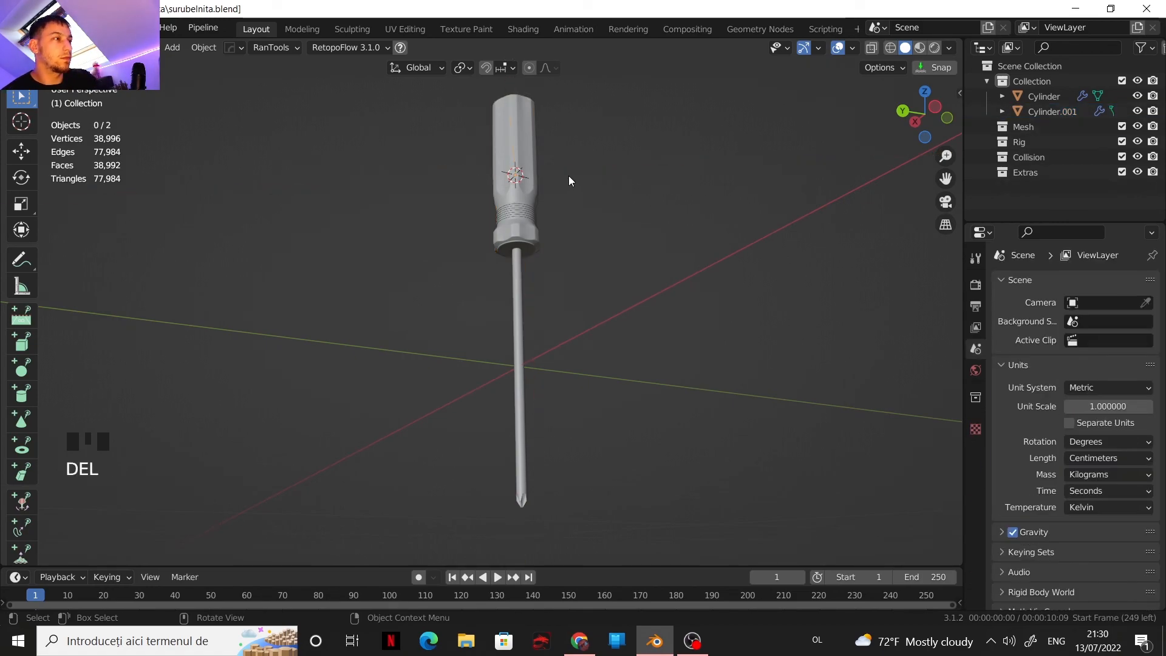
shift+middle_drag(552, 270, 514, 249)
scroll(514, 276, up, 2)
scroll(494, 235, down, 1)
click(476, 203)
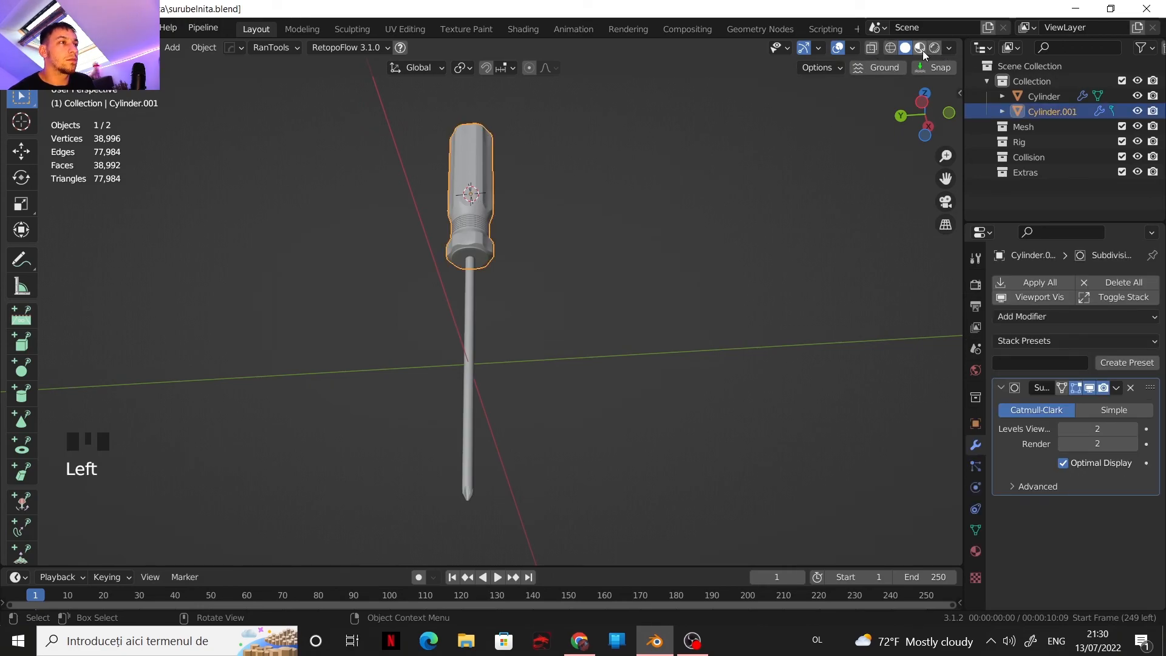
Switch the solid viewport lighting from Studio to MatCap and apply a matte reddish-brown MatCap
click(949, 48)
click(927, 152)
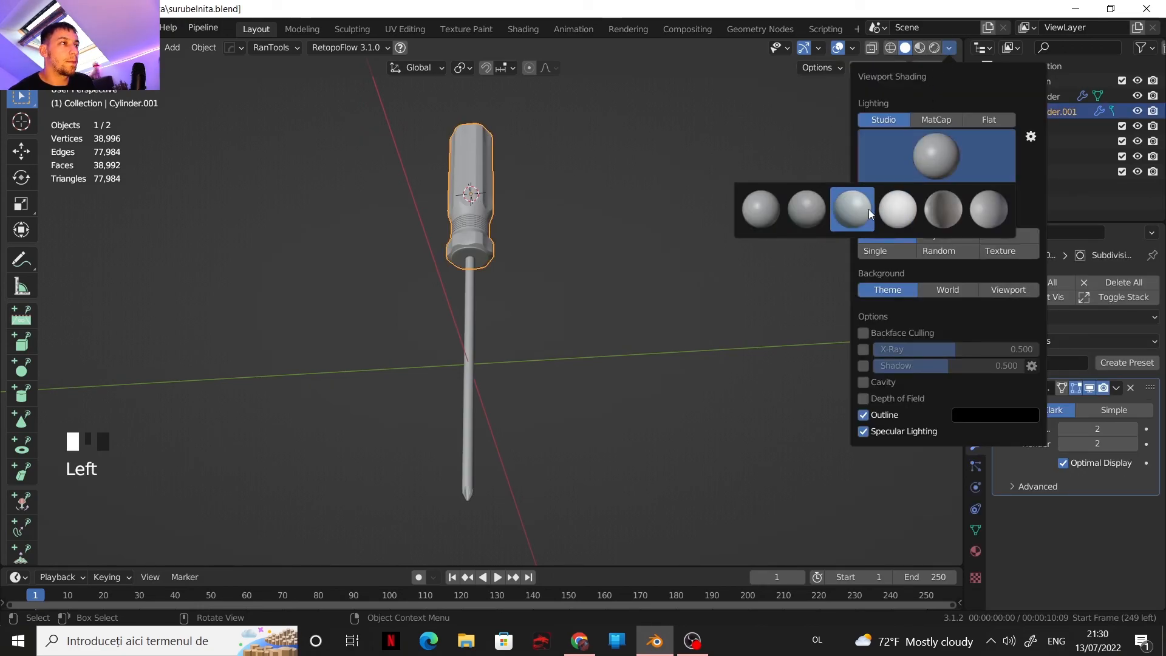
click(936, 119)
click(926, 149)
click(743, 246)
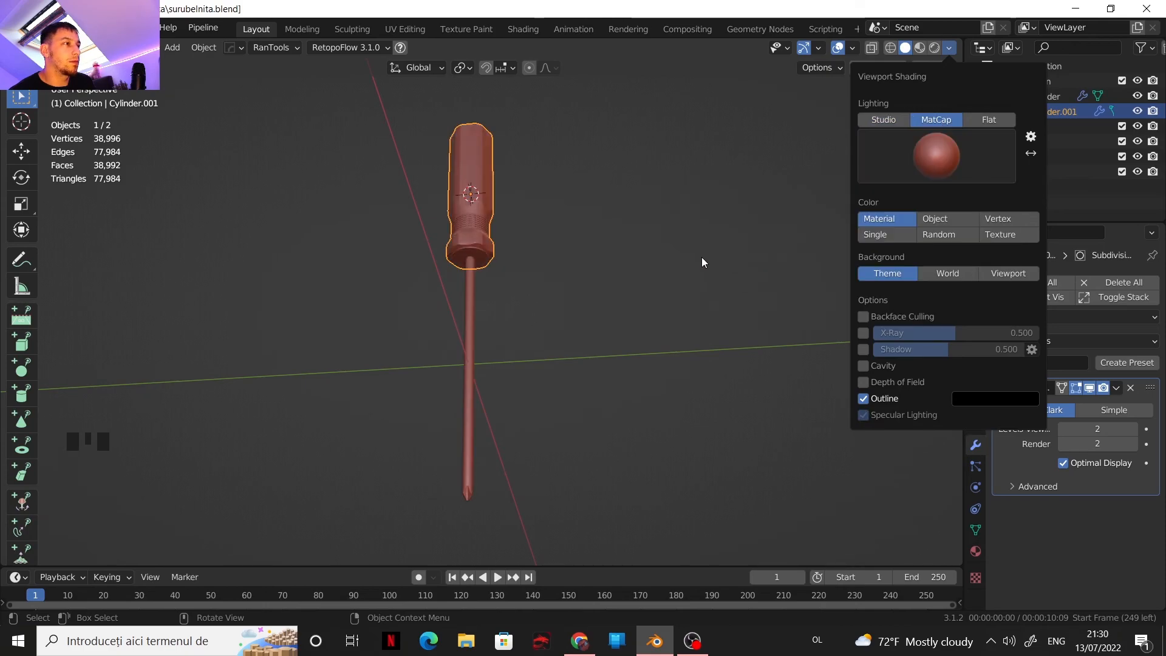
mouse_move(592, 273)
middle_down()
mouse_move(473, 339)
mouse_move(831, 108)
middle_up()
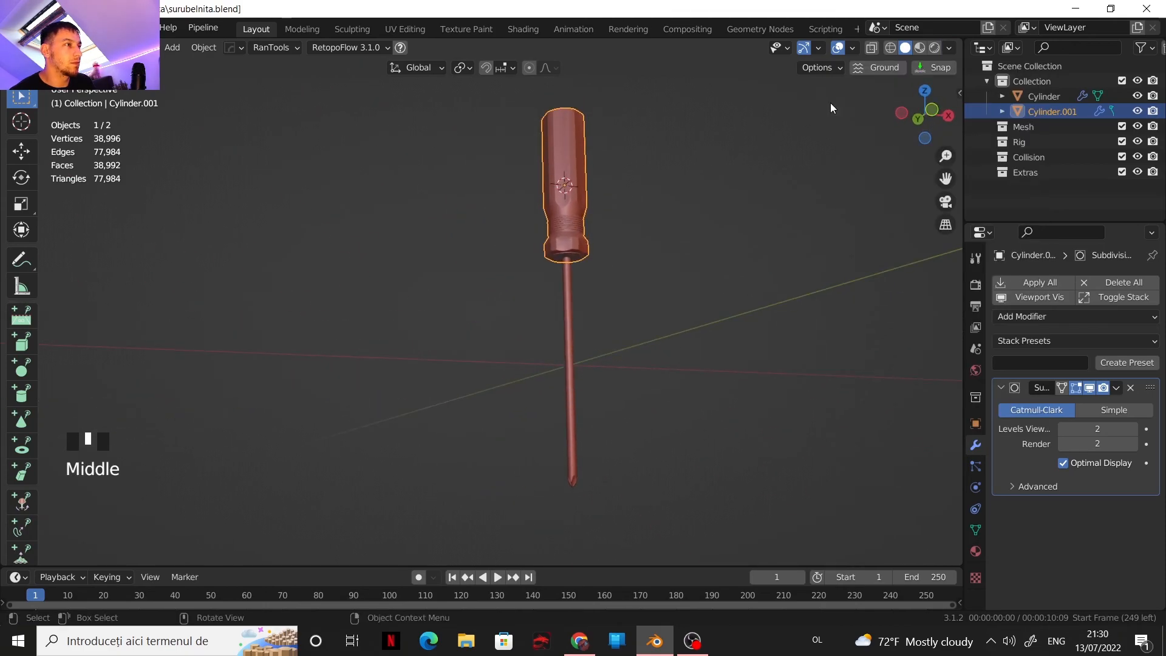
Try a glossy light grey MatCap and a shiny metallic red MatCap on the screwdriver
click(949, 47)
click(941, 150)
click(901, 226)
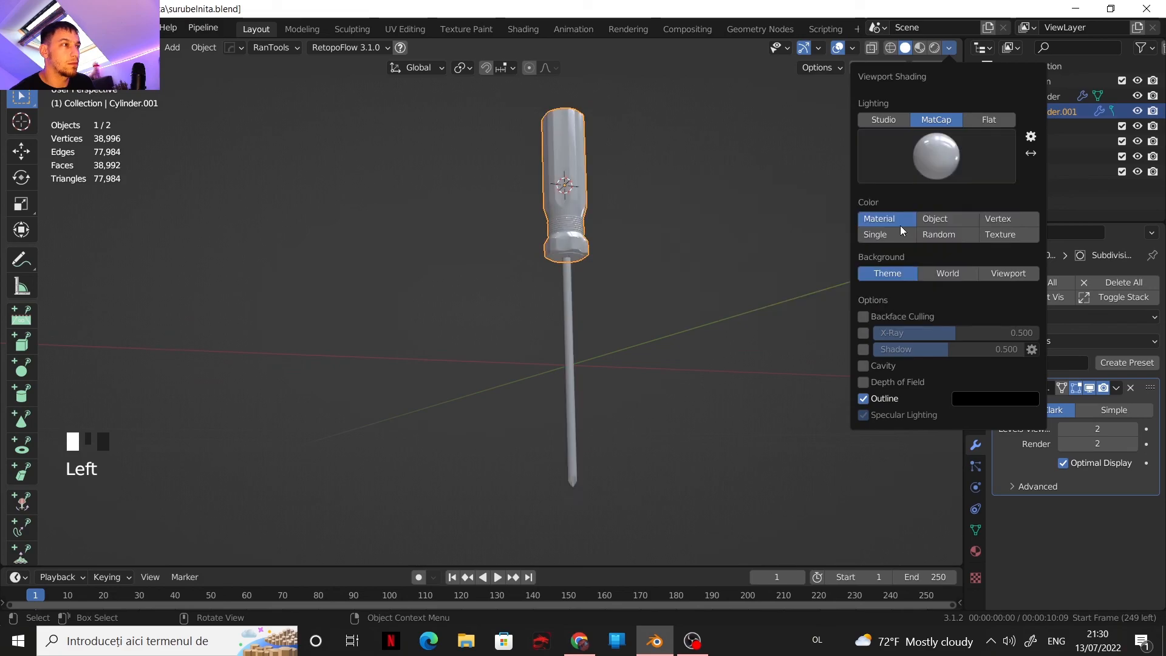
mouse_move(699, 244)
middle_down()
mouse_move(651, 246)
mouse_move(685, 224)
mouse_move(678, 203)
middle_up()
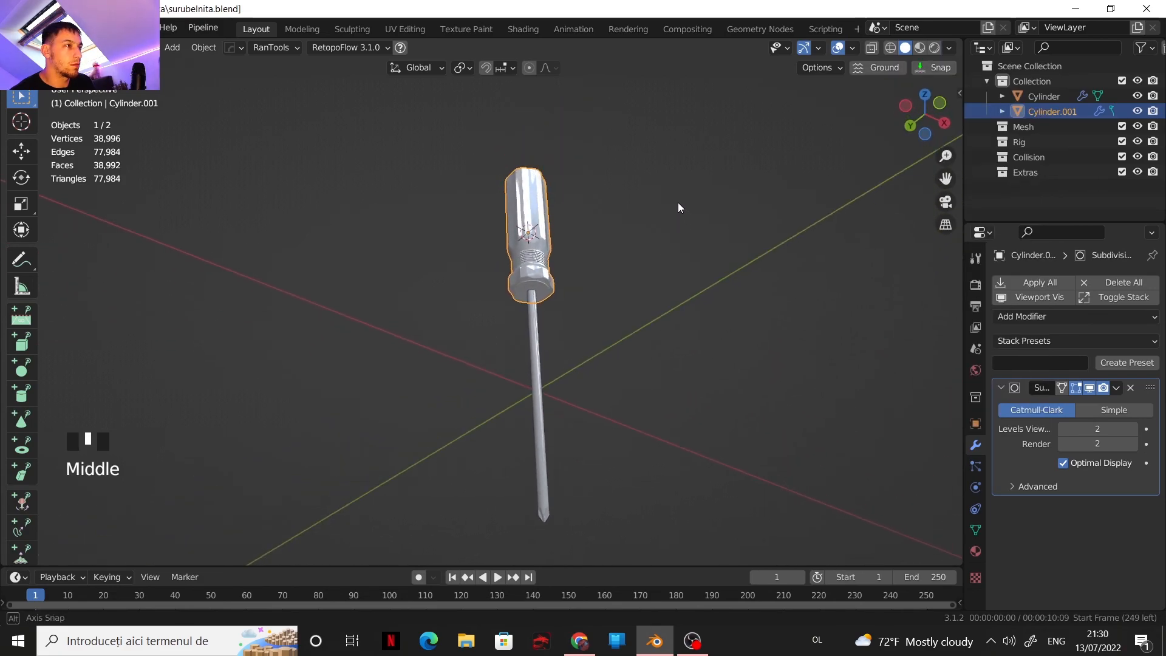
click(948, 47)
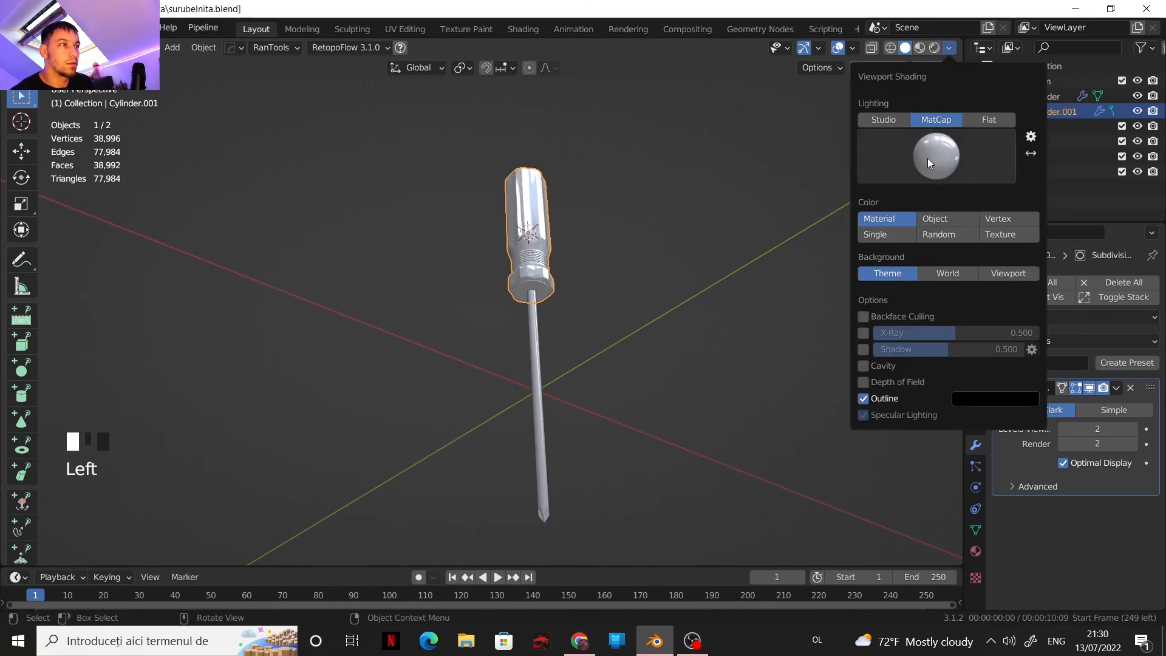
click(928, 158)
click(940, 255)
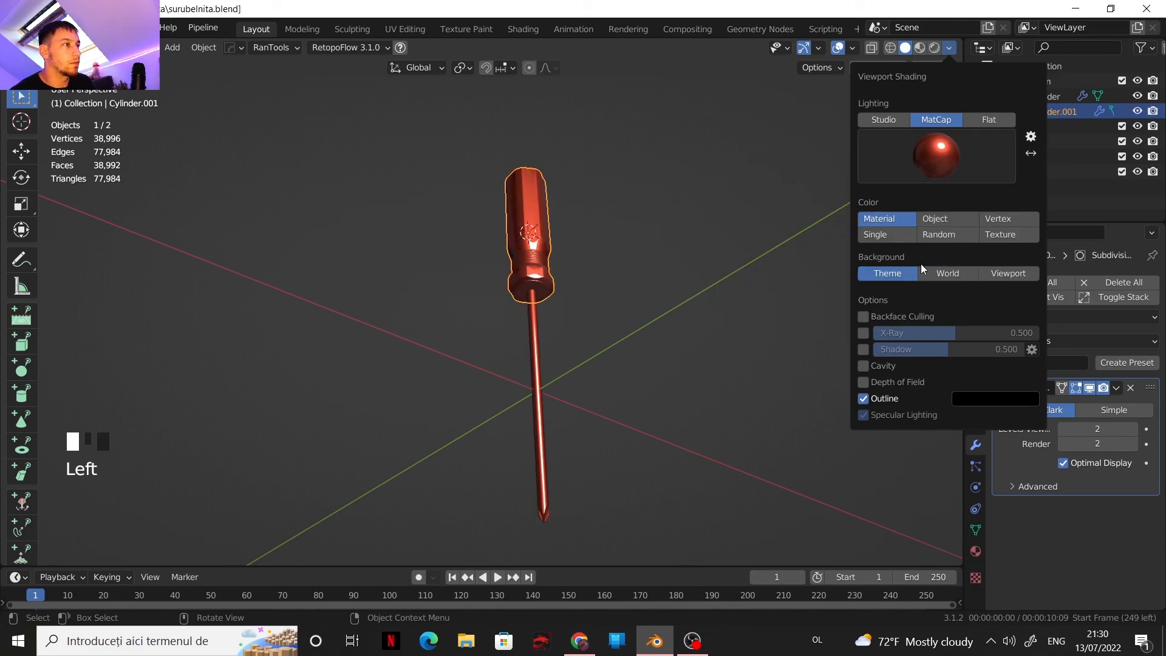
Change the viewport MatCap to a soft pale pink one
click(953, 159)
click(851, 297)
middle_drag(668, 319, 668, 286)
Hide the viewport overlays to examine the whole screwdriver's shape and ring detail, and show the overlays again
click(838, 47)
middle_drag(672, 224, 320, 231)
scroll(457, 340, up, 2)
scroll(472, 179, down, 2)
scroll(455, 263, up, 1)
shift+middle_drag(456, 263, 435, 289)
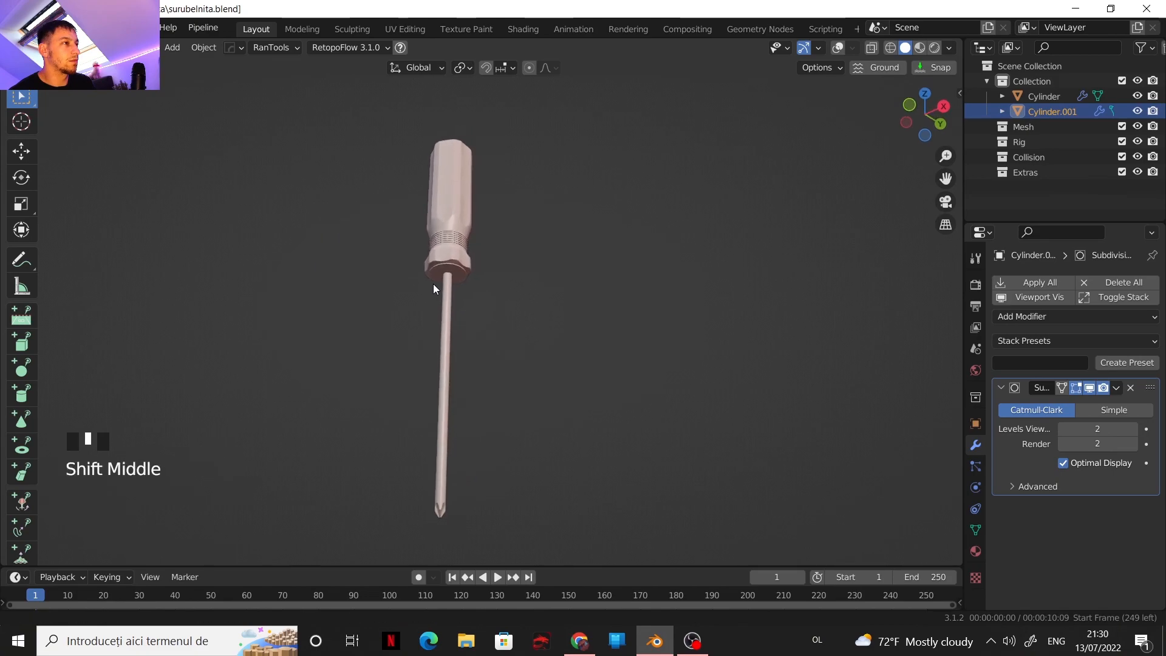
scroll(505, 257, up, 1)
shift+middle_drag(504, 258, 518, 258)
scroll(518, 258, down, 1)
scroll(519, 253, down, 1)
scroll(529, 234, up, 1)
click(843, 45)
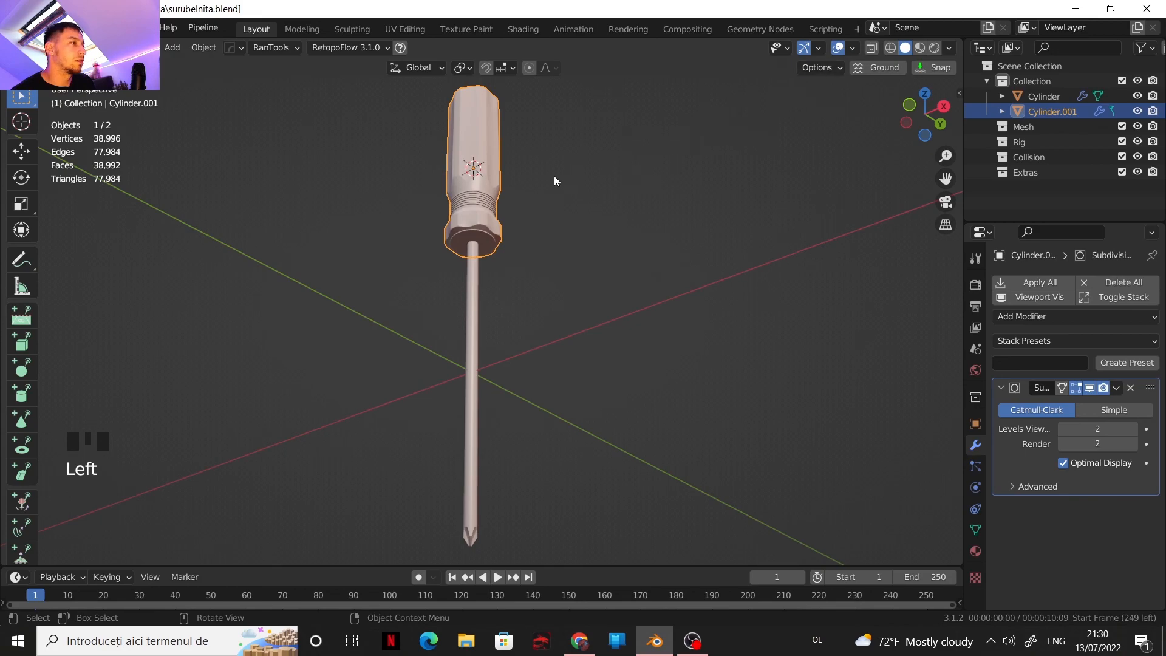
Lower the handle's viewport subdivision level to 1 to inspect its smoothness up close, and restore it to 2
click(1064, 429)
scroll(484, 182, up, 5)
shift+scroll(484, 182, up, 1)
shift+middle_drag(483, 182, 617, 362)
scroll(462, 313, up, 4)
scroll(594, 336, down, 2)
scroll(595, 337, down, 2)
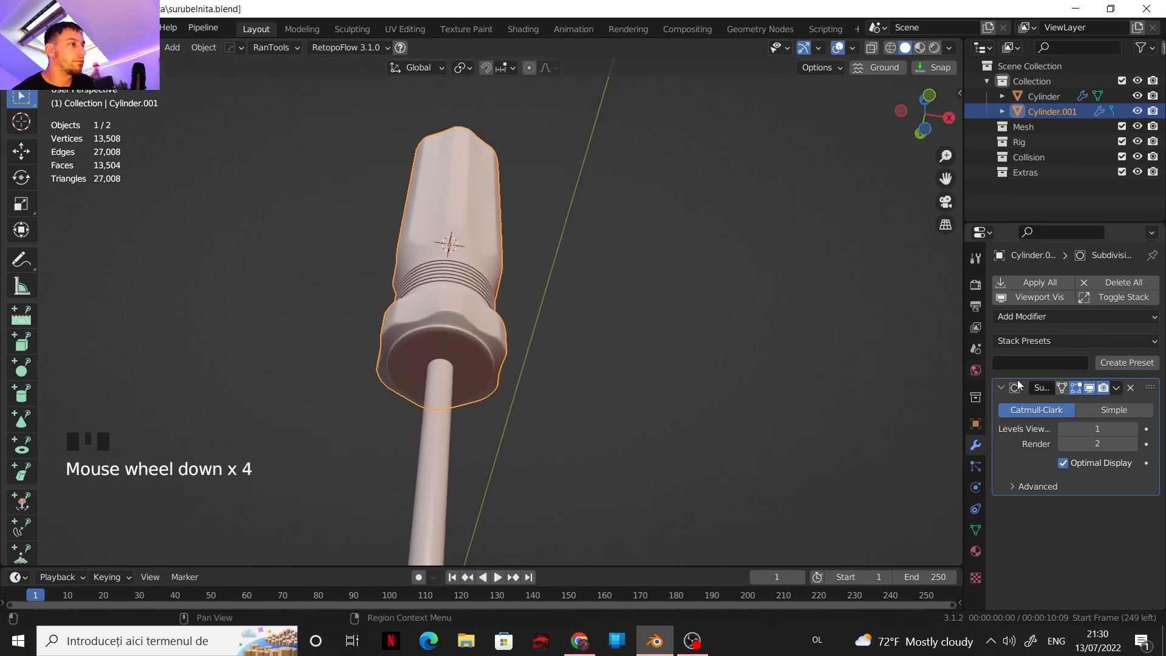
click(1127, 430)
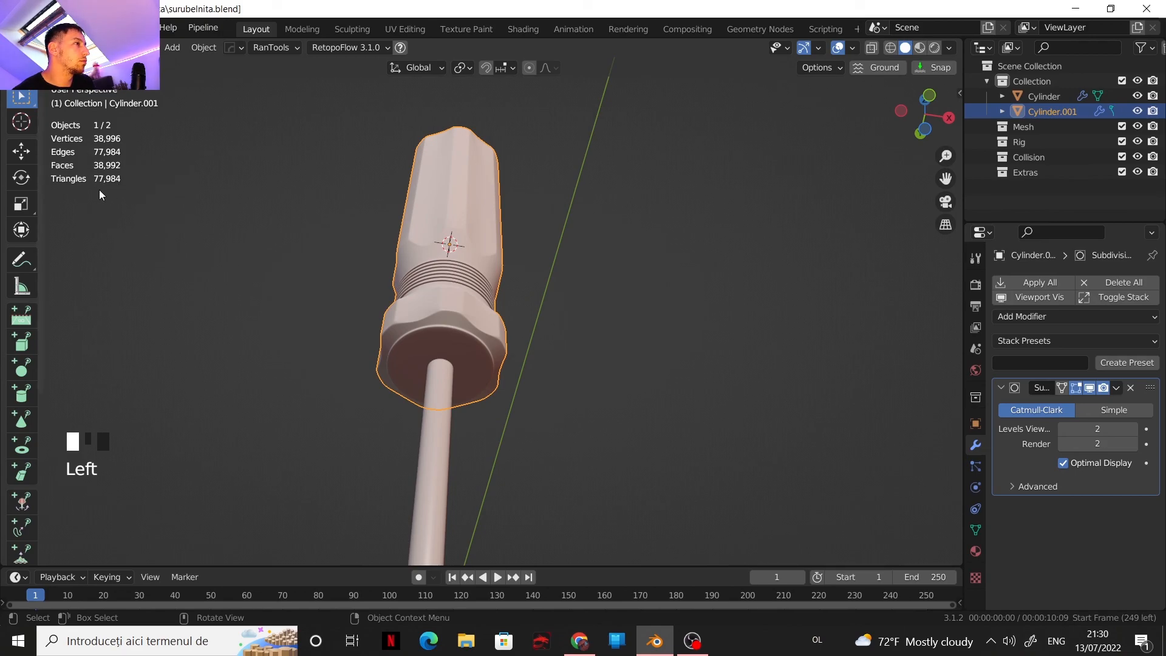
Examine the finished screwdriver's handle, neck rings and shaft from several angles
scroll(435, 297, down, 2)
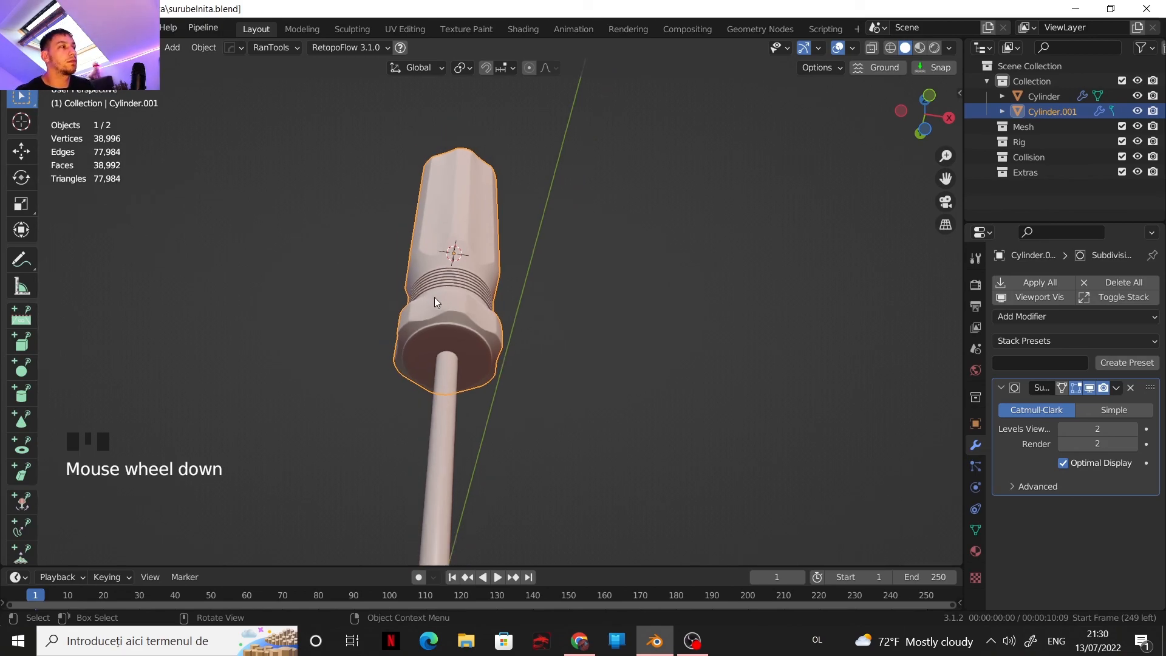
scroll(442, 330, down, 2)
middle_drag(483, 305, 593, 447)
scroll(570, 382, down, 4)
shift+middle_drag(571, 381, 615, 268)
scroll(571, 323, up, 4)
shift+middle_drag(571, 323, 453, 313)
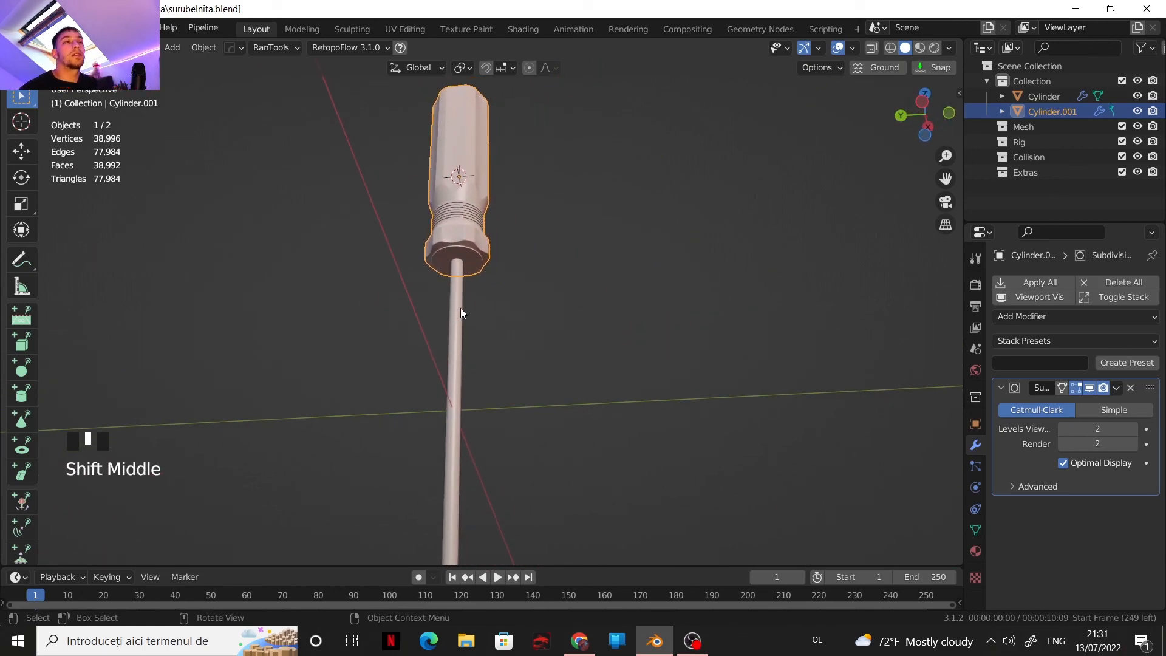